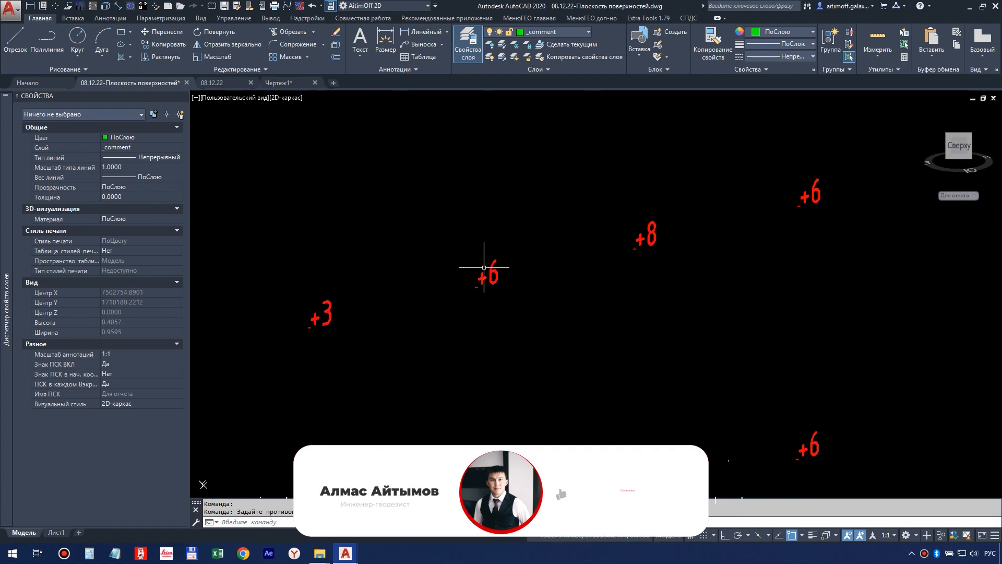
# Examine the deviation labels, point grids and base lines of both plates in the finished drawing
pyautogui.moveTo(431, 212); pyautogui.dragTo(481, 342, button='middle')
pyautogui.scroll(-3, 479, 342)
pyautogui.scroll(-4, 452, 299)
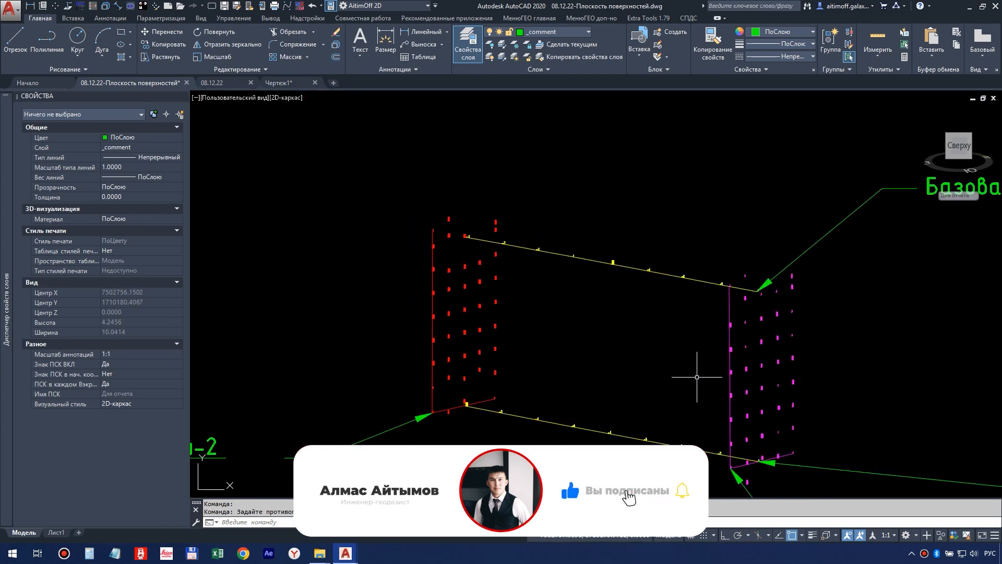
pyautogui.scroll(6, 723, 385)
pyautogui.moveTo(723, 385); pyautogui.dragTo(625, 330, button='middle')
pyautogui.scroll(-4, 549, 328)
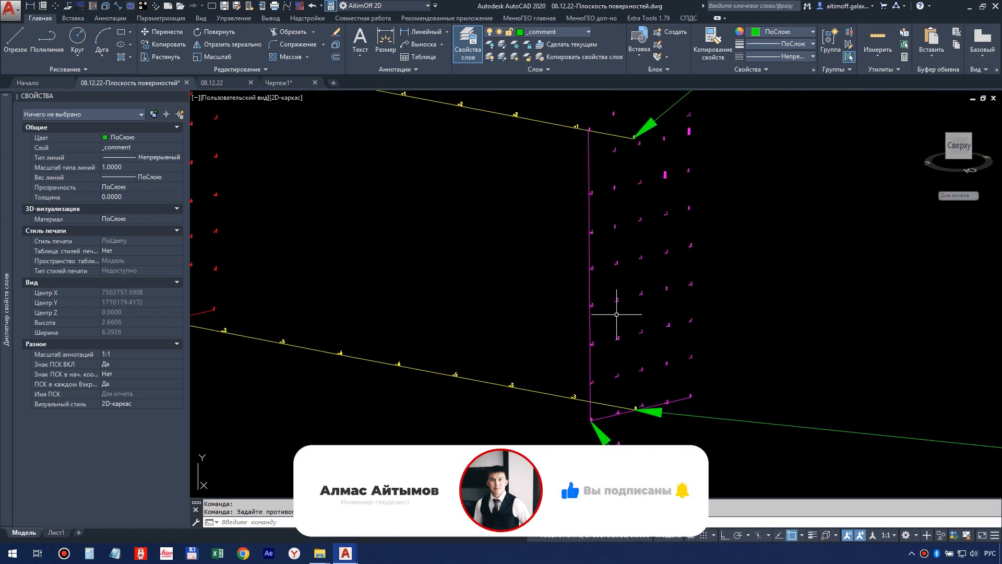
# Open image003.png from the Материалы folder and look through the site photos of the plates and beam
pyautogui.moveTo(318, 556)
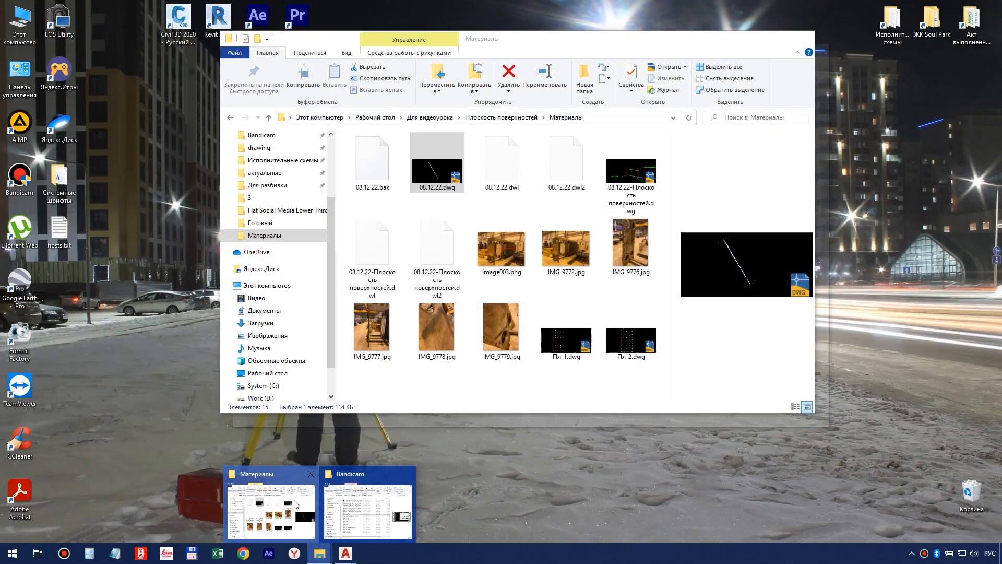
pyautogui.click(369, 504)
pyautogui.click(481, 276)
pyautogui.doubleClick(481, 276)
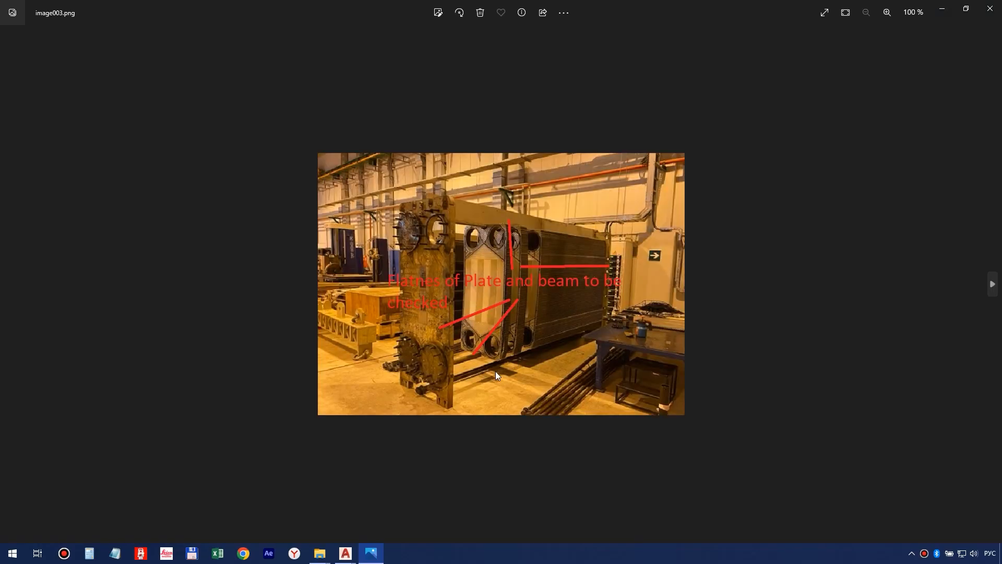
pyautogui.press('Right')
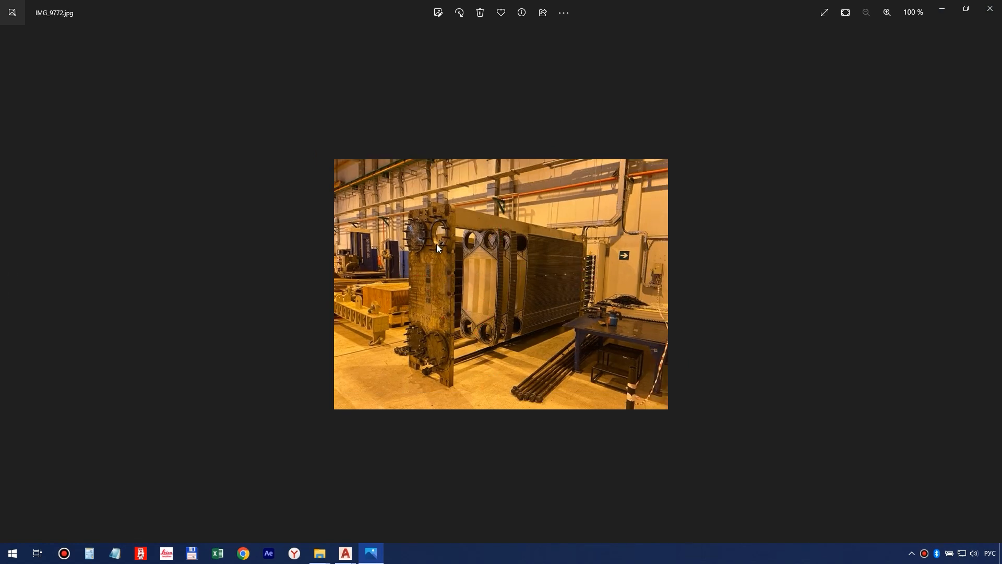
pyautogui.press('Right')
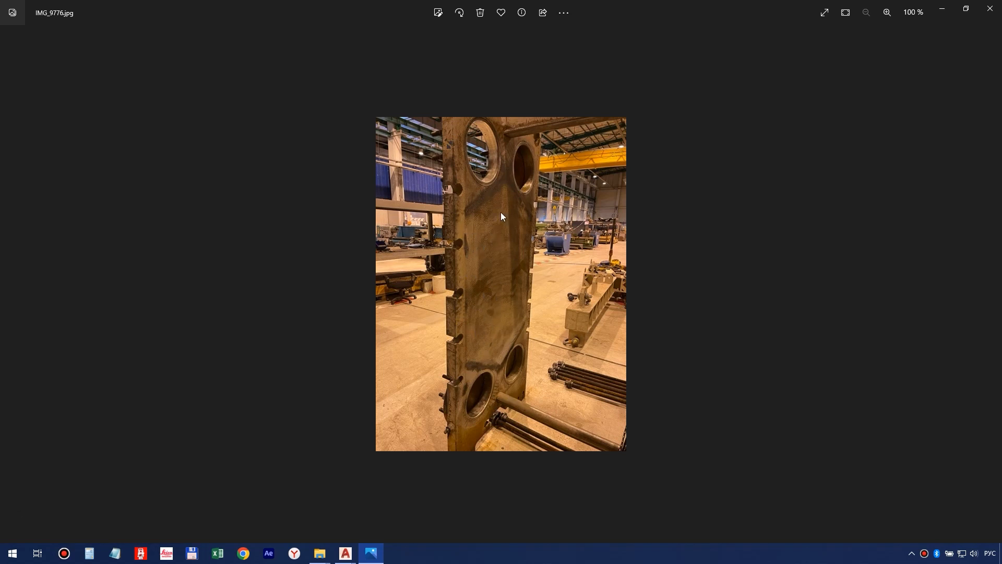
pyautogui.press('Right')
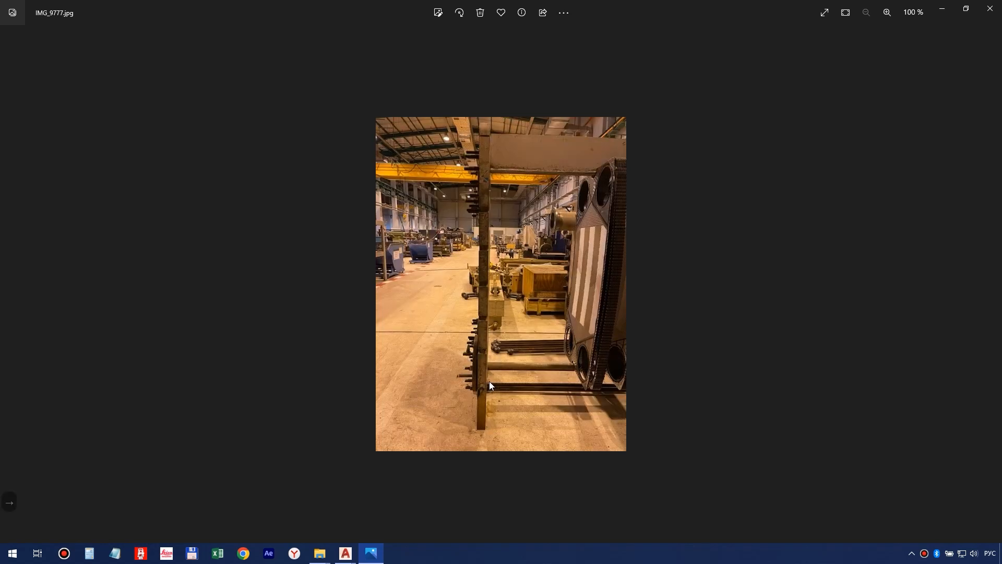
pyautogui.press('Right')
pyautogui.press('Left')
pyautogui.press('Left')
pyautogui.press('Left')
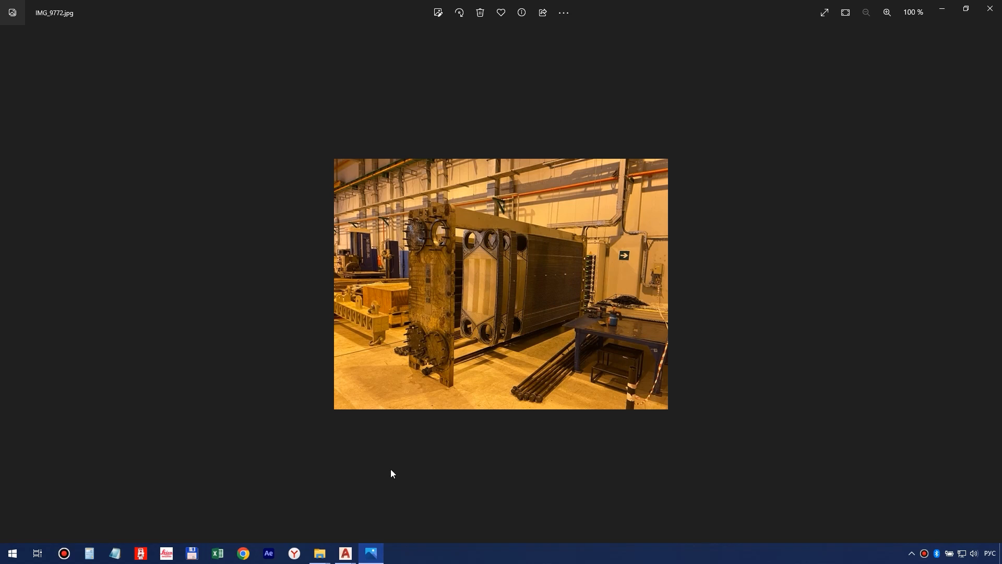
# Switch to the AutoCAD drawing 08.12.22.dwg and examine its survey points, lines and height labels in a 3D view
pyautogui.moveTo(356, 561)
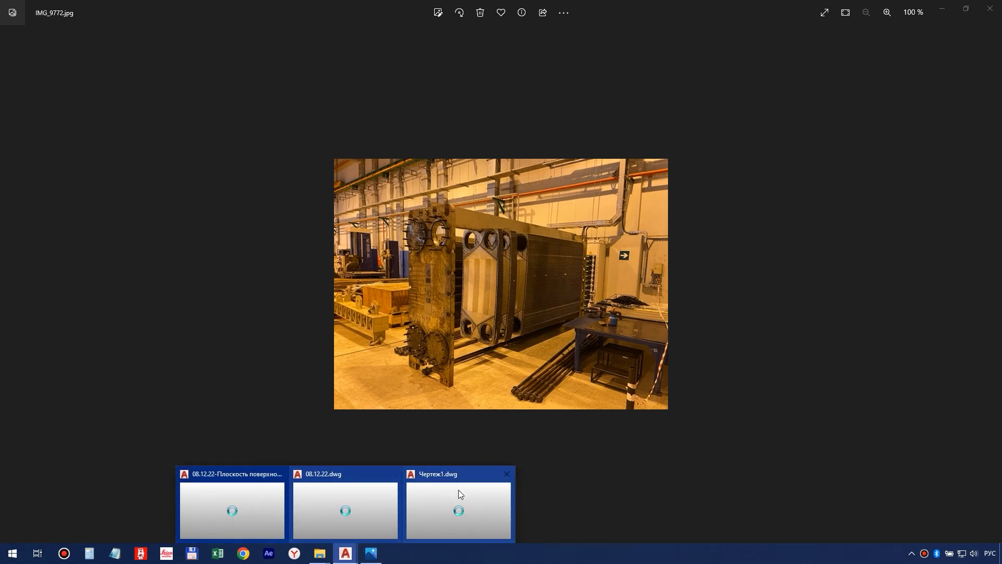
pyautogui.click(373, 499)
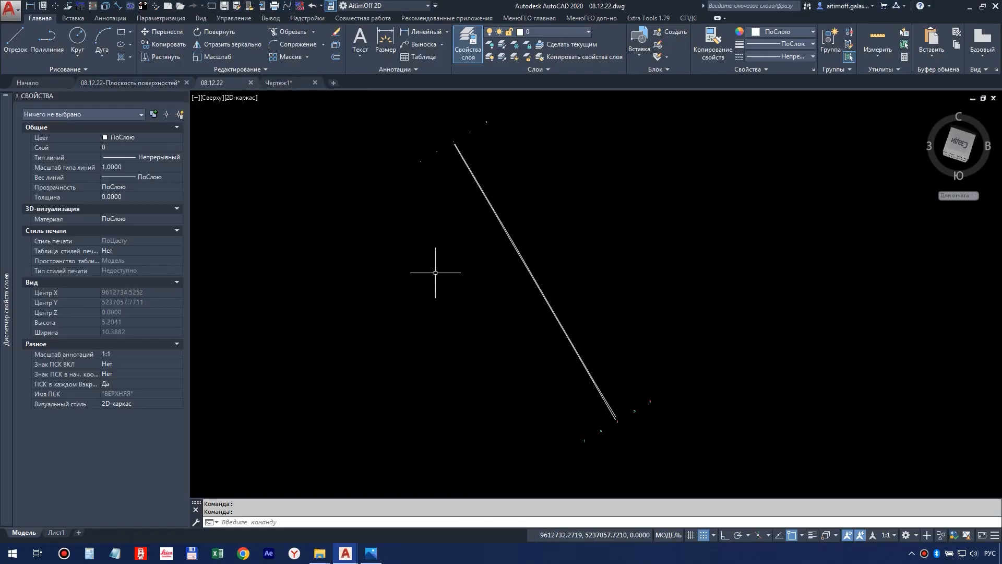
pyautogui.scroll(4, 445, 135)
pyautogui.scroll(-5, 457, 163)
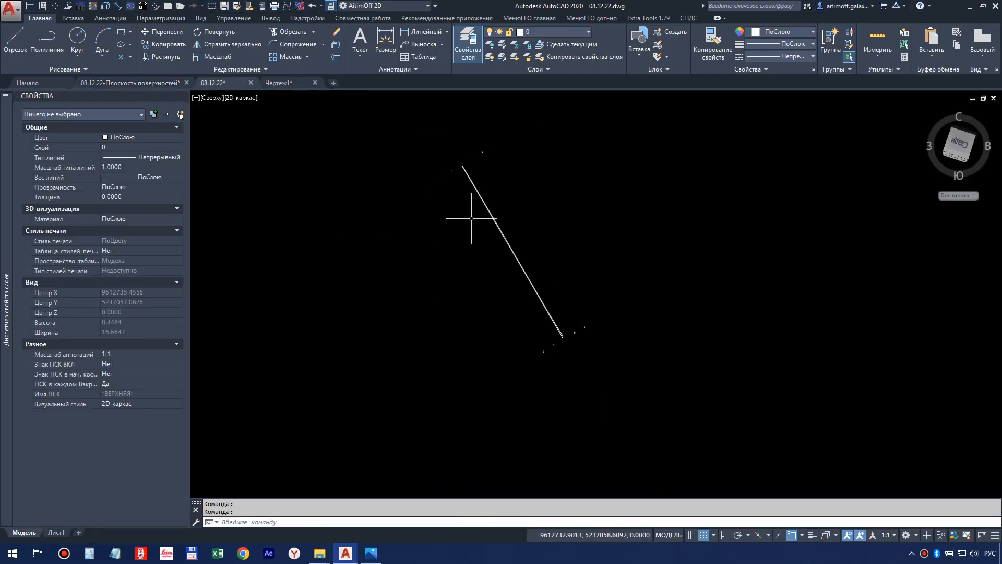
pyautogui.moveTo(525, 237)
pyautogui.keyDown('shift'); pyautogui.mouseDown(button='middle')
pyautogui.moveTo(535, 179)
pyautogui.moveTo(506, 166)
pyautogui.moveTo(669, 175)
pyautogui.moveTo(647, 193)
pyautogui.moveTo(627, 255)
pyautogui.mouseUp(button='middle'); pyautogui.keyUp('shift')
pyautogui.scroll(4, 616, 202)
pyautogui.scroll(-2, 627, 256)
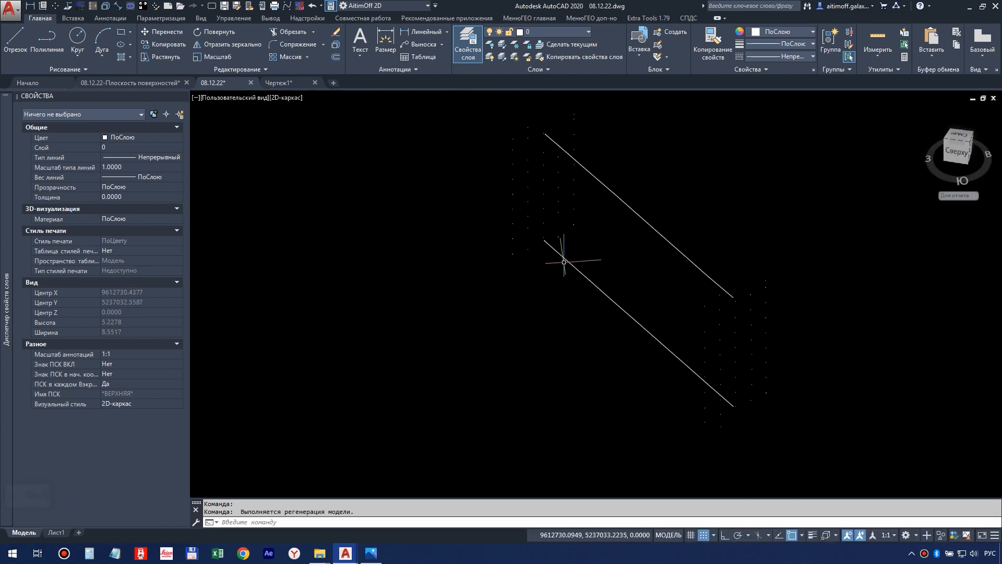
pyautogui.moveTo(543, 237)
pyautogui.mouseDown(button='middle')
pyautogui.moveTo(540, 268)
pyautogui.moveTo(546, 223)
pyautogui.moveTo(512, 195)
pyautogui.mouseUp(button='middle')
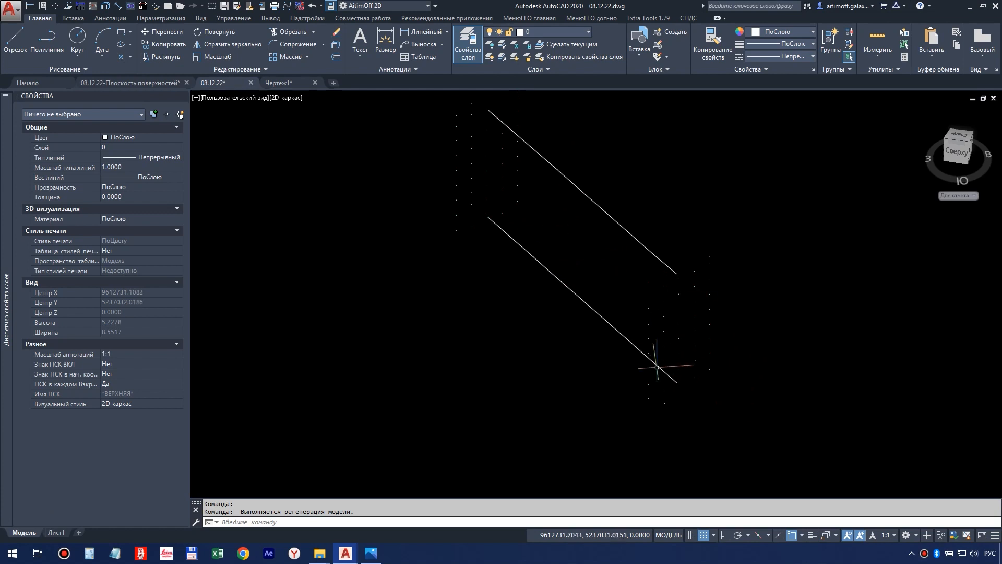
pyautogui.moveTo(531, 245)
pyautogui.mouseDown(button='middle')
pyautogui.moveTo(533, 281)
pyautogui.moveTo(516, 301)
pyautogui.mouseUp(button='middle')
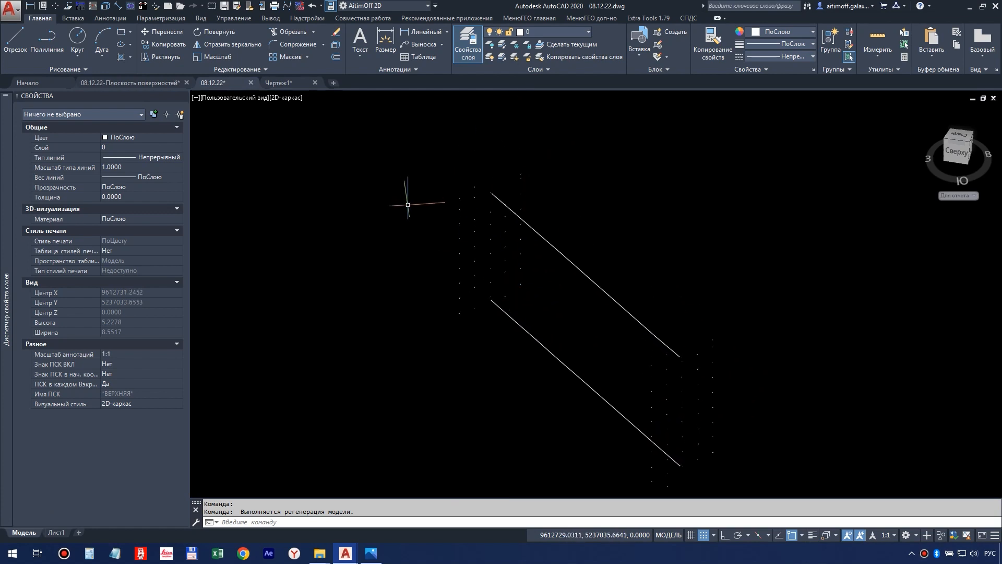
pyautogui.scroll(2, 460, 224)
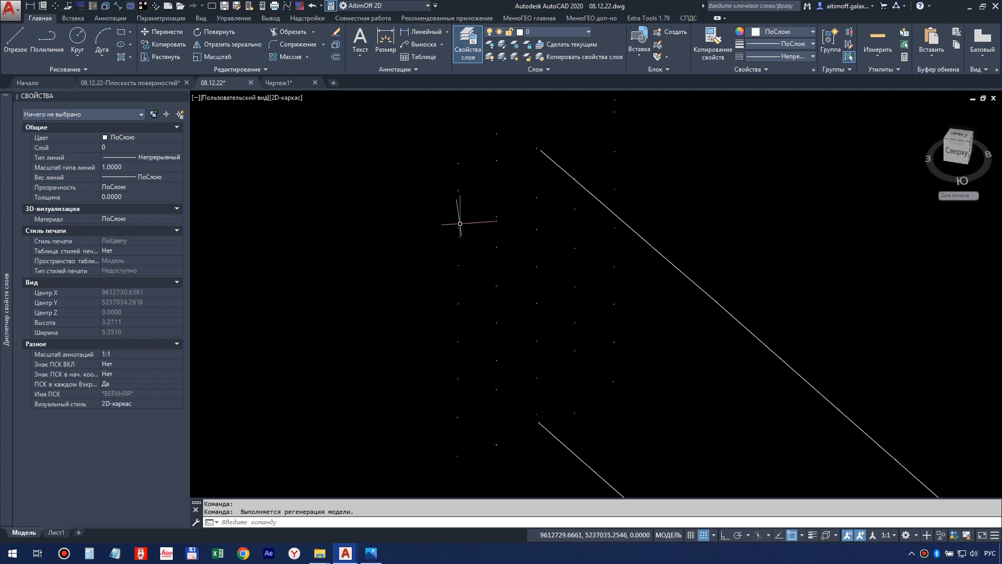
pyautogui.scroll(10, 486, 220)
pyautogui.scroll(10, 595, 151)
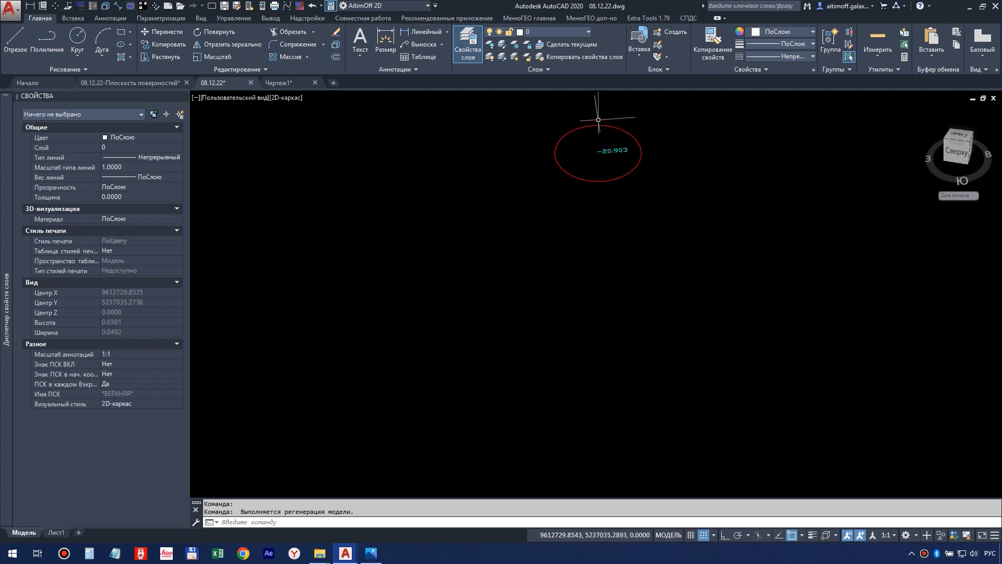
pyautogui.click(498, 46)
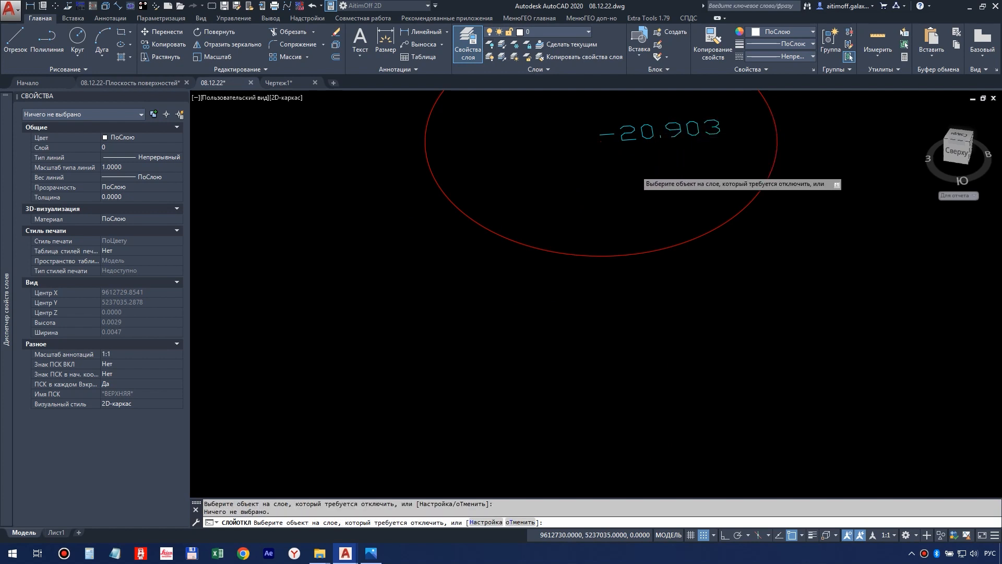
pyautogui.press('Escape')
pyautogui.moveTo(647, 151); pyautogui.dragTo(529, 268, button='middle')
pyautogui.press('Escape')
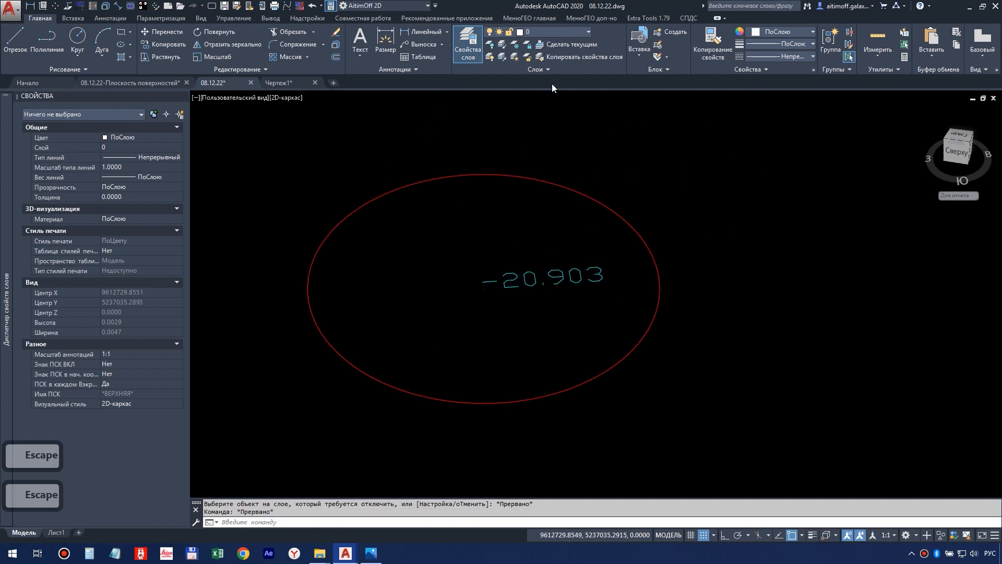
# Turn off the HEIGHT layer to hide the height labels beside the survey points
pyautogui.click(574, 33)
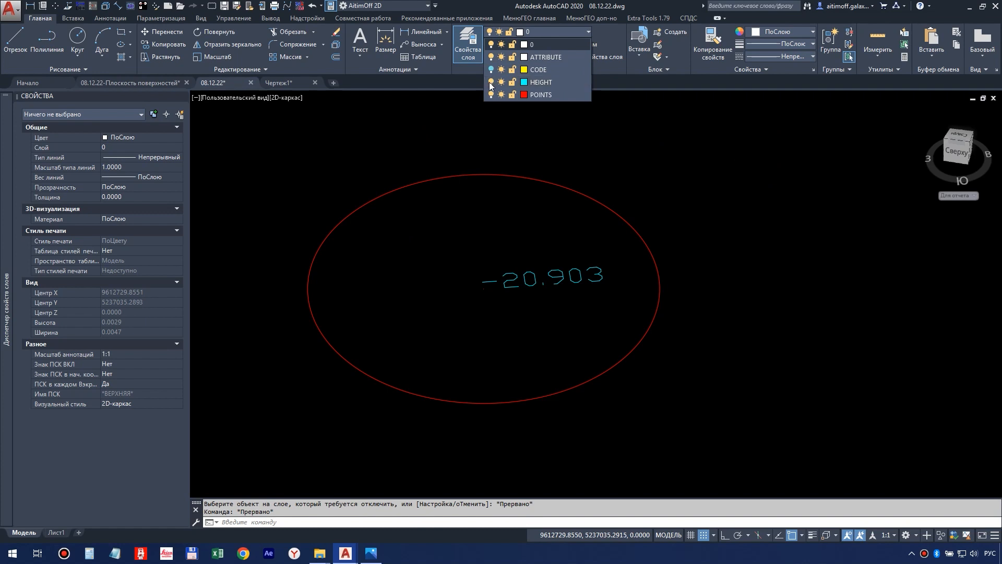
pyautogui.click(490, 82)
pyautogui.scroll(-10, 509, 286)
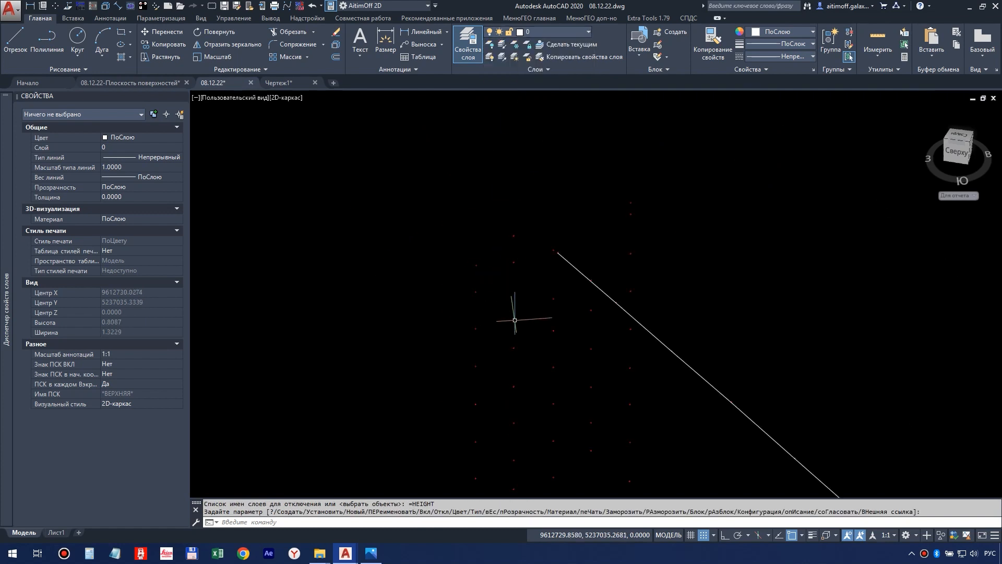
# Select the grid of survey points of the plate at the upper-left end of the two long lines
pyautogui.scroll(-4, 519, 317)
pyautogui.click(440, 151)
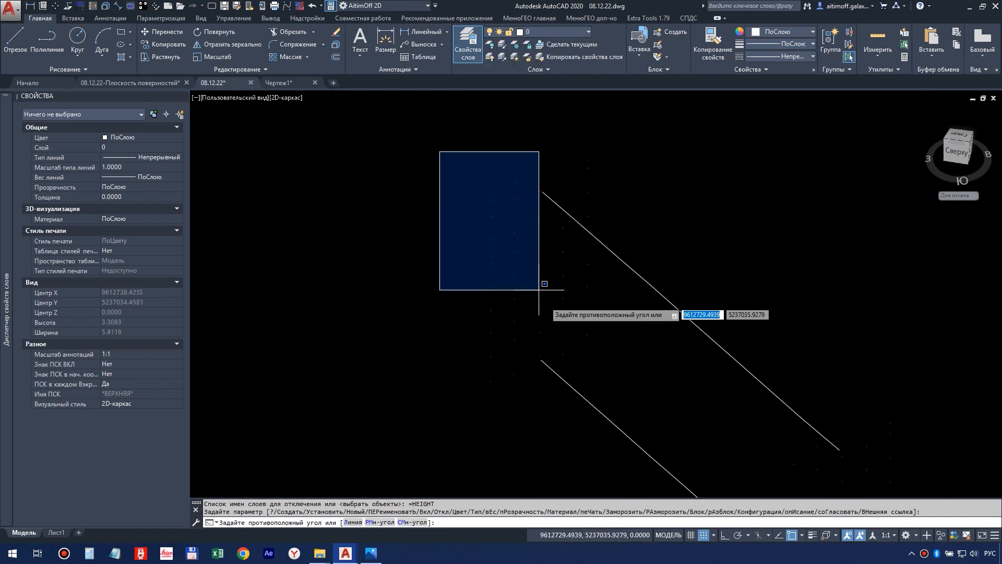
pyautogui.click(629, 386)
# Remove the points lying along the upper long line from the selection, keeping the plate's grid points selected
pyautogui.scroll(10, 577, 318)
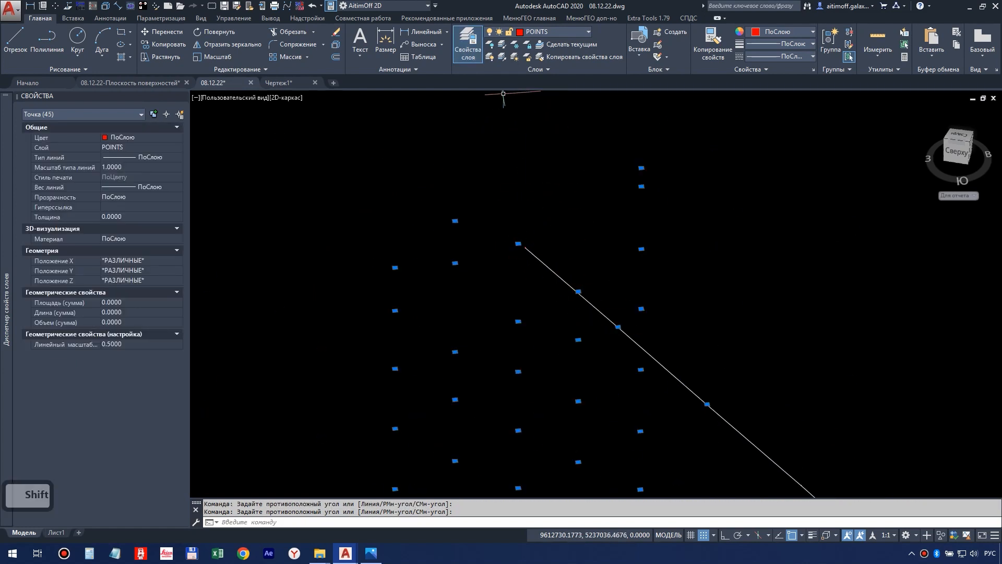
pyautogui.scroll(4, 604, 331)
pyautogui.scroll(-2, 553, 250)
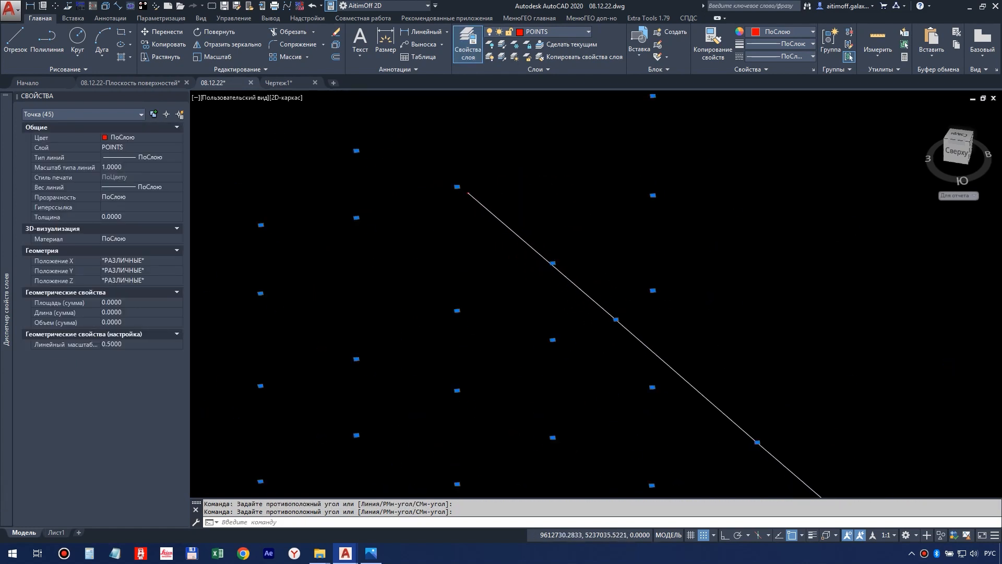
pyautogui.keyDown('shift'); pyautogui.moveTo(593, 294); pyautogui.dragTo(595, 267, button='middle'); pyautogui.keyUp('shift')
pyautogui.scroll(-4, 564, 289)
pyautogui.scroll(6, 591, 268)
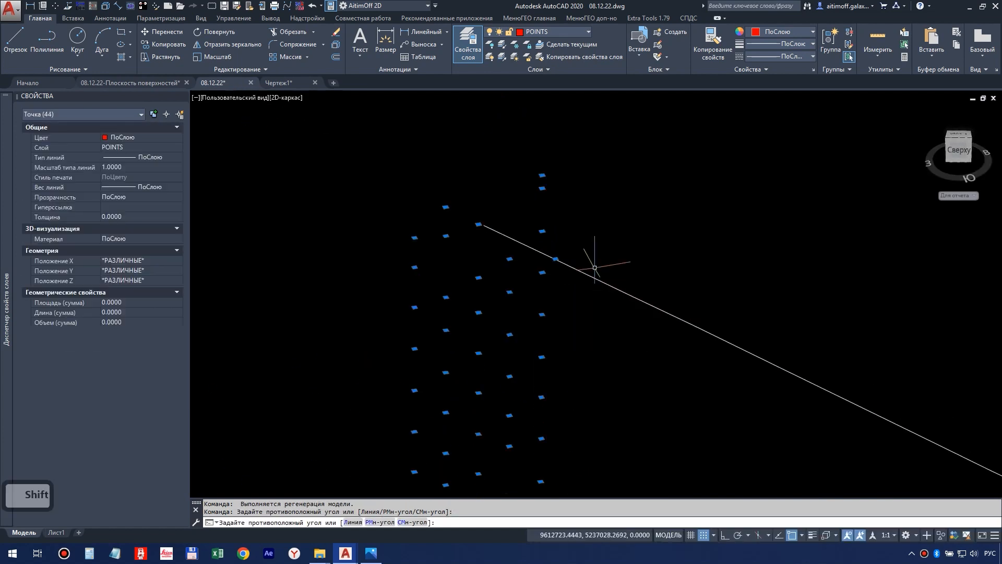
pyautogui.scroll(5, 551, 256)
pyautogui.keyDown('shift'); pyautogui.moveTo(536, 249); pyautogui.dragTo(653, 351); pyautogui.keyUp('shift')
pyautogui.scroll(-4, 625, 331)
pyautogui.moveTo(578, 494); pyautogui.dragTo(559, 294, button='middle')
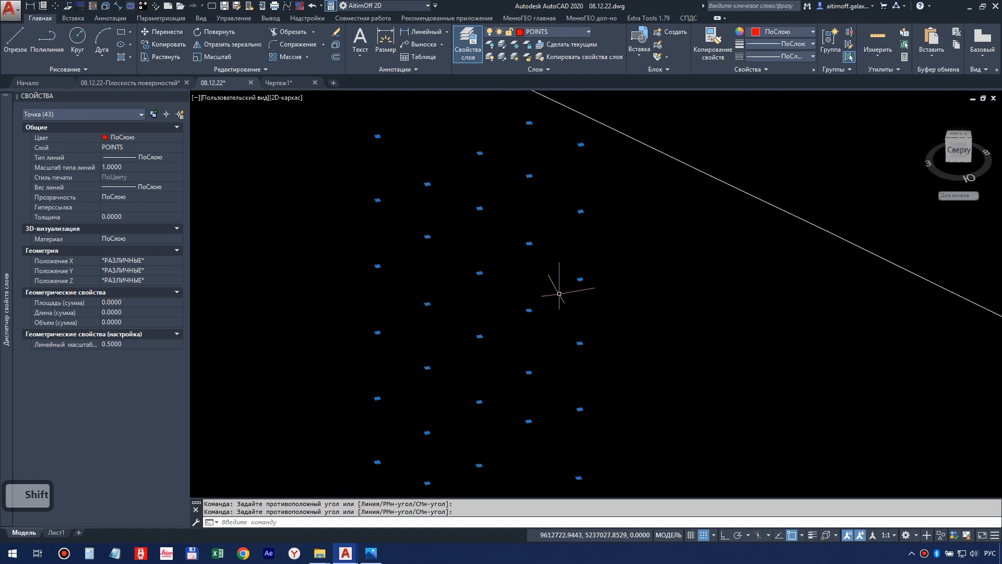
# Remove the point at the plate-side end of the lower long line from the selection
pyautogui.moveTo(608, 491); pyautogui.dragTo(572, 238, button='middle')
pyautogui.scroll(6, 444, 255)
pyautogui.scroll(5, 429, 224)
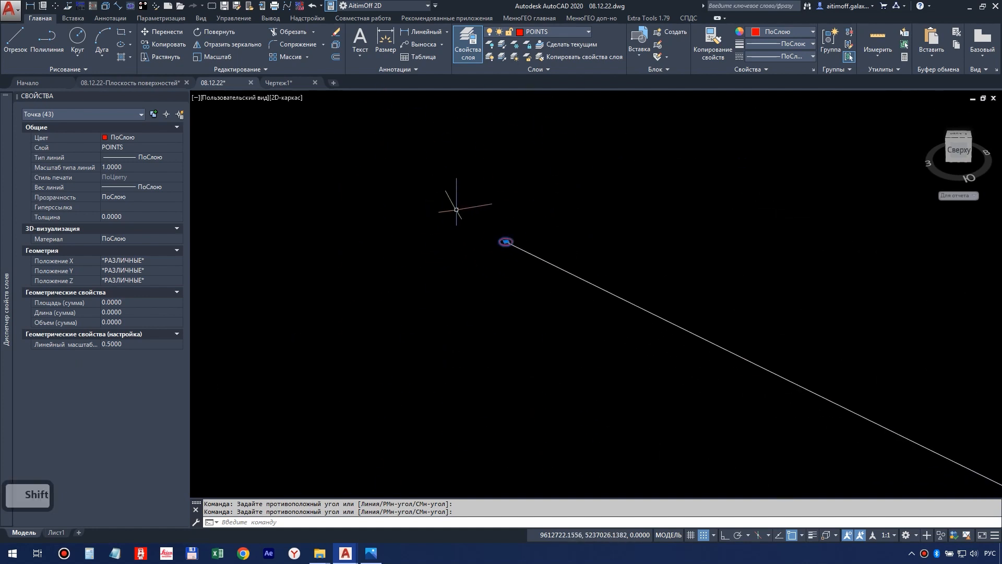
pyautogui.keyDown('shift'); pyautogui.moveTo(456, 205); pyautogui.dragTo(517, 289); pyautogui.keyUp('shift')
pyautogui.scroll(-7, 509, 282)
# Create a layer named Пл-1 and set its colour to magenta (фиолетовый)
pyautogui.moveTo(2, 187)
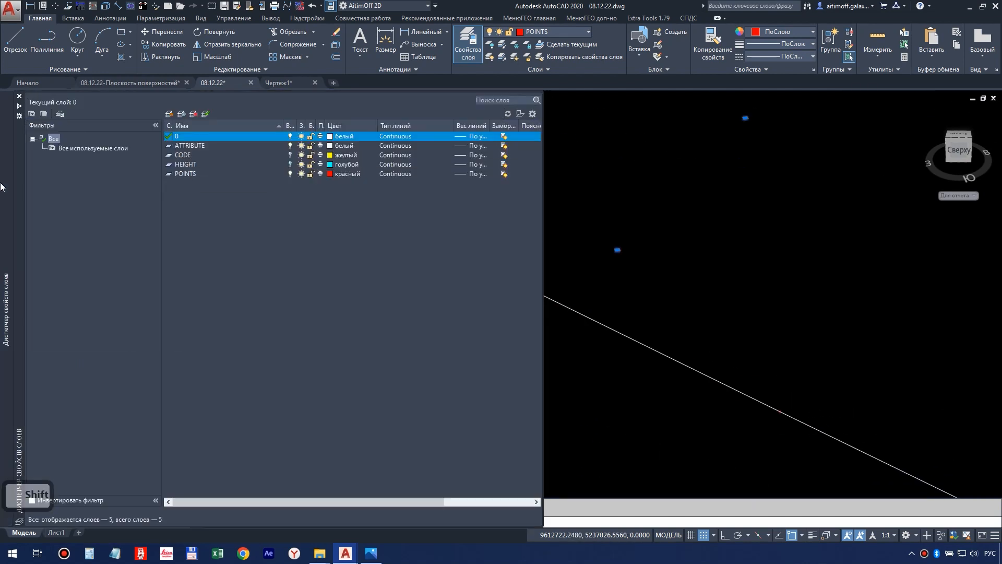
pyautogui.click(169, 114)
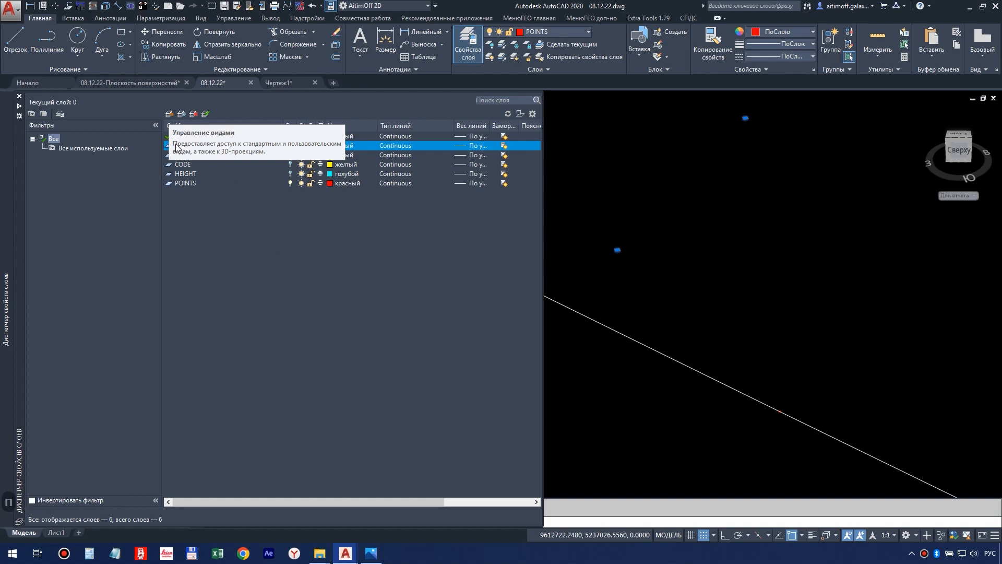
pyautogui.click(175, 115)
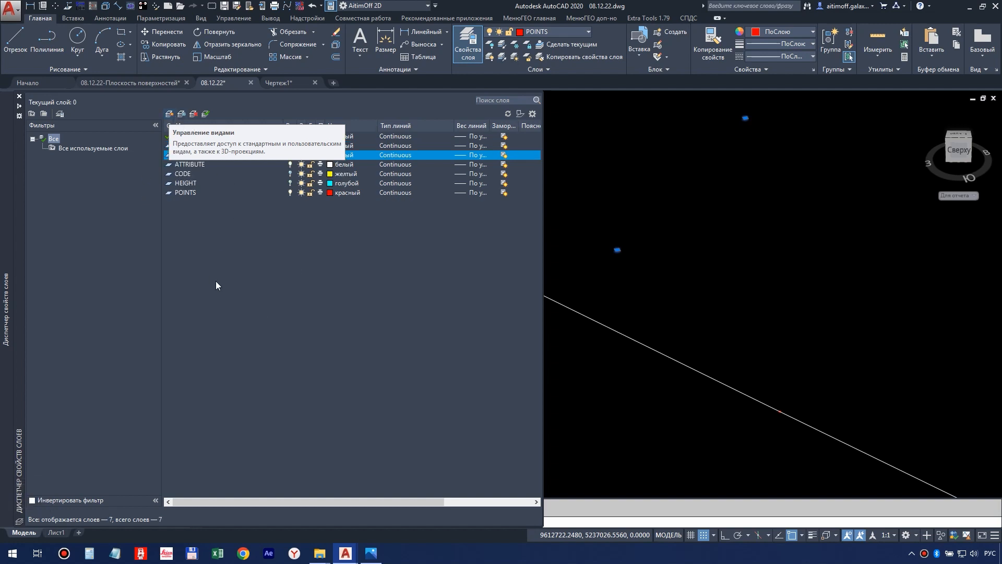
pyautogui.press('F2')
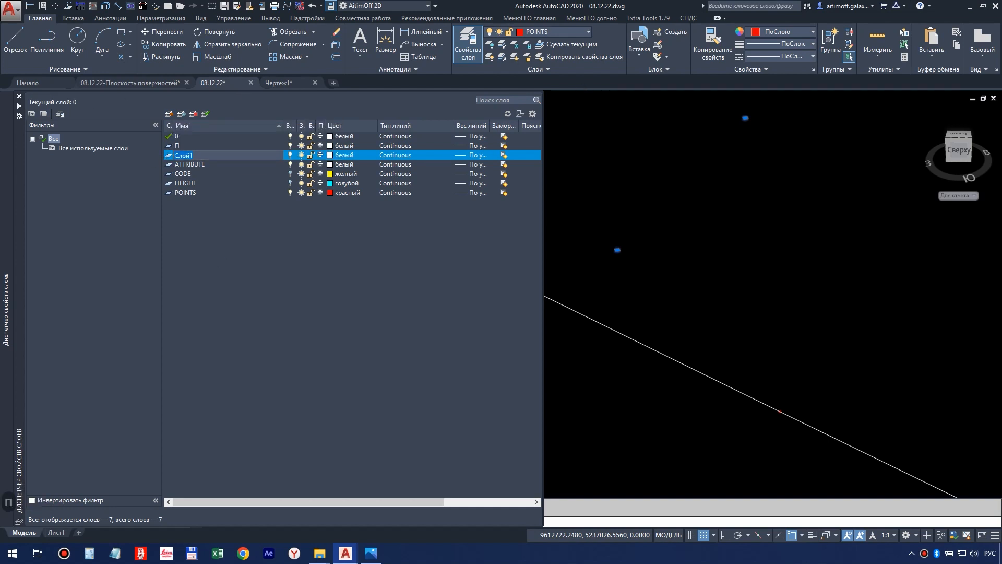
pyautogui.press('Return')
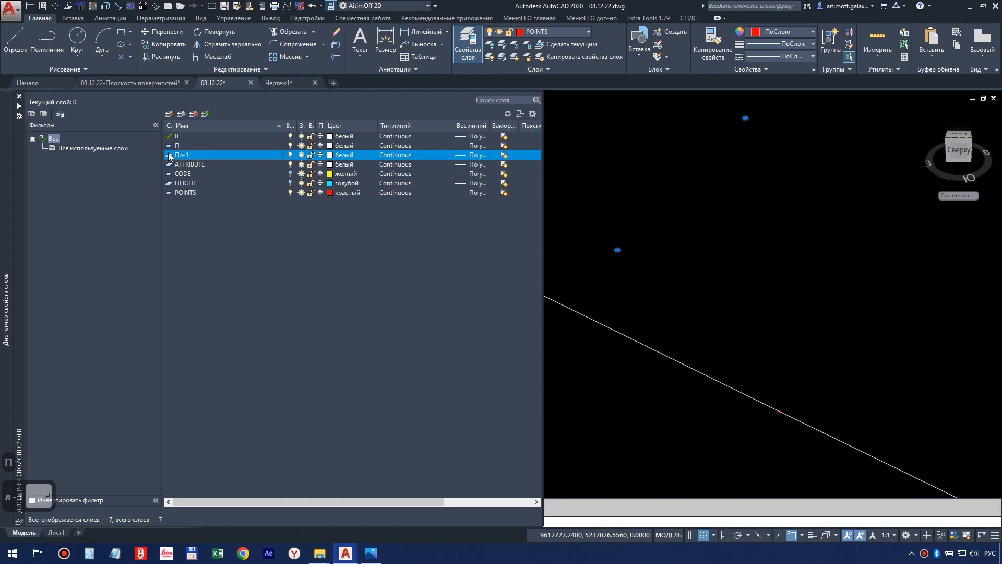
pyautogui.click(330, 155)
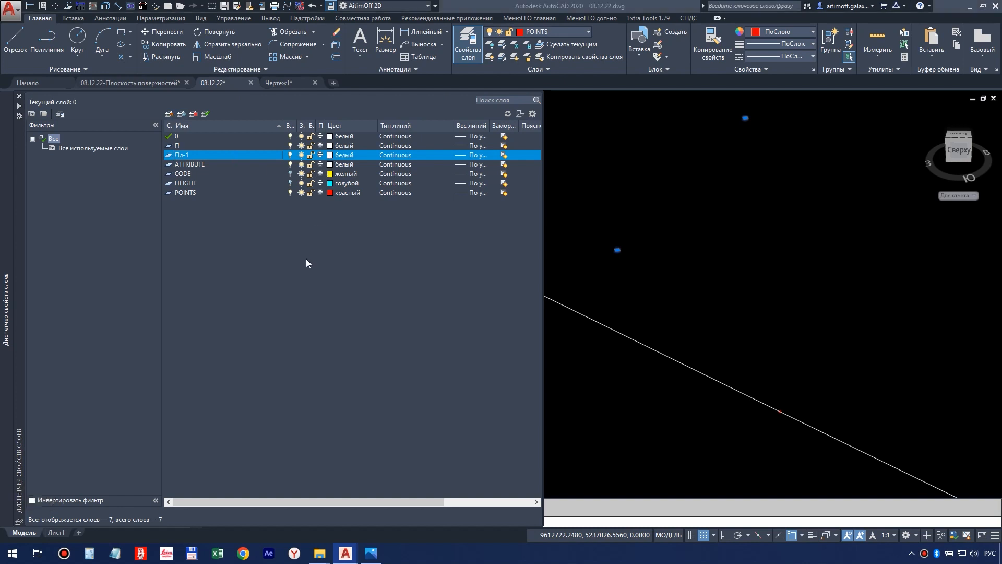
pyautogui.click(501, 359)
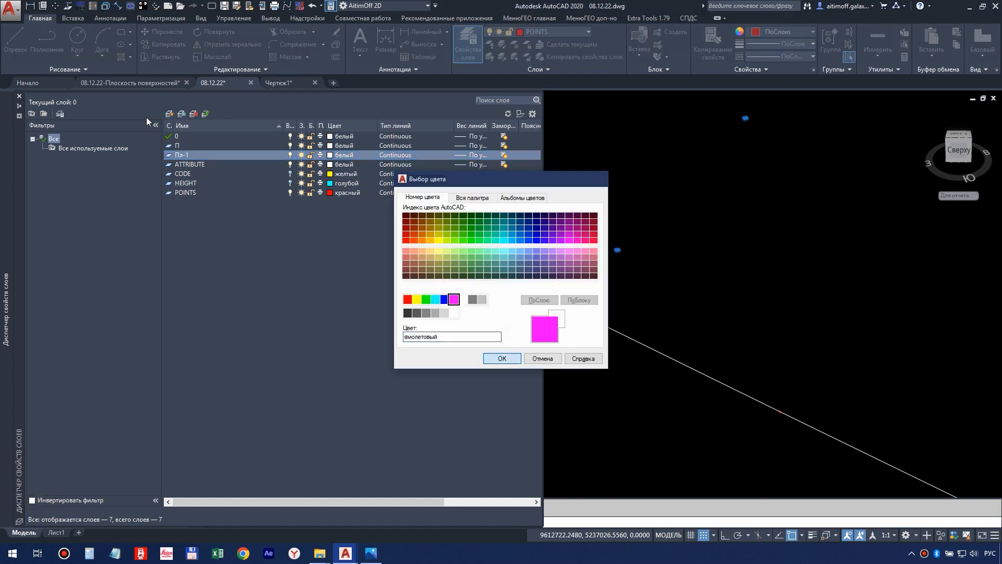
# Create another layer named Пл-2
pyautogui.click(169, 114)
pyautogui.write('Пл')
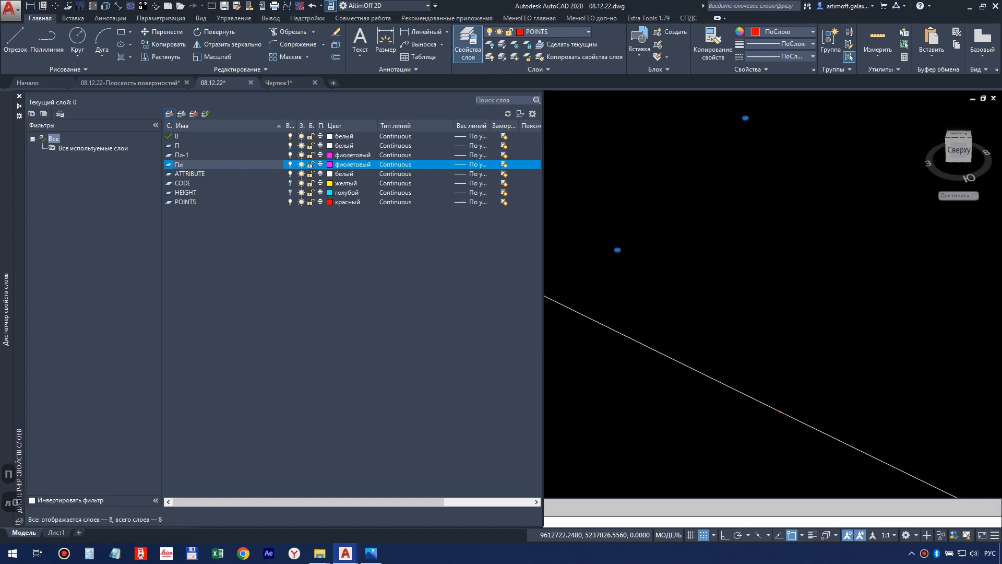
pyautogui.write('02')
pyautogui.press('BackSpace')
pyautogui.write('-2')
pyautogui.press('Return')
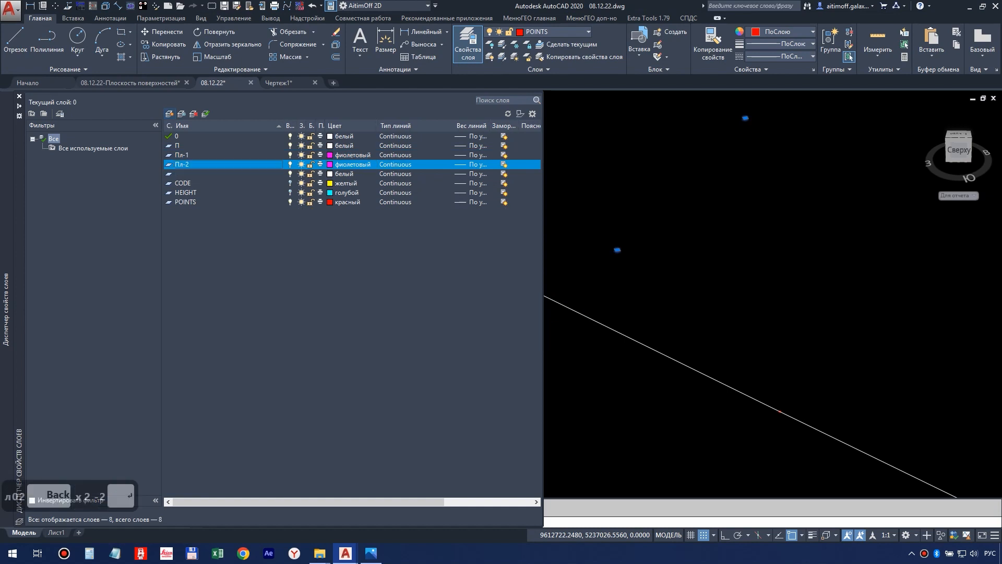
# Set the colour of layer Пл-2 to green (зеленый)
pyautogui.click(332, 166)
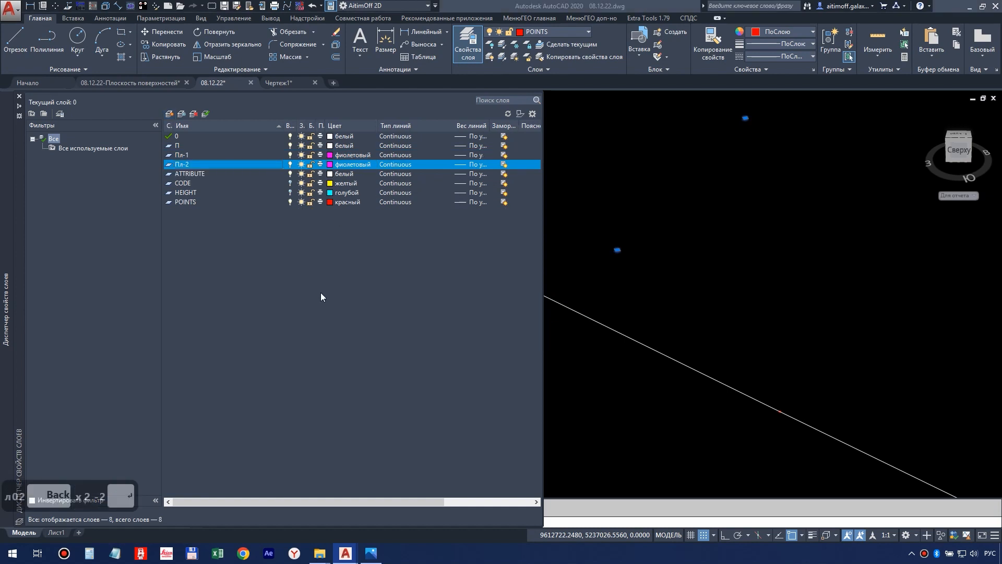
pyautogui.click(426, 300)
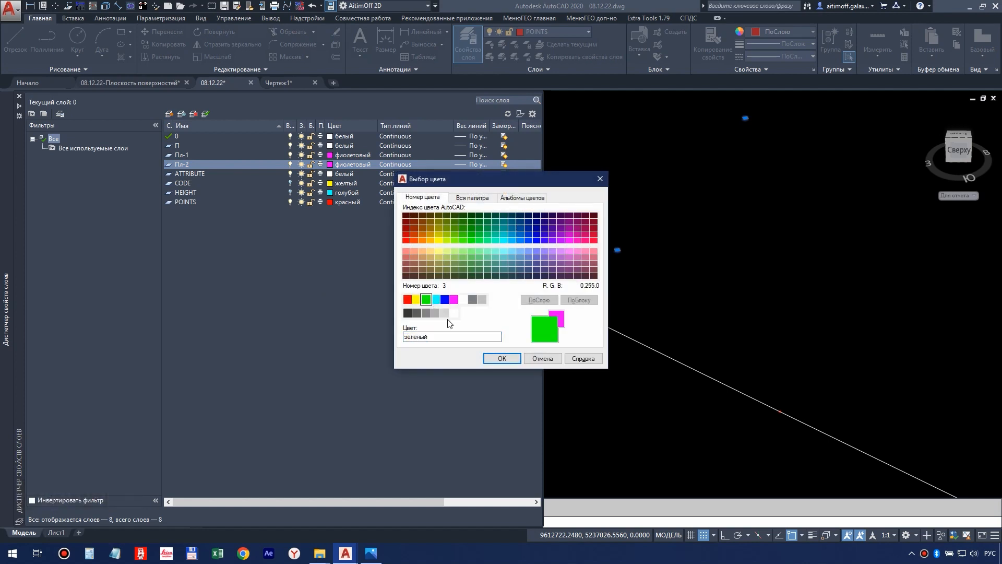
pyautogui.click(499, 358)
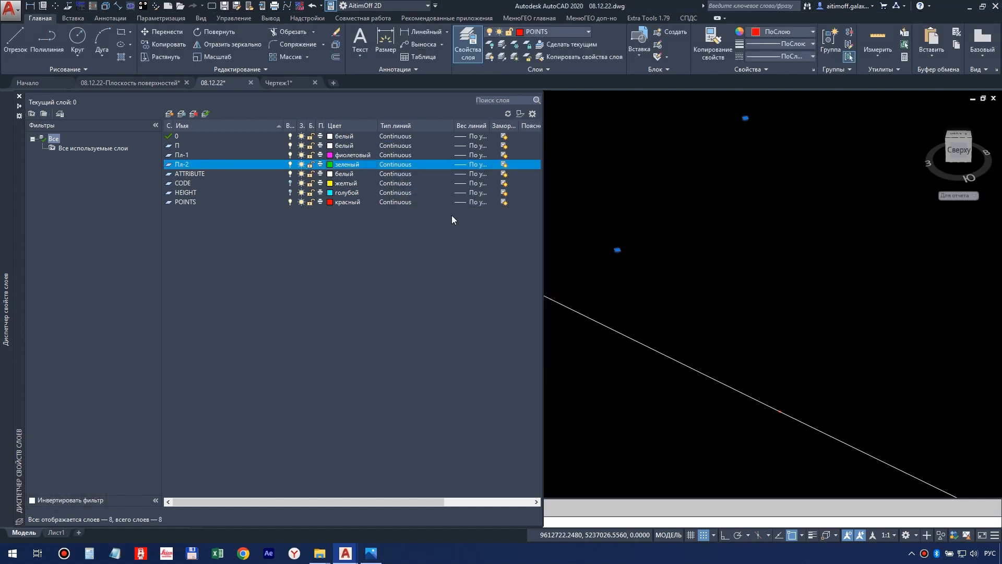
# Clear the current selection and window-select all the survey points of the left plate
pyautogui.click(594, 245)
pyautogui.click(601, 264)
pyautogui.press('Escape')
pyautogui.scroll(-4, 606, 284)
pyautogui.scroll(-5, 565, 284)
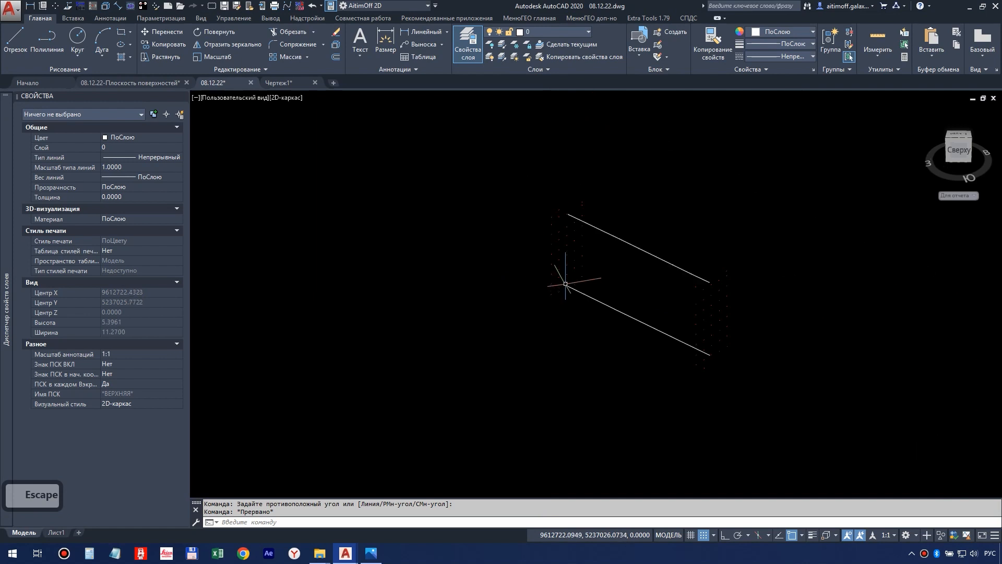
pyautogui.click(503, 172)
pyautogui.click(627, 320)
pyautogui.scroll(6, 586, 277)
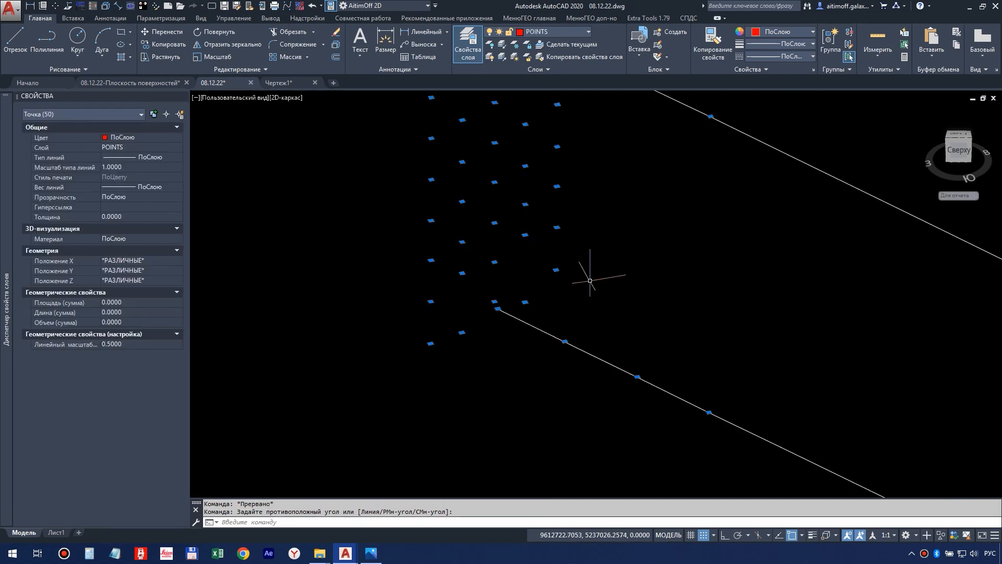
# Remove the points lying along the lower long line from the left plate's selection
pyautogui.keyDown('shift'); pyautogui.click(777, 470); pyautogui.keyUp('shift')
pyautogui.keyDown('shift'); pyautogui.click(496, 305); pyautogui.keyUp('shift')
# Add the left plate's grid point just above the start of the lower line back to the selection
pyautogui.scroll(6, 508, 310)
pyautogui.keyDown('shift'); pyautogui.click(549, 231); pyautogui.keyUp('shift')
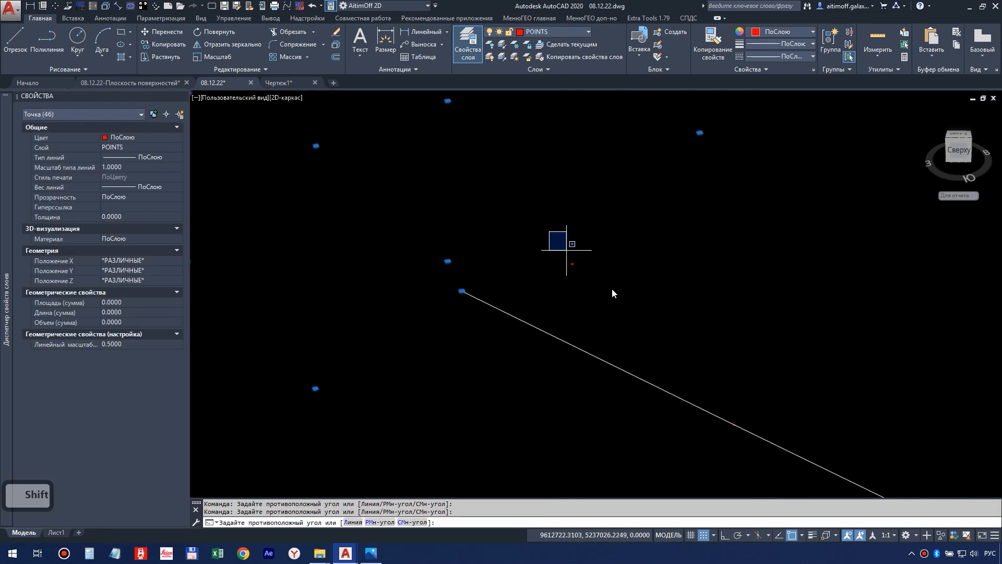
pyautogui.scroll(3, 459, 283)
pyautogui.moveTo(824, 273); pyautogui.dragTo(560, 302, button='middle')
pyautogui.scroll(-2, 559, 302)
pyautogui.click(704, 333)
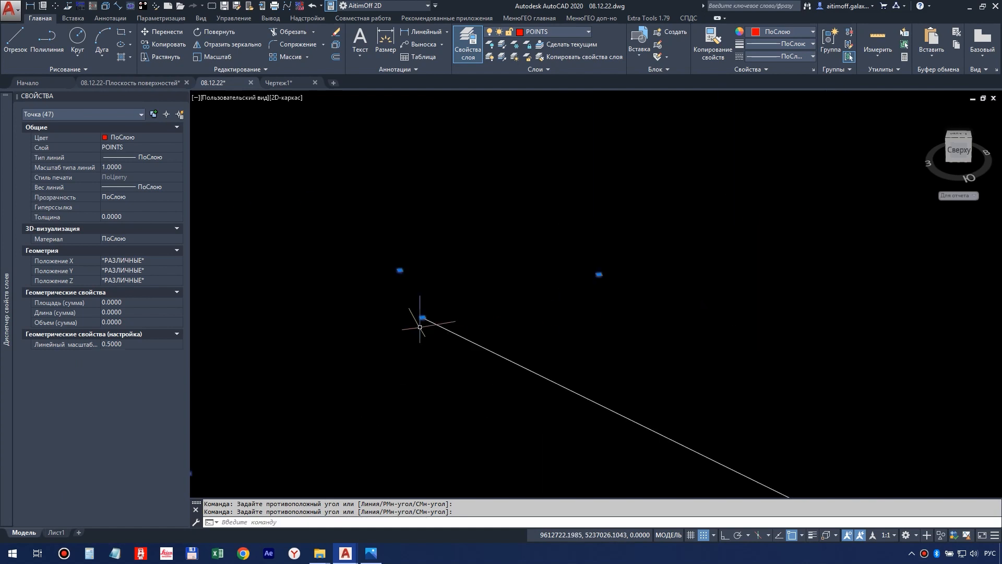
# Remove the point at the lower long line's plate-side end from the selection
pyautogui.keyDown('shift'); pyautogui.click(403, 305); pyautogui.keyUp('shift')
pyautogui.keyDown('shift'); pyautogui.click(449, 347); pyautogui.keyUp('shift')
pyautogui.scroll(-4, 474, 399)
# Remove the points along the upper long line, including its end point, from the left plate's selection
pyautogui.moveTo(564, 214); pyautogui.dragTo(527, 319, button='middle')
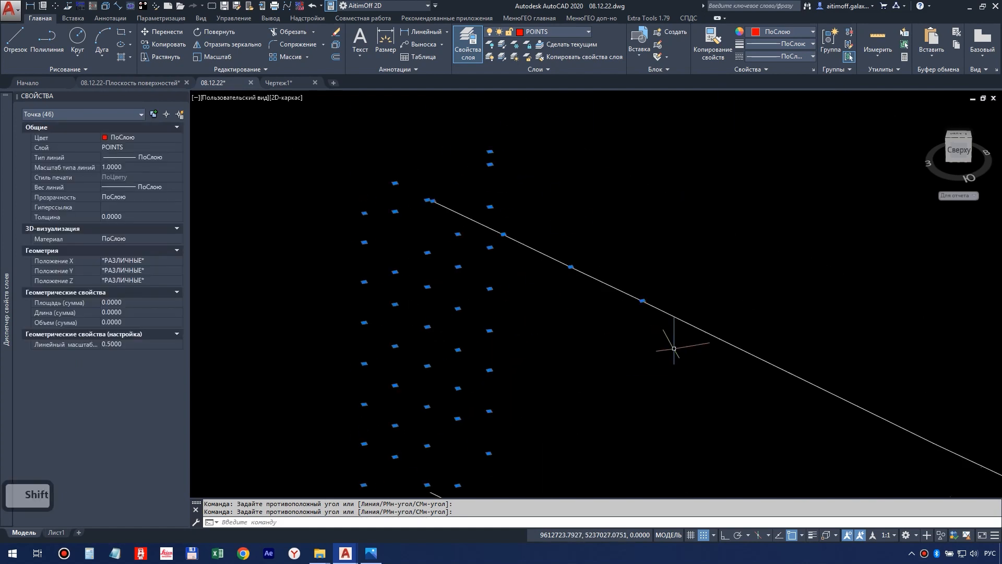
pyautogui.keyDown('shift'); pyautogui.click(673, 346); pyautogui.keyUp('shift')
pyautogui.keyDown('shift'); pyautogui.click(502, 207); pyautogui.keyUp('shift')
pyautogui.scroll(8, 488, 230)
pyautogui.keyDown('shift'); pyautogui.click(551, 188); pyautogui.keyUp('shift')
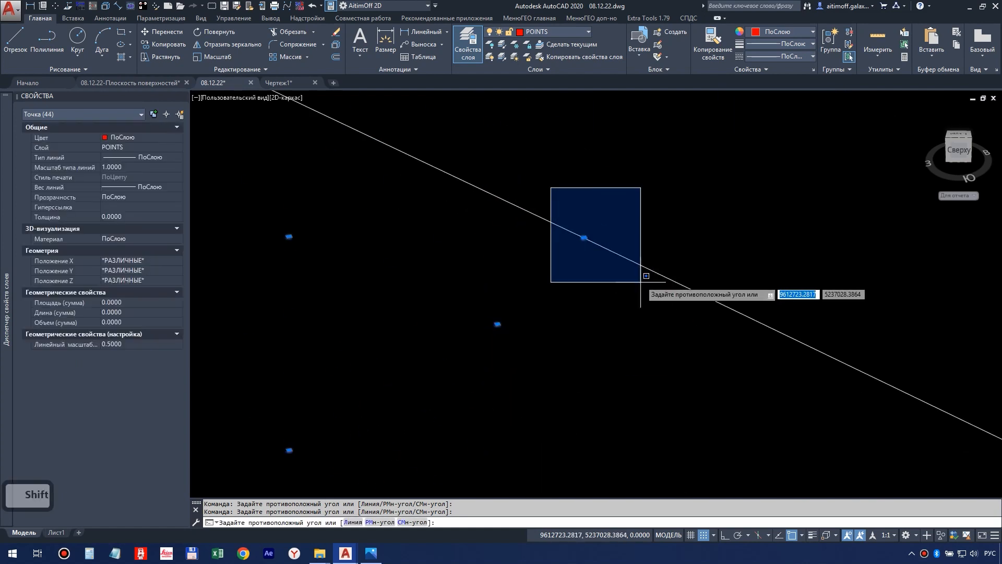
pyautogui.scroll(-2, 562, 285)
pyautogui.keyDown('shift'); pyautogui.click(637, 285); pyautogui.keyUp('shift')
pyautogui.moveTo(374, 211); pyautogui.dragTo(691, 409, button='middle')
pyautogui.scroll(4, 575, 333)
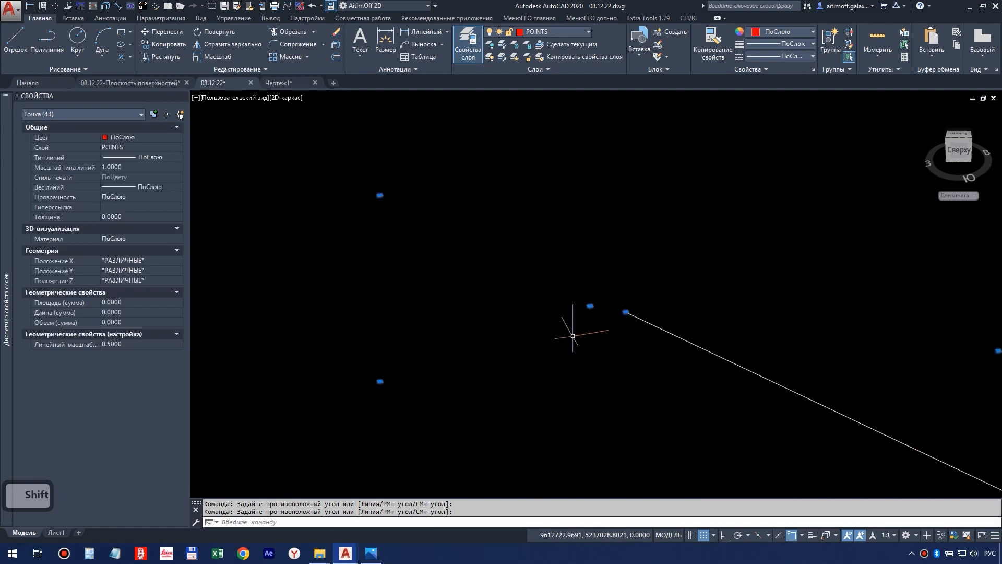
pyautogui.keyDown('shift'); pyautogui.click(635, 267); pyautogui.keyUp('shift')
# Move the selected left plate points to layer Пл-1 and clear the selection
pyautogui.scroll(-4, 527, 310)
pyautogui.moveTo(565, 329); pyautogui.dragTo(512, 277, button='middle')
pyautogui.scroll(-4, 522, 274)
pyautogui.scroll(1, 510, 304)
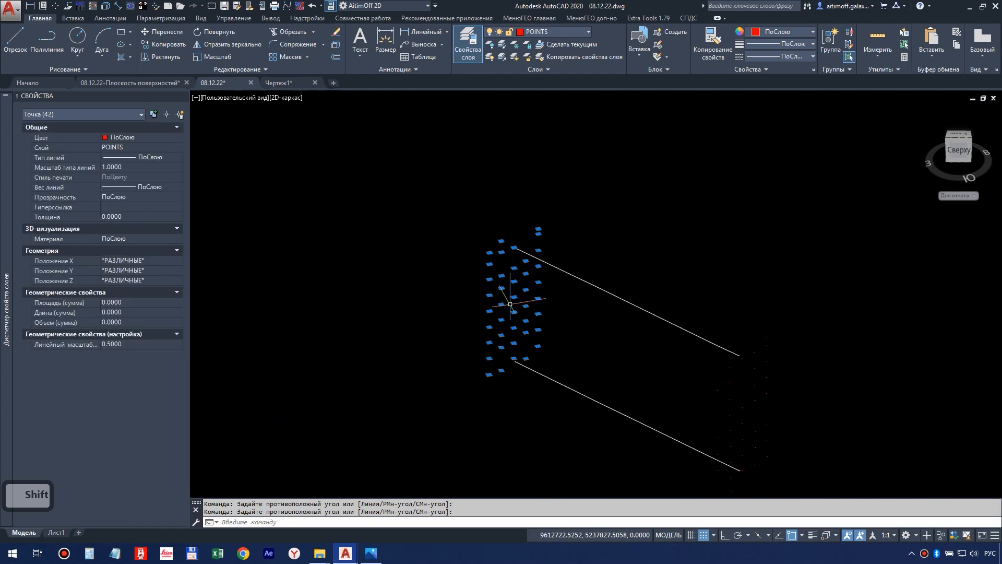
pyautogui.click(582, 31)
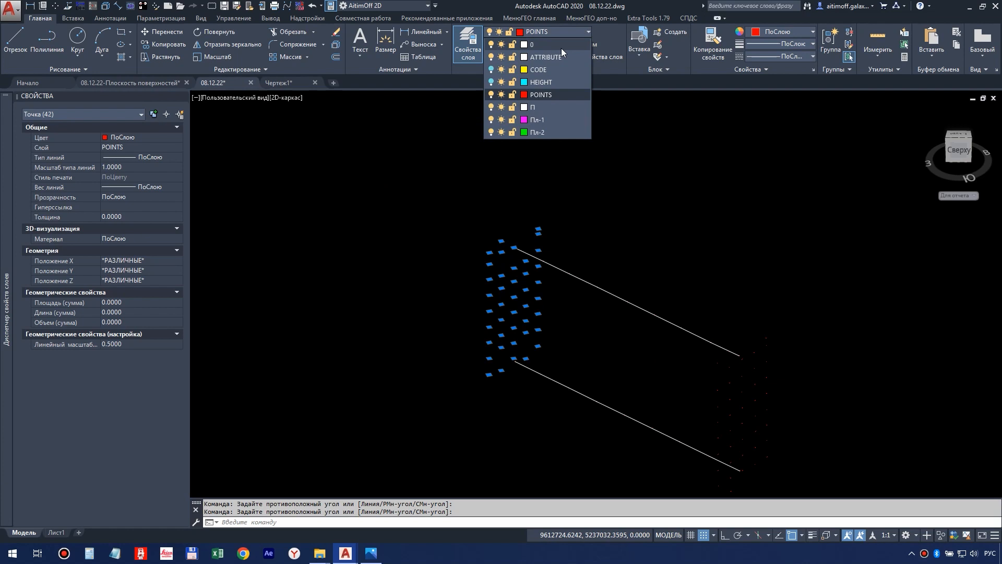
pyautogui.click(543, 120)
pyautogui.moveTo(559, 280); pyautogui.dragTo(532, 157, button='middle')
pyautogui.press('Escape')
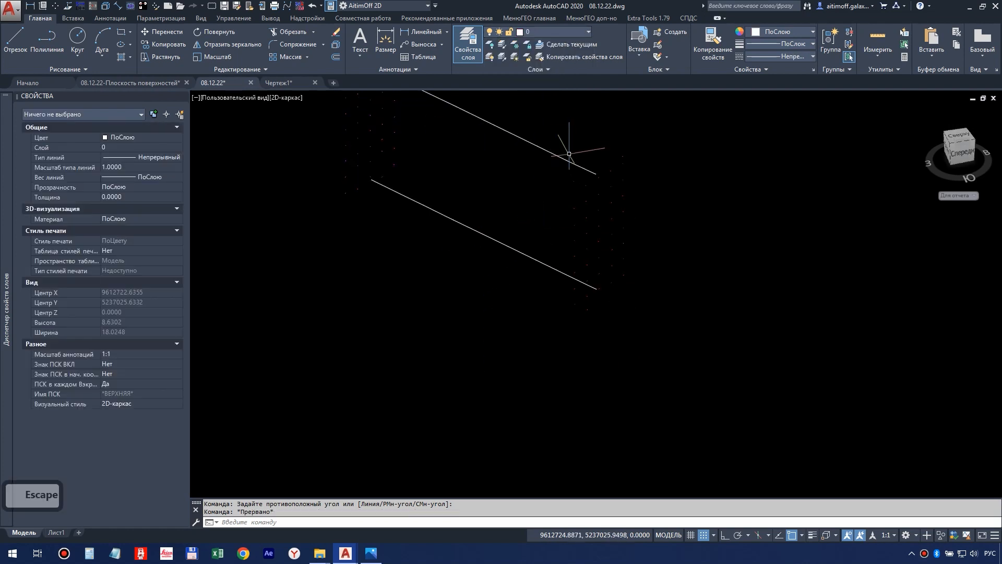
# Window-select all the survey points of the right plate
pyautogui.click(560, 149)
pyautogui.click(766, 402)
pyautogui.scroll(2, 572, 154)
pyautogui.keyDown('shift'); pyautogui.moveTo(584, 211); pyautogui.dragTo(609, 270, button='middle'); pyautogui.keyUp('shift')
pyautogui.scroll(2, 591, 405)
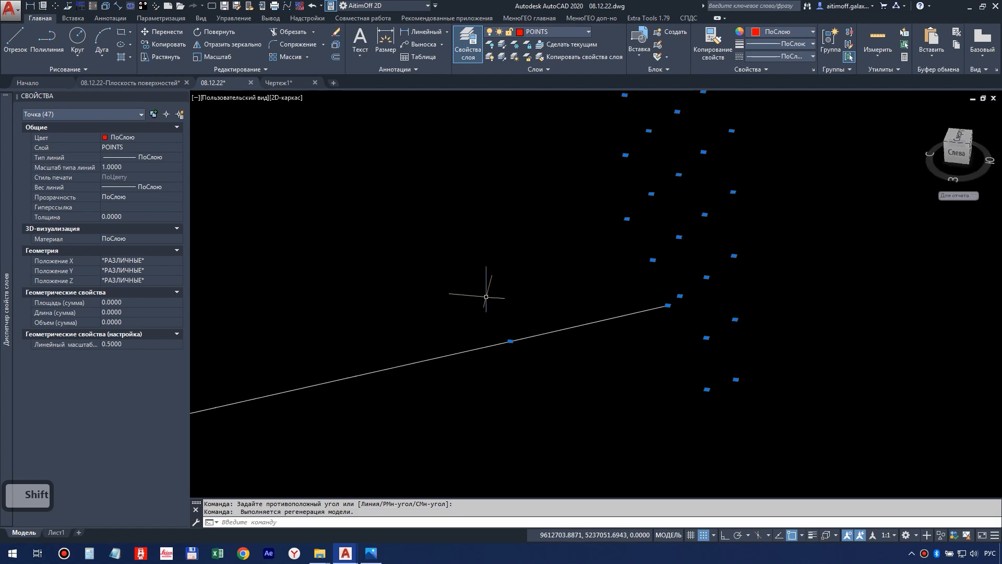
# Remove the lower line's points near the right plate, including its end point, from the selection
pyautogui.keyDown('shift'); pyautogui.click(472, 290); pyautogui.keyUp('shift')
pyautogui.keyDown('shift'); pyautogui.click(562, 381); pyautogui.keyUp('shift')
pyautogui.scroll(4, 671, 296)
pyautogui.keyDown('shift'); pyautogui.click(604, 313); pyautogui.keyUp('shift')
pyautogui.keyDown('shift'); pyautogui.click(712, 421); pyautogui.keyUp('shift')
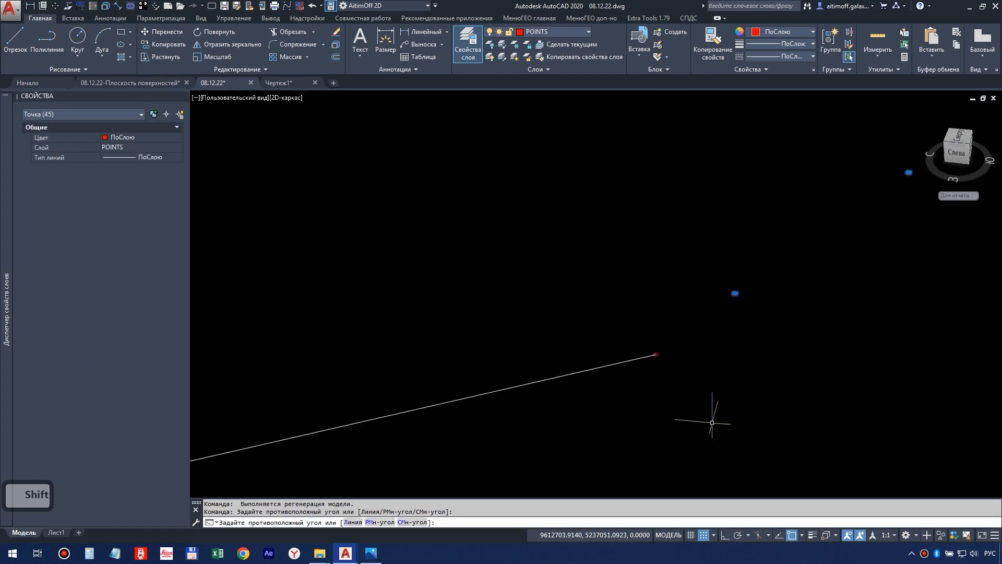
# Remove the upper line's points near the right plate, including its end point, from the selection
pyautogui.scroll(-8, 621, 386)
pyautogui.moveTo(601, 292); pyautogui.dragTo(592, 415, button='middle')
pyautogui.scroll(4, 533, 245)
pyautogui.keyDown('shift'); pyautogui.click(465, 217); pyautogui.keyUp('shift')
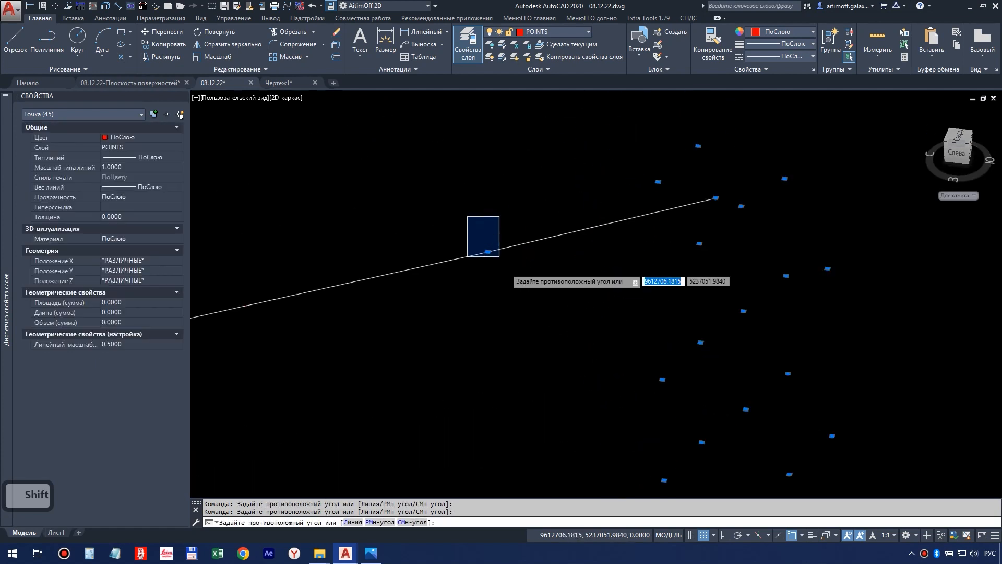
pyautogui.keyDown('shift'); pyautogui.click(600, 296); pyautogui.keyUp('shift')
pyautogui.scroll(6, 694, 190)
pyautogui.keyDown('shift'); pyautogui.click(772, 174); pyautogui.keyUp('shift')
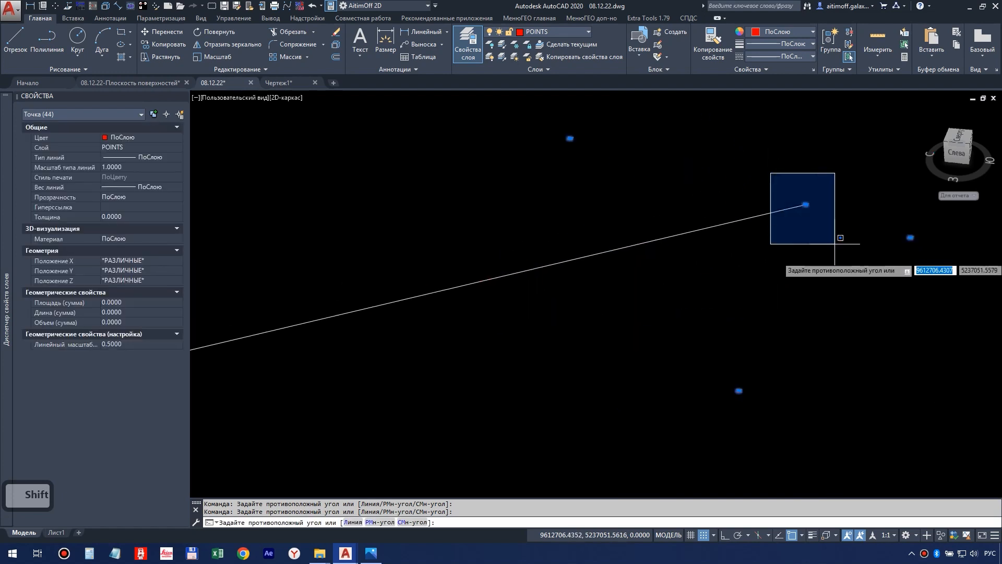
pyautogui.keyDown('shift'); pyautogui.click(838, 242); pyautogui.keyUp('shift')
# Move the selected right plate points to layer Пл-2 and clear the selection
pyautogui.scroll(-10, 569, 231)
pyautogui.keyDown('shift'); pyautogui.moveTo(614, 287); pyautogui.dragTo(419, 275, button='middle'); pyautogui.keyUp('shift')
pyautogui.click(565, 32)
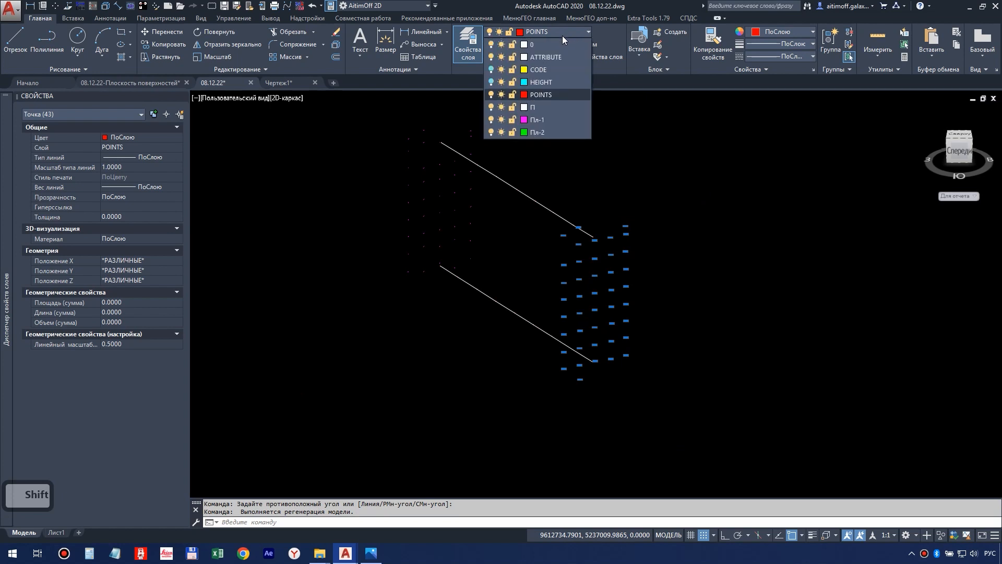
pyautogui.click(537, 133)
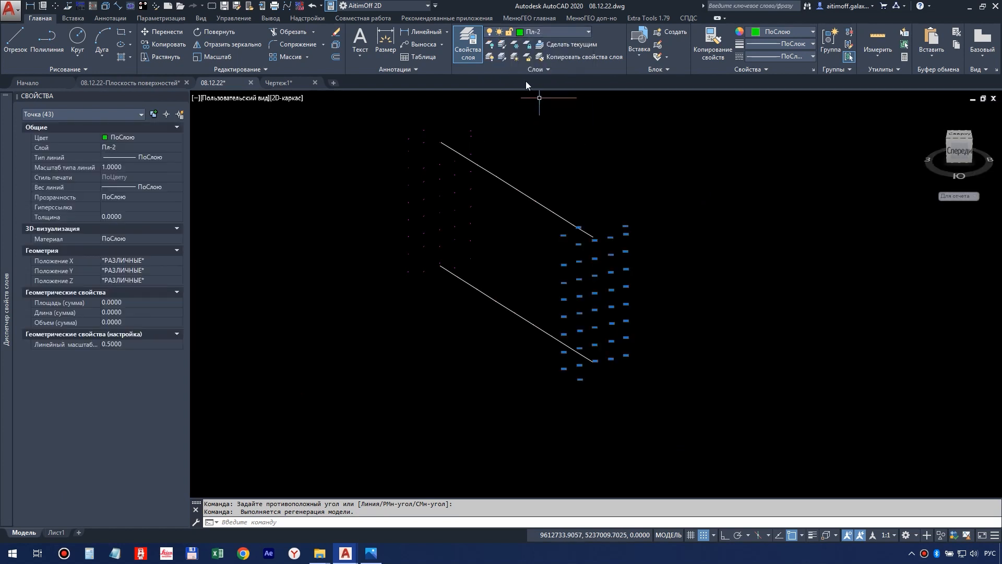
pyautogui.press('Escape')
pyautogui.press('Escape')
# Turn off layers Пл-1 and Пл-2 by picking a point of each plate, with grid snap disabled
pyautogui.click(490, 43)
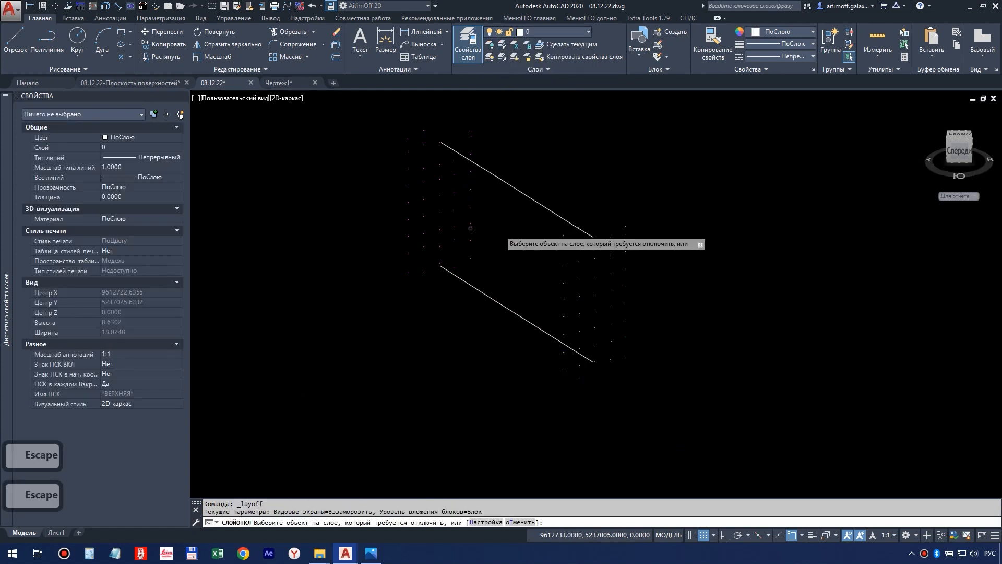
pyautogui.press('F9')
pyautogui.click(440, 175)
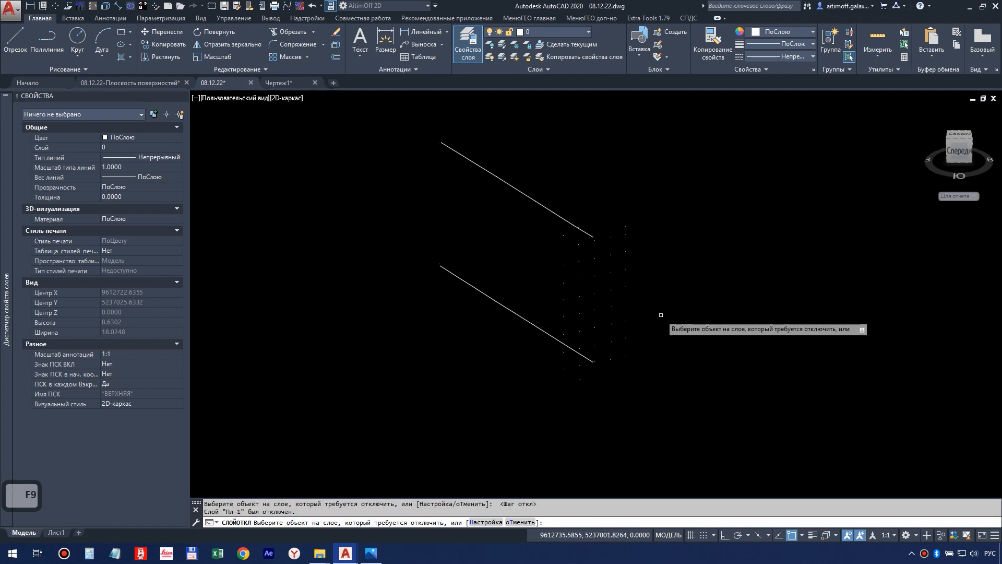
pyautogui.click(593, 276)
pyautogui.press('Escape')
# Create a layer named Труба and set its colour to yellow (желтый)
pyautogui.moveTo(6, 308)
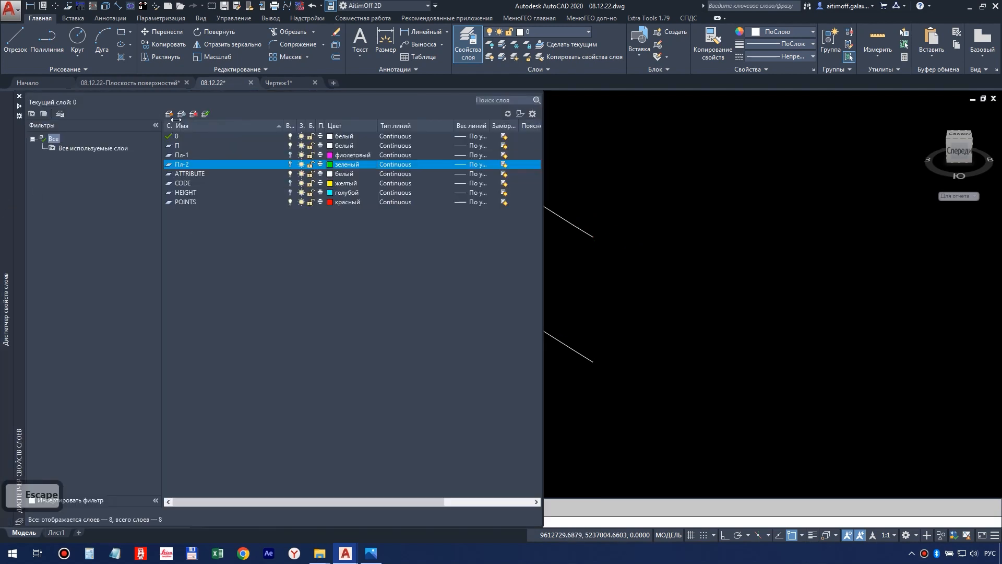
pyautogui.click(170, 113)
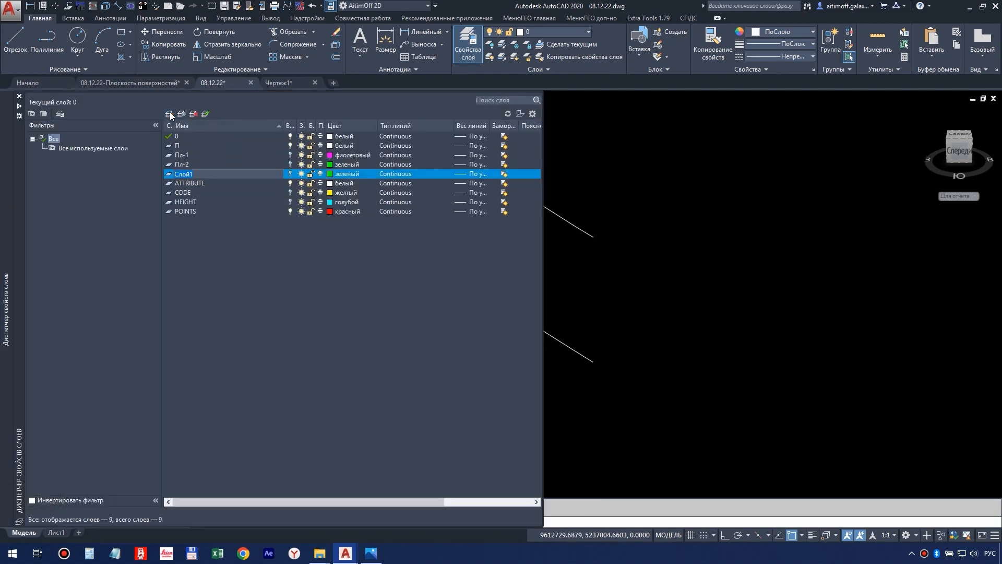
pyautogui.write('Tруба')
pyautogui.press('Return')
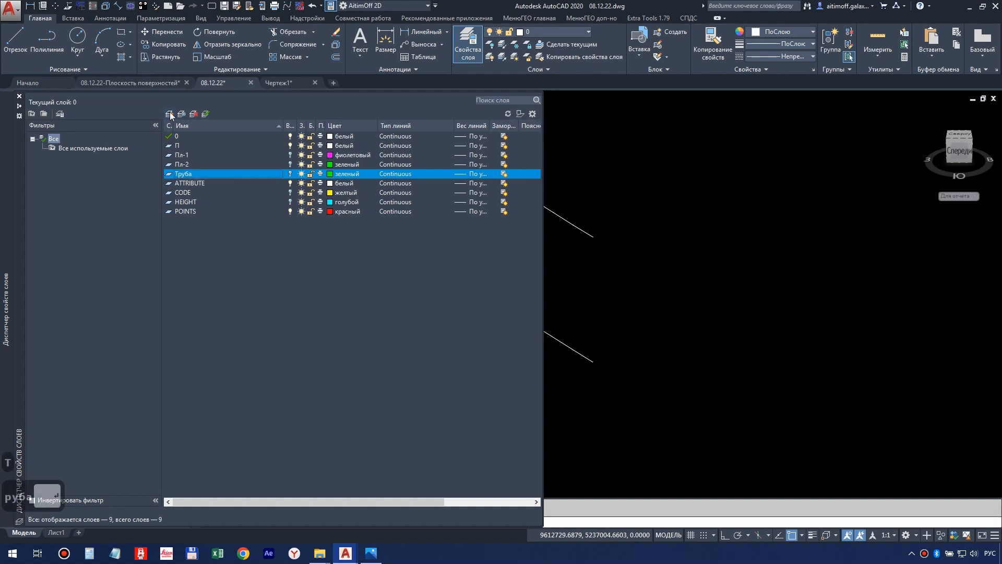
pyautogui.click(330, 174)
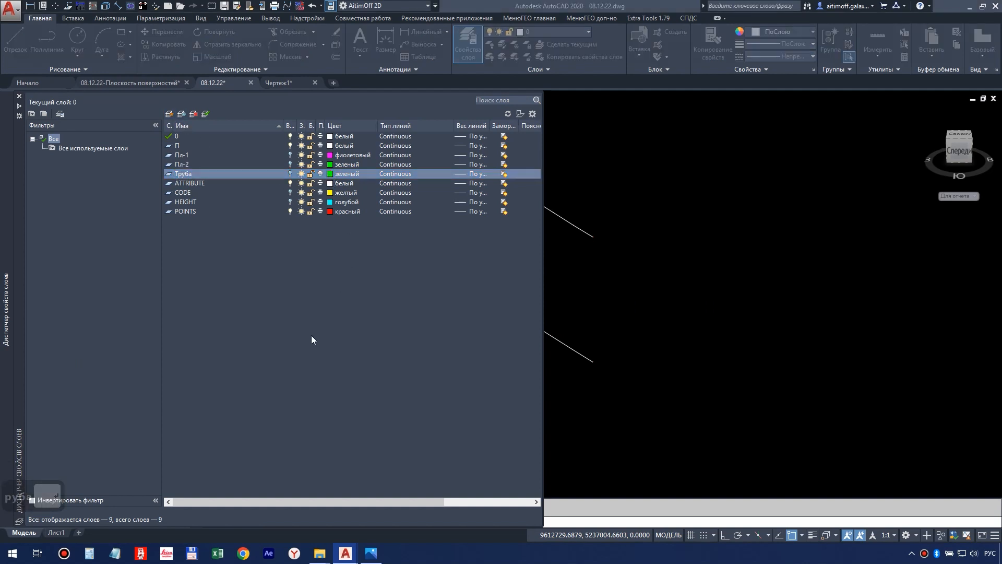
pyautogui.click(416, 299)
pyautogui.click(502, 359)
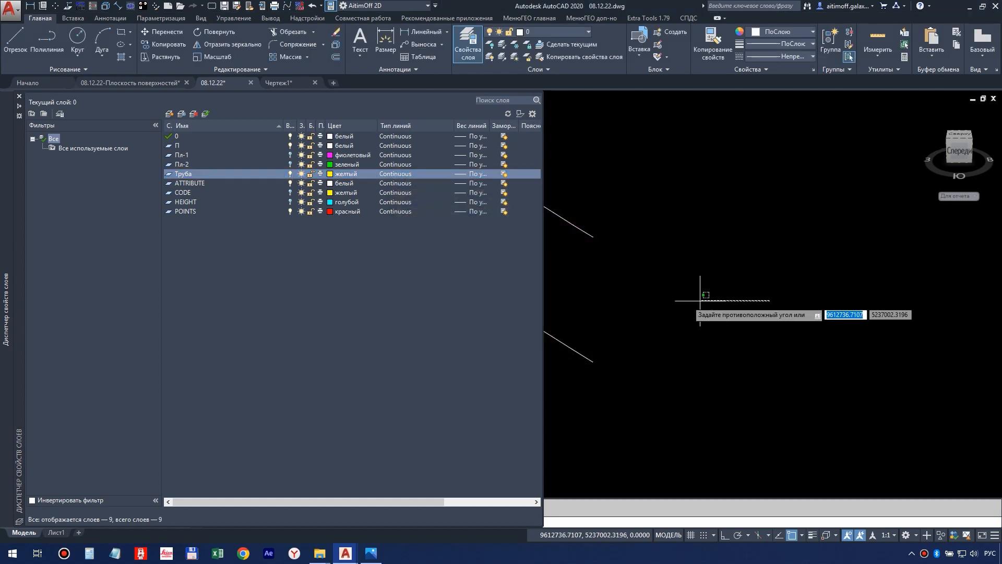
# Move both long lines and their remaining points to layer Труба, then clear the selection
pyautogui.scroll(-5, 634, 340)
pyautogui.press('Escape')
pyautogui.click(528, 264)
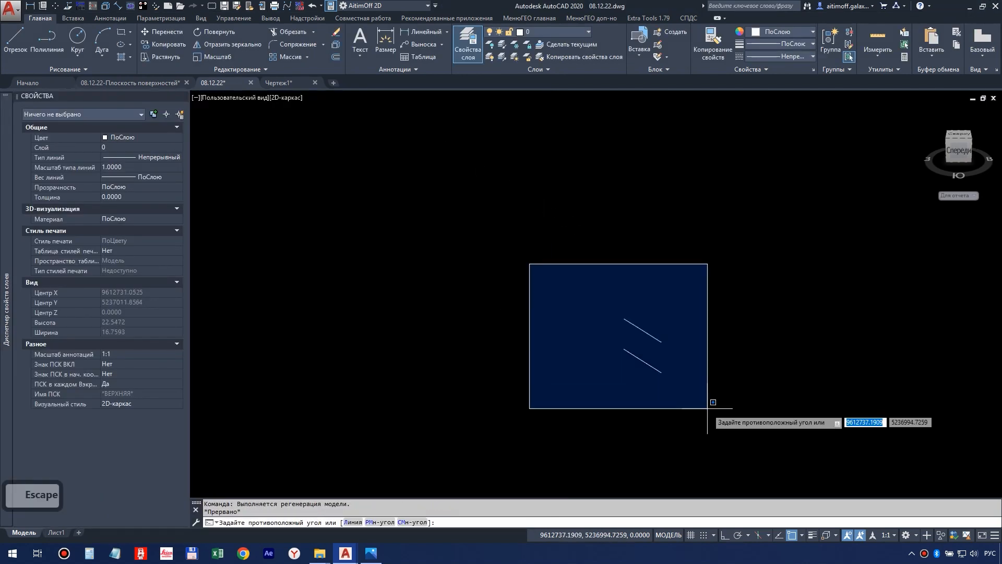
pyautogui.click(707, 407)
pyautogui.click(550, 32)
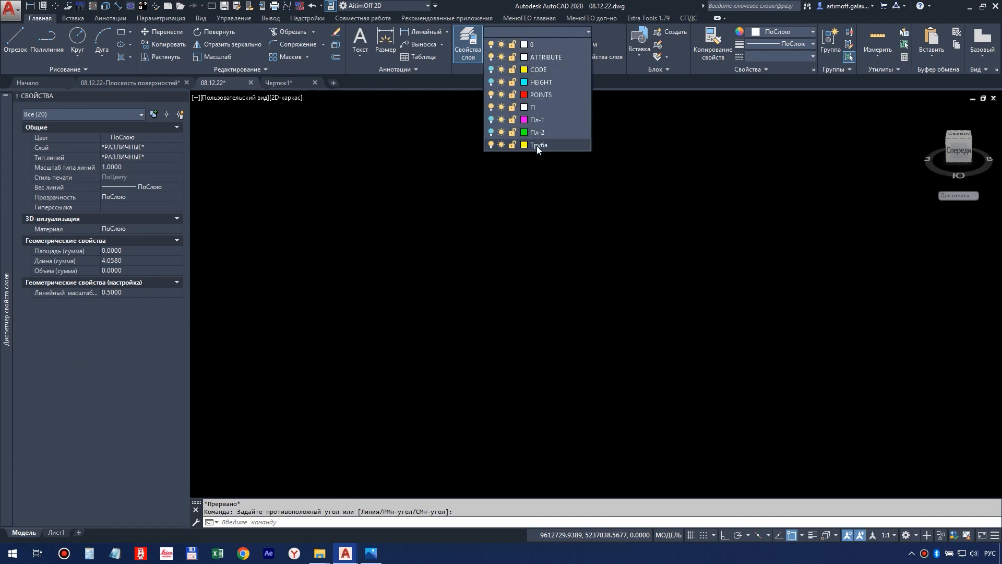
pyautogui.click(537, 145)
pyautogui.press('Escape')
pyautogui.press('Escape')
pyautogui.press('Escape')
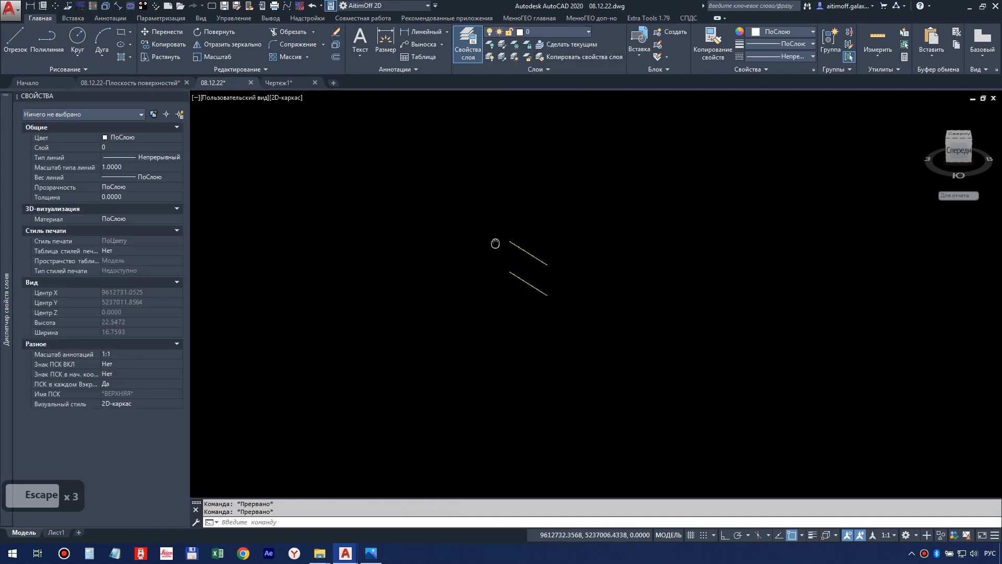
# Turn the plate layers back on and switch to the world coordinate system (МСК)
pyautogui.hotkey('ctrl', 'F12')
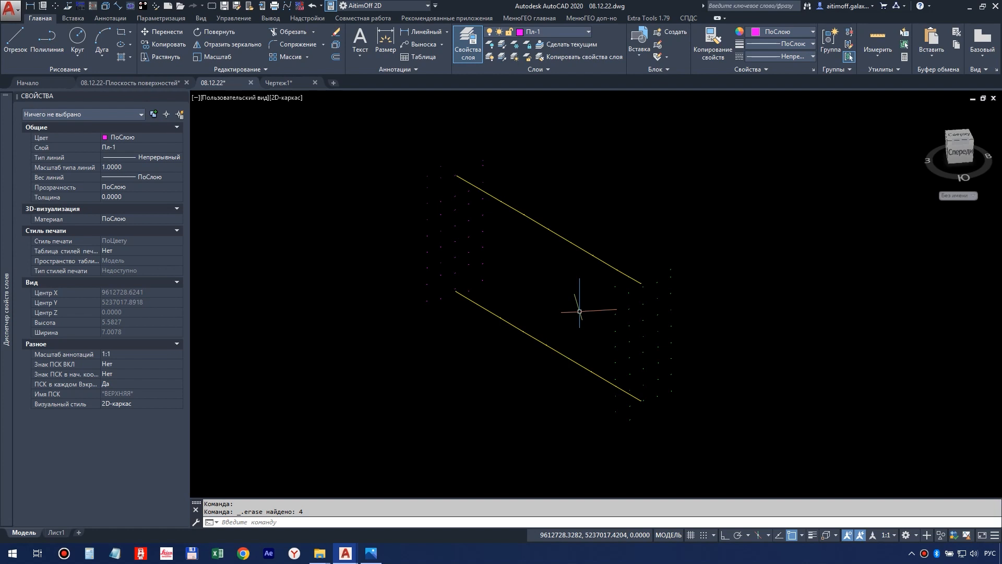
pyautogui.click(961, 194)
pyautogui.click(958, 203)
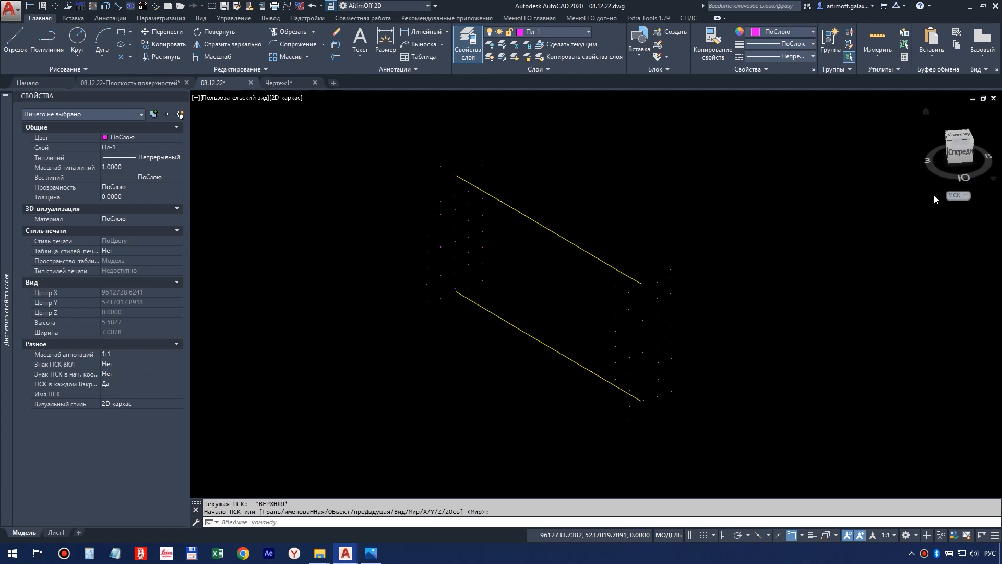
pyautogui.click(577, 32)
pyautogui.click(560, 140)
pyautogui.click(628, 168)
pyautogui.press('Escape')
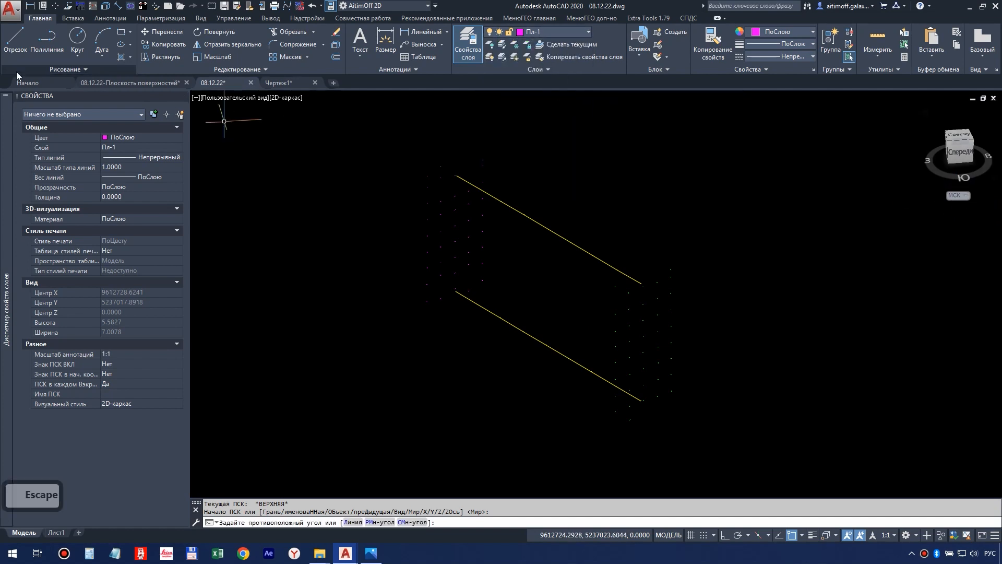
# Draw a 3D polyline along the lower edge of the first plate, between its two lower corner points
pyautogui.click(65, 69)
pyautogui.click(35, 95)
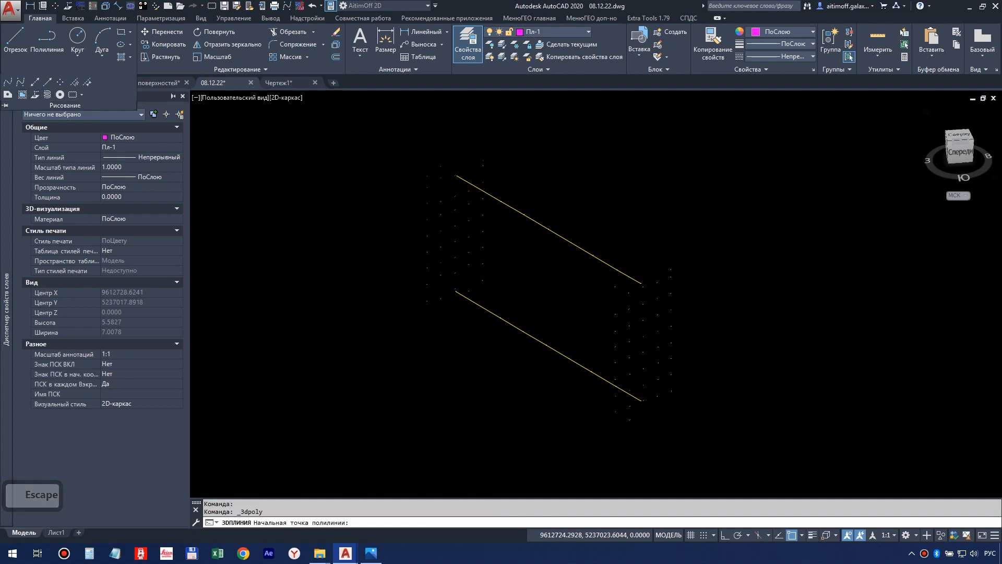
pyautogui.scroll(4, 424, 307)
pyautogui.moveTo(417, 301)
pyautogui.keyDown('shift'); pyautogui.mouseDown(button='middle')
pyautogui.moveTo(416, 280)
pyautogui.moveTo(436, 273)
pyautogui.moveTo(413, 255)
pyautogui.moveTo(435, 304)
pyautogui.moveTo(427, 314)
pyautogui.mouseUp(button='middle'); pyautogui.keyUp('shift')
pyautogui.scroll(2, 441, 373)
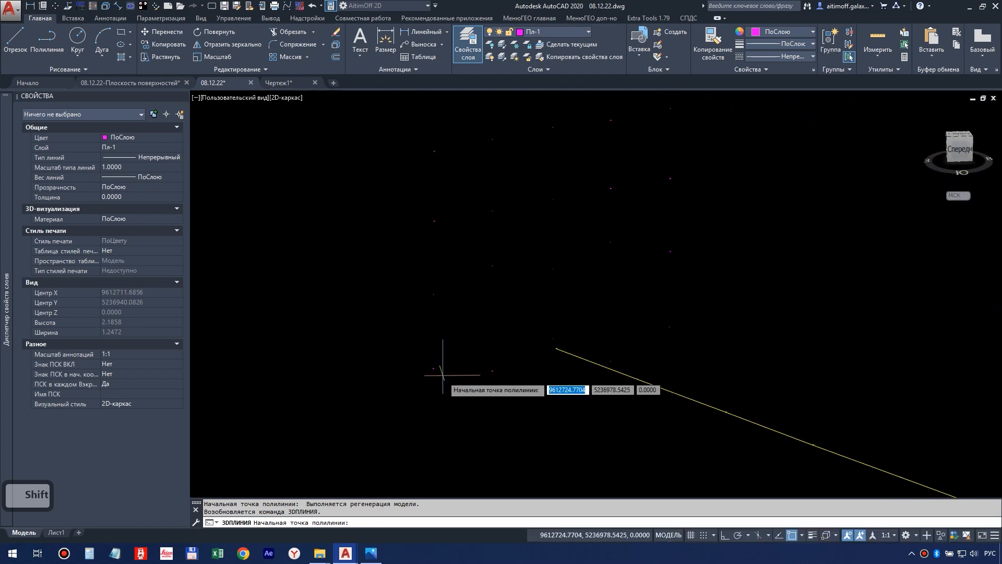
pyautogui.click(433, 369)
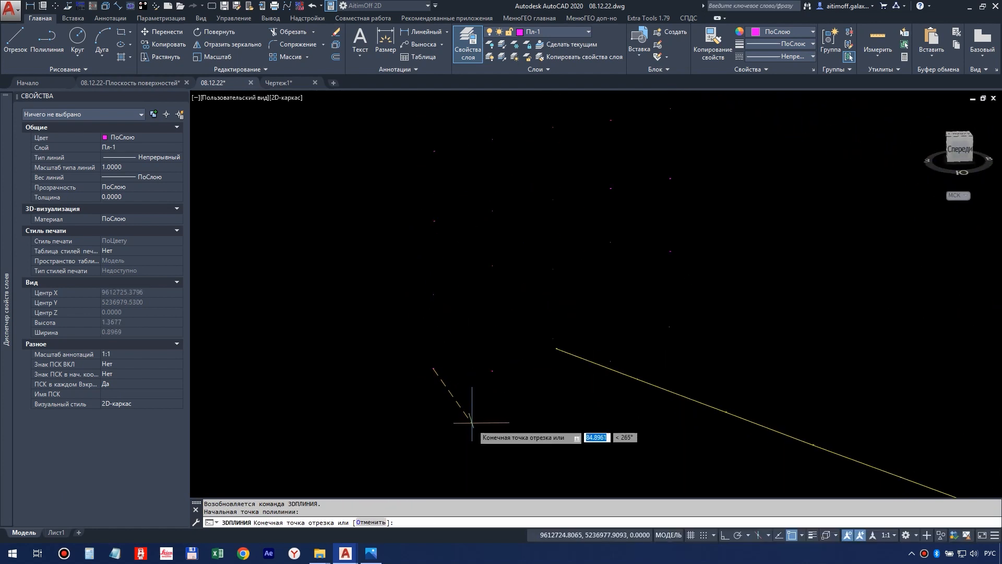
pyautogui.click(669, 327)
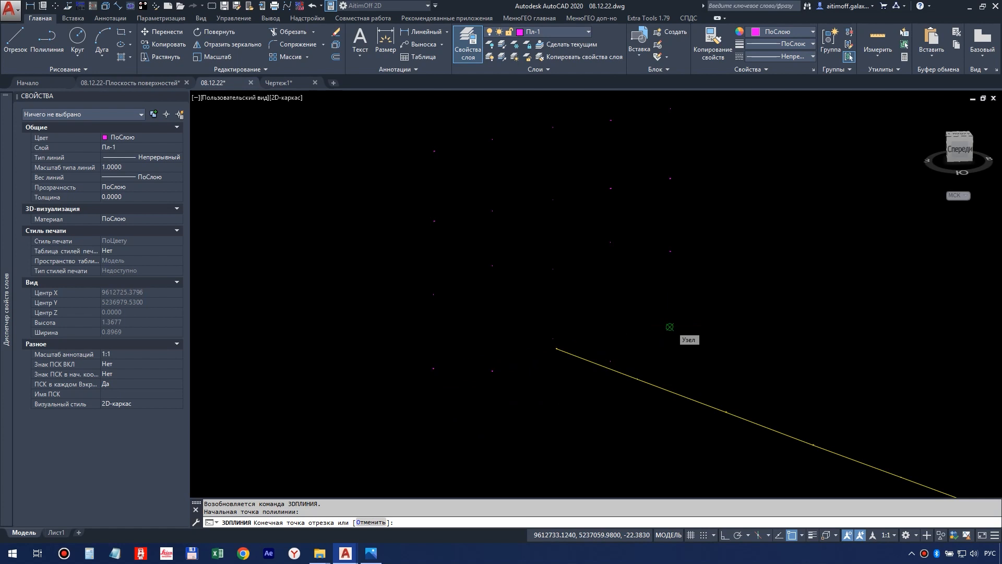
pyautogui.press('Escape')
# Draw a second 3D polyline up the first plate's outer side edge, from the lower corner point to the upper one
pyautogui.press('space')
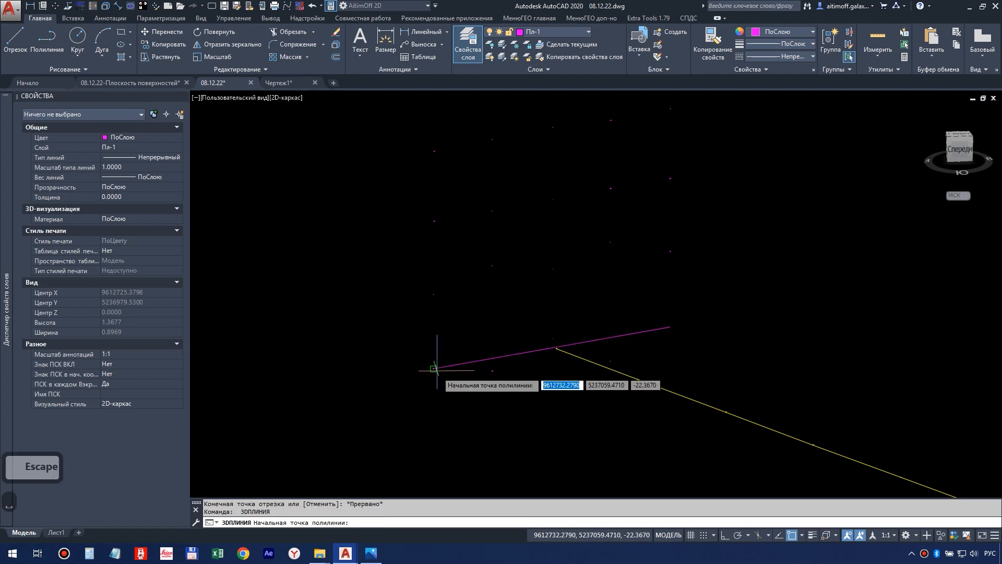
pyautogui.click(434, 368)
pyautogui.scroll(-4, 490, 376)
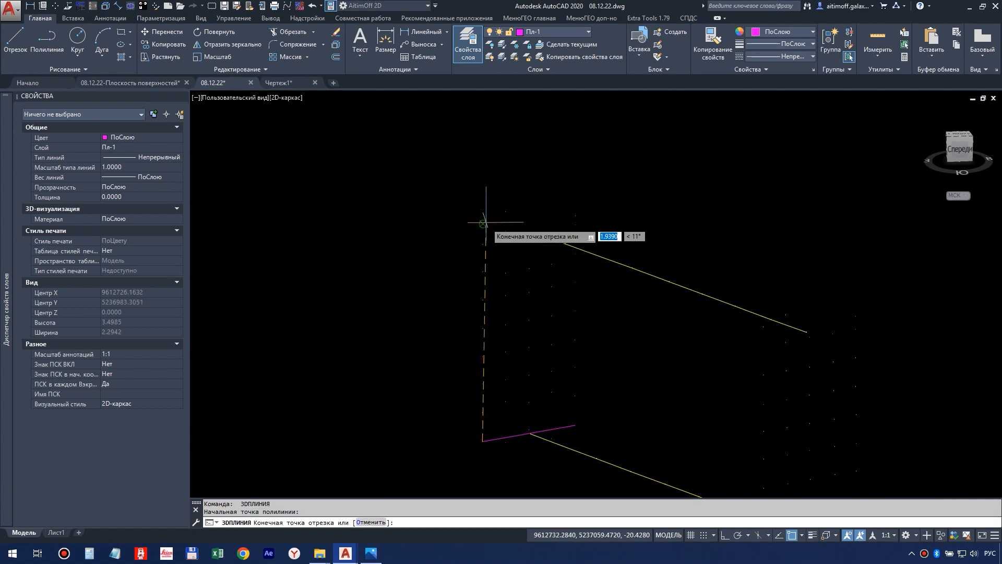
pyautogui.click(483, 224)
pyautogui.press('Escape')
# Draw a 3D polyline up the second plate's outer side edge, from its lower corner point to its upper corner point
pyautogui.moveTo(553, 391); pyautogui.dragTo(583, 391, button='middle')
pyautogui.scroll(4, 558, 393)
pyautogui.scroll(-3, 547, 311)
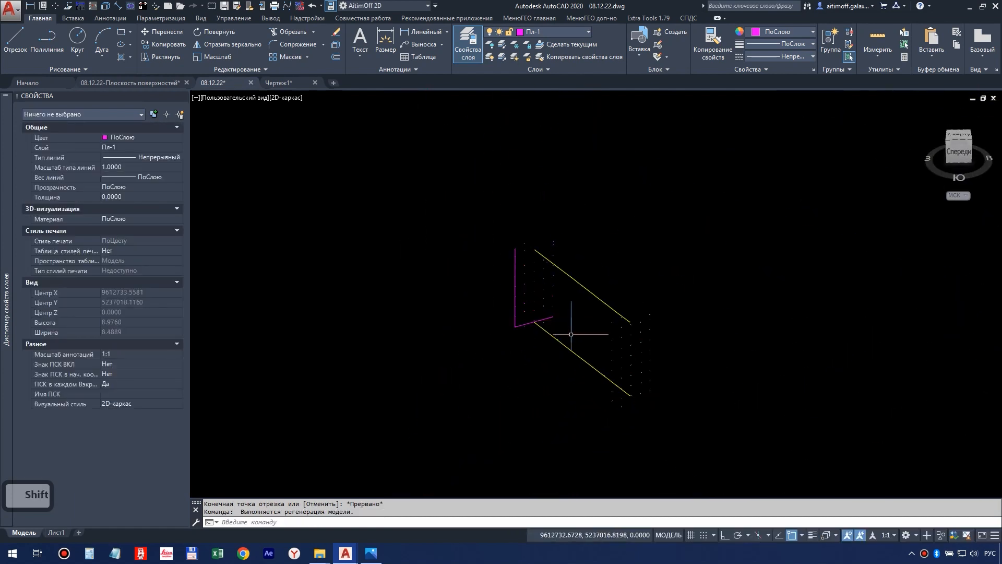
pyautogui.scroll(2, 625, 401)
pyautogui.moveTo(624, 393); pyautogui.dragTo(573, 357, button='middle')
pyautogui.click(89, 70)
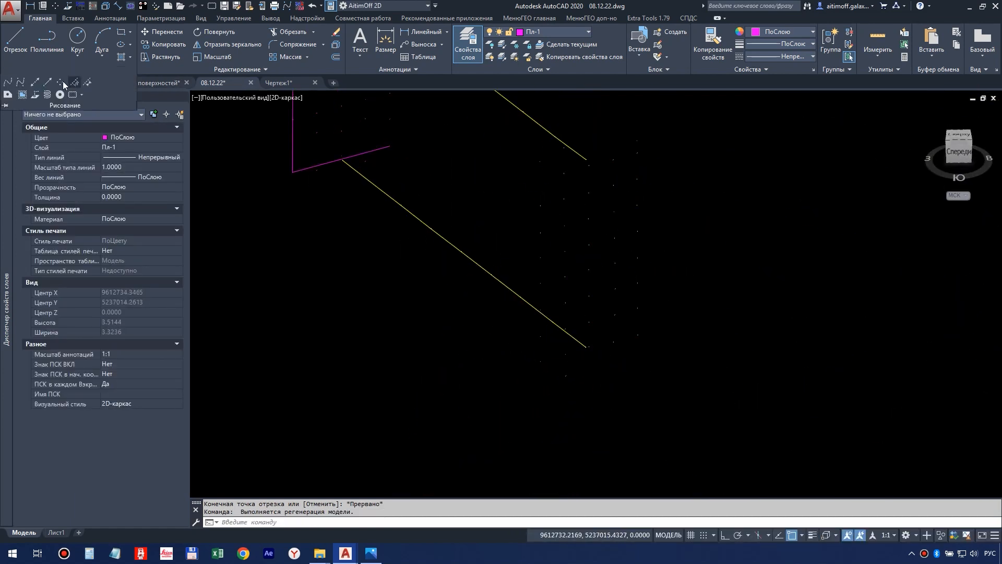
pyautogui.click(36, 99)
pyautogui.click(541, 361)
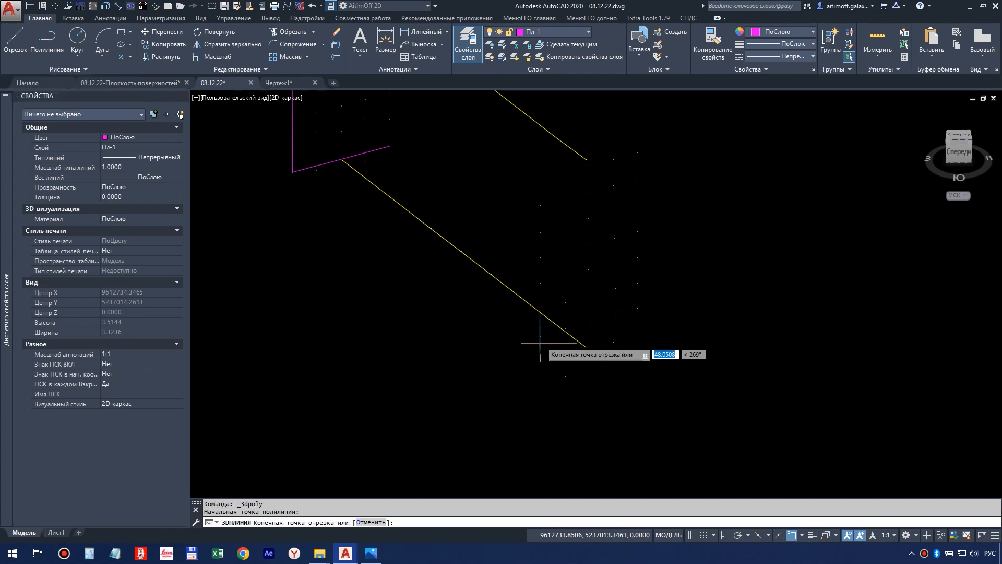
pyautogui.moveTo(562, 243); pyautogui.dragTo(546, 330, button='middle')
pyautogui.click(523, 248)
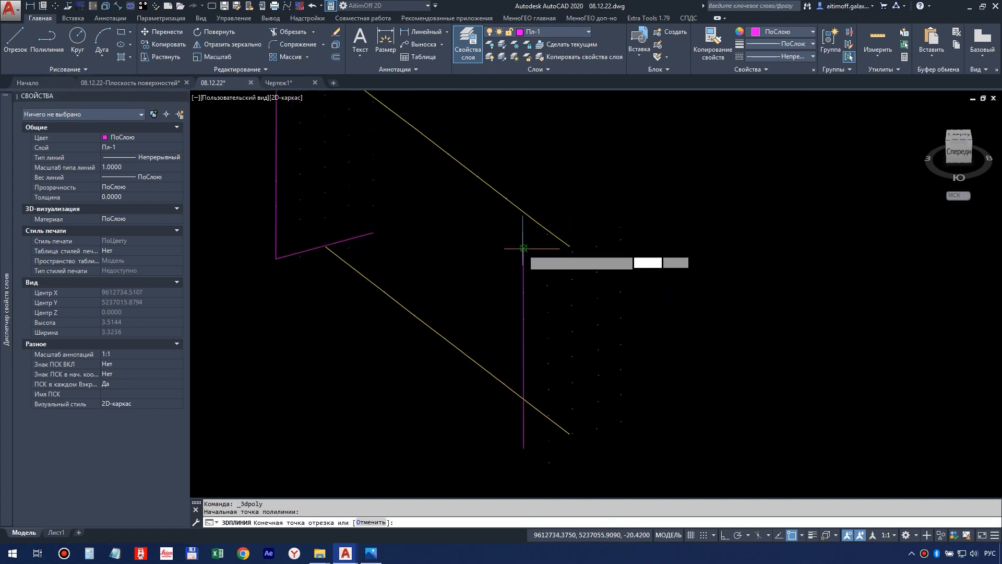
pyautogui.press('Escape')
# Draw a 3D polyline along the second plate's lower edge, from the side edge's lower end to the opposite corner point
pyautogui.press('Return')
pyautogui.click(524, 448)
pyautogui.scroll(4, 588, 454)
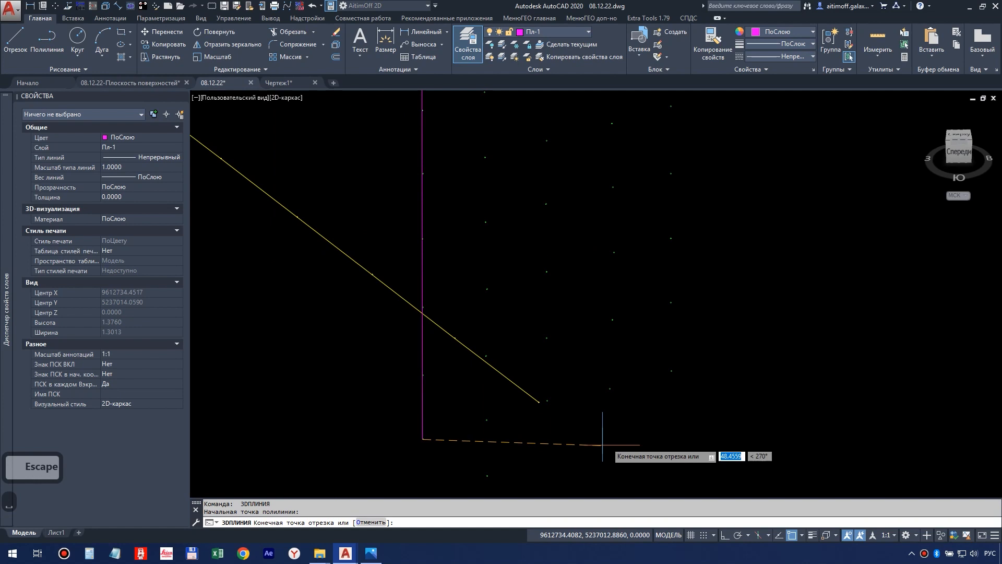
pyautogui.click(672, 371)
pyautogui.press('Escape')
pyautogui.scroll(4, 469, 425)
pyautogui.click(471, 427)
pyautogui.click(428, 399)
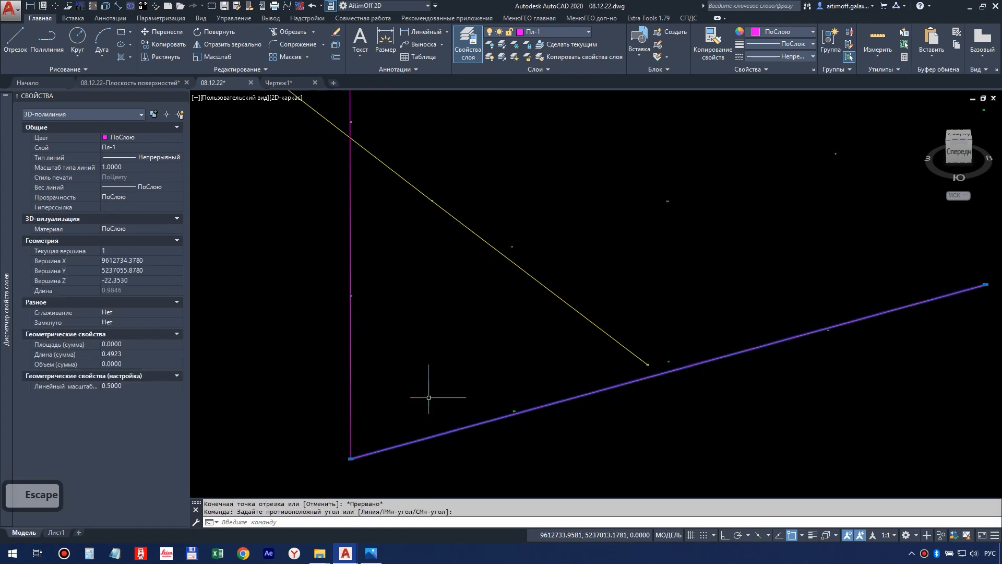
pyautogui.click(426, 398)
pyautogui.press('Escape')
pyautogui.press('Escape')
# Match both 3D polylines of the second plate to the properties of a Пл-2 point and turn off dynamic input
pyautogui.click(500, 401)
pyautogui.click(564, 452)
pyautogui.moveTo(478, 427); pyautogui.dragTo(551, 390, button='middle')
pyautogui.write('кк')
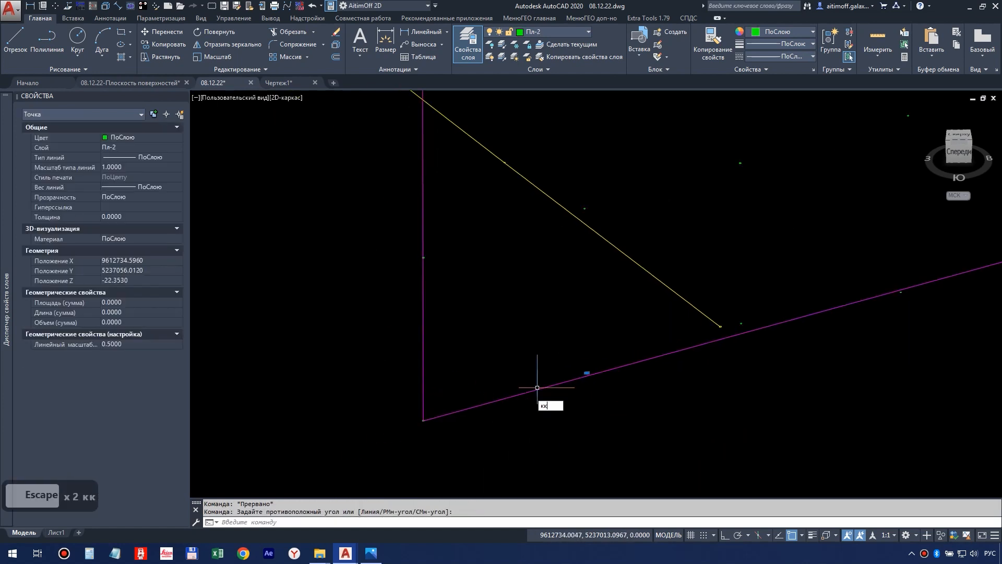
pyautogui.press('space')
pyautogui.click(519, 408)
pyautogui.press('Escape')
pyautogui.scroll(-8, 491, 361)
pyautogui.press('F12')
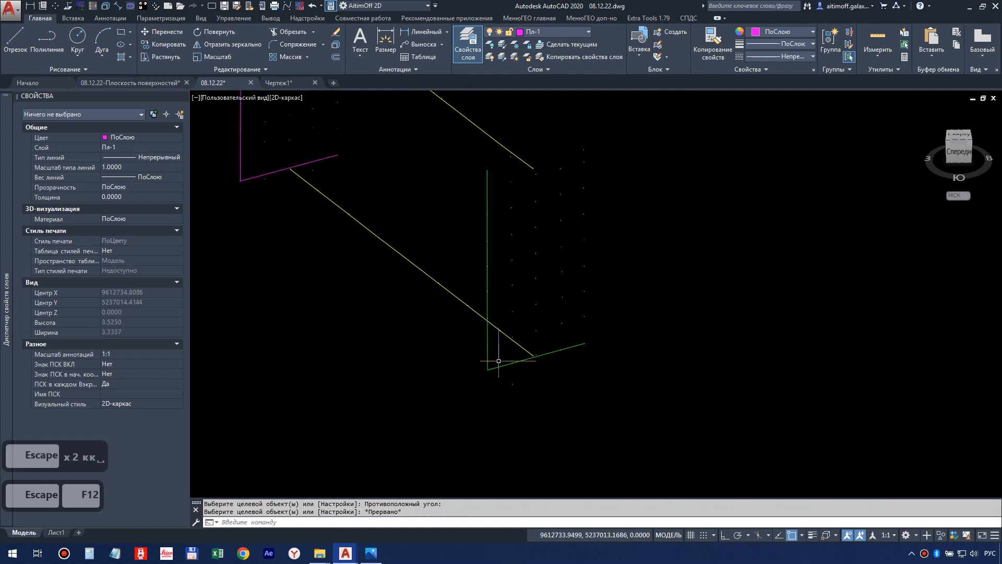
# Define a new UCS (ПСК) with its origin at the first plate's lower corner, X along the lower edge and Y up the side edge
pyautogui.moveTo(445, 313); pyautogui.dragTo(558, 349, button='middle')
pyautogui.moveTo(501, 245); pyautogui.dragTo(573, 364, button='middle')
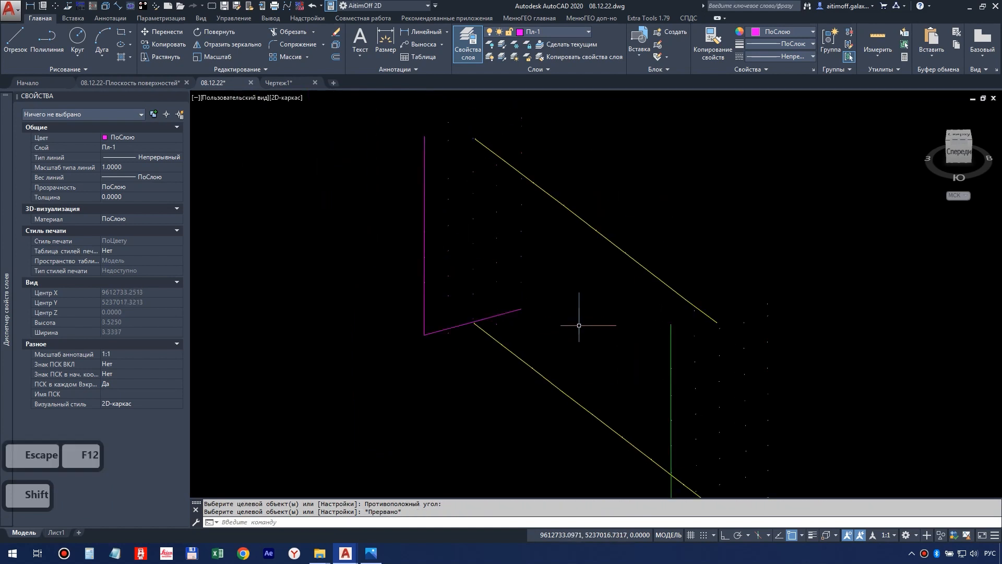
pyautogui.keyDown('shift'); pyautogui.moveTo(579, 324); pyautogui.dragTo(600, 321, button='middle'); pyautogui.keyUp('shift')
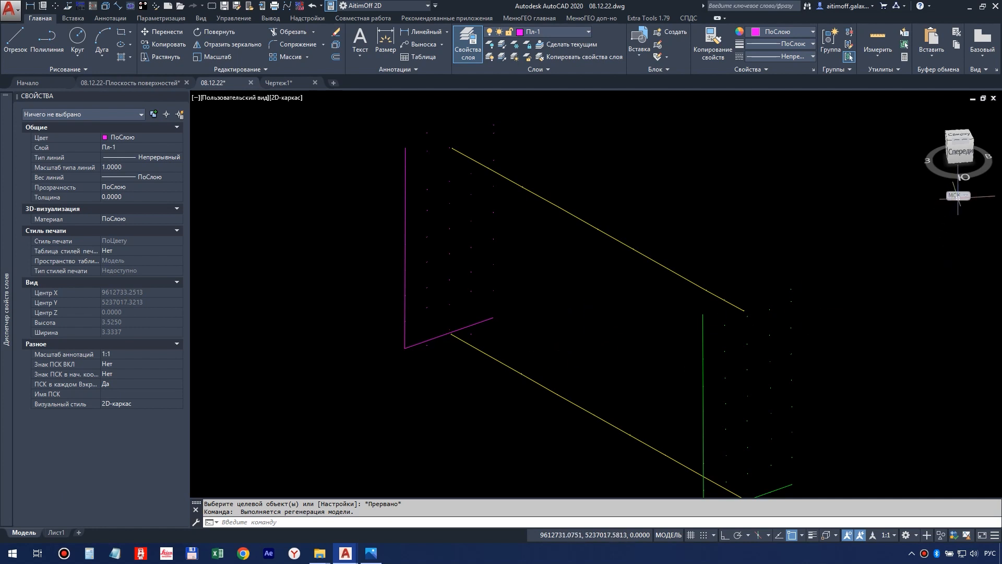
pyautogui.press('Escape')
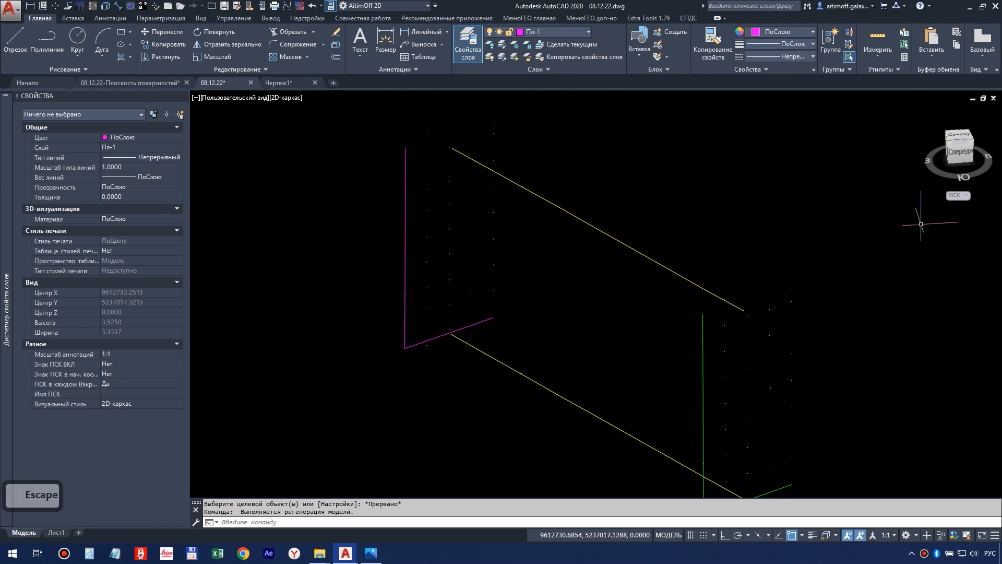
pyautogui.click(964, 199)
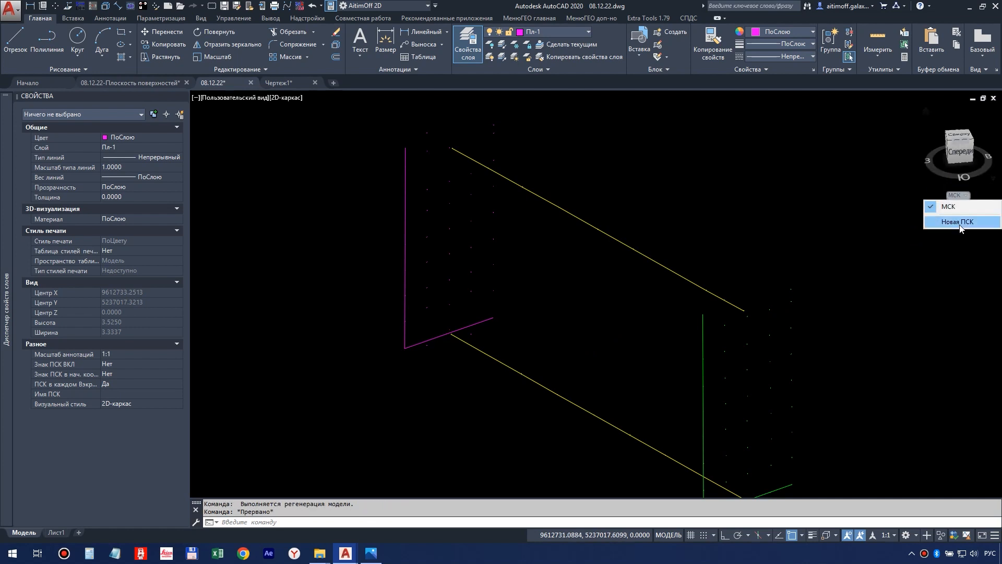
pyautogui.click(962, 224)
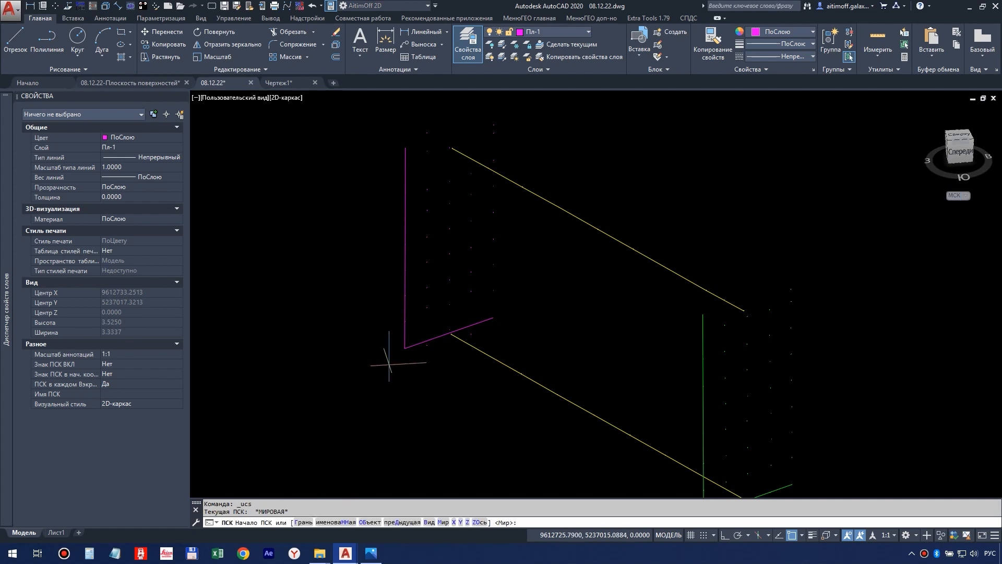
pyautogui.scroll(4, 395, 358)
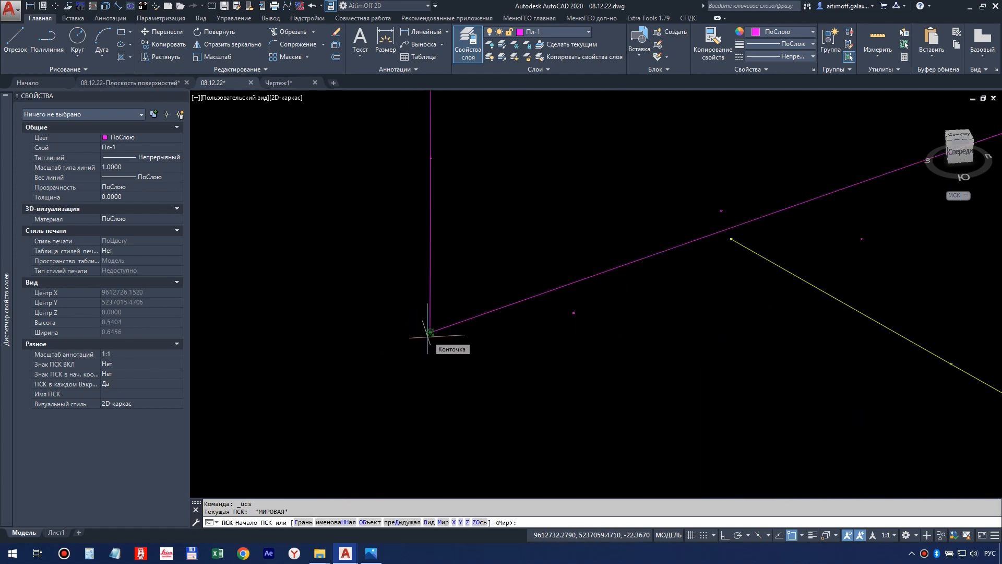
pyautogui.scroll(-12, 430, 332)
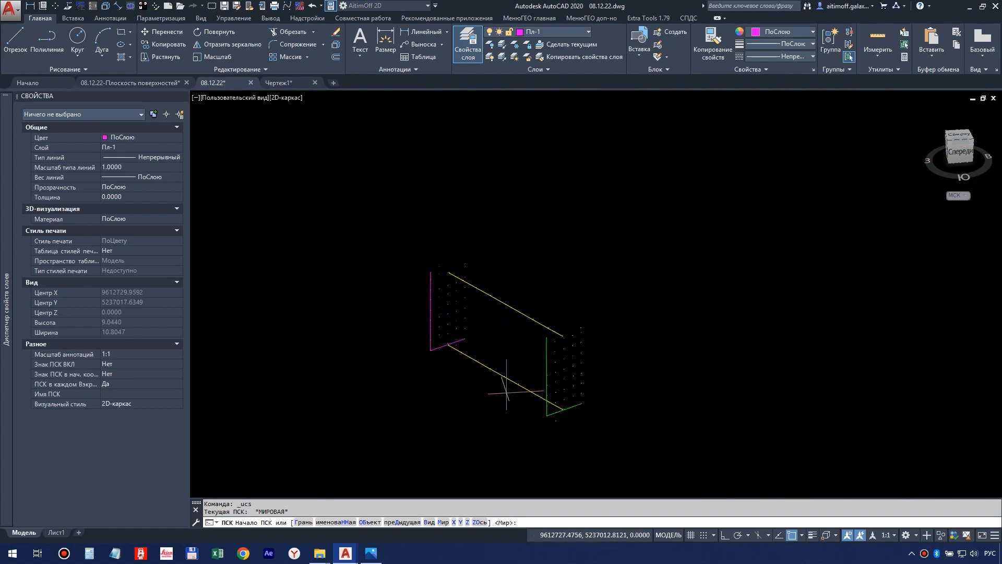
pyautogui.scroll(10, 430, 347)
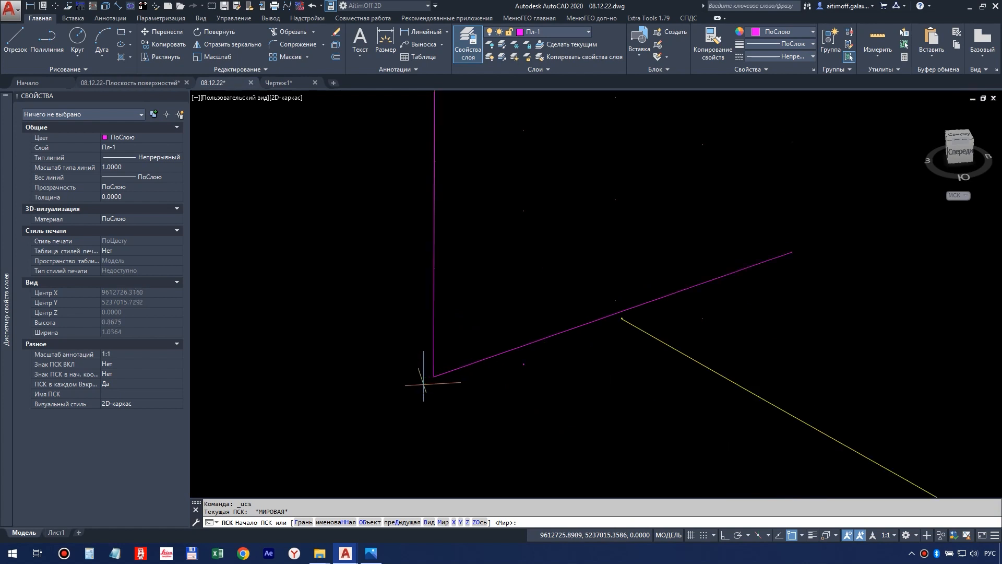
pyautogui.scroll(2, 432, 376)
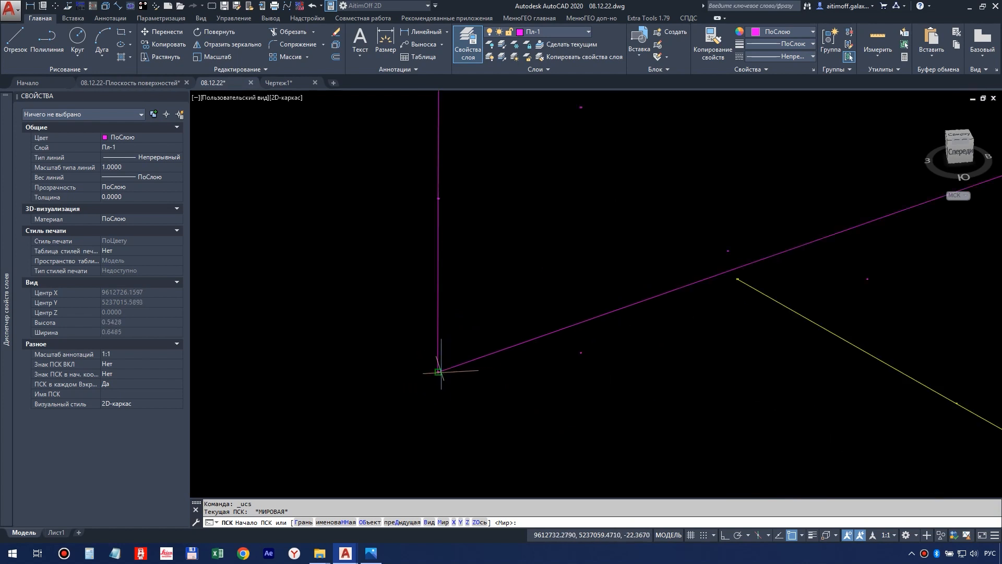
pyautogui.click(438, 372)
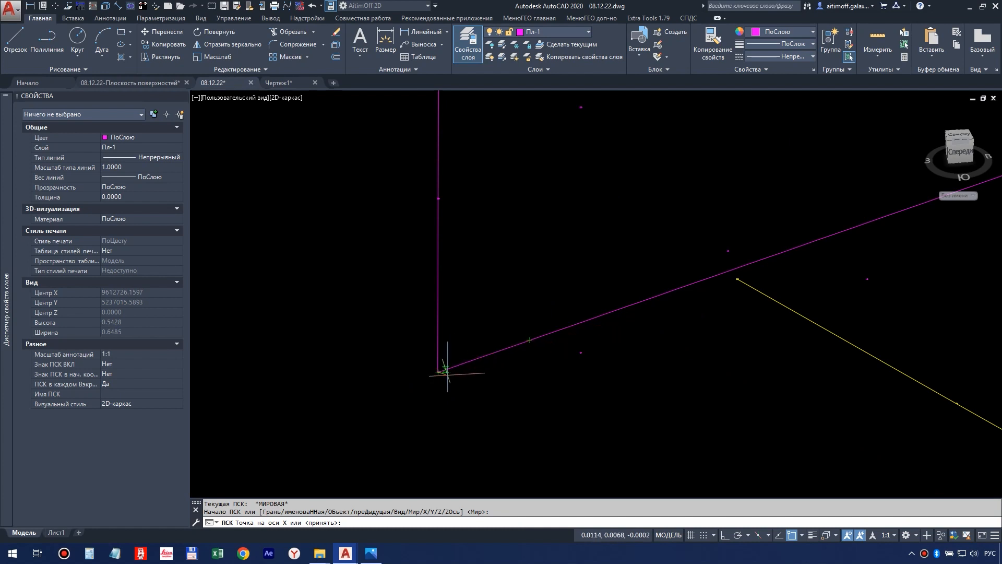
pyautogui.click(597, 317)
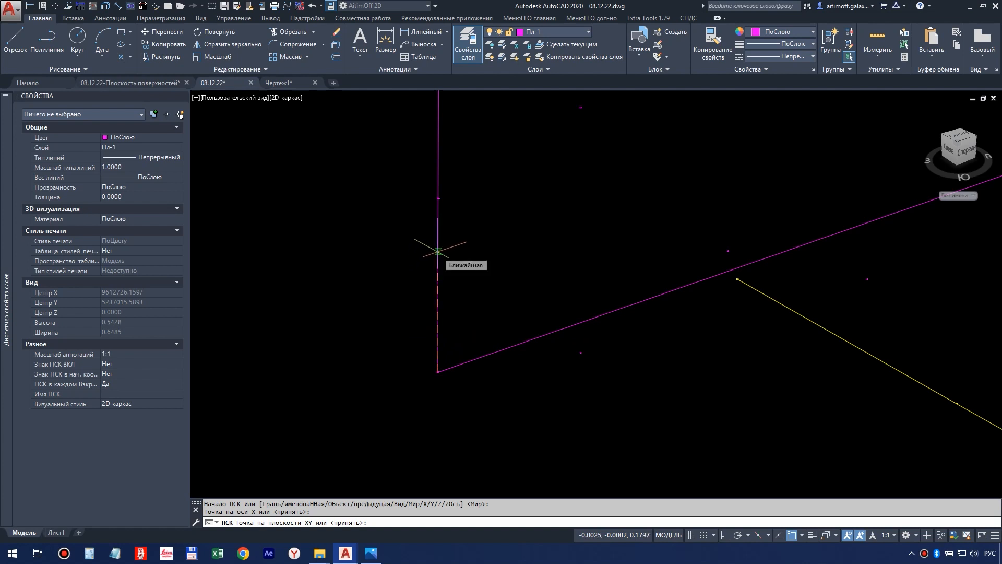
pyautogui.click(524, 374)
# Turn on the UCS icon display in the viewport
pyautogui.scroll(-4, 571, 318)
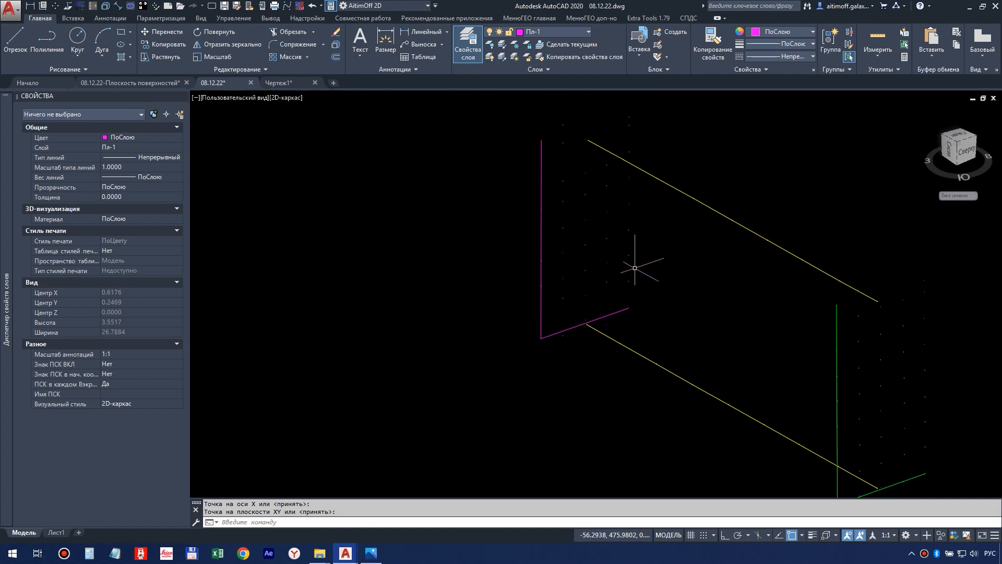
pyautogui.click(201, 18)
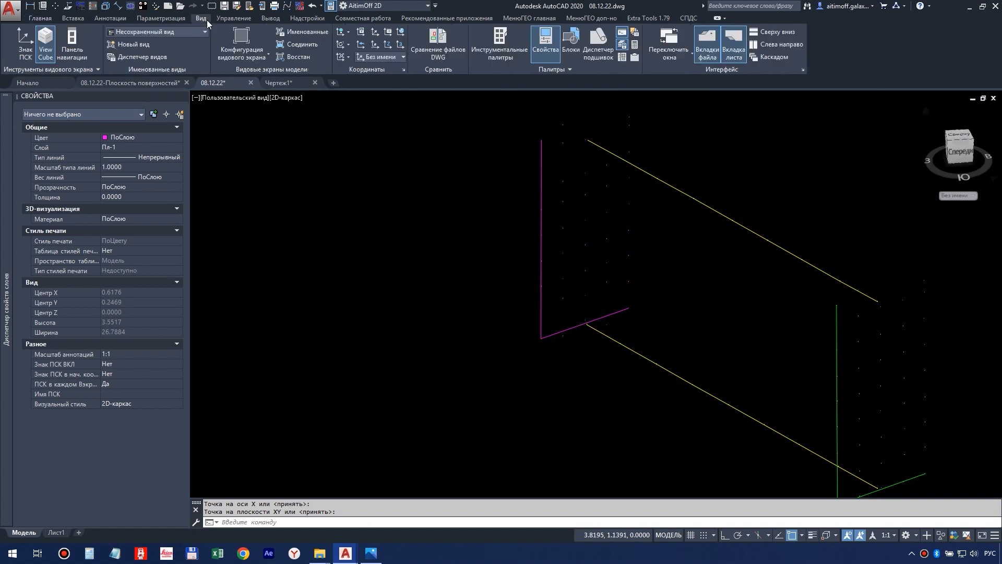
pyautogui.click(24, 42)
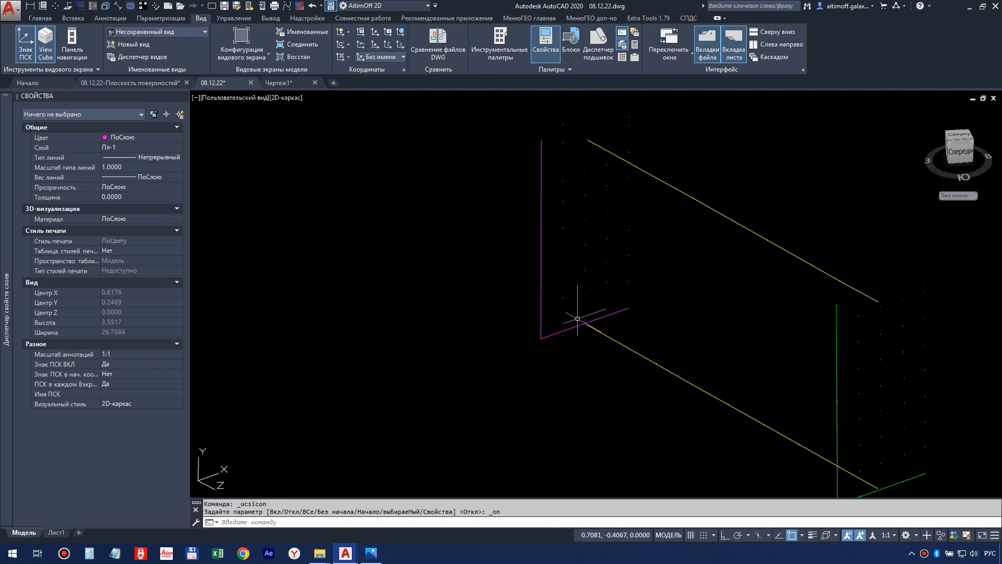
pyautogui.scroll(2, 575, 313)
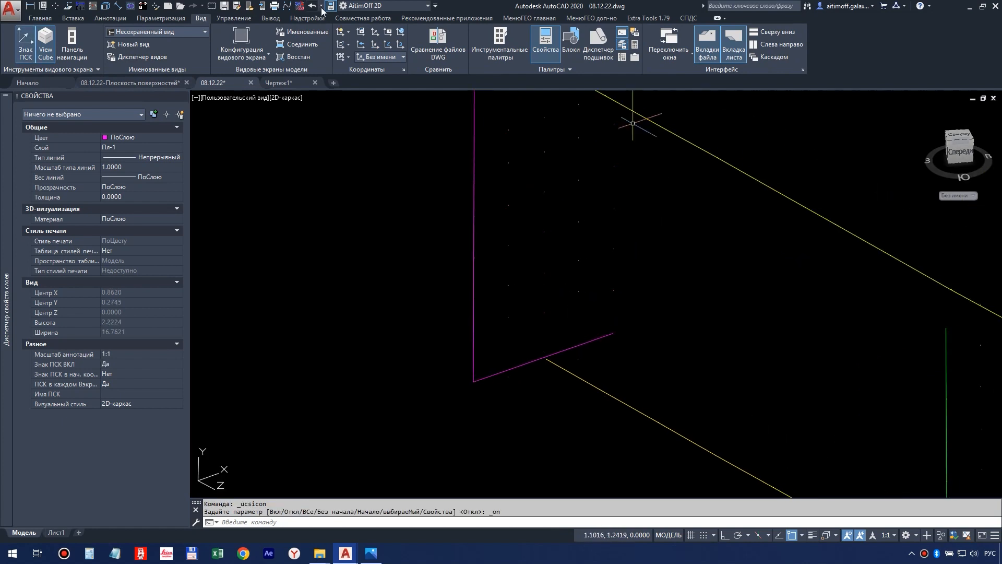
# Save the current unnamed coordinate system under the name Пл-1
pyautogui.click(405, 70)
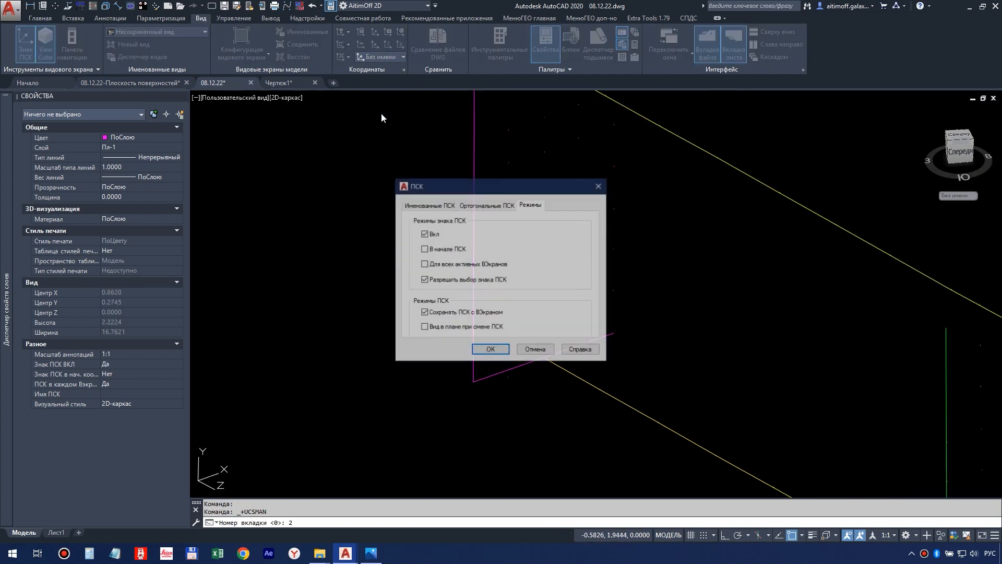
pyautogui.click(425, 206)
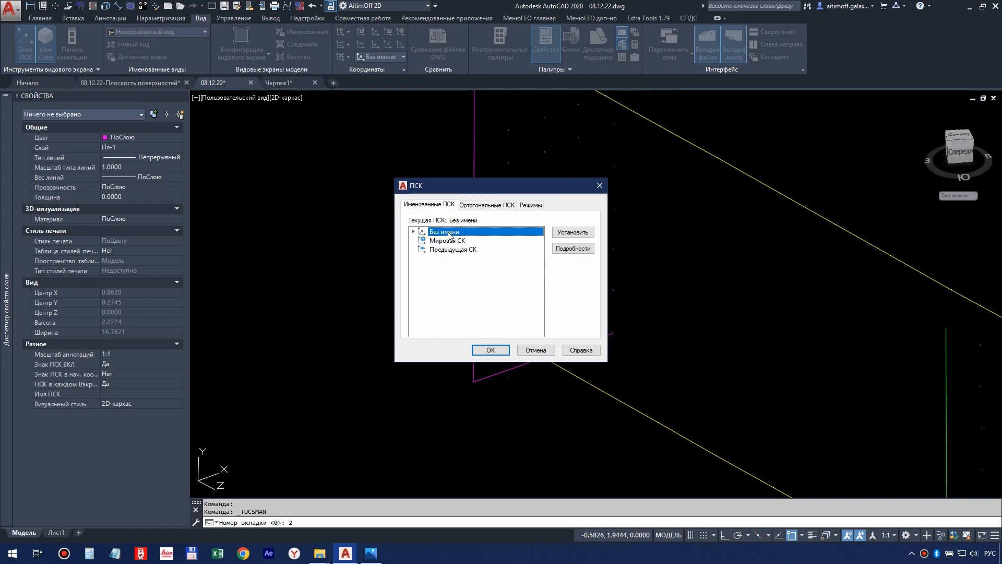
pyautogui.write('Пл-1')
pyautogui.press('Return')
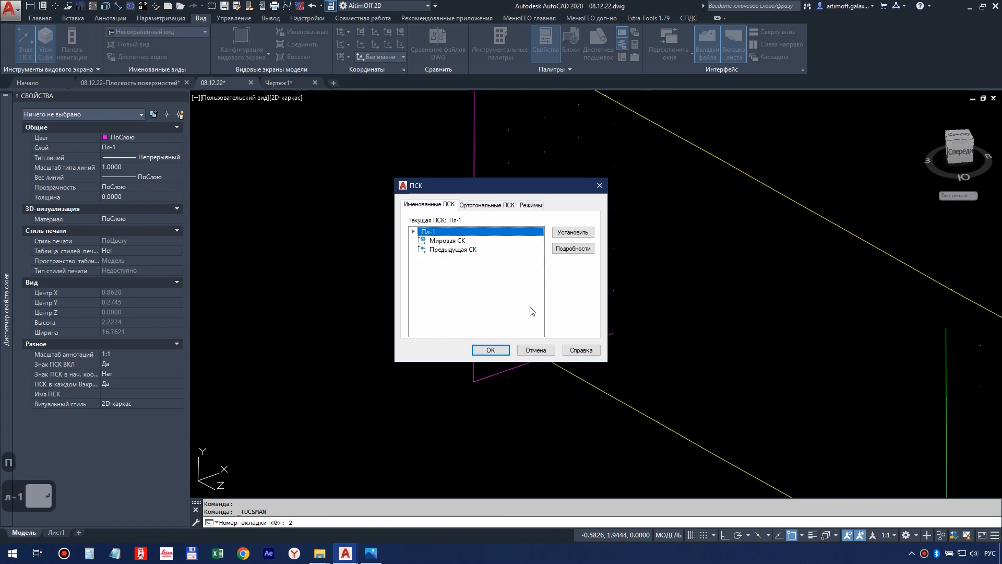
pyautogui.click(500, 355)
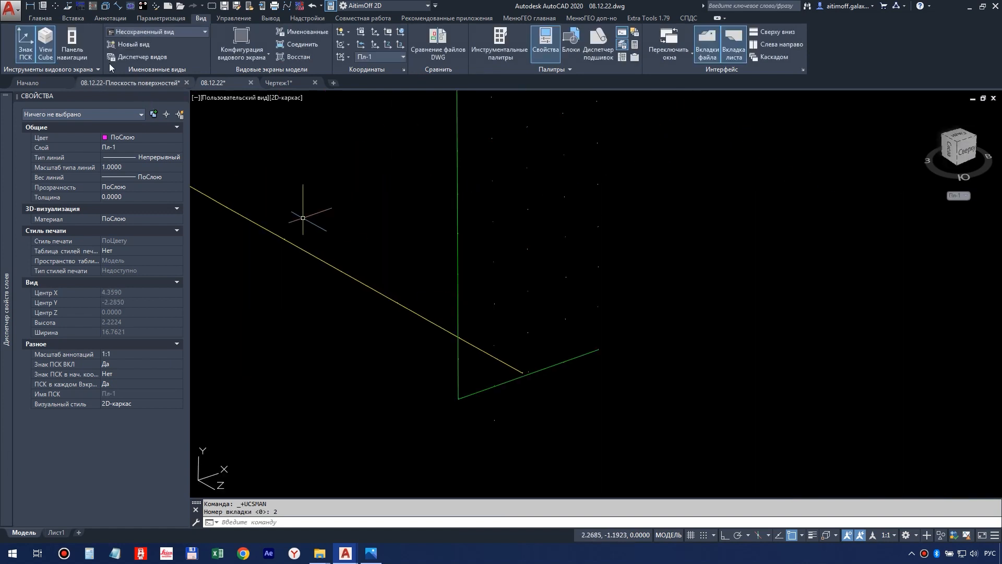
# Define a new UCS (ПСК) with its origin at the second plate's lower corner, X along the lower edge and Y up the side edge
pyautogui.click(40, 20)
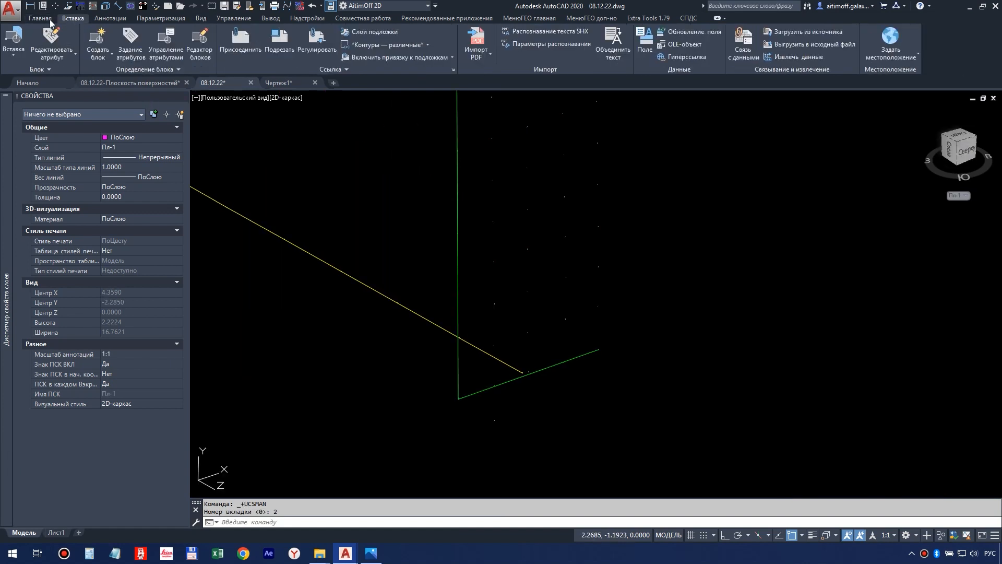
pyautogui.click(959, 195)
pyautogui.click(957, 236)
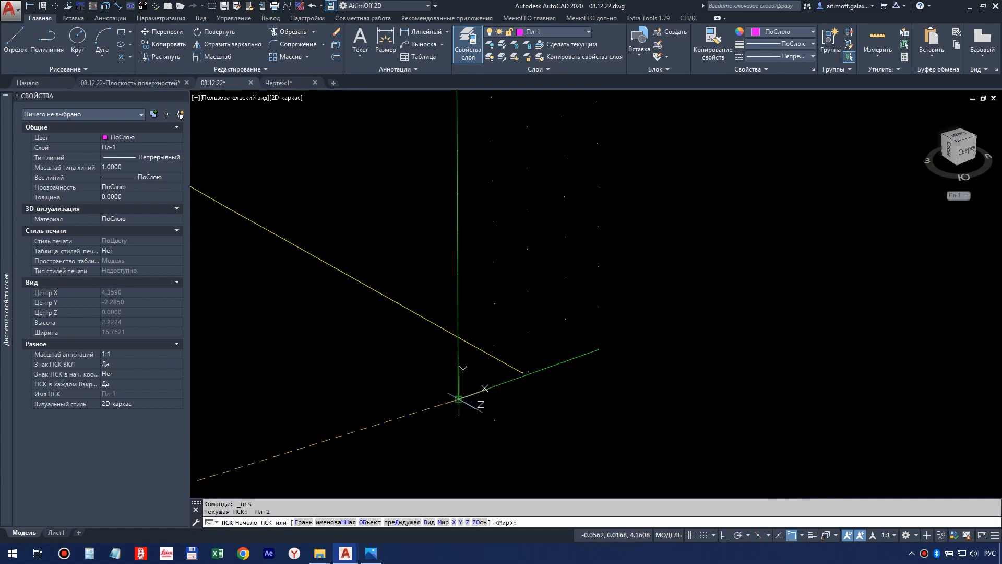
pyautogui.click(459, 398)
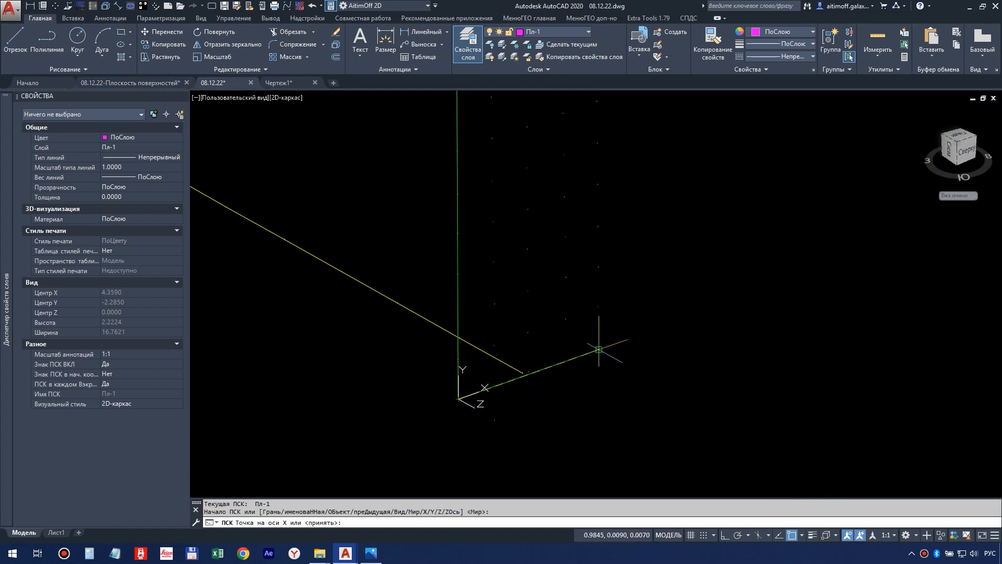
pyautogui.click(598, 349)
pyautogui.scroll(-3, 503, 385)
pyautogui.scroll(3, 490, 284)
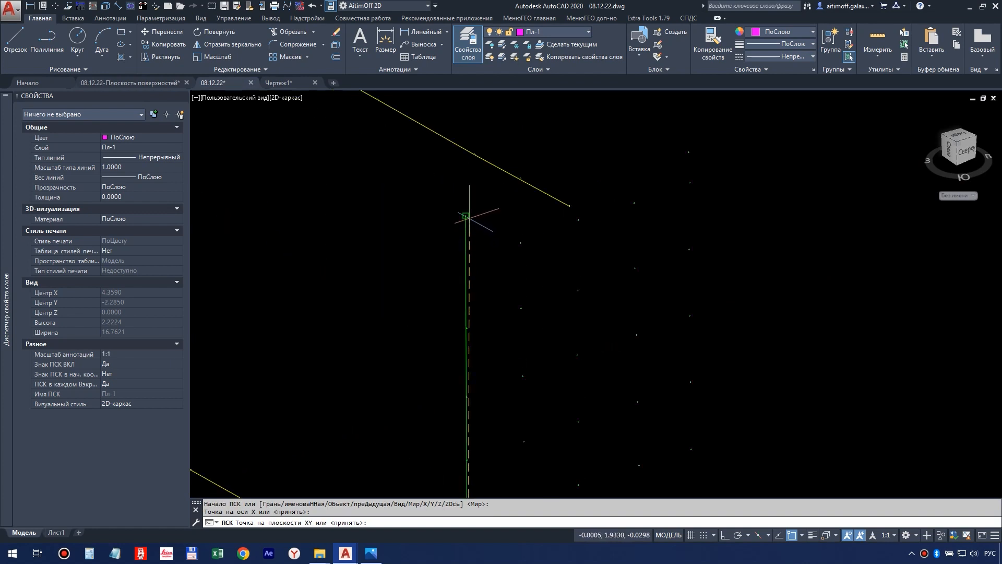
pyautogui.click(468, 215)
pyautogui.scroll(-2, 514, 238)
pyautogui.moveTo(512, 365)
pyautogui.mouseDown(button='middle')
pyautogui.moveTo(481, 328)
pyautogui.moveTo(577, 326)
pyautogui.mouseUp(button='middle')
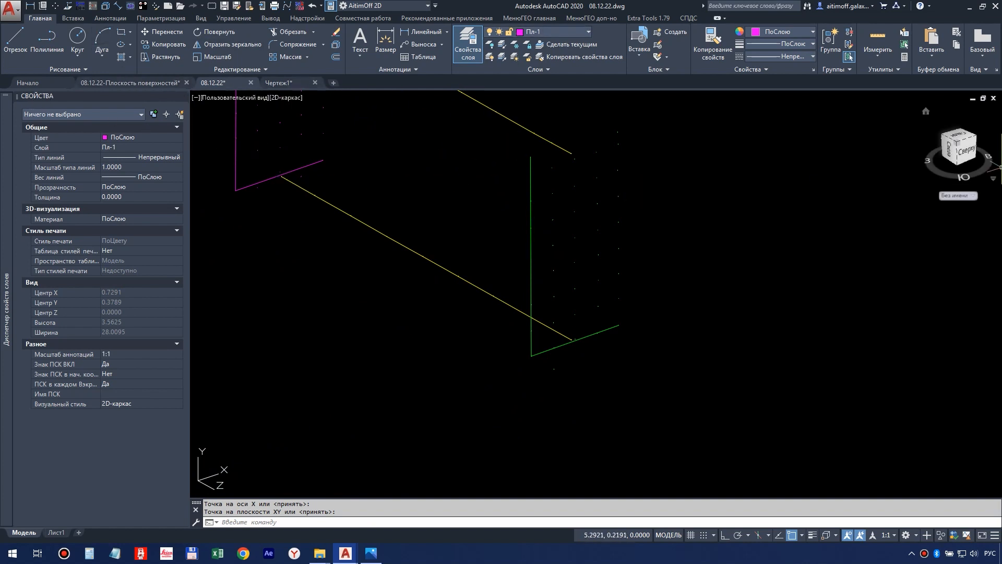
# Save the current unnamed coordinate system under the name Пл-2
pyautogui.click(203, 19)
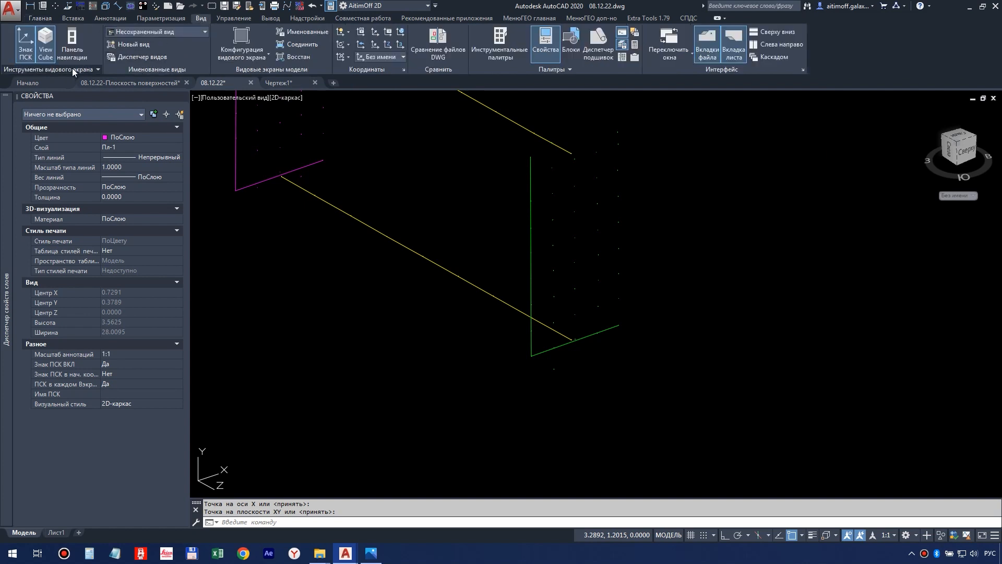
pyautogui.click(403, 69)
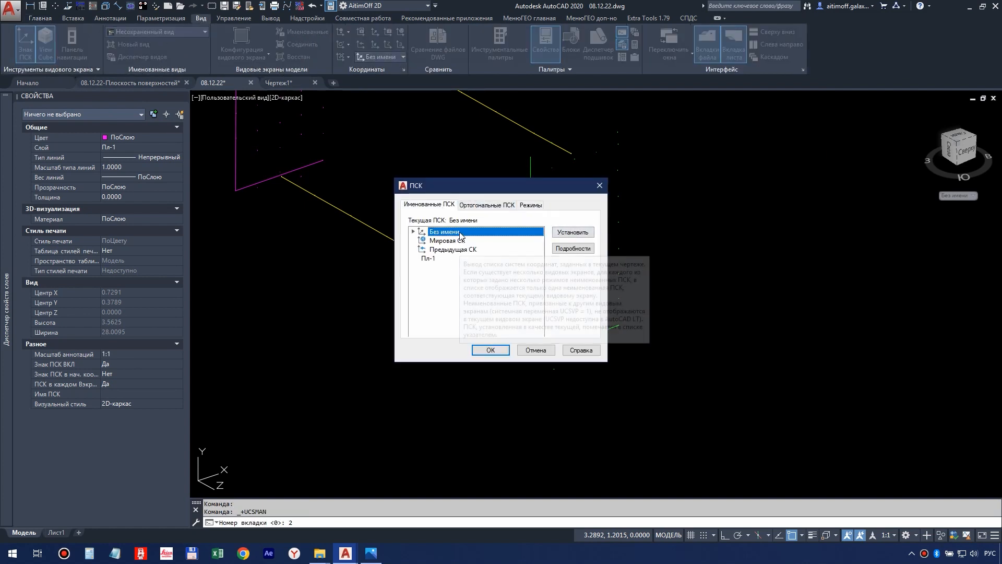
pyautogui.write('П')
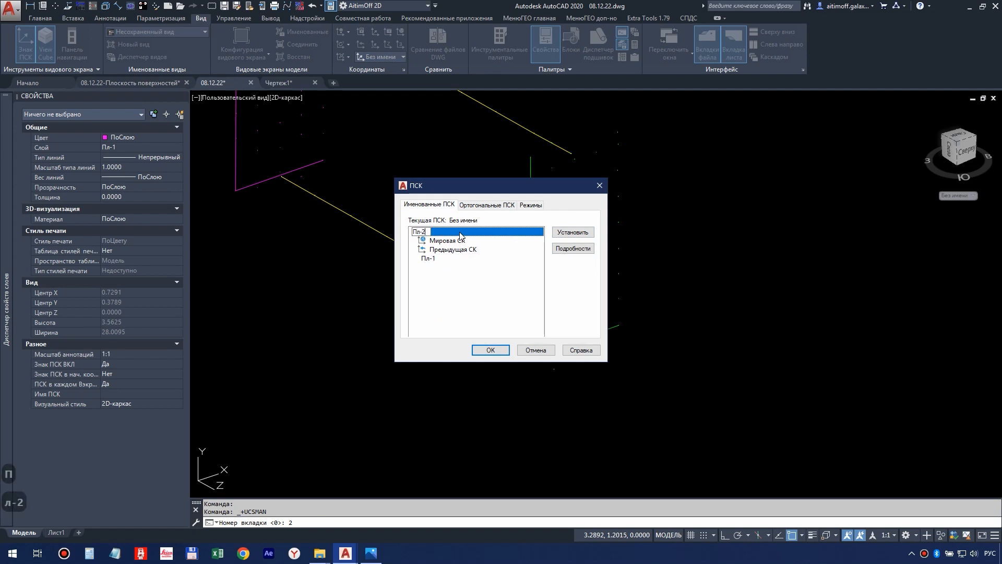
pyautogui.write('л-2')
pyautogui.press('Return')
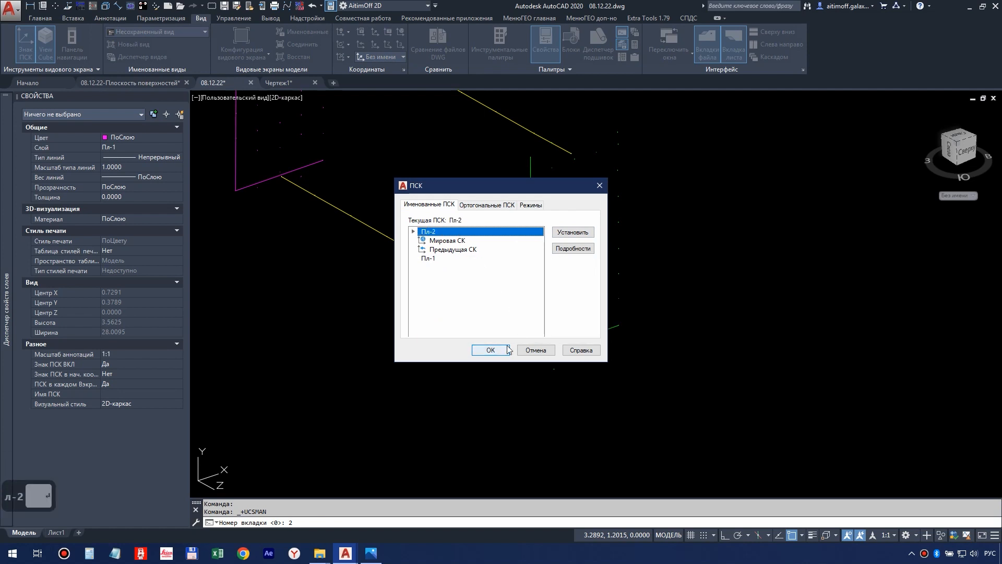
pyautogui.click(491, 350)
pyautogui.press('Escape')
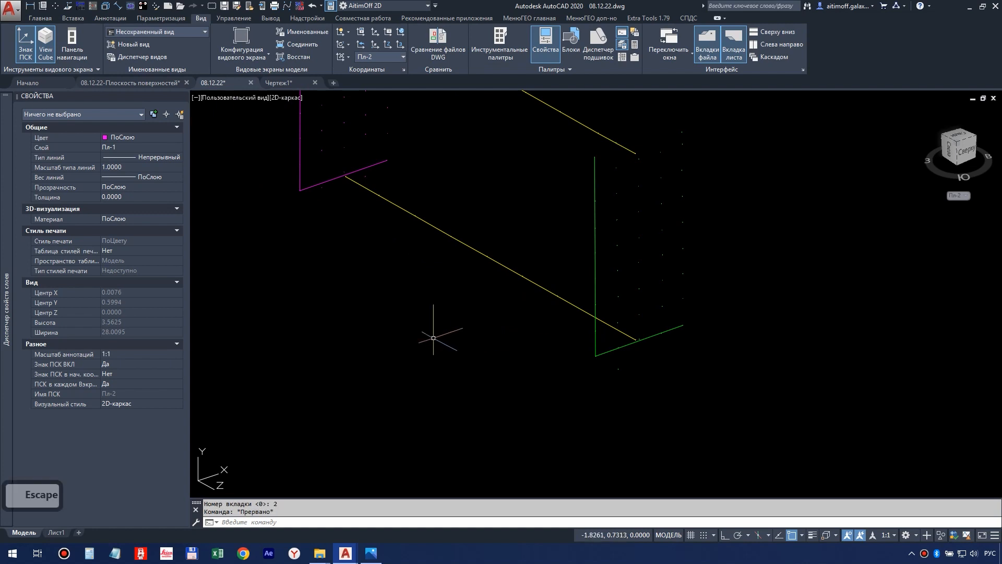
pyautogui.moveTo(433, 337); pyautogui.dragTo(490, 340, button='middle')
pyautogui.moveTo(544, 314)
pyautogui.mouseDown(button='middle')
pyautogui.moveTo(586, 340)
pyautogui.moveTo(557, 368)
pyautogui.mouseUp(button='middle')
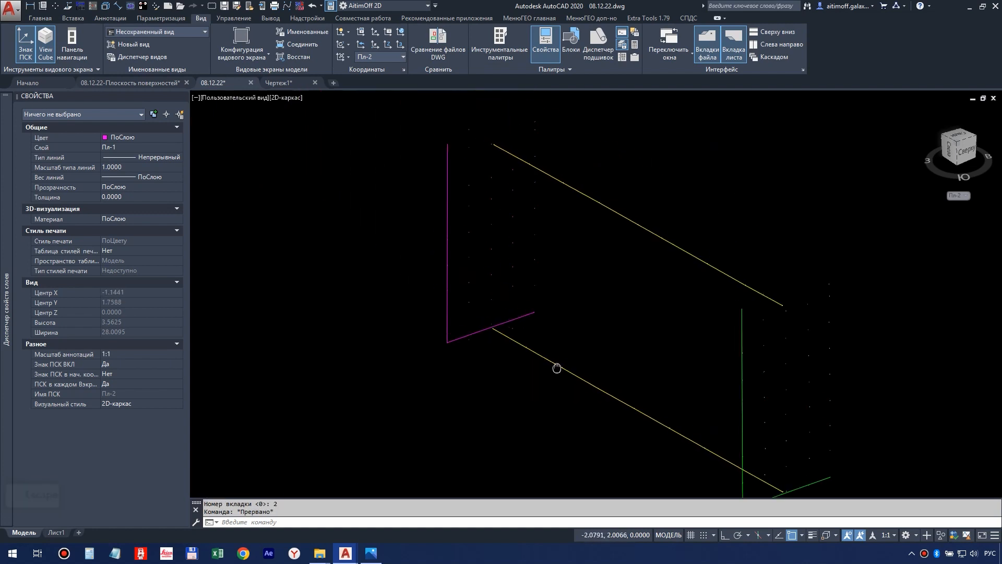
pyautogui.scroll(4, 436, 316)
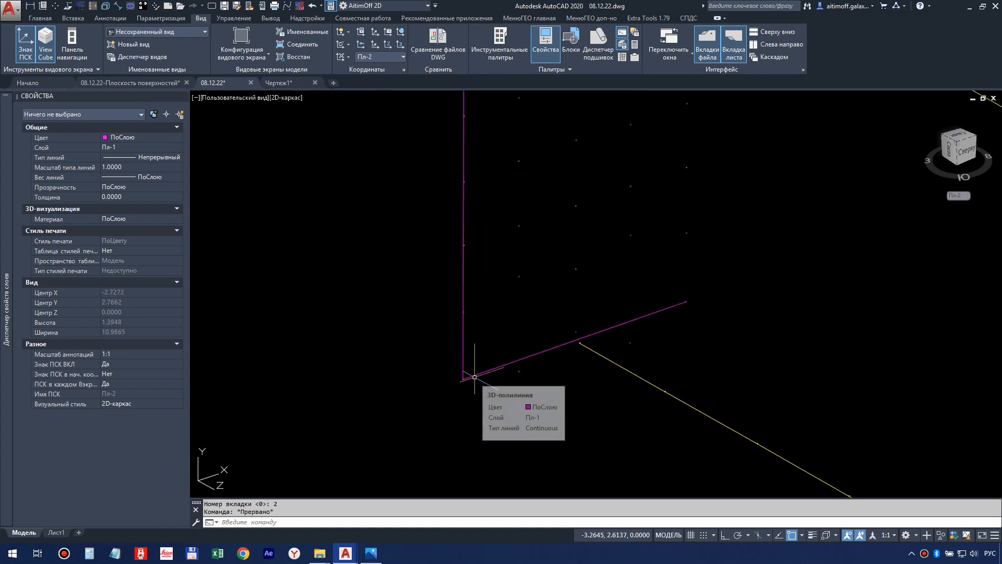
pyautogui.press('Escape')
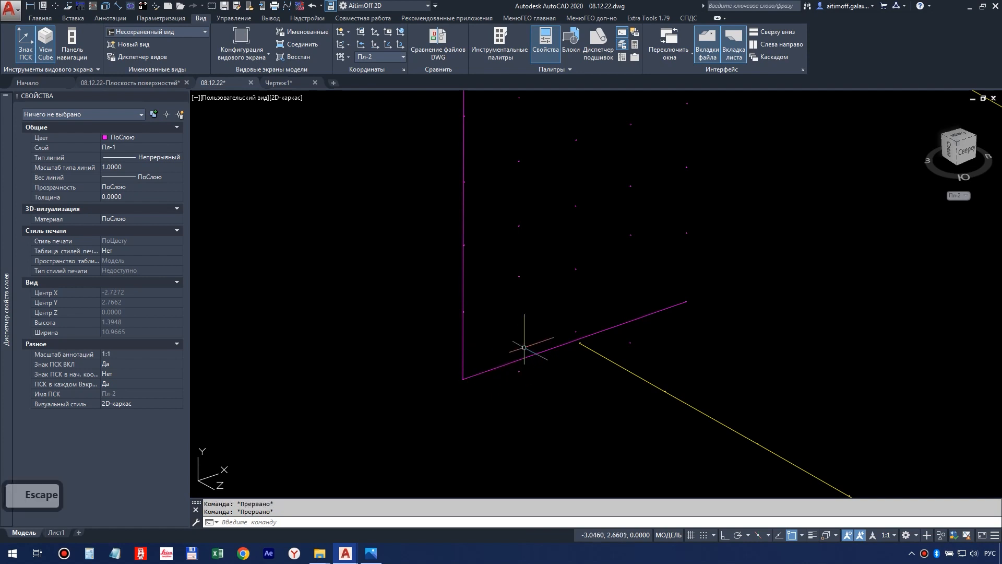
pyautogui.scroll(-4, 524, 344)
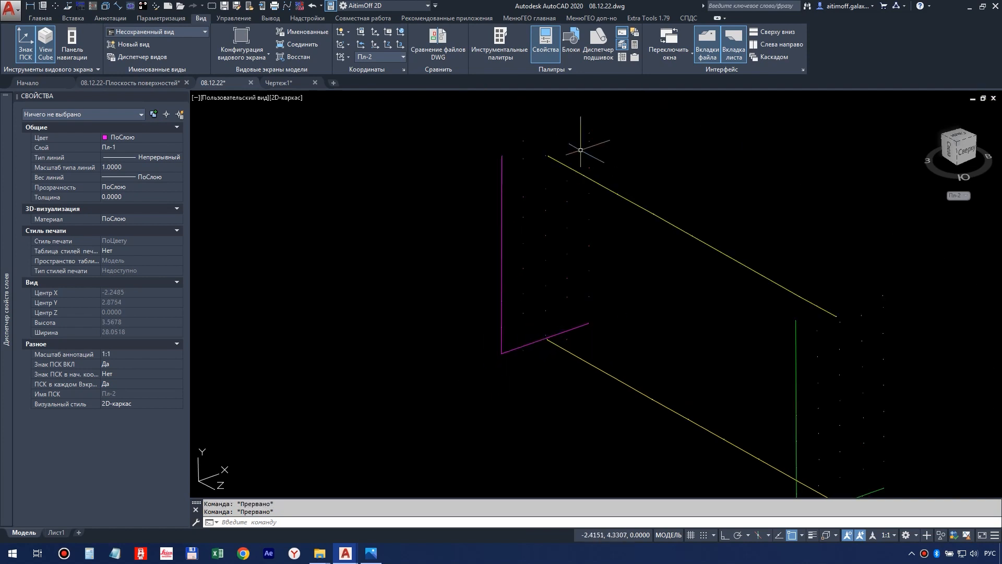
# Turn off the Труба and Пл-2 layers so that only the first plate is displayed
pyautogui.click(31, 19)
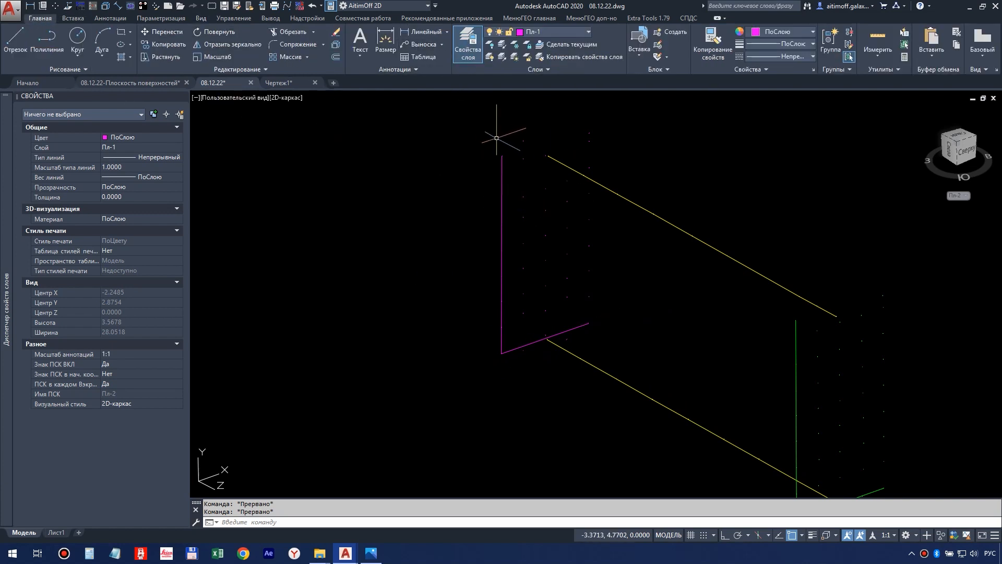
pyautogui.scroll(4, 521, 155)
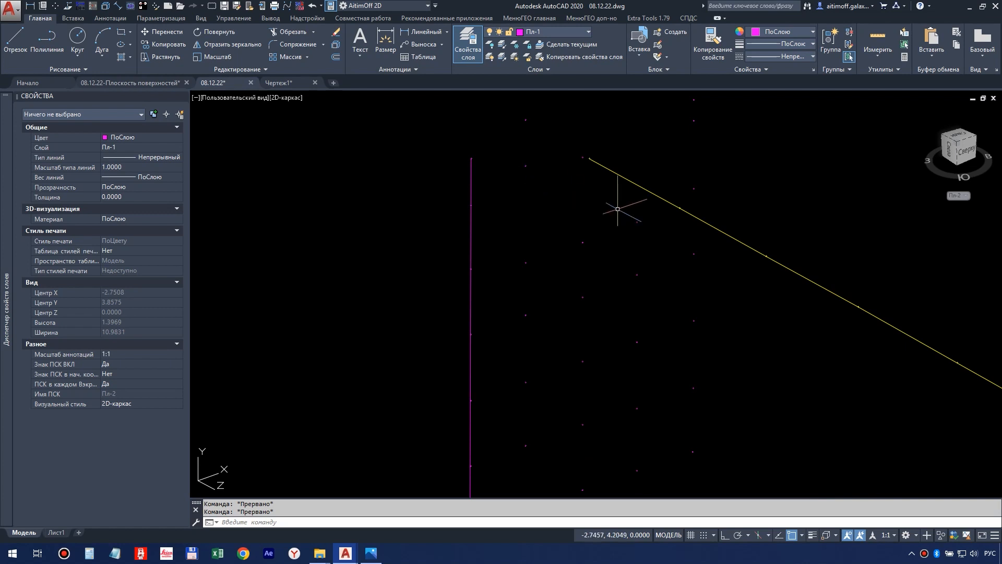
pyautogui.scroll(-8, 613, 246)
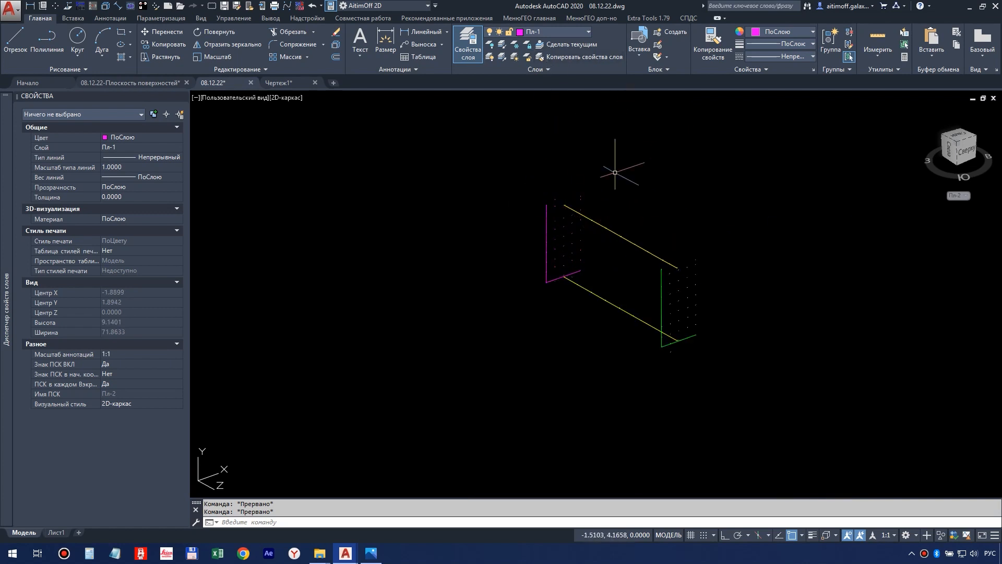
pyautogui.click(543, 32)
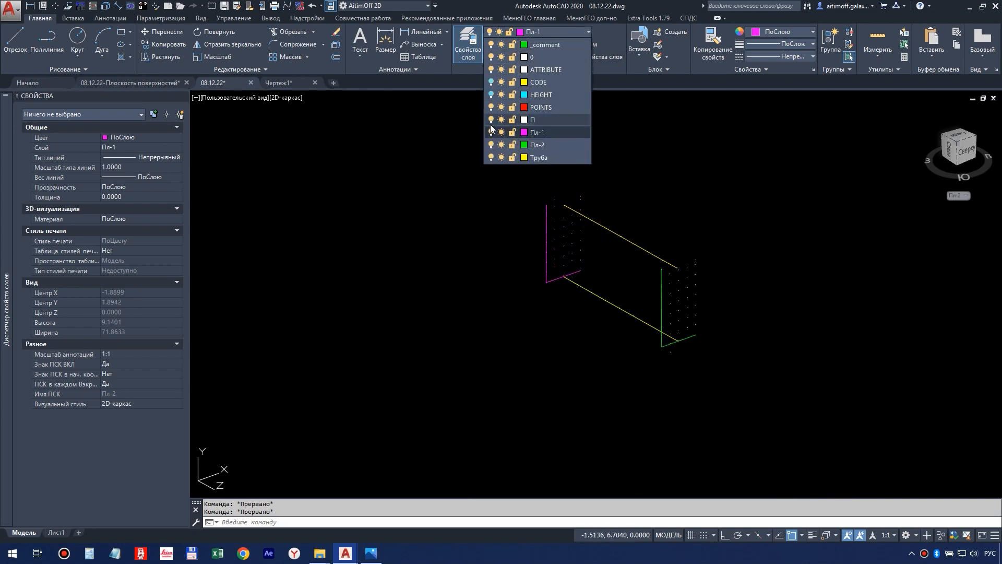
pyautogui.click(491, 158)
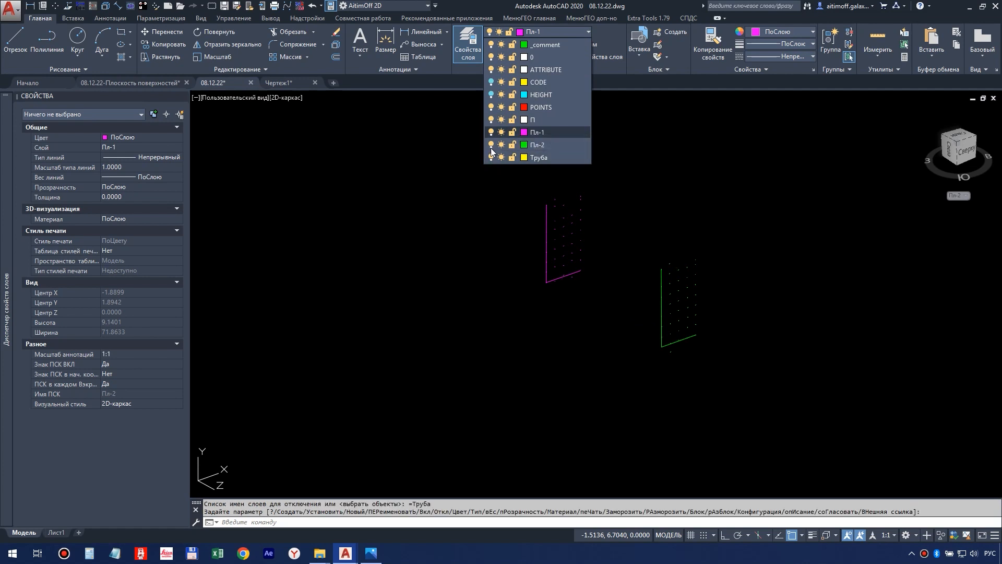
pyautogui.click(491, 145)
pyautogui.press('Escape')
# Orient the view of the first plate to Сверху (Top) of the current coordinate system
pyautogui.scroll(2, 573, 258)
pyautogui.keyDown('shift'); pyautogui.moveTo(697, 291); pyautogui.dragTo(608, 235, button='middle'); pyautogui.keyUp('shift')
pyautogui.moveTo(603, 199); pyautogui.dragTo(554, 254, button='middle')
pyautogui.click(963, 152)
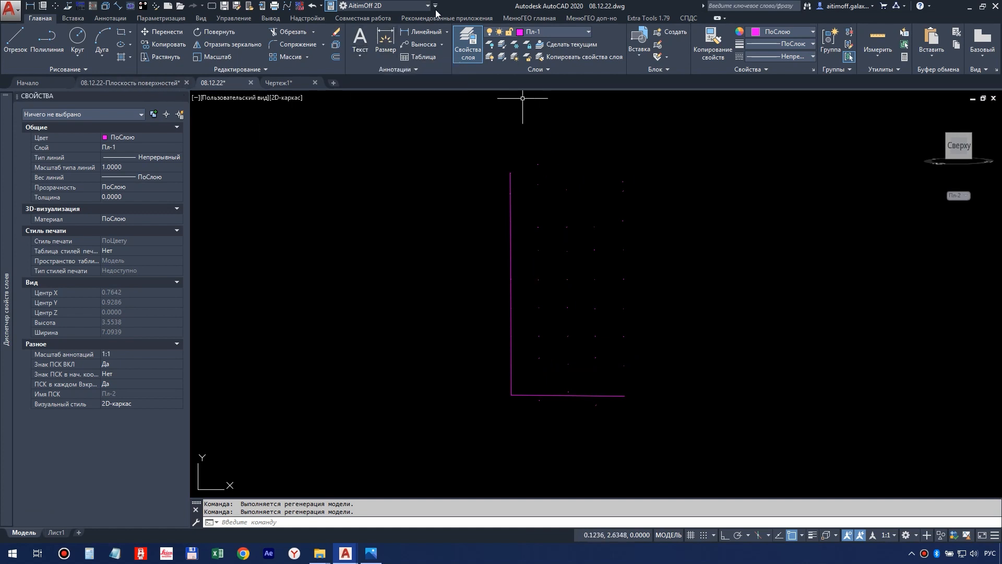
# Start the Extra Tools height insertion (Вставить высоту) for points (Точек) in Рамкой mode and select all points of the first plate
pyautogui.click(660, 19)
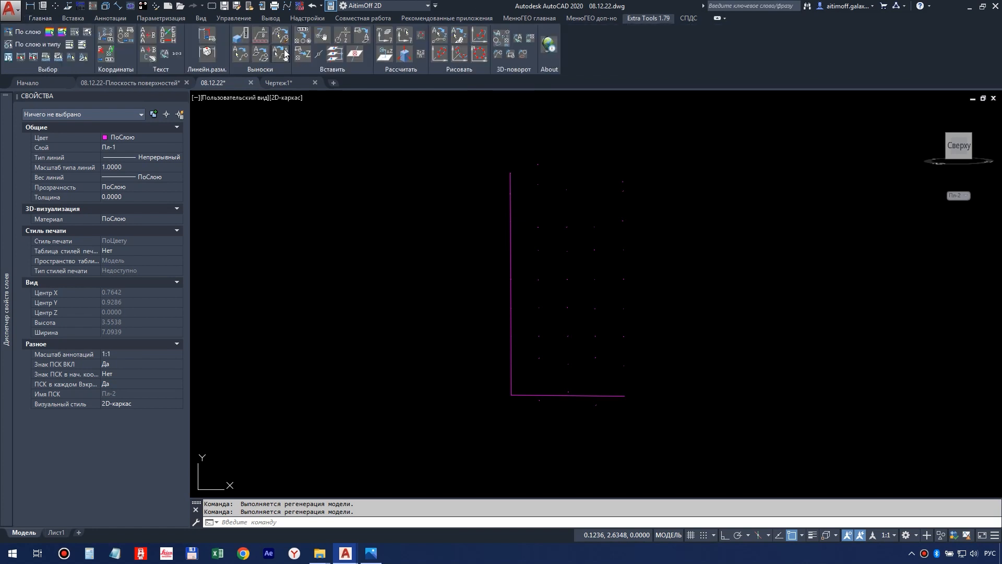
pyautogui.click(317, 38)
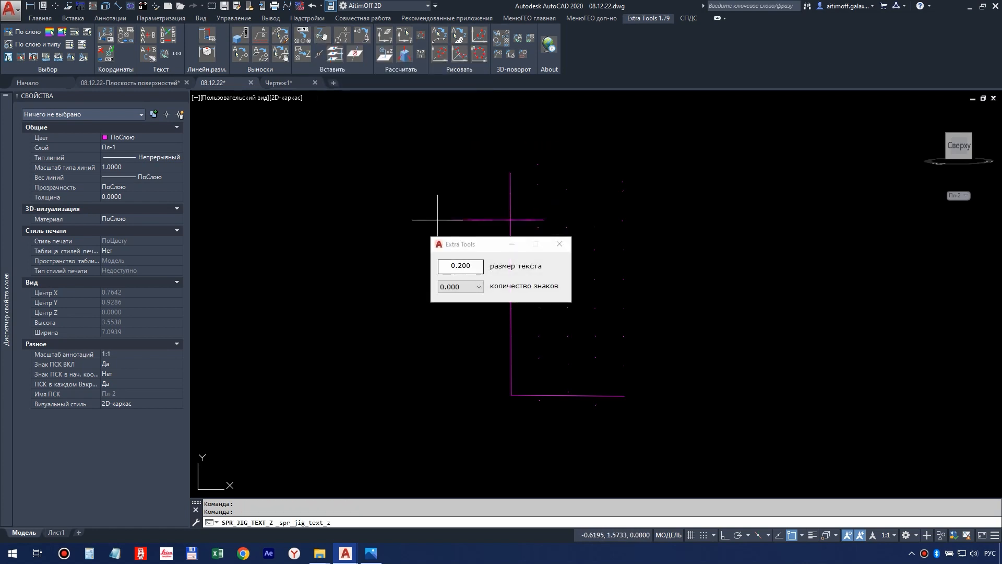
pyautogui.press('Escape')
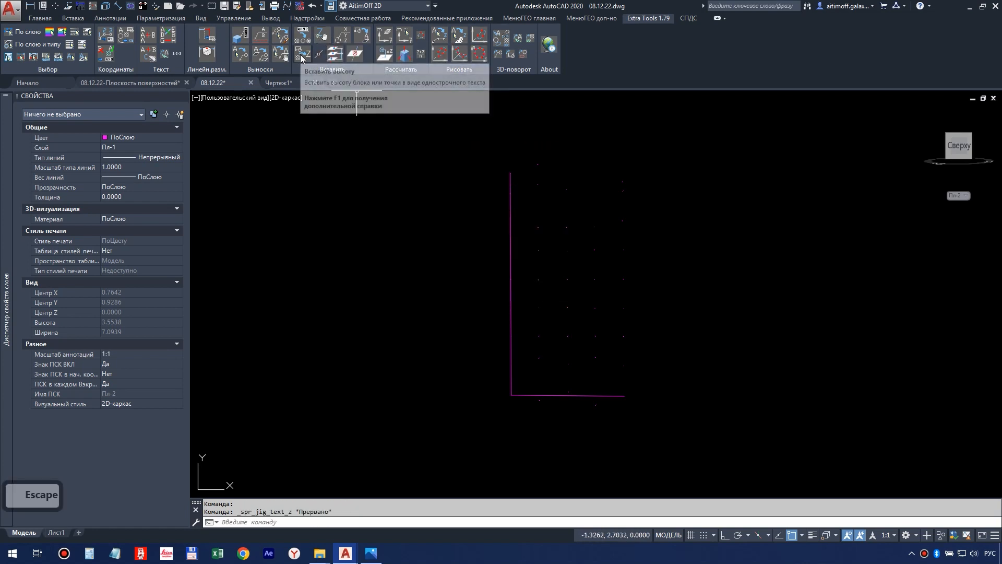
pyautogui.click(306, 55)
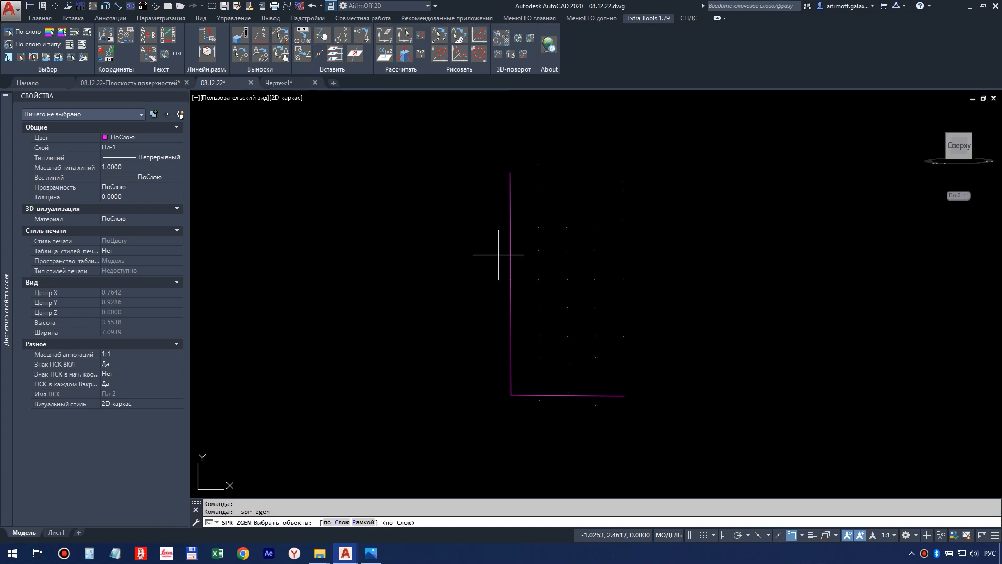
pyautogui.click(356, 524)
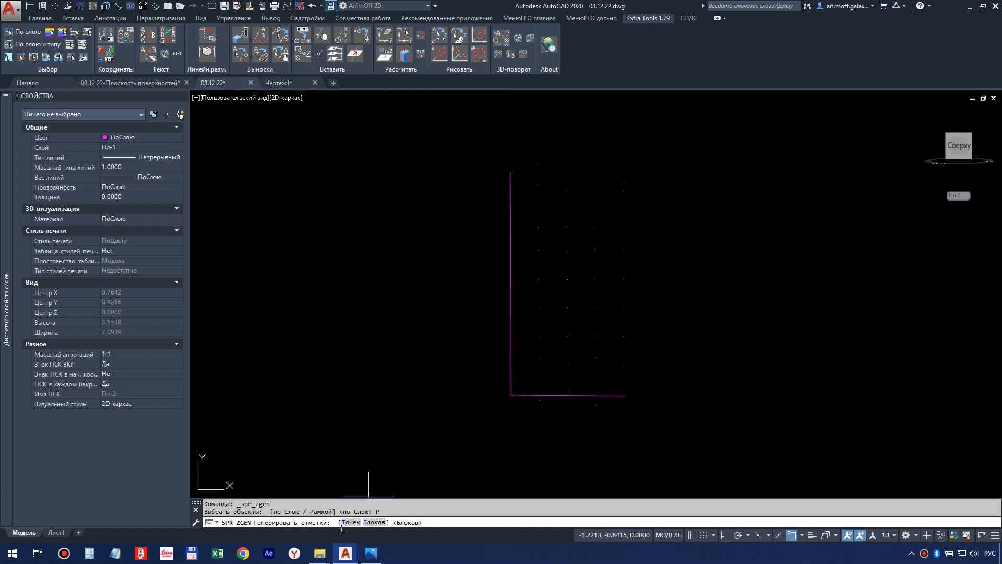
pyautogui.click(350, 522)
pyautogui.click(449, 146)
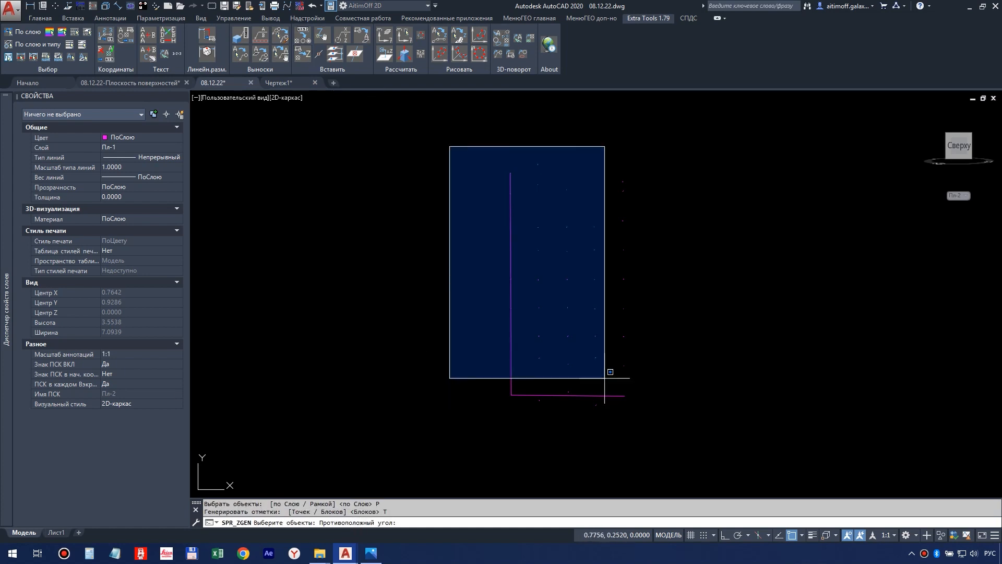
pyautogui.click(801, 465)
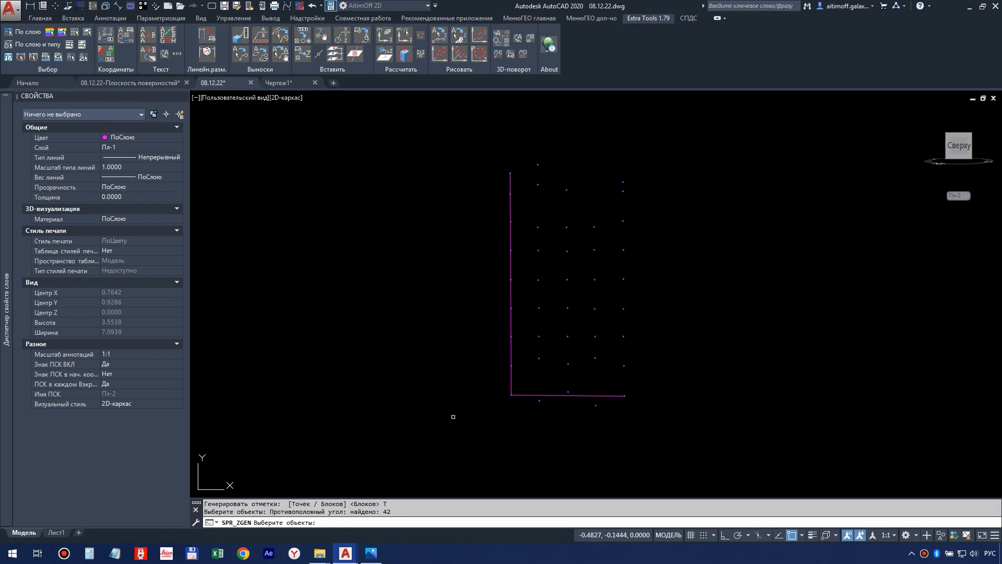
pyautogui.press('Return')
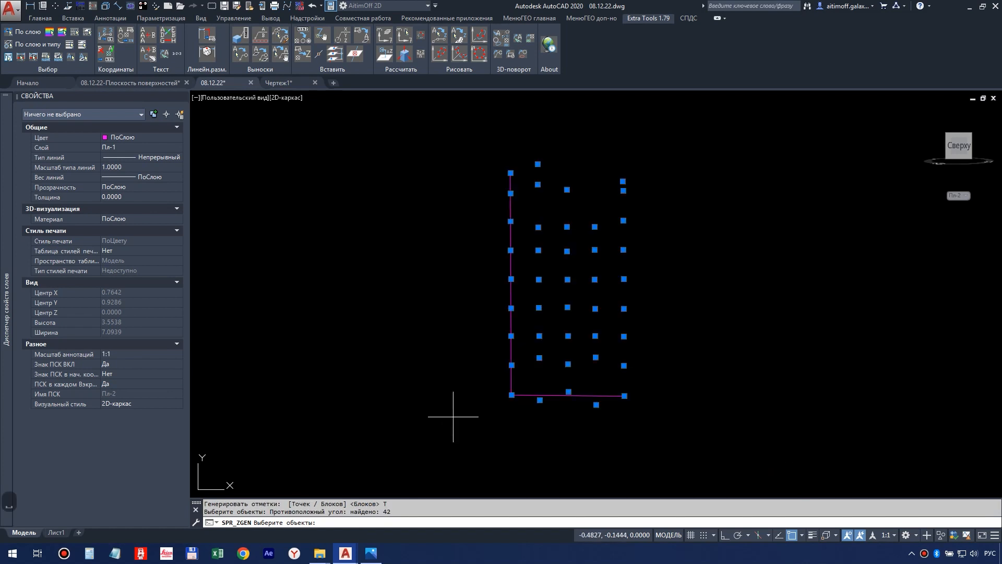
# Generate the height labels for the selected points with text size 0.02 and 3 decimal places
pyautogui.write('0.')
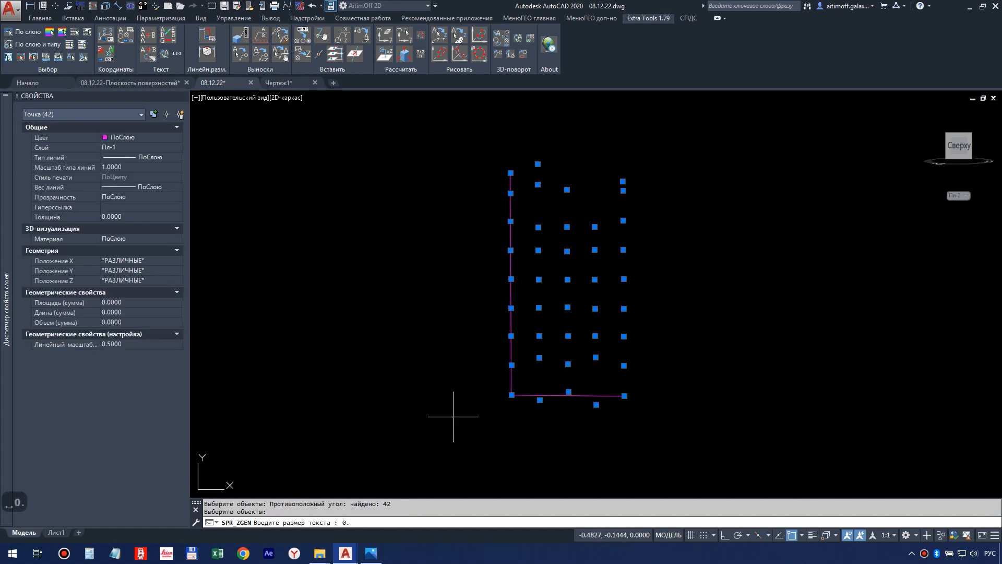
pyautogui.write('02')
pyautogui.press('Return')
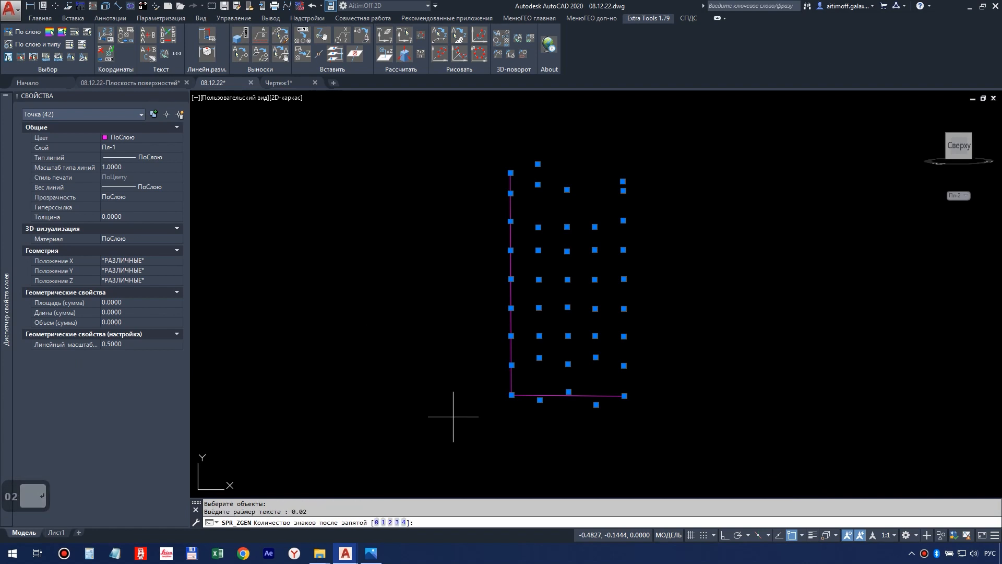
pyautogui.write('3')
pyautogui.press('Return')
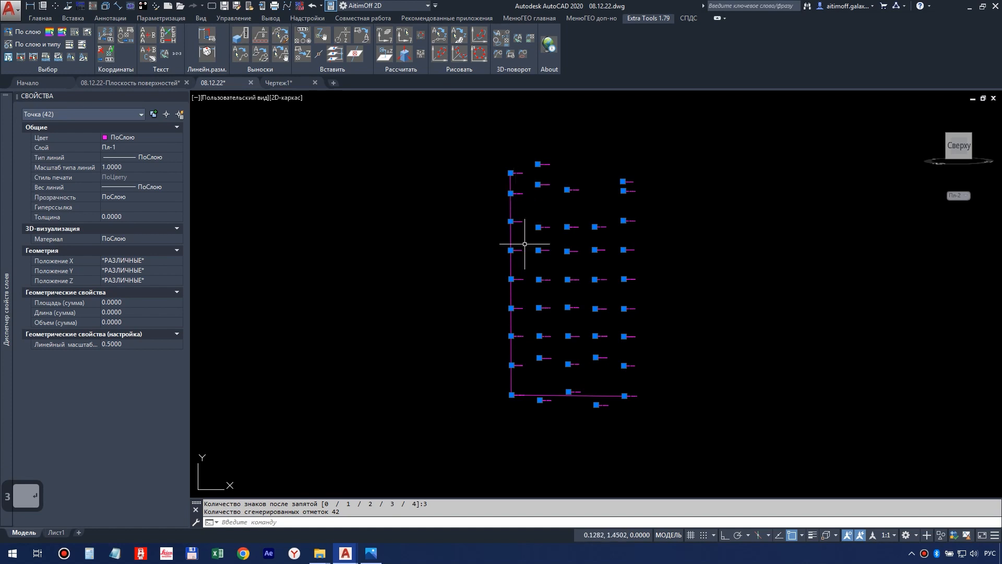
pyautogui.press('Escape')
# Switch the current coordinate system to the world system (МСК) and orbit the plate to view its height labels
pyautogui.scroll(8, 546, 284)
pyautogui.scroll(-6, 529, 228)
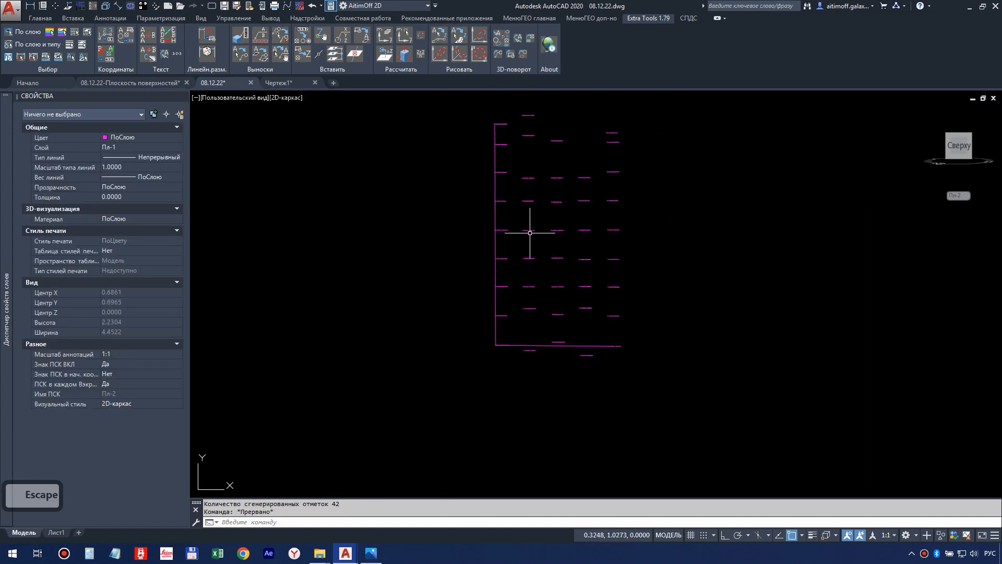
pyautogui.scroll(8, 532, 229)
pyautogui.scroll(-8, 495, 216)
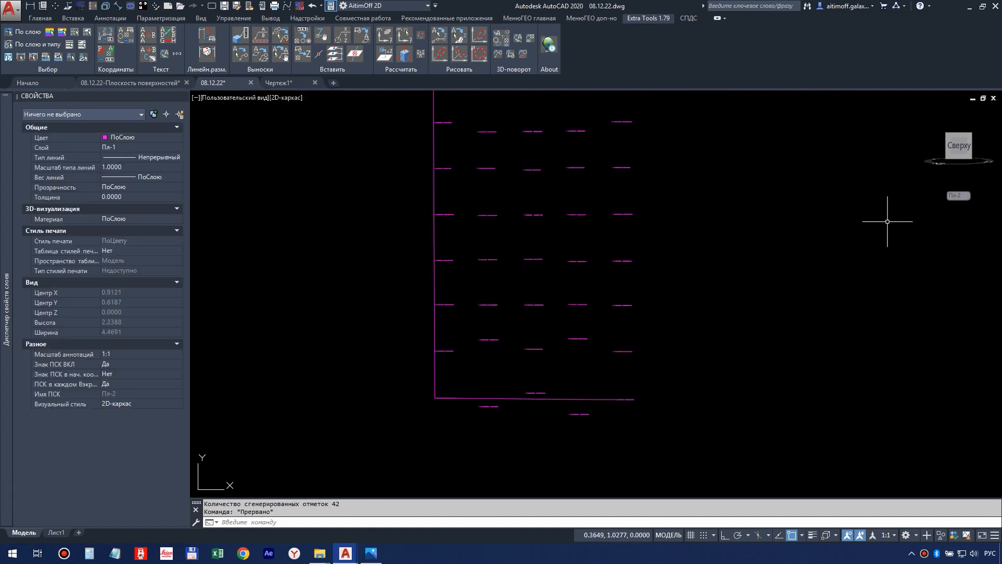
pyautogui.click(960, 196)
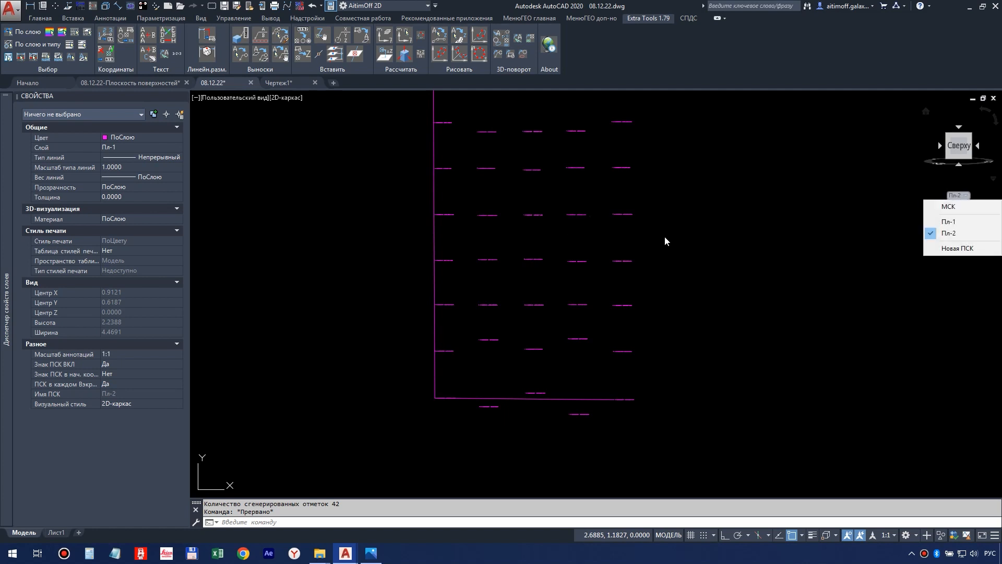
pyautogui.click(949, 206)
pyautogui.moveTo(508, 229)
pyautogui.keyDown('shift'); pyautogui.mouseDown(button='middle')
pyautogui.moveTo(560, 259)
pyautogui.moveTo(526, 280)
pyautogui.moveTo(566, 320)
pyautogui.moveTo(603, 292)
pyautogui.mouseUp(button='middle'); pyautogui.keyUp('shift')
pyautogui.moveTo(501, 285)
pyautogui.keyDown('shift'); pyautogui.mouseDown(button='middle')
pyautogui.moveTo(481, 266)
pyautogui.moveTo(526, 224)
pyautogui.mouseUp(button='middle'); pyautogui.keyUp('shift')
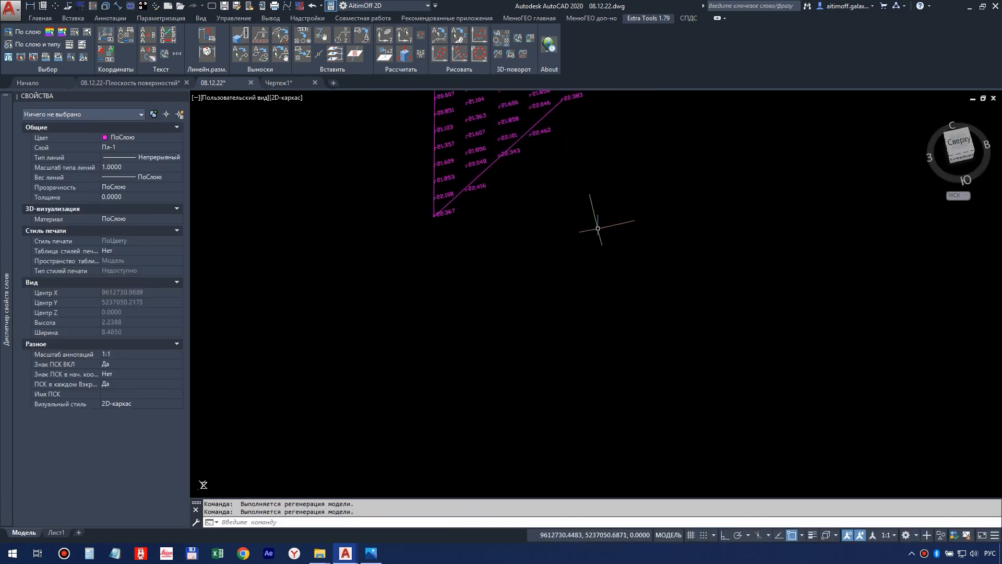
# Set the world coordinate system (МСК) current, orient the view to Сверху and examine the plate's height labels edge-on
pyautogui.click(959, 195)
pyautogui.click(960, 207)
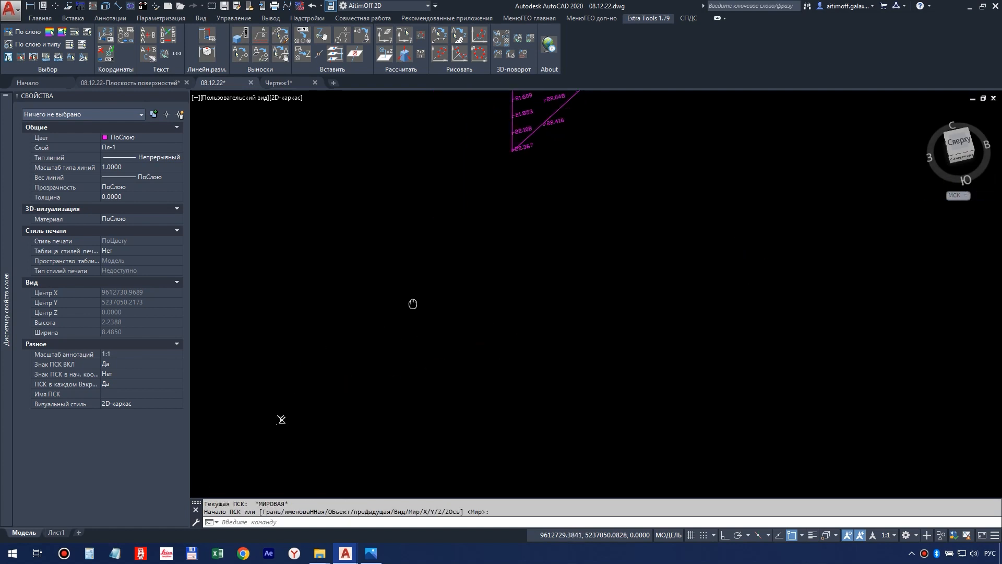
pyautogui.click(959, 147)
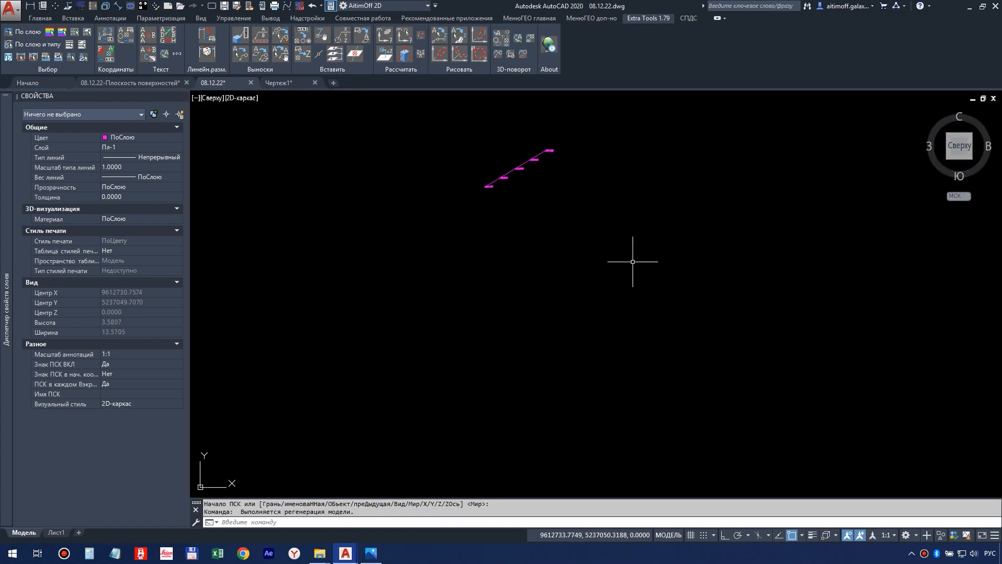
pyautogui.scroll(4, 487, 180)
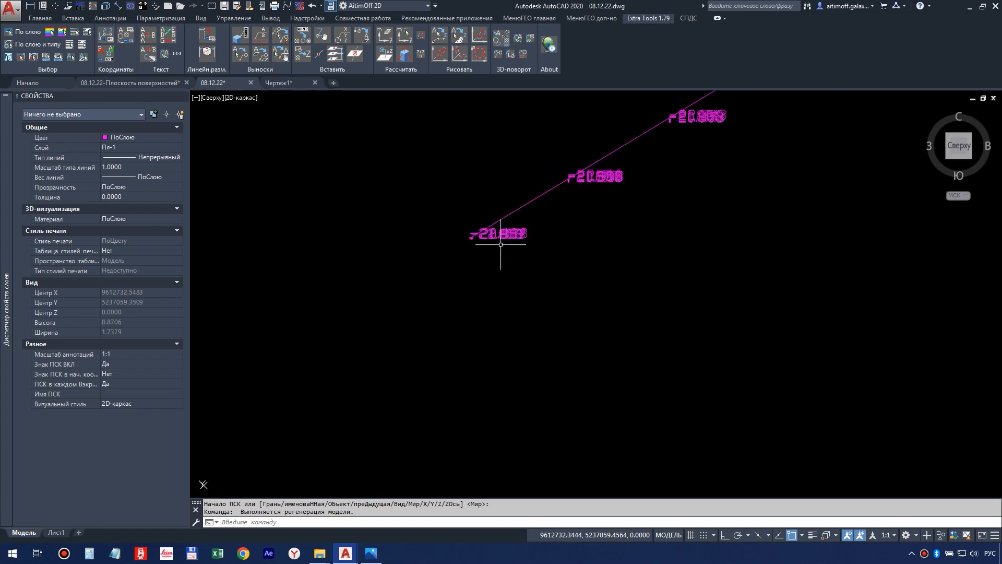
pyautogui.scroll(-5, 487, 214)
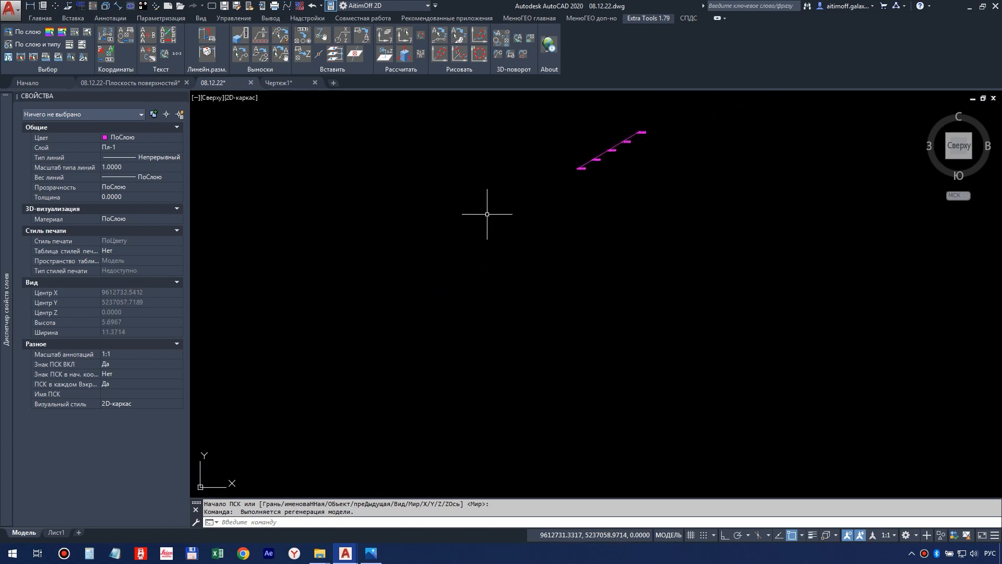
pyautogui.click(47, 20)
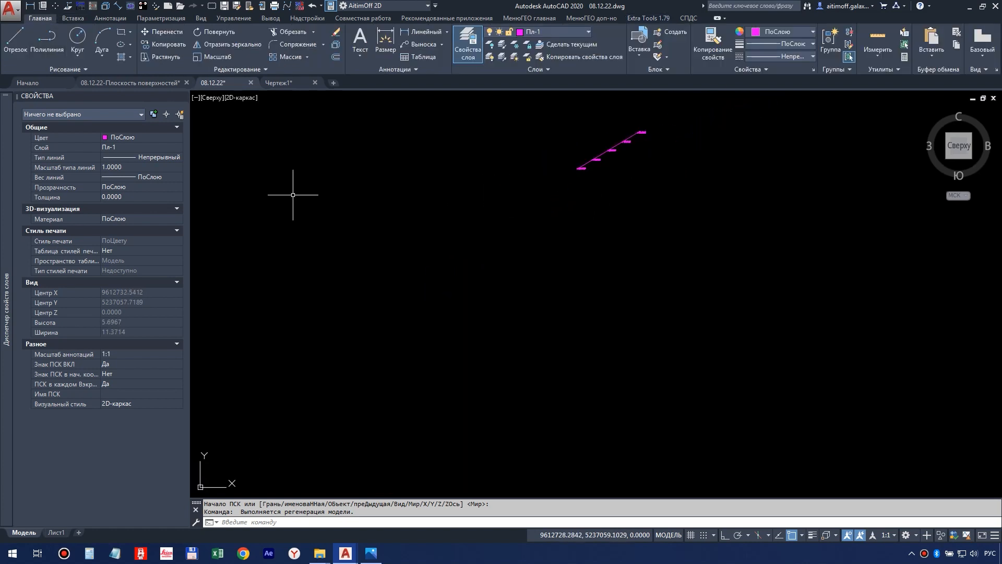
pyautogui.click(359, 41)
pyautogui.press('Escape')
pyautogui.scroll(4, 591, 163)
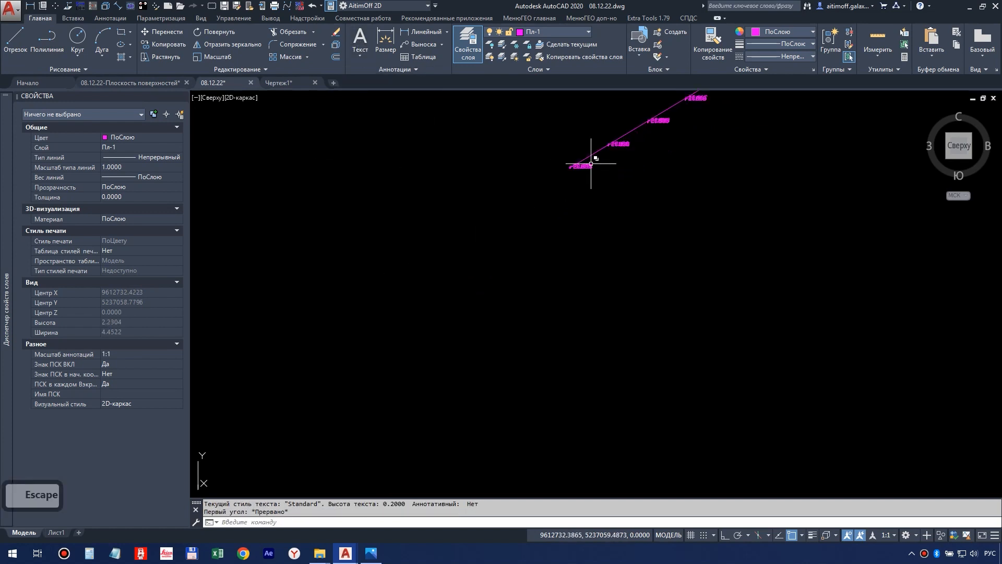
pyautogui.click(591, 164)
pyautogui.press('Escape')
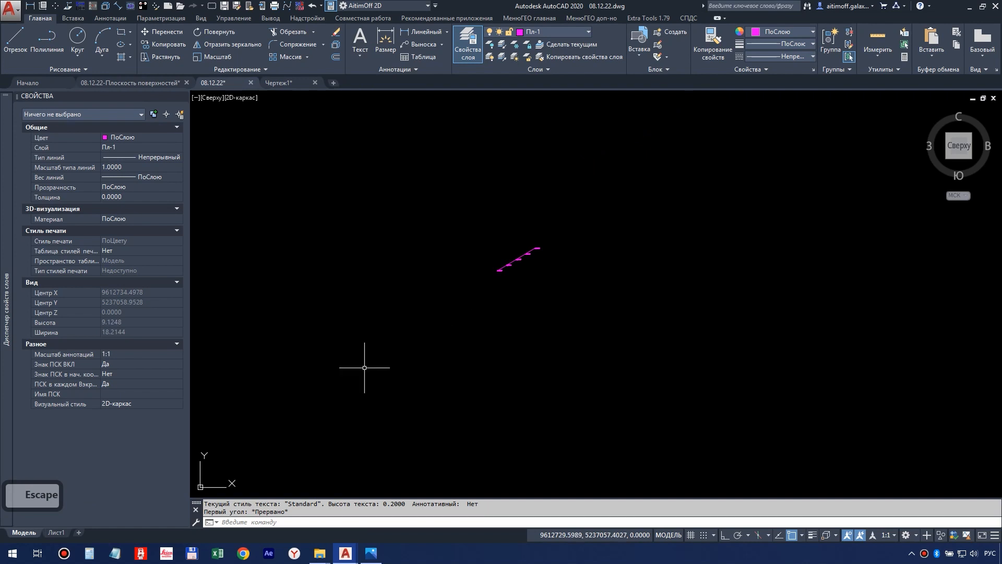
pyautogui.press('Escape')
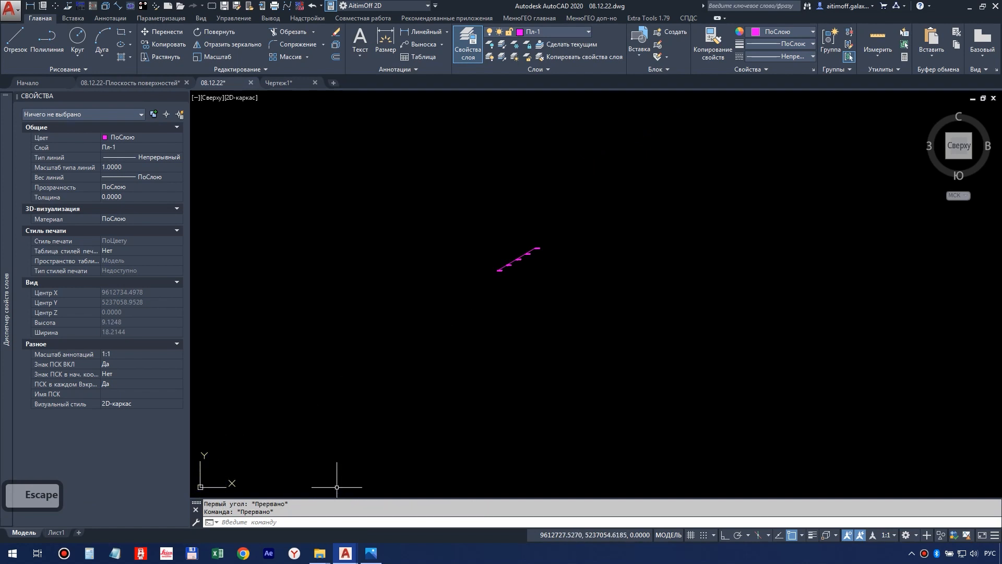
# Tilt the plate out of the Сверху view and examine how its height labels lie in space
pyautogui.keyDown('shift'); pyautogui.moveTo(505, 296); pyautogui.dragTo(525, 230, button='middle'); pyautogui.keyUp('shift')
pyautogui.scroll(8, 479, 261)
pyautogui.scroll(6, 571, 270)
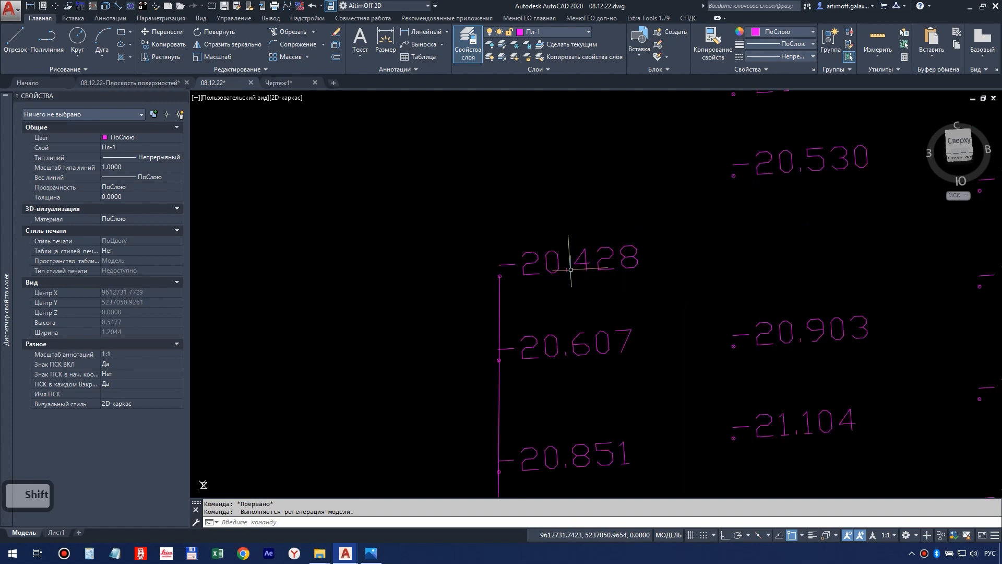
pyautogui.scroll(-6, 570, 269)
pyautogui.keyDown('shift'); pyautogui.moveTo(590, 281); pyautogui.dragTo(604, 168, button='middle'); pyautogui.keyUp('shift')
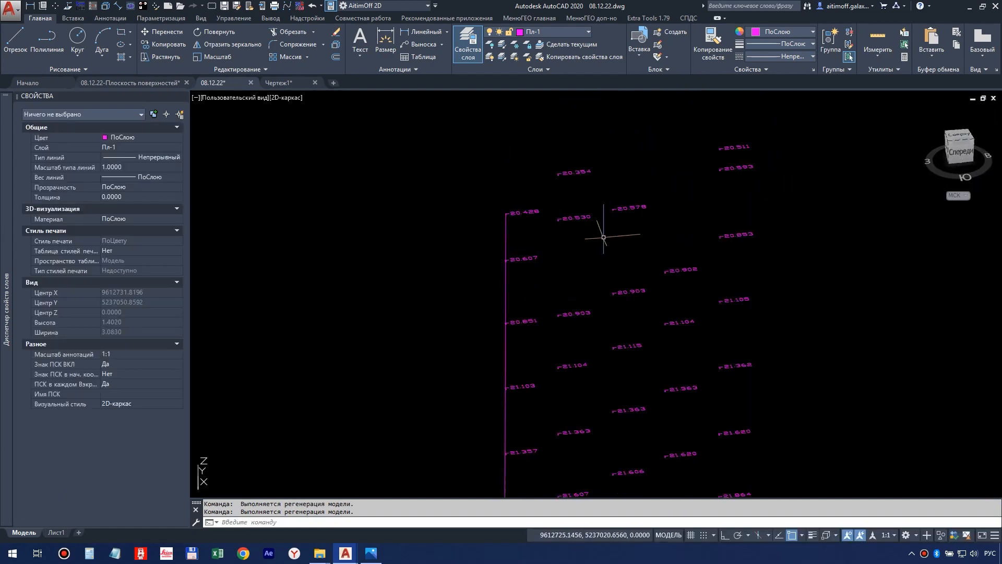
# Restore the named coordinate system Пл-1 and turn the view so the plate stands upright, facing the XY plane
pyautogui.click(958, 195)
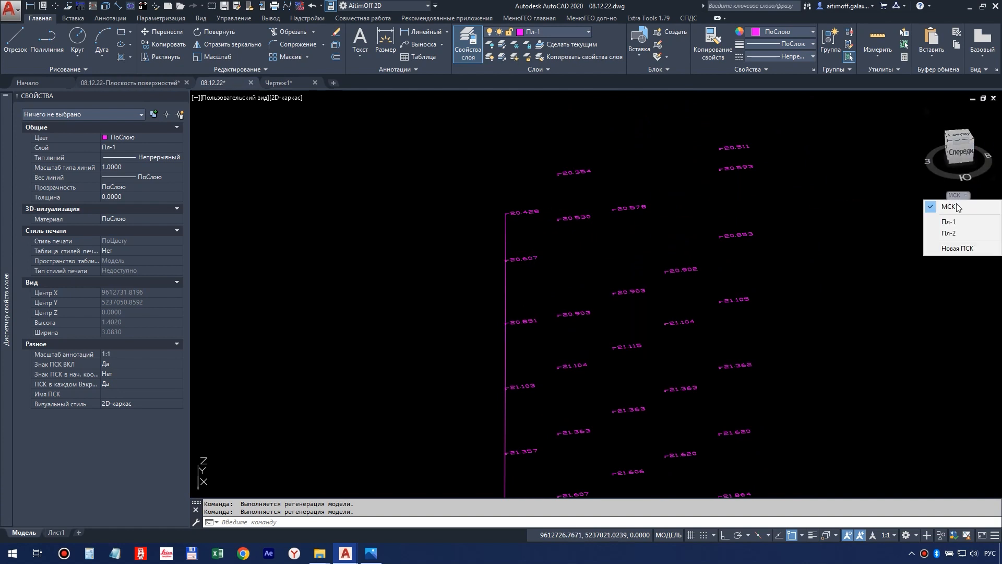
pyautogui.click(955, 218)
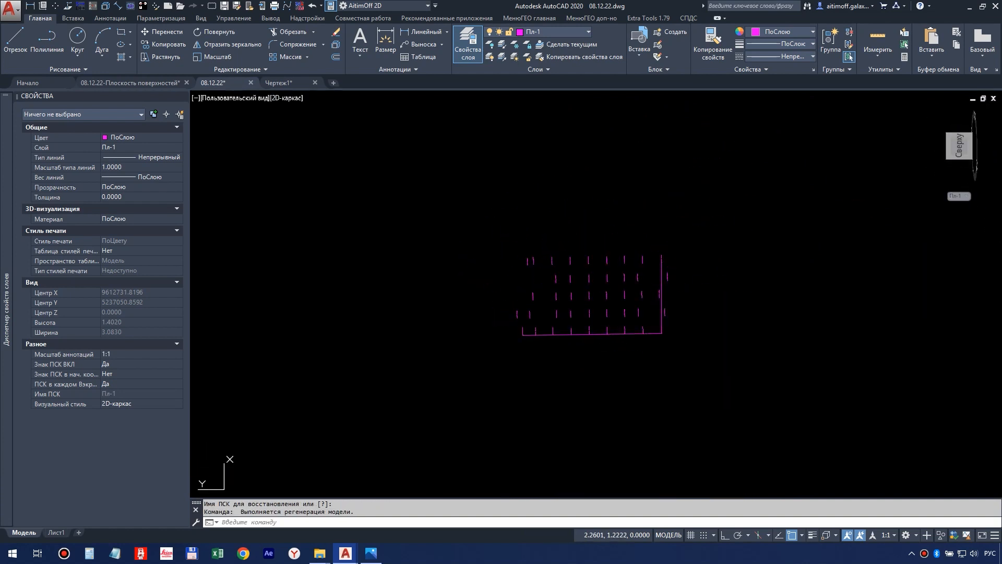
pyautogui.click(938, 141)
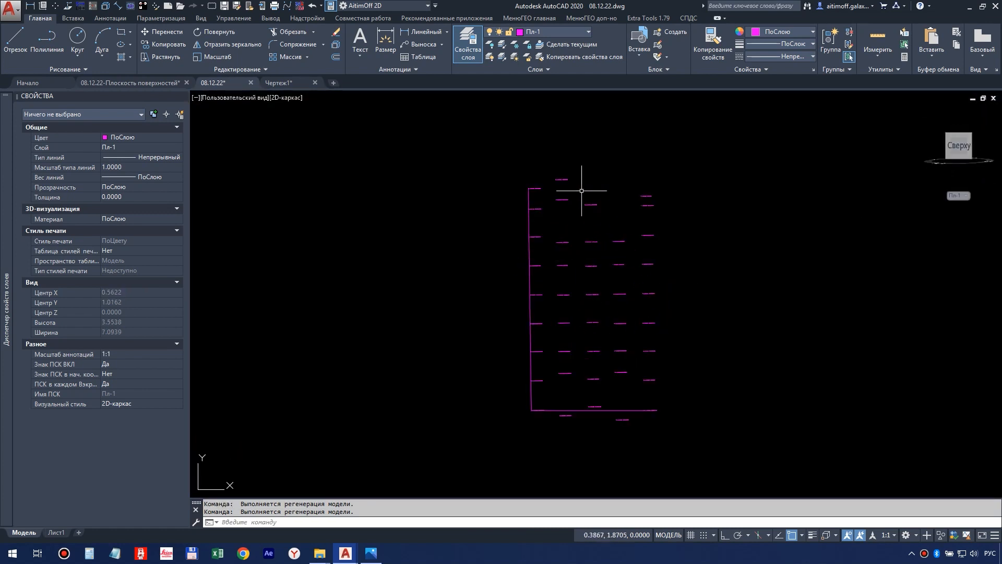
pyautogui.scroll(2, 575, 200)
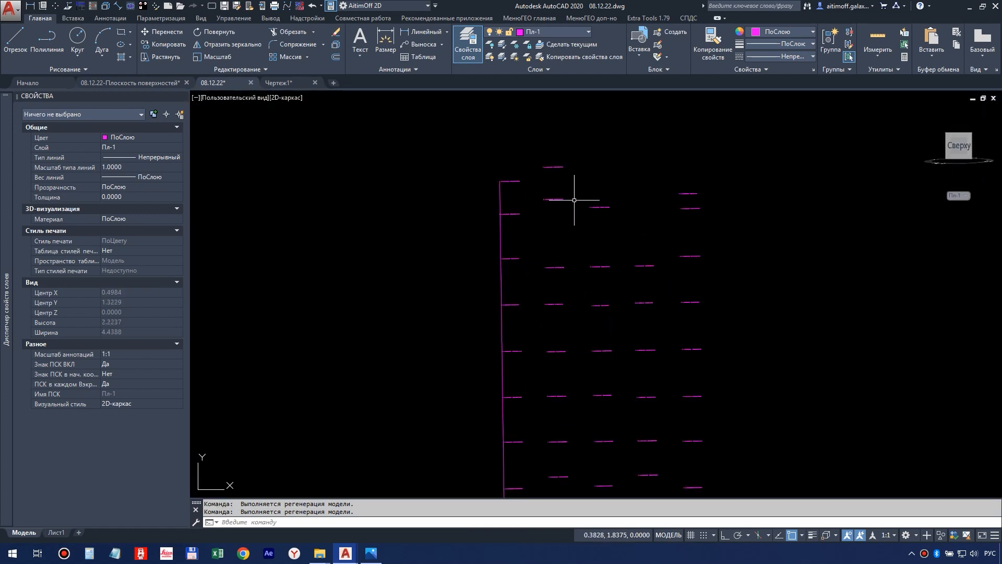
pyautogui.scroll(-2, 476, 199)
# Run the Extra Tools 3D rotation of points in Рамкой mode on the plate's points and labels, excluding the two border lines
pyautogui.click(445, 148)
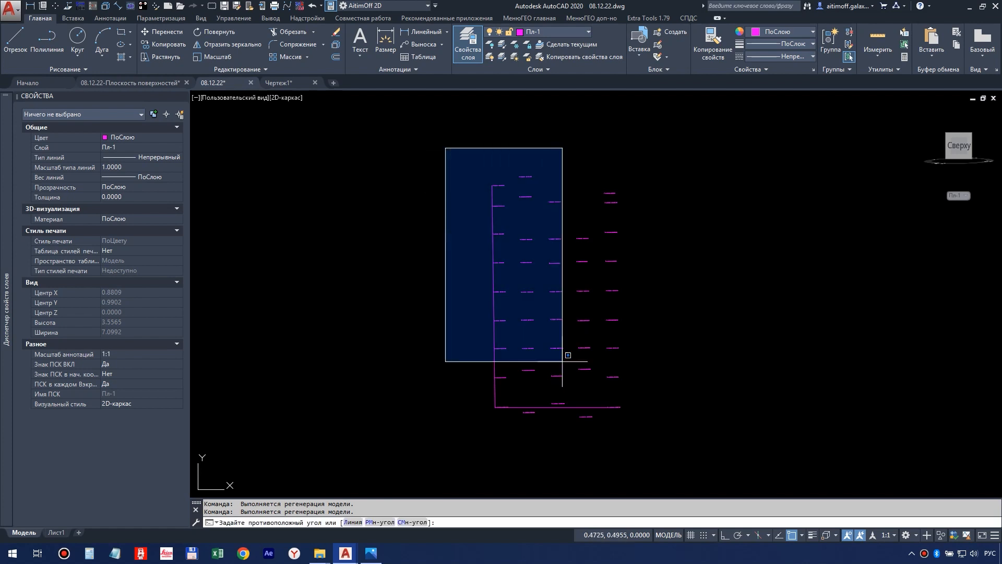
pyautogui.click(751, 471)
pyautogui.scroll(3, 501, 407)
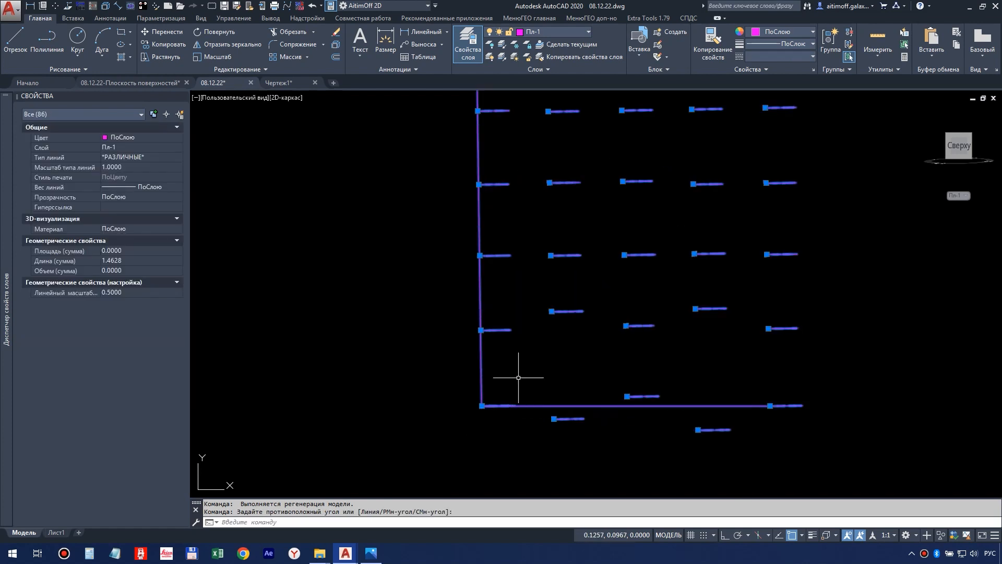
pyautogui.keyDown('shift'); pyautogui.click(480, 368); pyautogui.keyUp('shift')
pyautogui.keyDown('shift'); pyautogui.click(586, 406); pyautogui.keyUp('shift')
pyautogui.keyDown('shift'); pyautogui.click(566, 389); pyautogui.keyUp('shift')
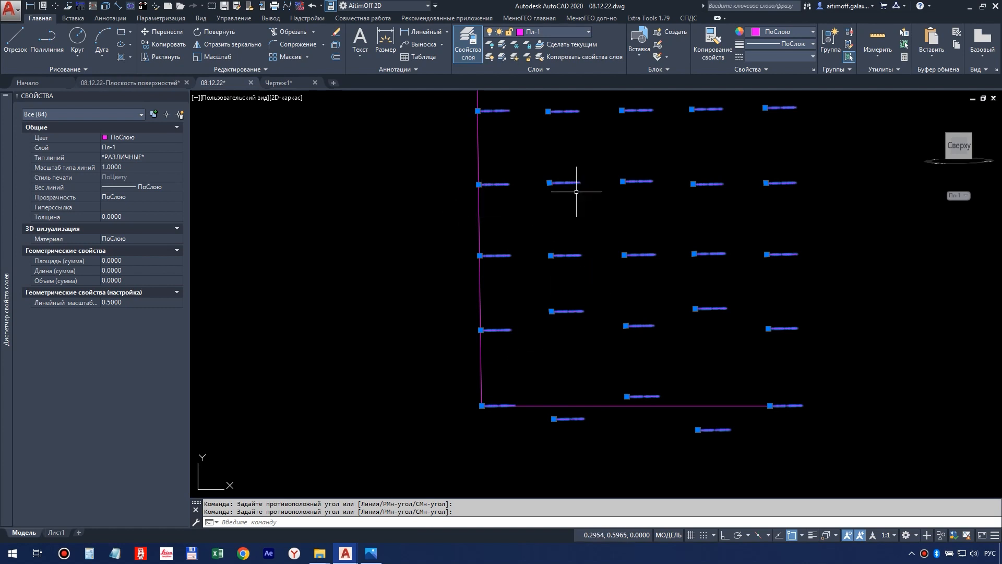
pyautogui.click(648, 18)
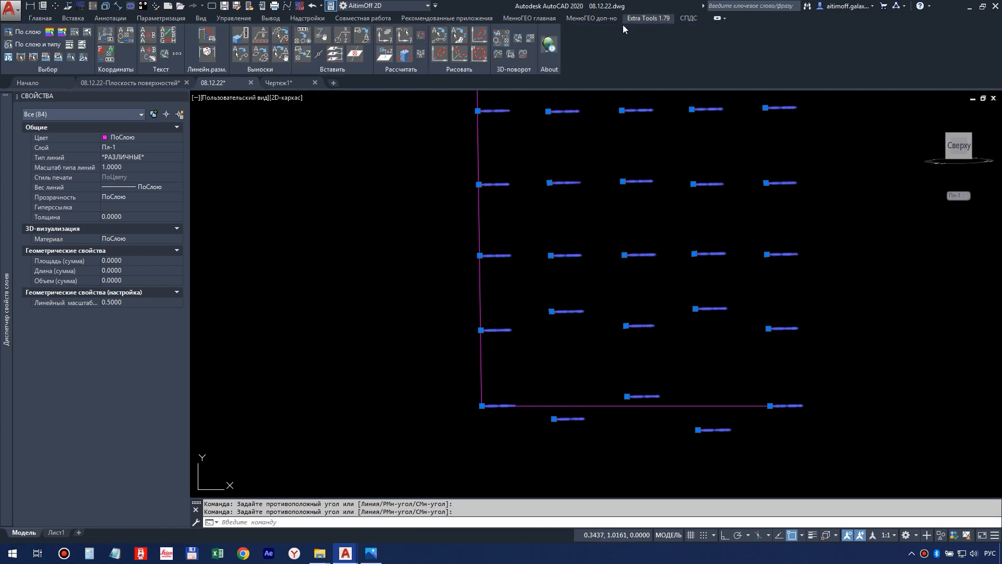
pyautogui.click(531, 38)
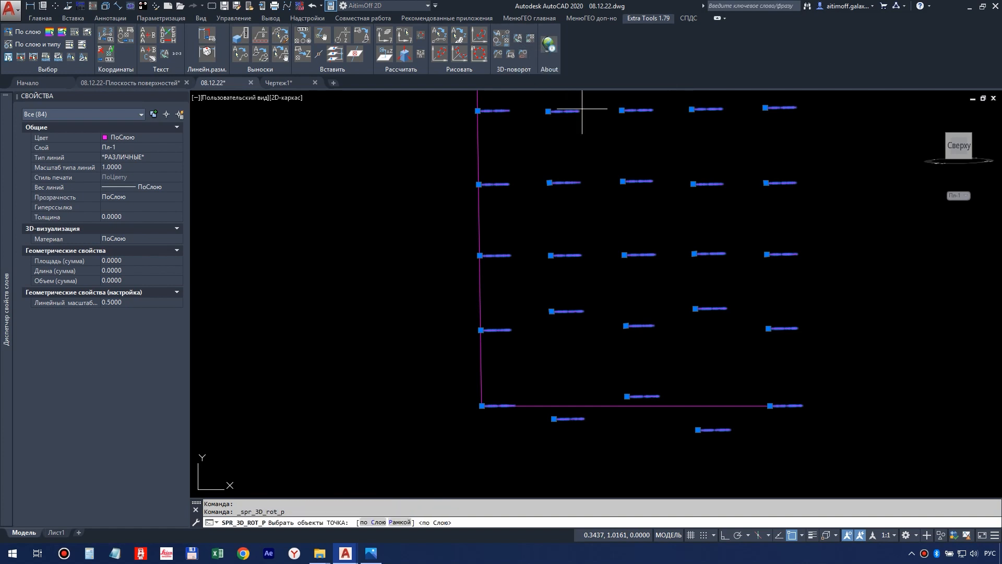
pyautogui.click(395, 521)
pyautogui.scroll(6, 548, 257)
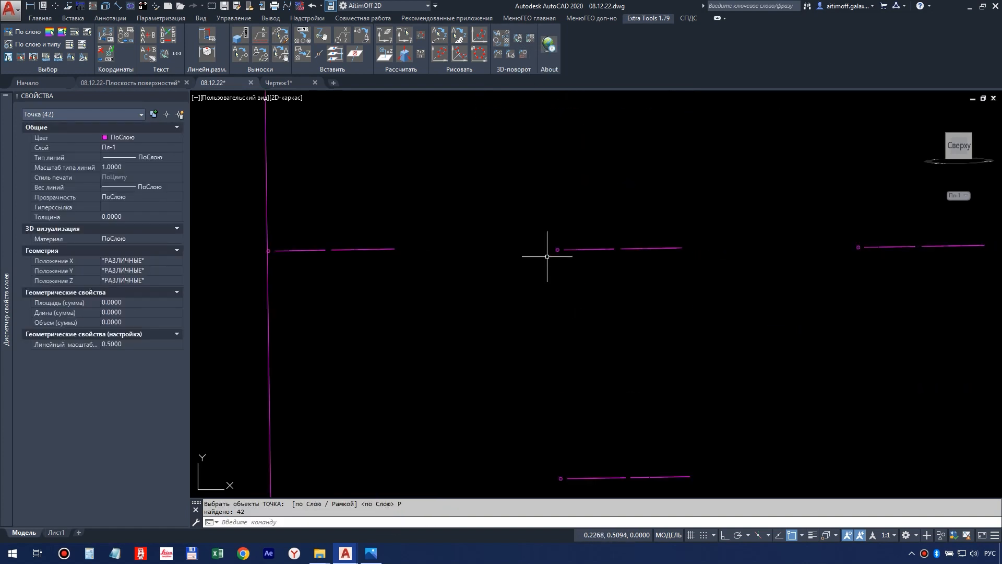
pyautogui.scroll(2, 552, 250)
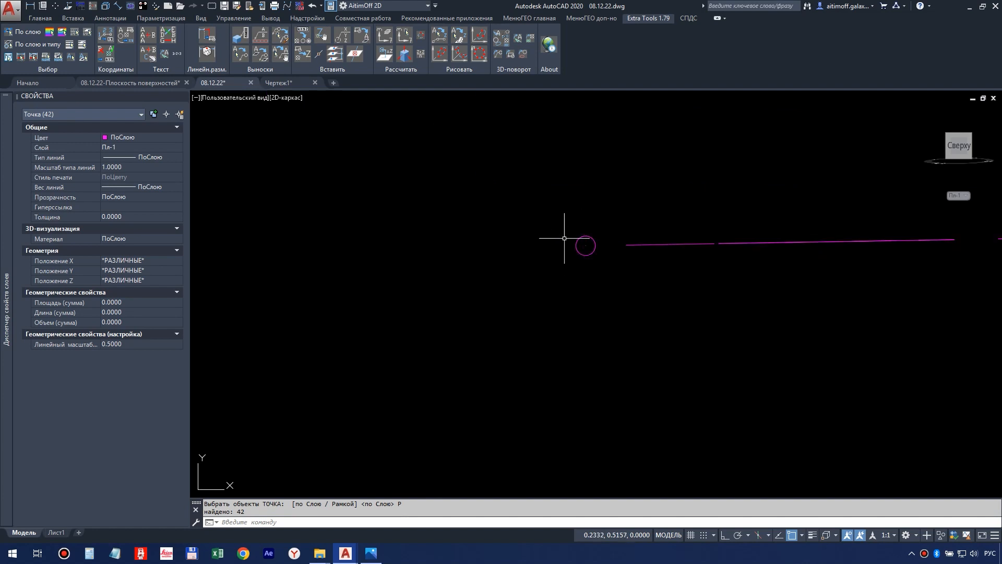
pyautogui.scroll(-3, 582, 240)
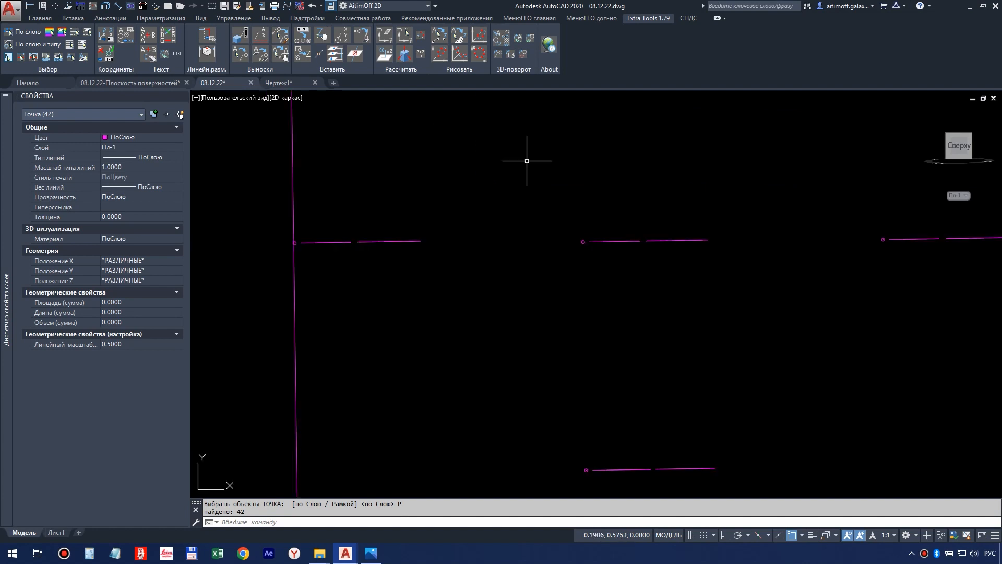
# Turn all height labels of the plate into the current coordinate system with the Extra Tools text rotation in Рамкой mode
pyautogui.click(519, 39)
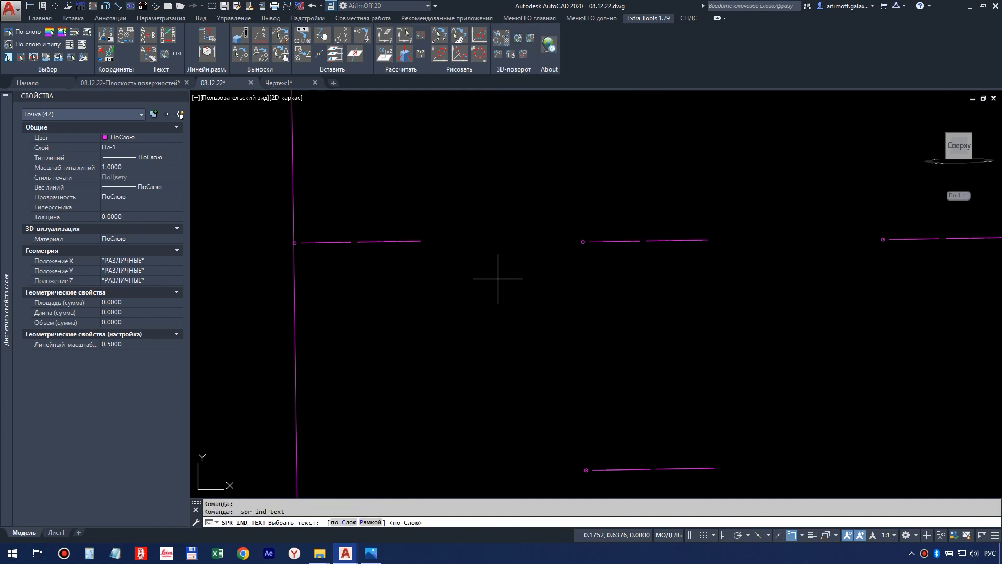
pyautogui.click(370, 523)
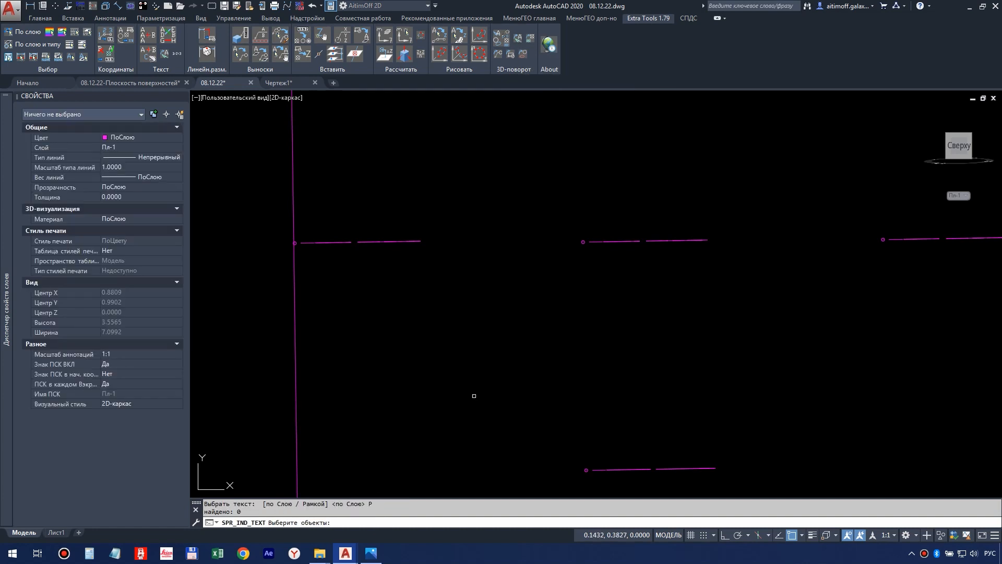
pyautogui.scroll(-6, 615, 455)
pyautogui.click(635, 447)
pyautogui.click(475, 297)
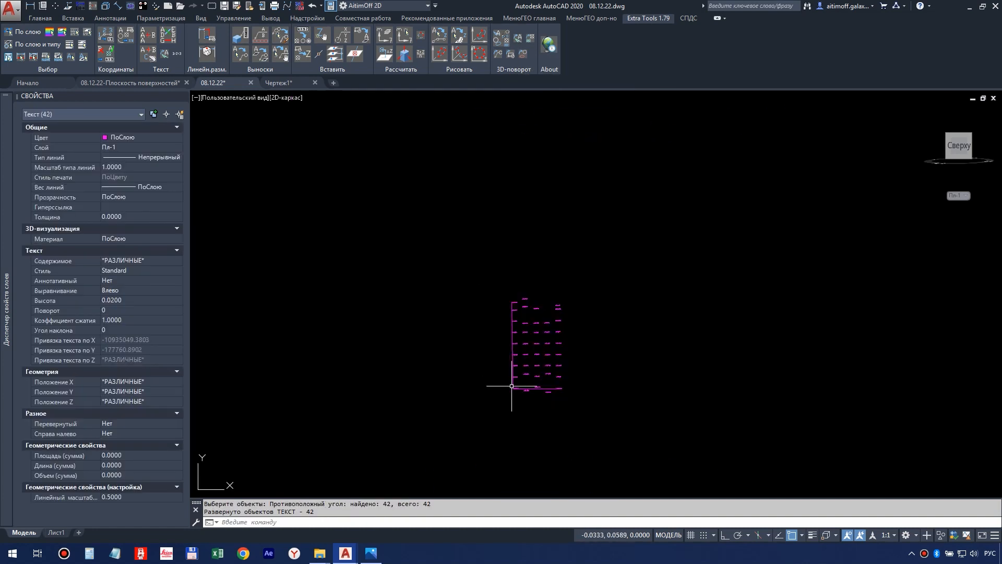
pyautogui.scroll(5, 538, 360)
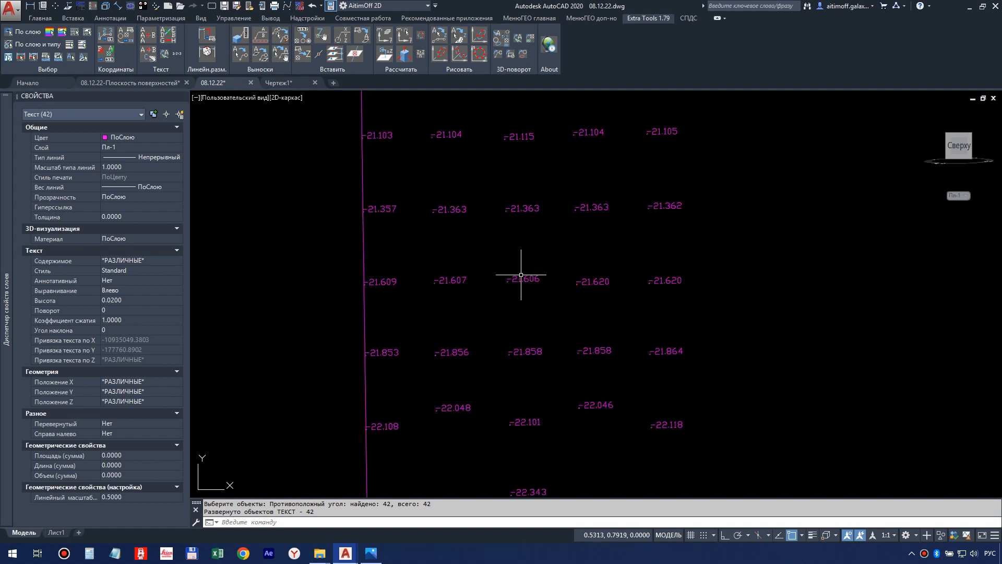
# Check the X, Y and Z position of the point beside the -21.607 label in its properties
pyautogui.press('Escape')
pyautogui.press('Escape')
pyautogui.hotkey('ctrl', 'F12')
pyautogui.scroll(-2, 536, 266)
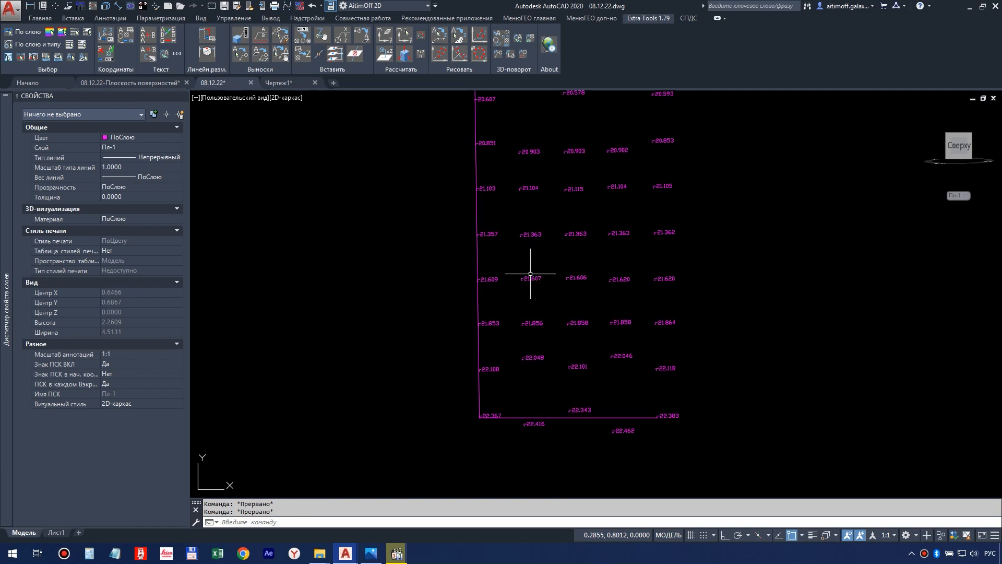
pyautogui.scroll(8, 530, 274)
pyautogui.click(477, 298)
pyautogui.click(516, 336)
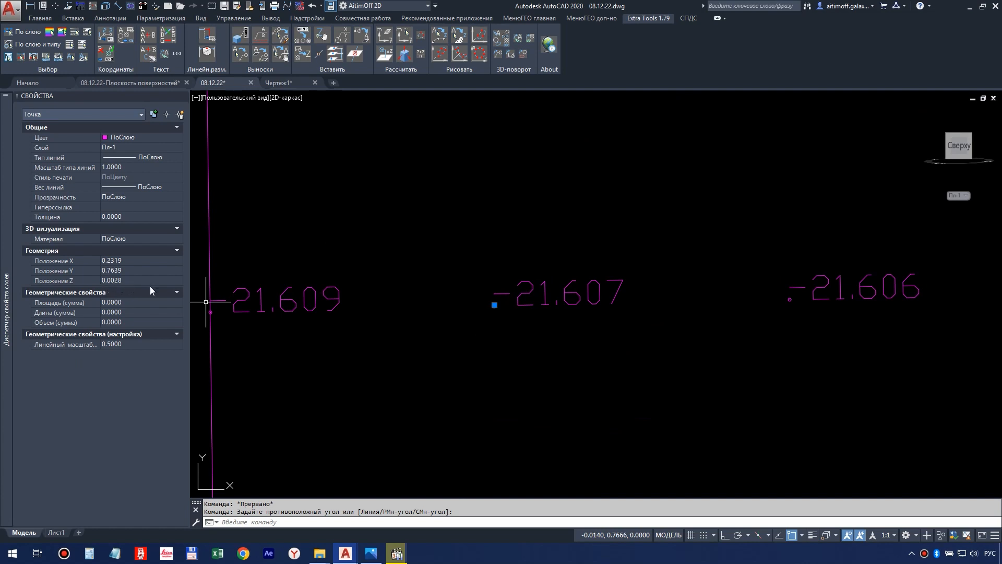
pyautogui.scroll(-5, 533, 308)
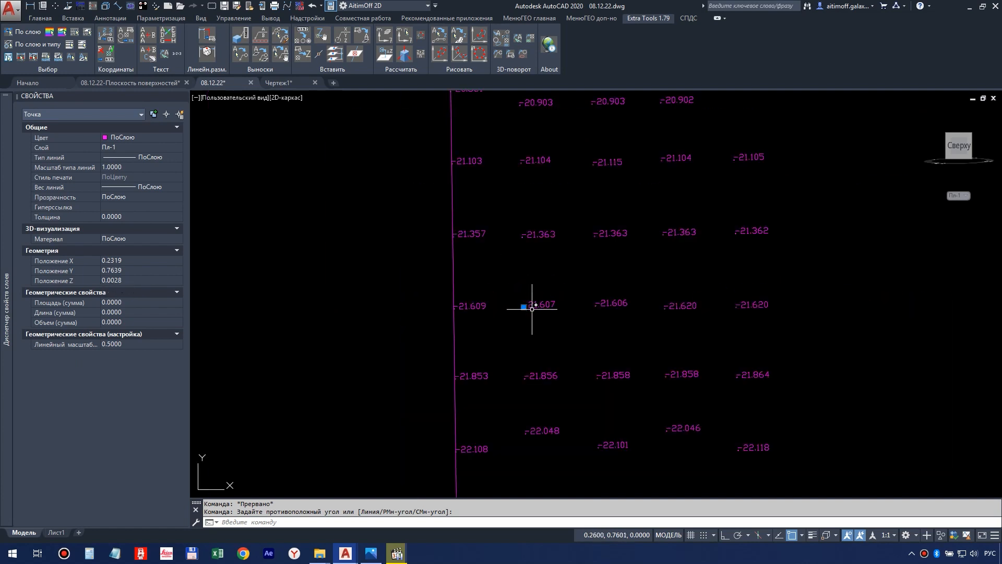
pyautogui.press('Escape')
# Delete all height labels of the plate by selecting every text similar to the -21.607 label
pyautogui.click(539, 316)
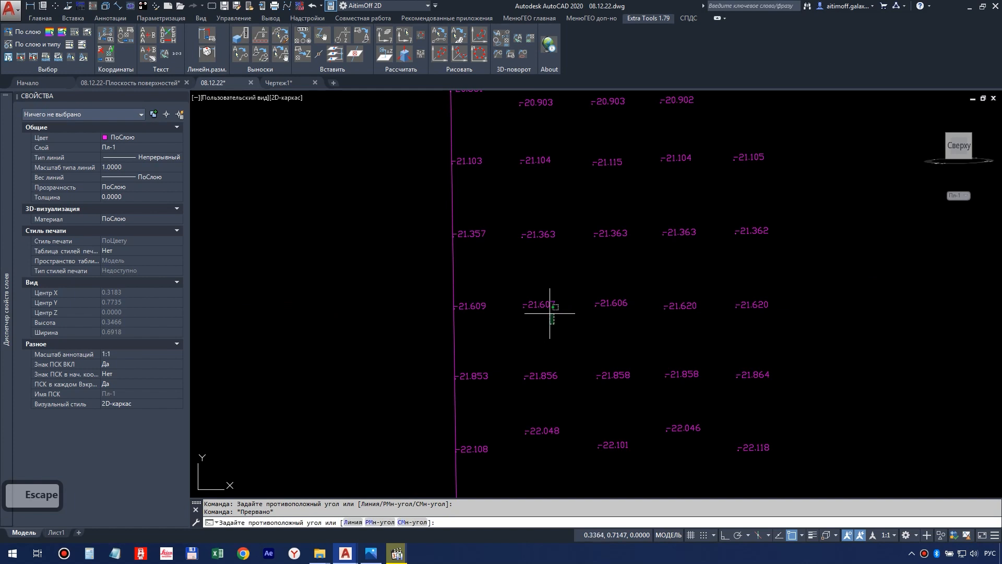
pyautogui.click(537, 294)
pyautogui.write('вв')
pyautogui.press('Return')
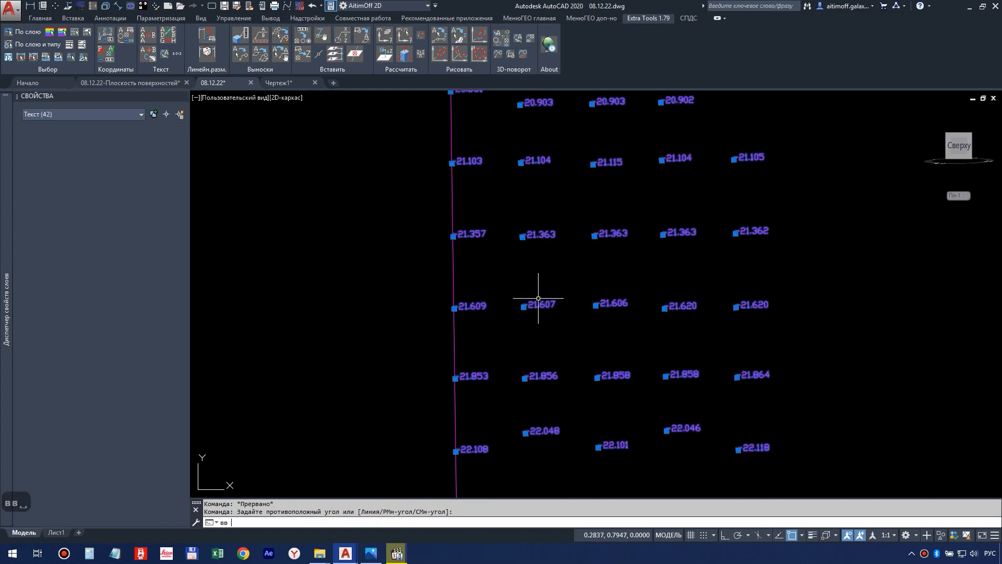
pyautogui.press('Delete')
pyautogui.scroll(-6, 533, 298)
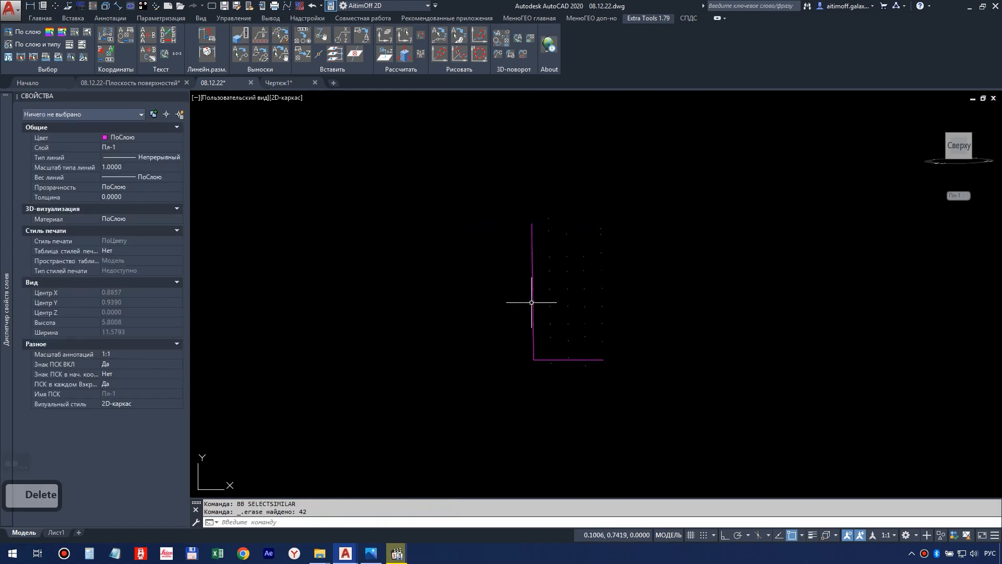
# Copy the plate's points and its two border lines to the clipboard with base point 0,0
pyautogui.click(462, 169)
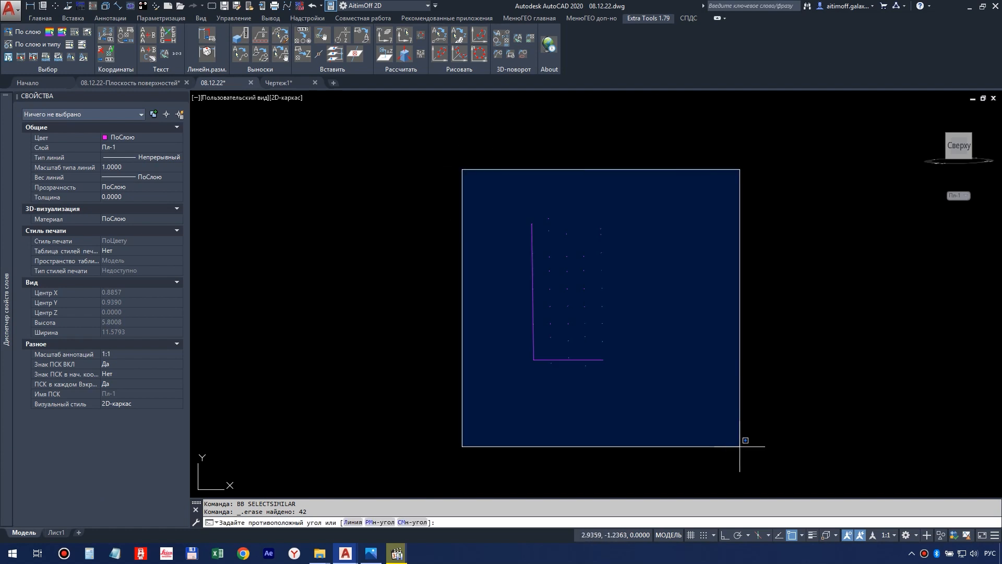
pyautogui.click(742, 449)
pyautogui.hotkey('ctrl', 'shift', 'c')
pyautogui.write('0')
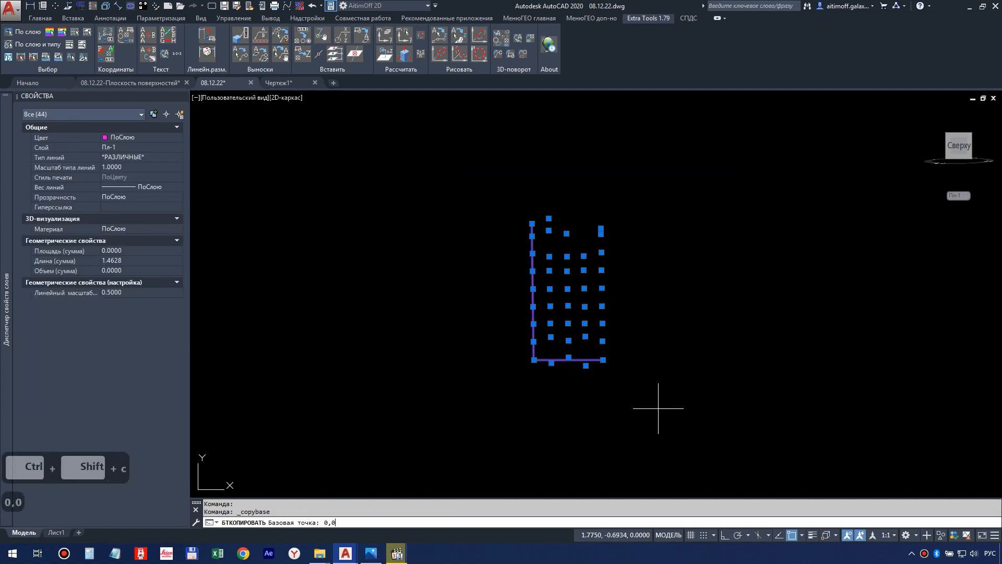
pyautogui.write(',0')
pyautogui.press('Return')
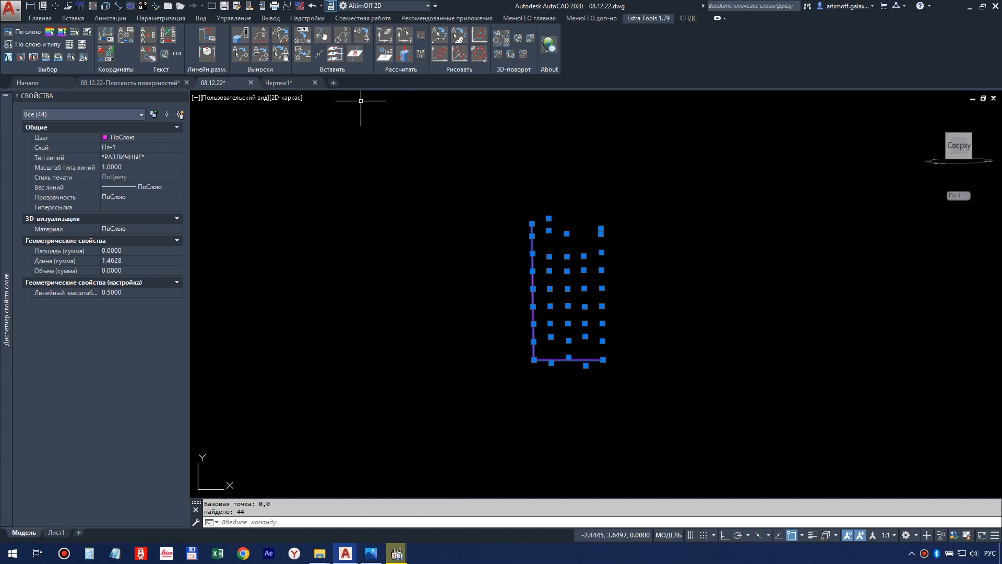
# Switch to the Чертеж2 drawing and erase all objects in it
pyautogui.click(337, 83)
pyautogui.press('Delete')
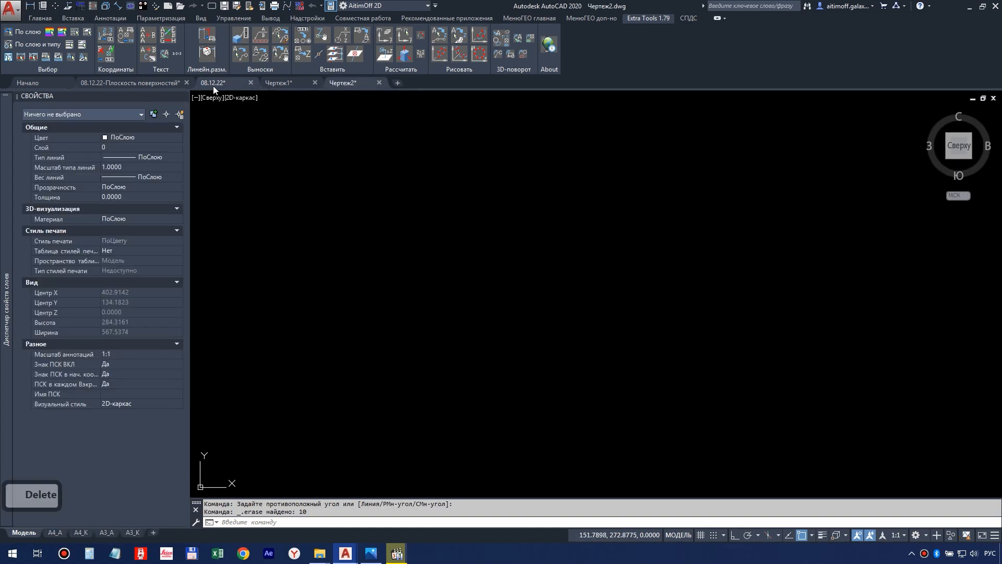
# Copy the plate's points and border lines in 08.12.22 to the clipboard again, using 0,0 as the base point
pyautogui.click(474, 179)
pyautogui.click(700, 440)
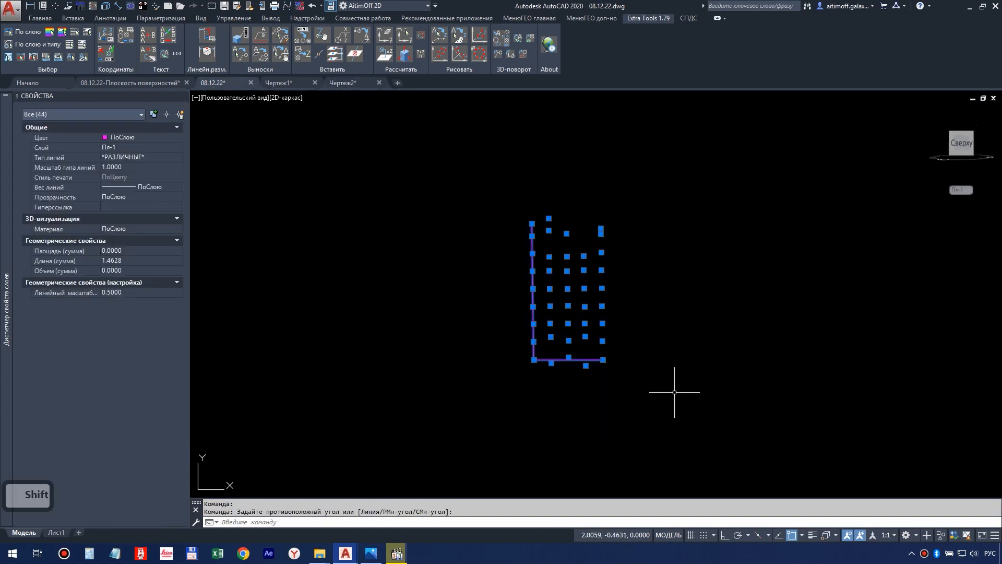
pyautogui.hotkey('ctrl', 'shift', 'c')
pyautogui.write('0')
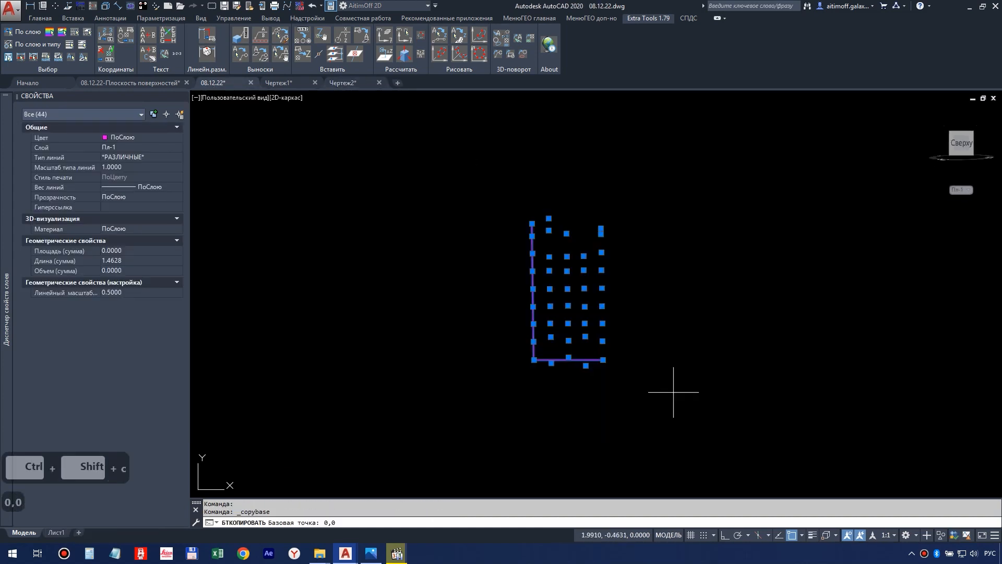
pyautogui.write(',0')
pyautogui.press('Return')
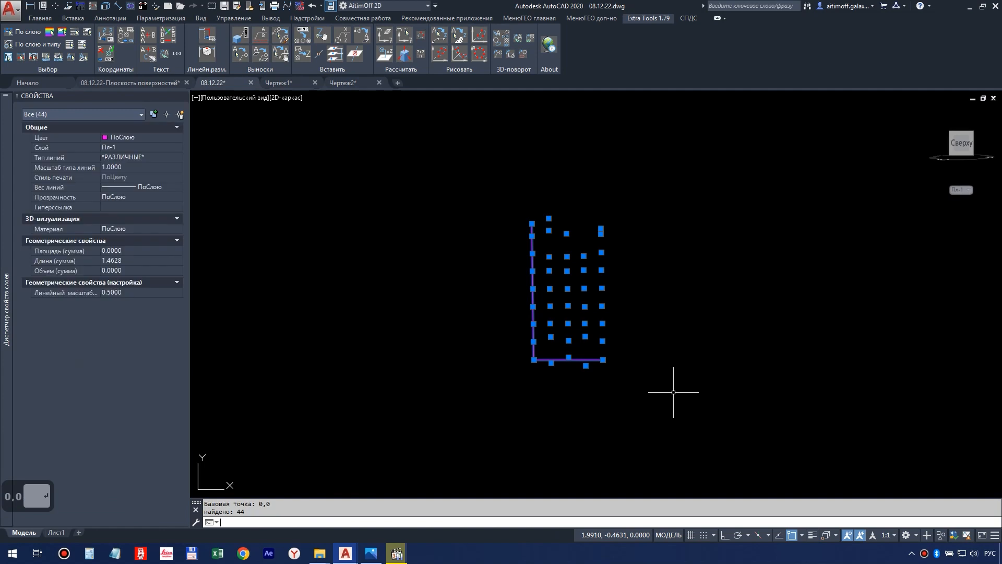
# Paste the copied plate points and border lines into Чертеж2 at 0,0
pyautogui.click(344, 84)
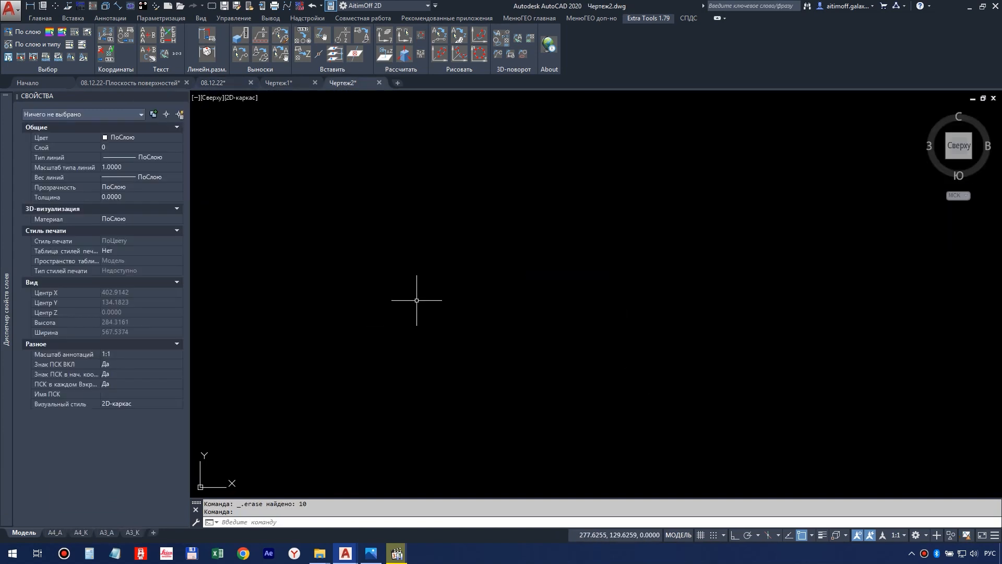
pyautogui.hotkey('ctrl', 'v')
pyautogui.write('0,0')
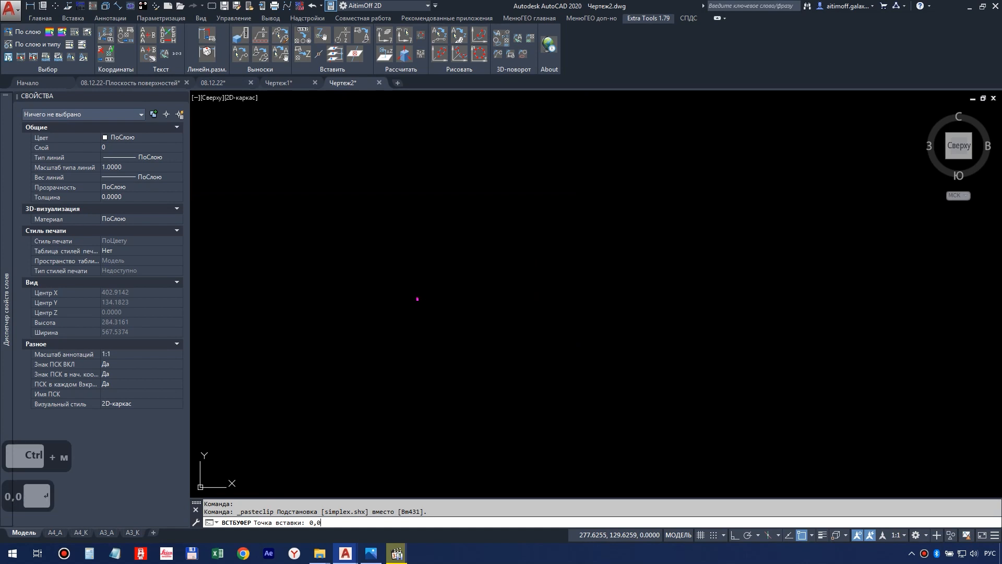
pyautogui.press('Return')
pyautogui.middleClick(448, 284)
pyautogui.middleClick(447, 284)
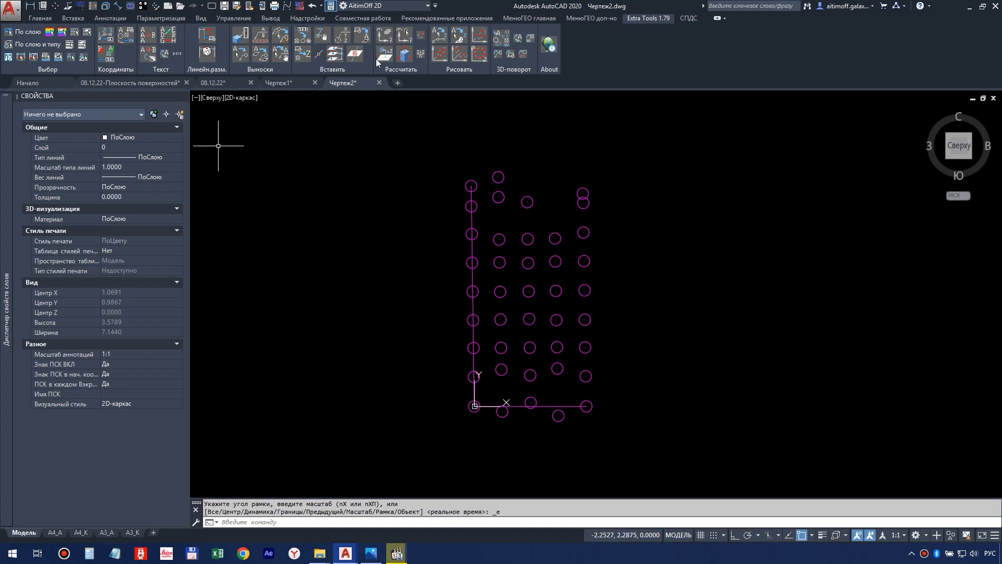
# Generate height labels for all the plate's points with Extra Tools in Рамкой and Точек modes, using text size 0.02 and 3 decimal places
pyautogui.click(303, 57)
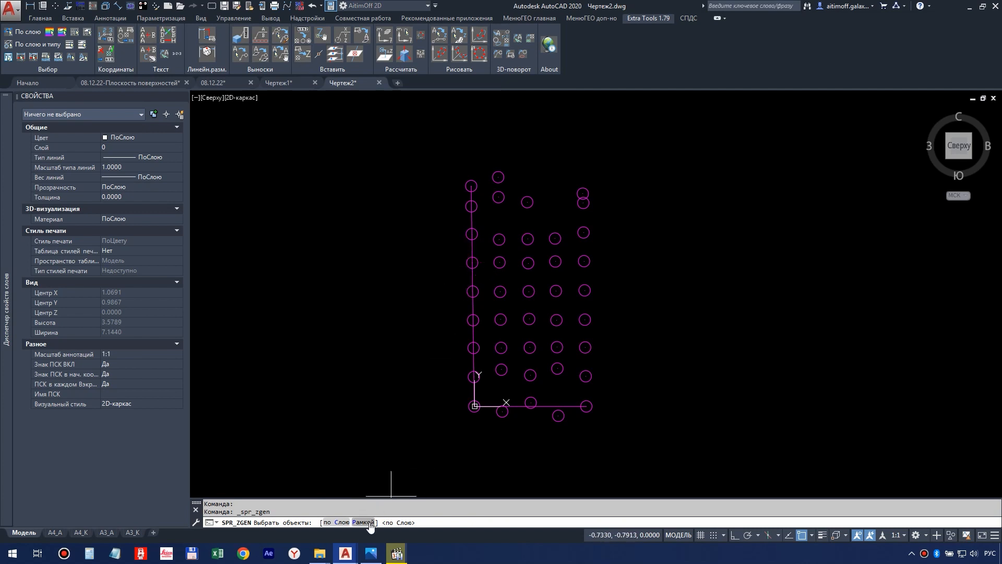
pyautogui.click(355, 522)
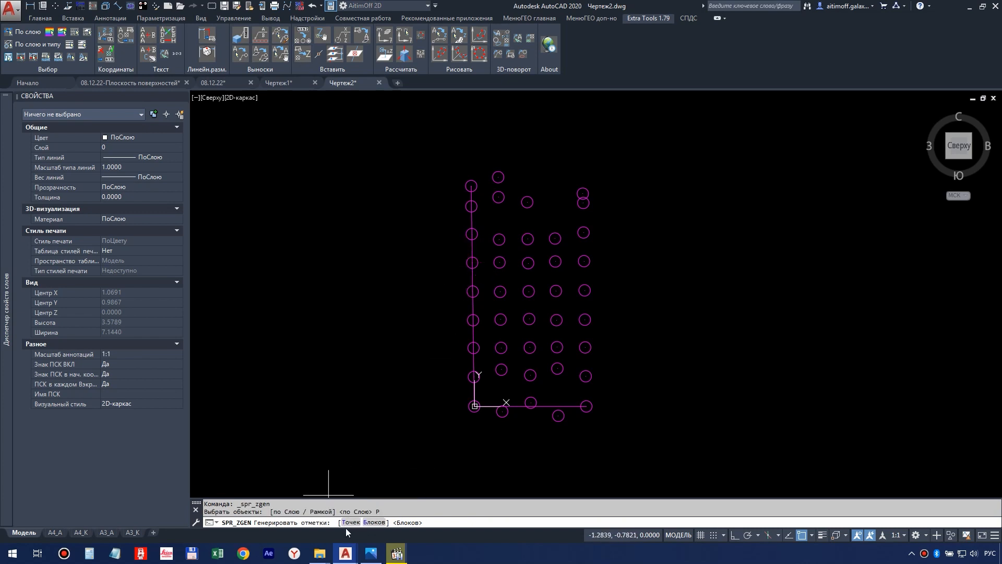
pyautogui.click(398, 145)
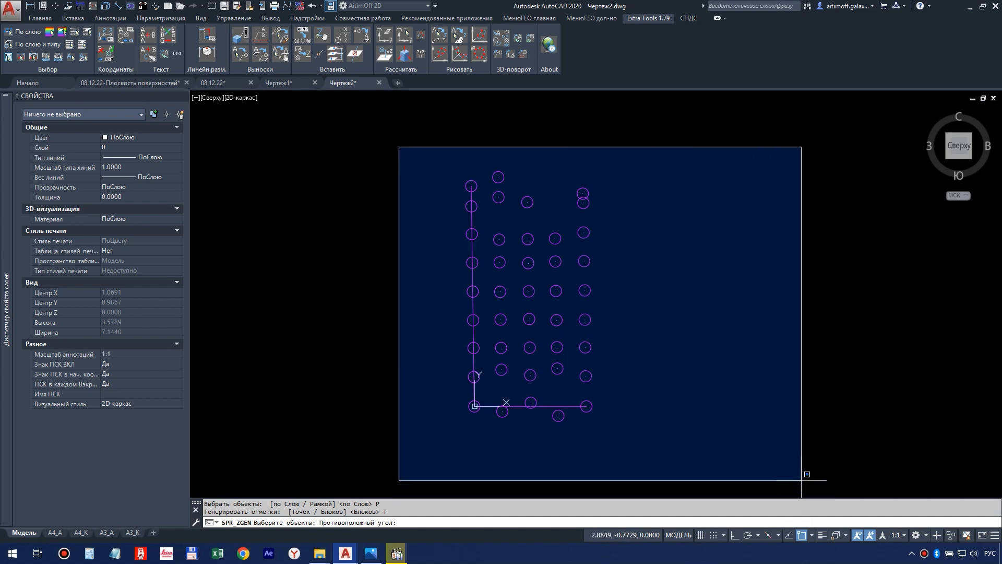
pyautogui.click(814, 489)
pyautogui.press('Return')
pyautogui.write('0')
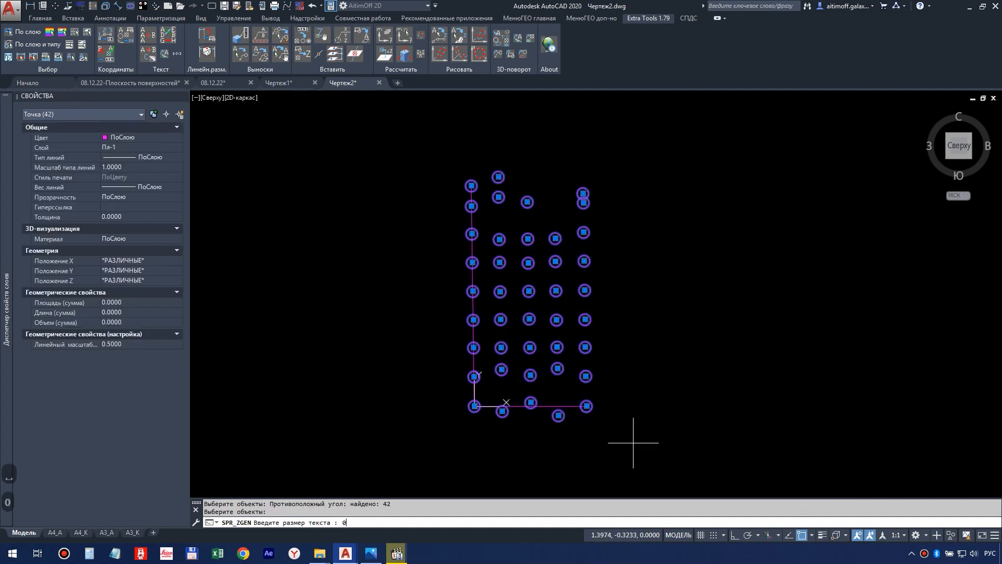
pyautogui.write('.02')
pyautogui.press('Return')
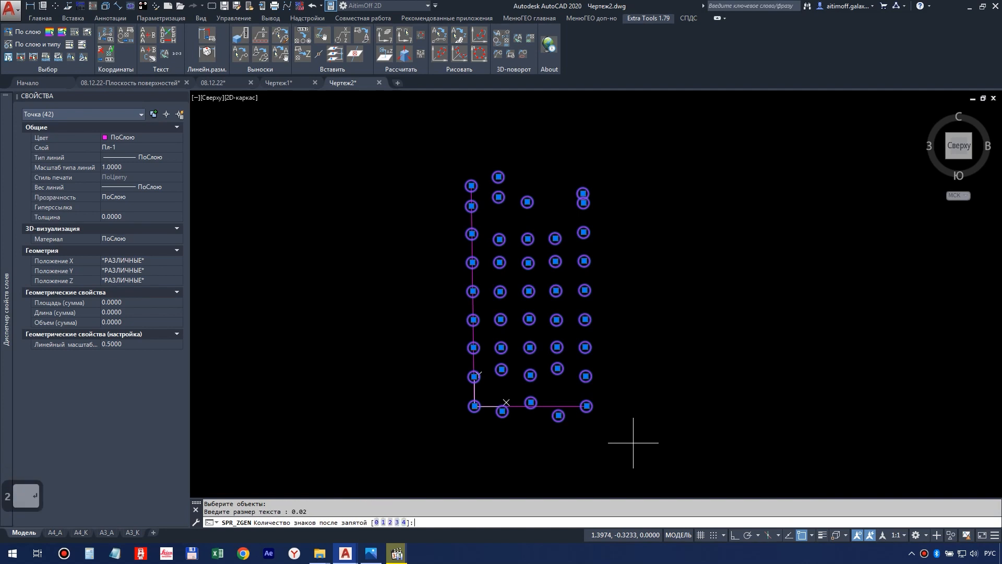
pyautogui.write('3')
pyautogui.press('Return')
pyautogui.scroll(10, 544, 152)
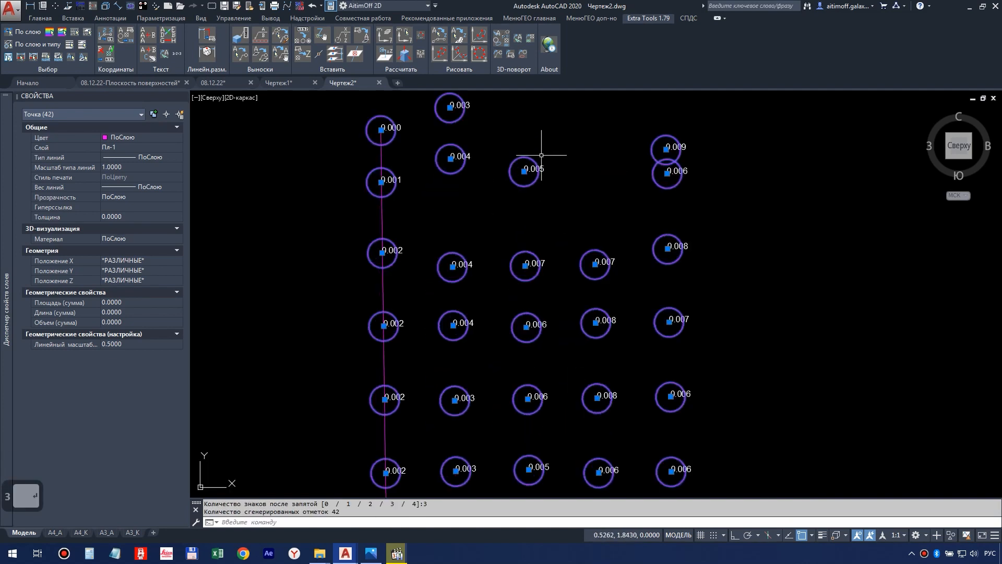
pyautogui.scroll(-5, 533, 242)
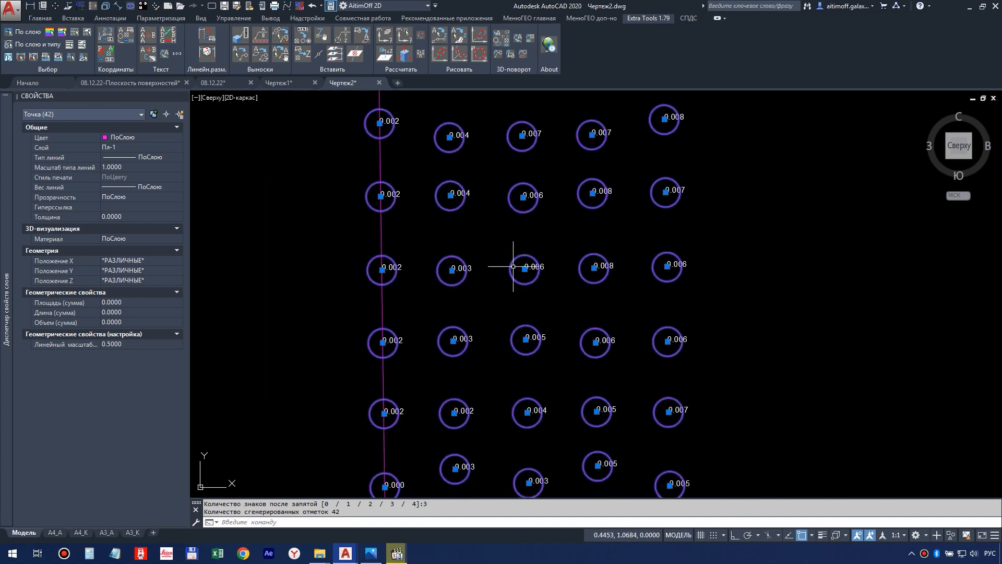
pyautogui.press('Escape')
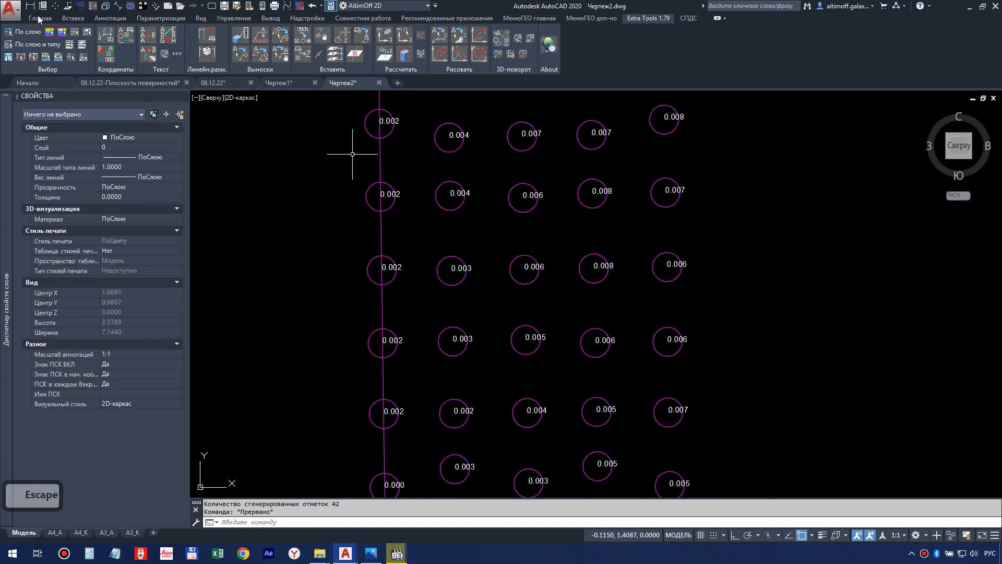
# Set the point display size to 0.01 in absolute units
pyautogui.click(40, 19)
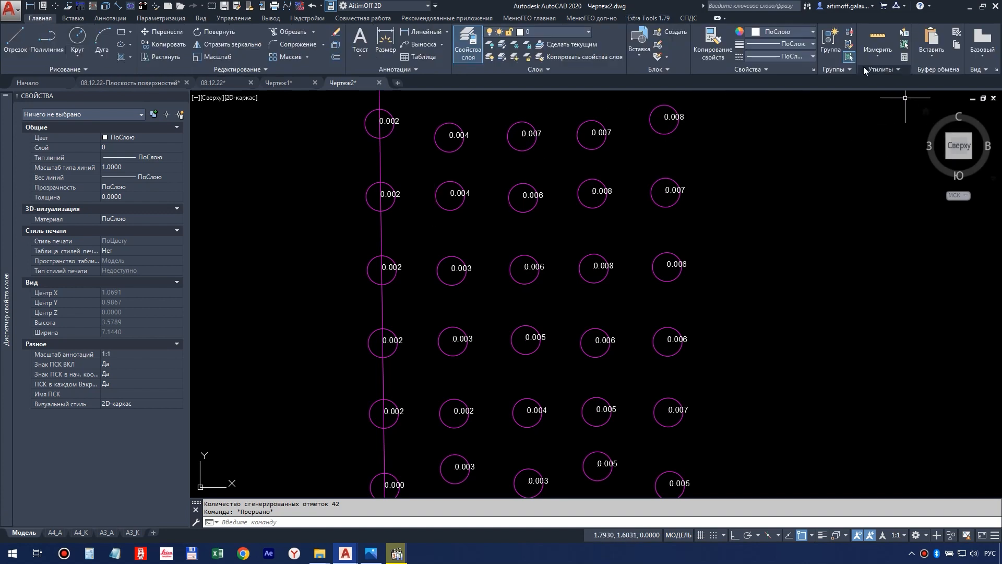
pyautogui.click(891, 71)
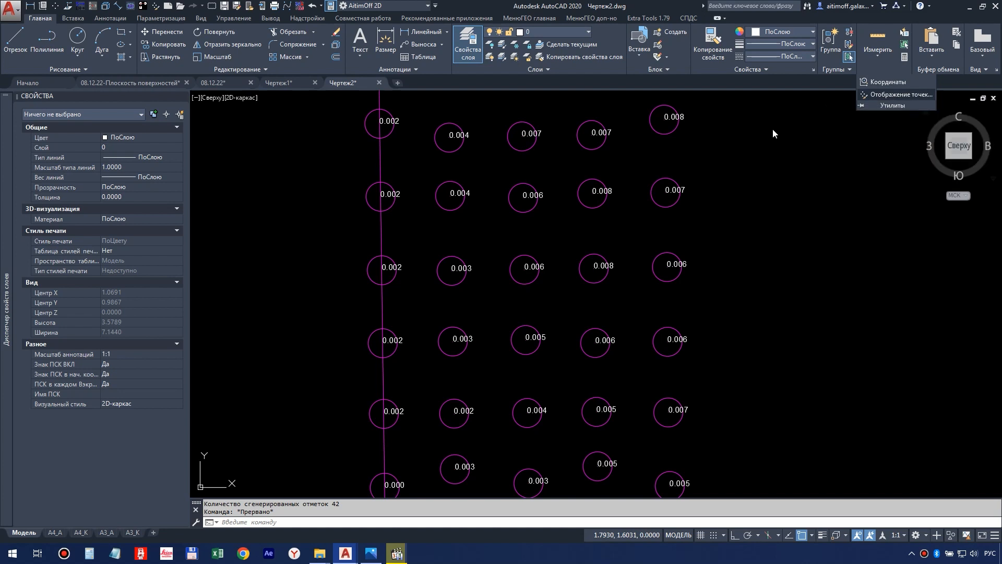
pyautogui.click(902, 94)
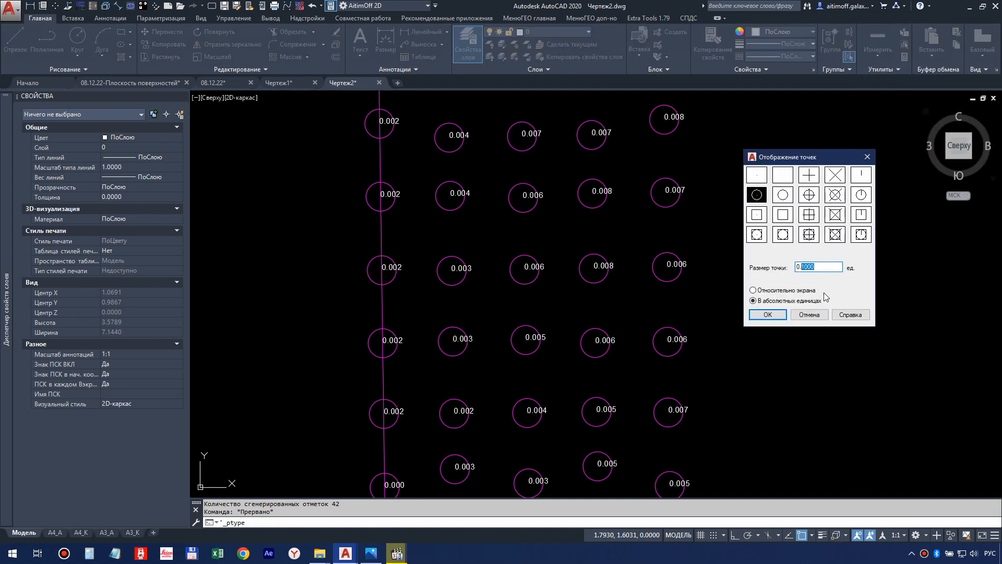
pyautogui.write('02')
pyautogui.press('BackSpace')
pyautogui.write('1')
pyautogui.click(781, 316)
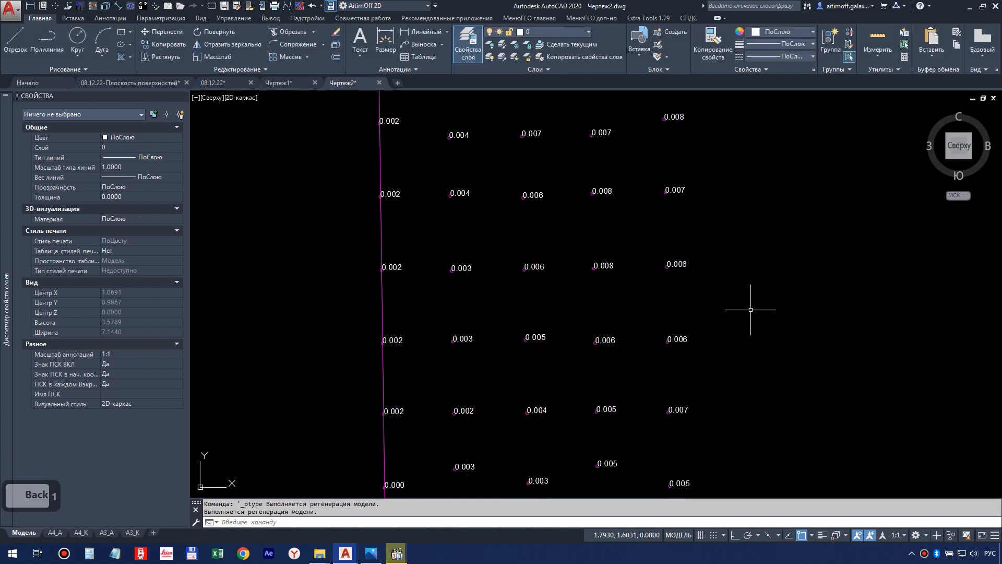
pyautogui.press('Escape')
pyautogui.press('Escape')
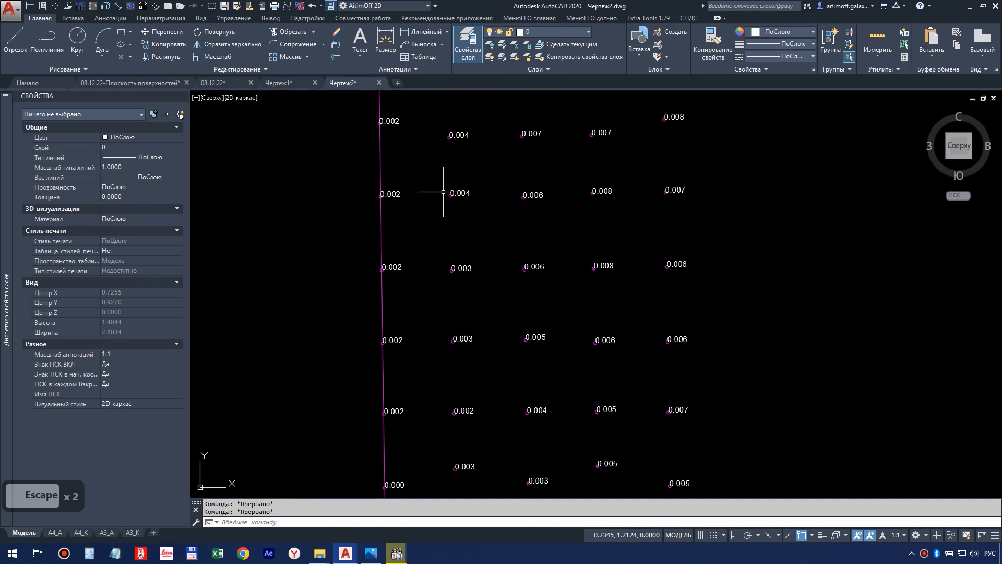
# Multiply all height labels by 1000 with Extra Tools text arithmetic in Рамкой mode, with the 20.560 addition disabled, no decimals and the plus sign on
pyautogui.scroll(5, 459, 190)
pyautogui.scroll(-5, 488, 206)
pyautogui.scroll(4, 503, 386)
pyautogui.scroll(-5, 503, 385)
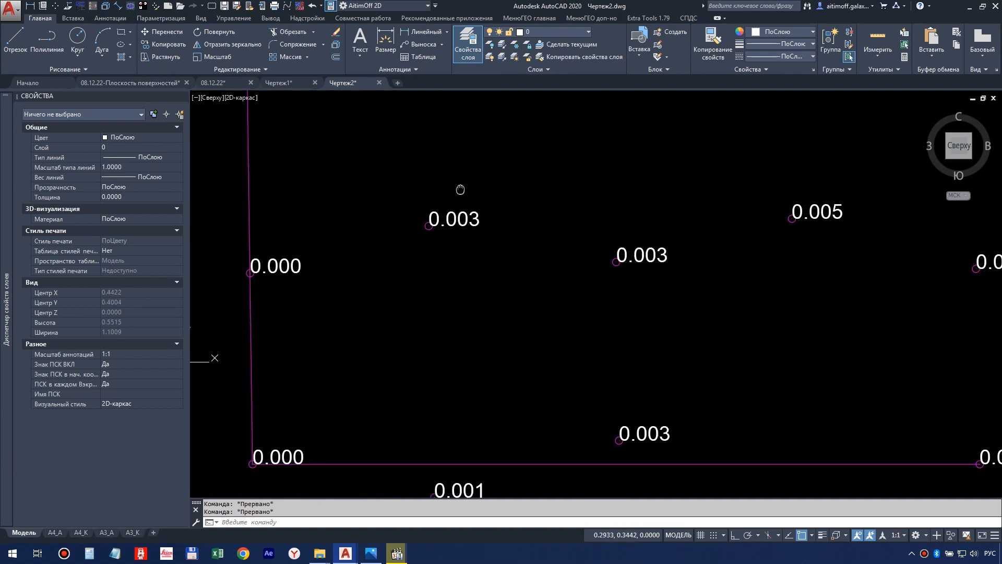
pyautogui.scroll(3, 523, 261)
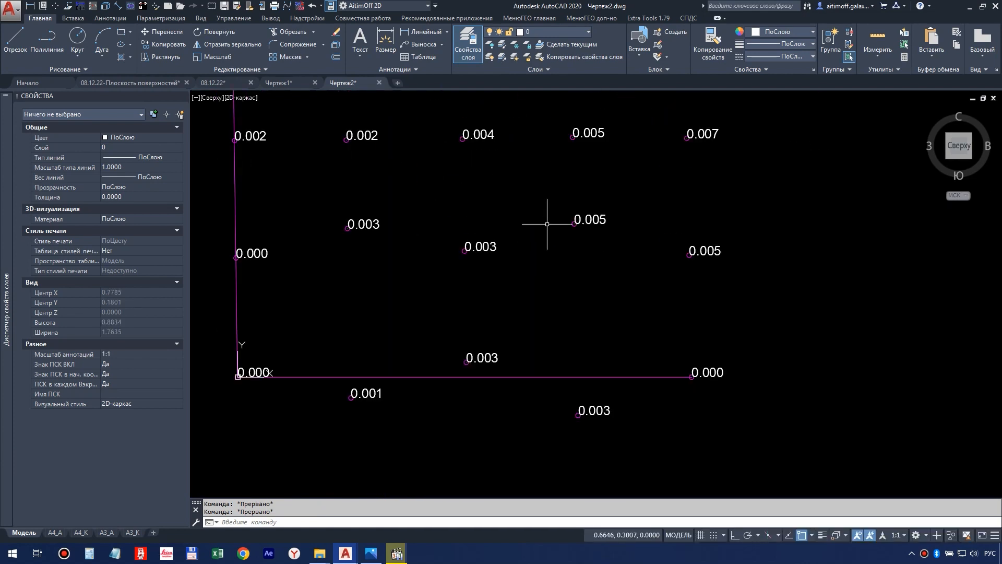
pyautogui.scroll(-4, 544, 219)
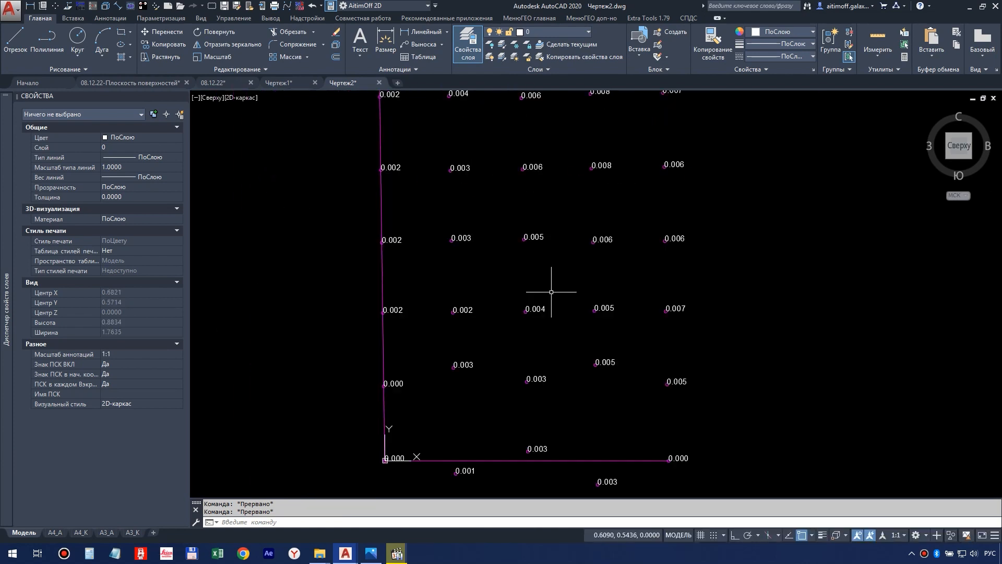
pyautogui.click(649, 18)
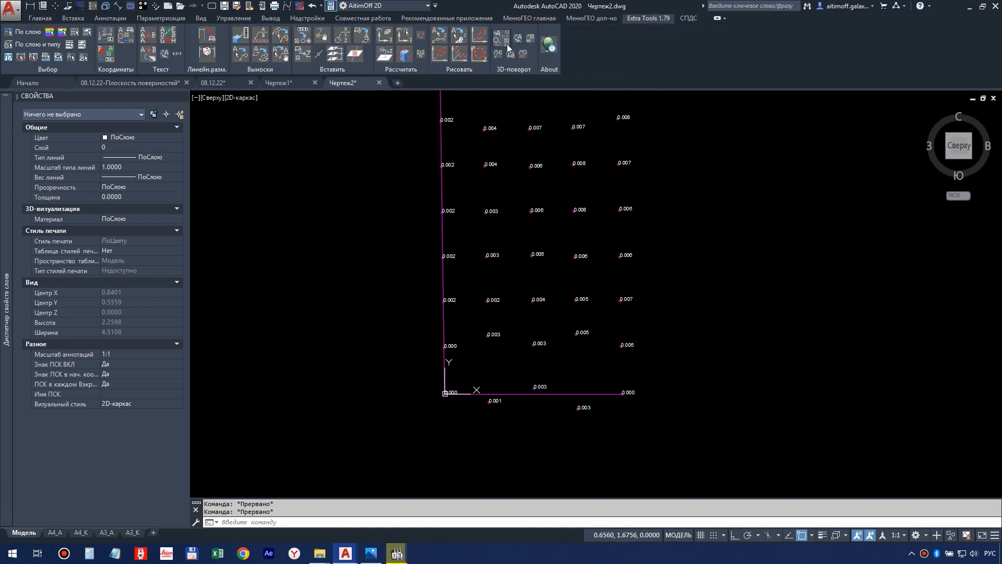
pyautogui.click(155, 36)
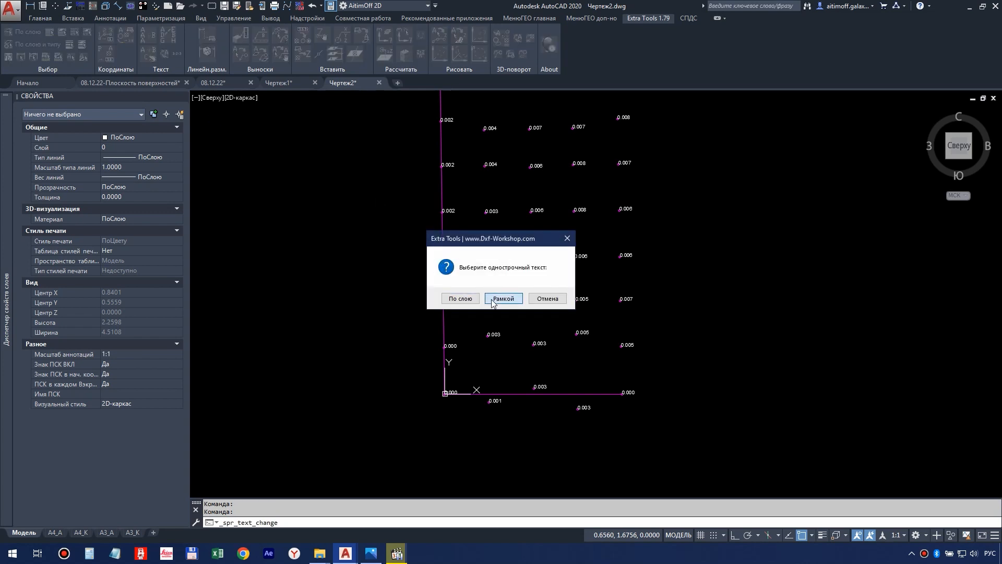
pyautogui.click(493, 300)
pyautogui.click(381, 101)
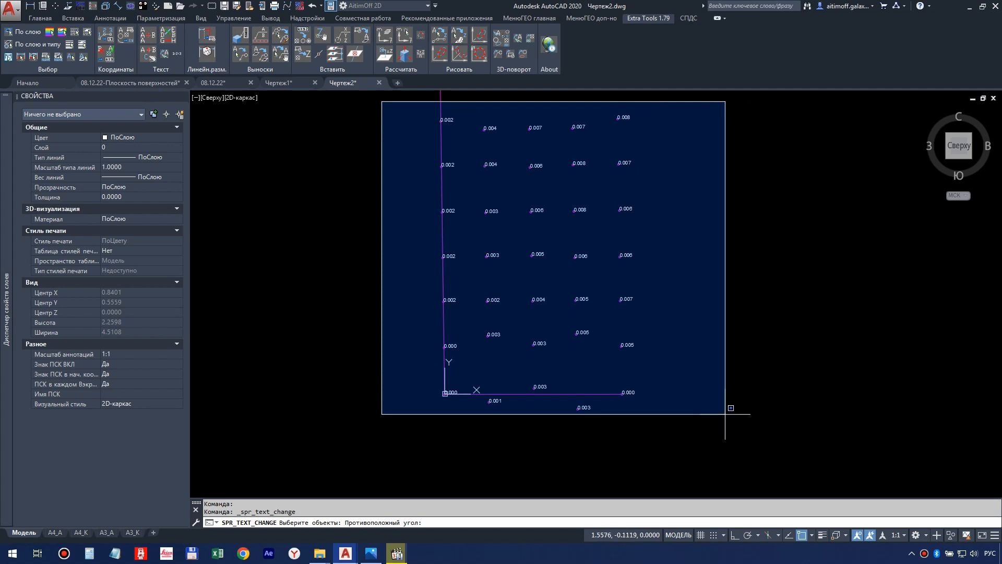
pyautogui.click(731, 410)
pyautogui.scroll(-4, 731, 409)
pyautogui.click(561, 214)
pyautogui.click(666, 299)
pyautogui.scroll(2, 681, 384)
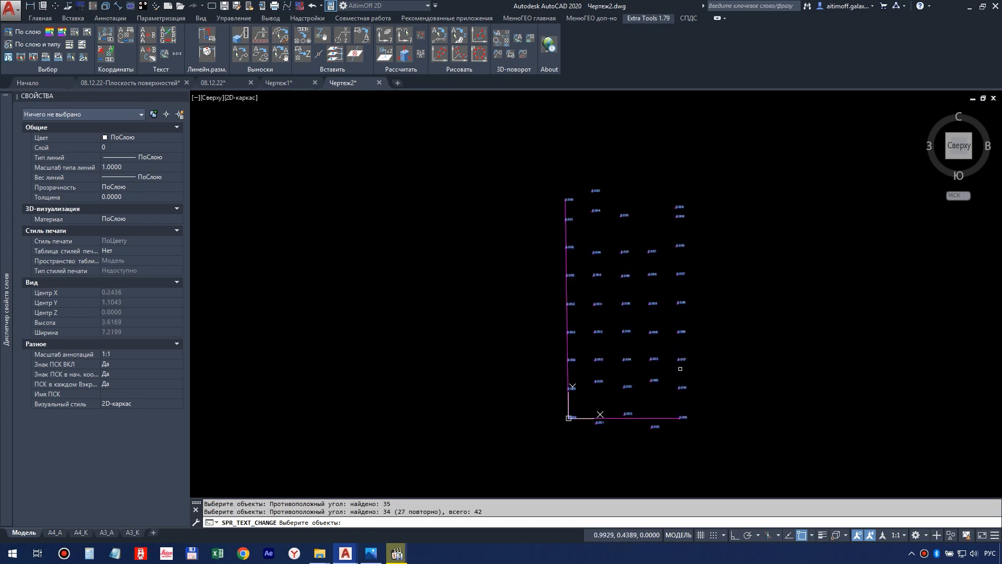
pyautogui.press('Return')
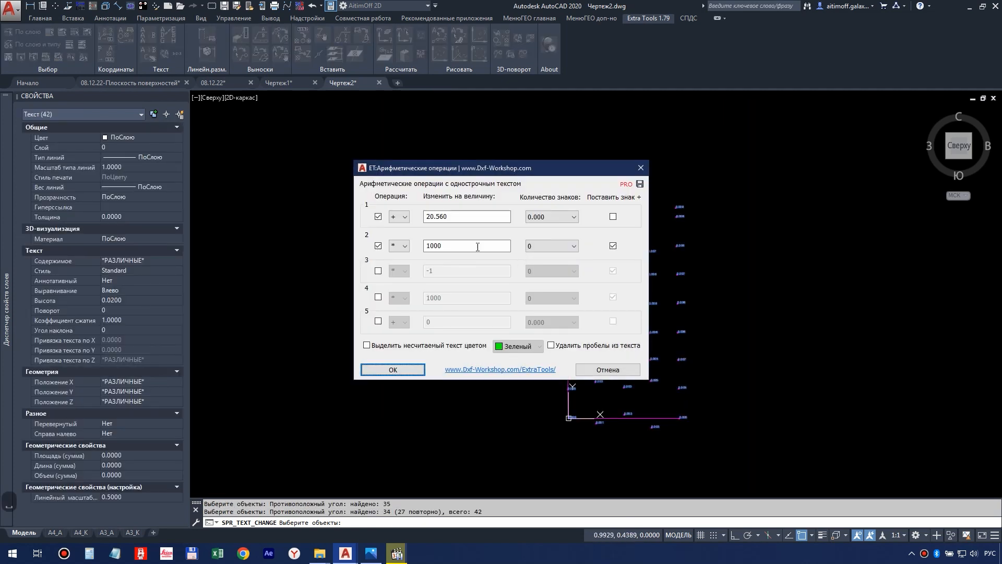
pyautogui.click(378, 216)
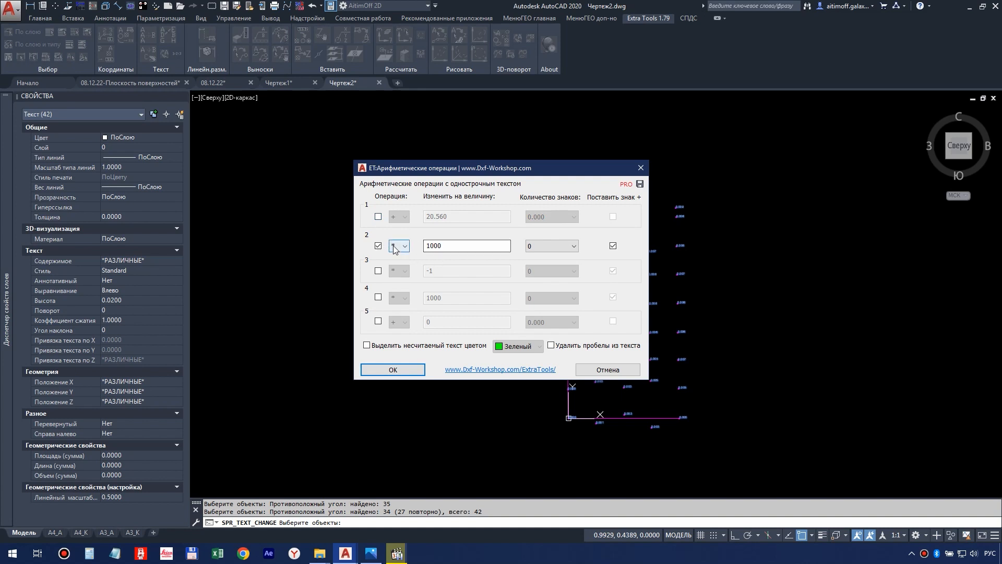
pyautogui.click(539, 252)
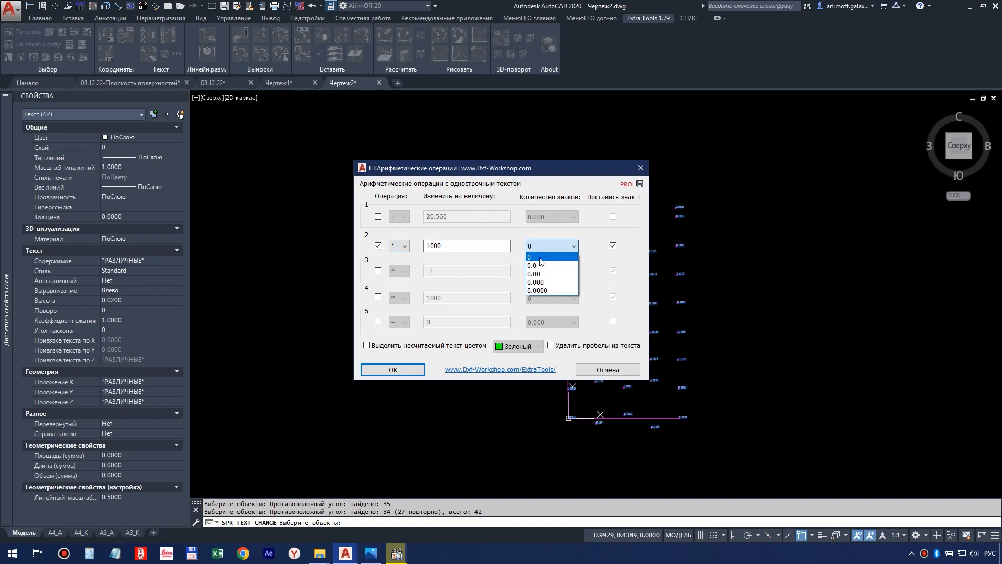
pyautogui.click(538, 249)
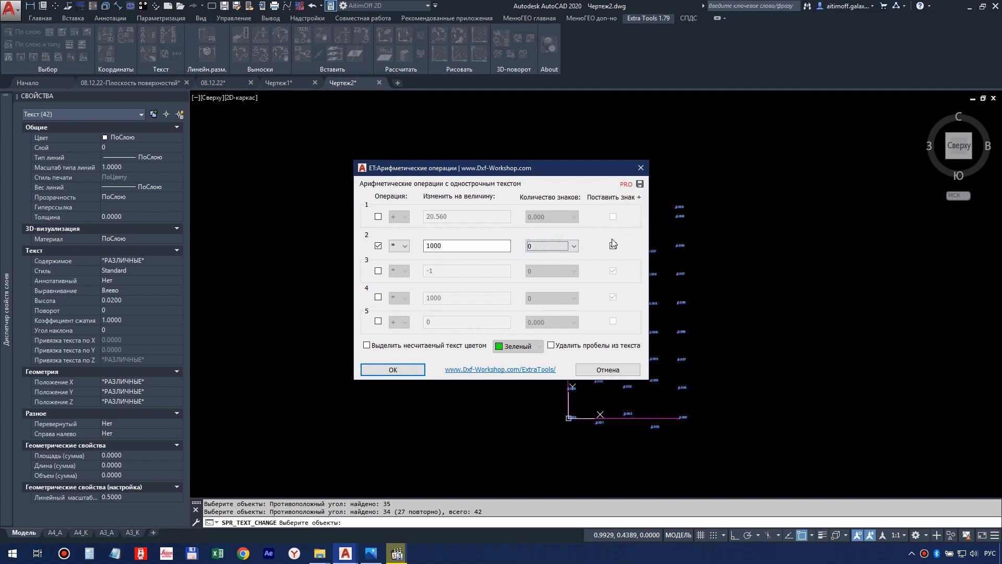
pyautogui.click(404, 375)
# Deselect the labels and examine the recalculated height values across the plate and along its border lines
pyautogui.scroll(5, 566, 291)
pyautogui.scroll(-4, 468, 170)
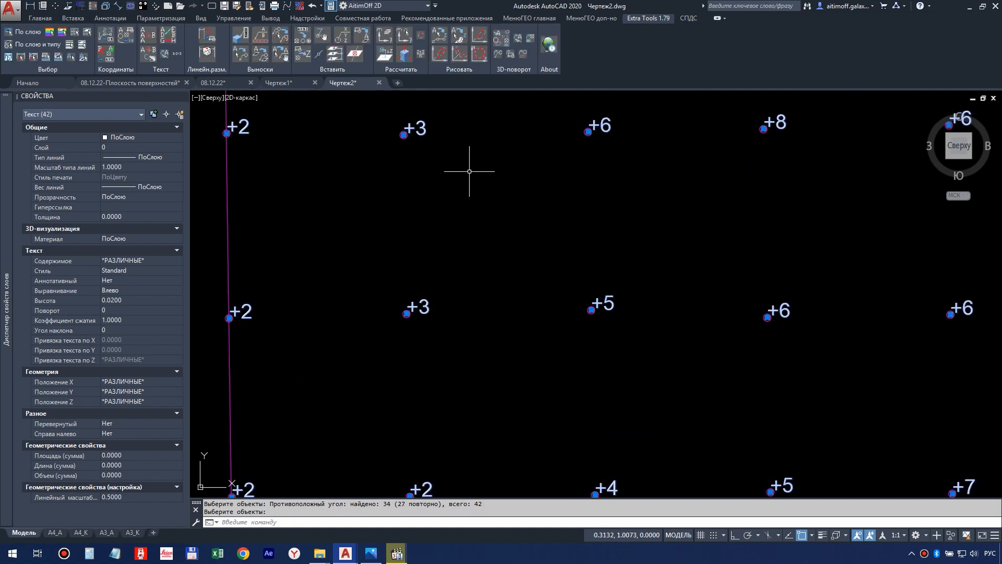
pyautogui.press('Escape')
pyautogui.scroll(1, 604, 318)
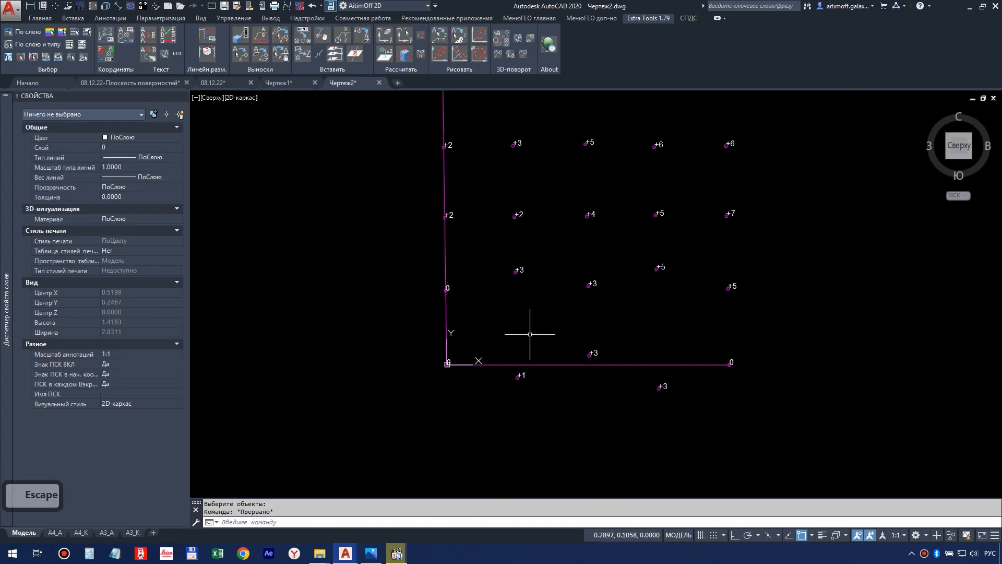
pyautogui.moveTo(700, 339); pyautogui.dragTo(688, 370, button='middle')
pyautogui.scroll(-4, 688, 370)
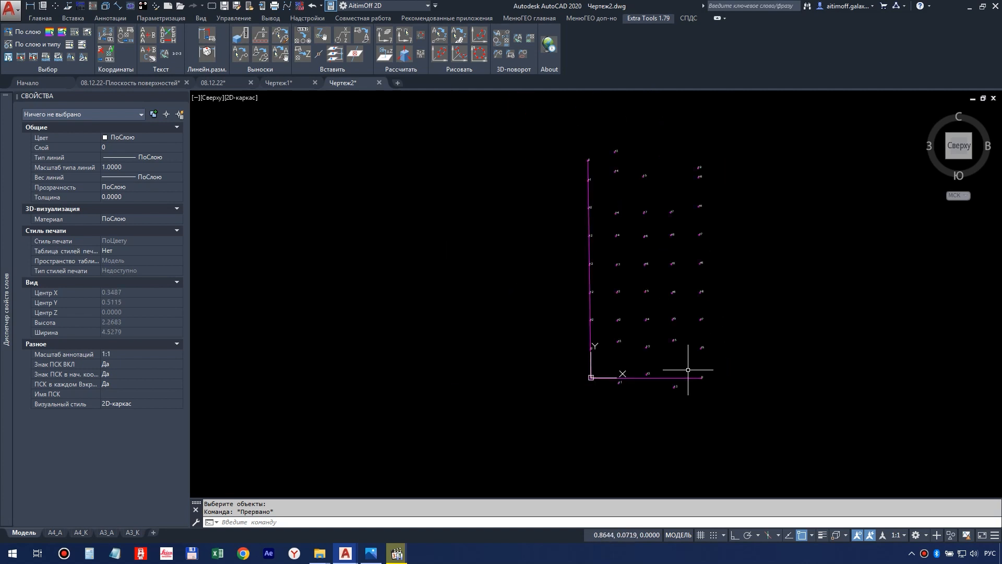
pyautogui.scroll(2, 690, 370)
pyautogui.scroll(2, 694, 382)
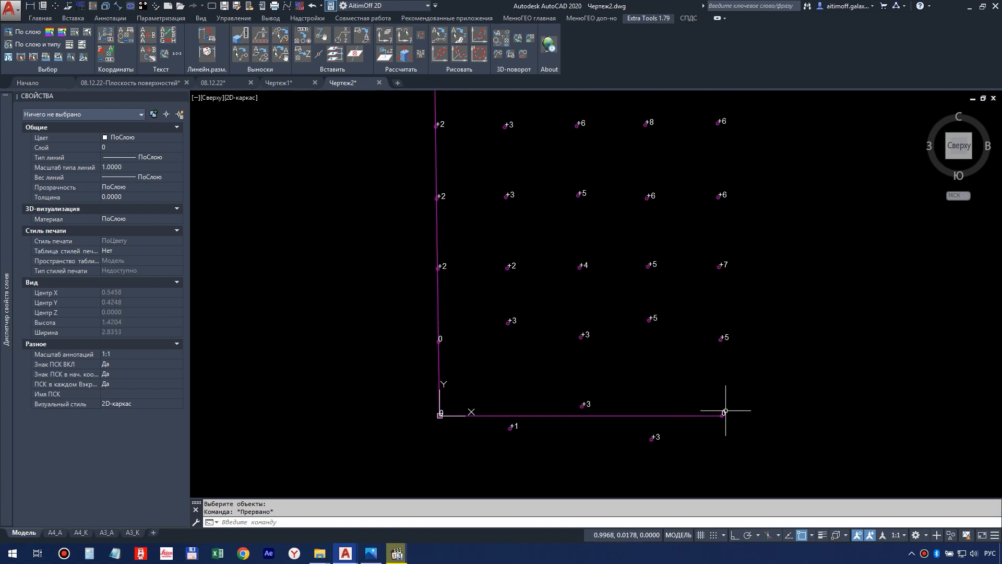
# Examine the millimetre deviation labels on the plate's interior points and along its long border line
pyautogui.moveTo(446, 306); pyautogui.dragTo(472, 440, button='middle')
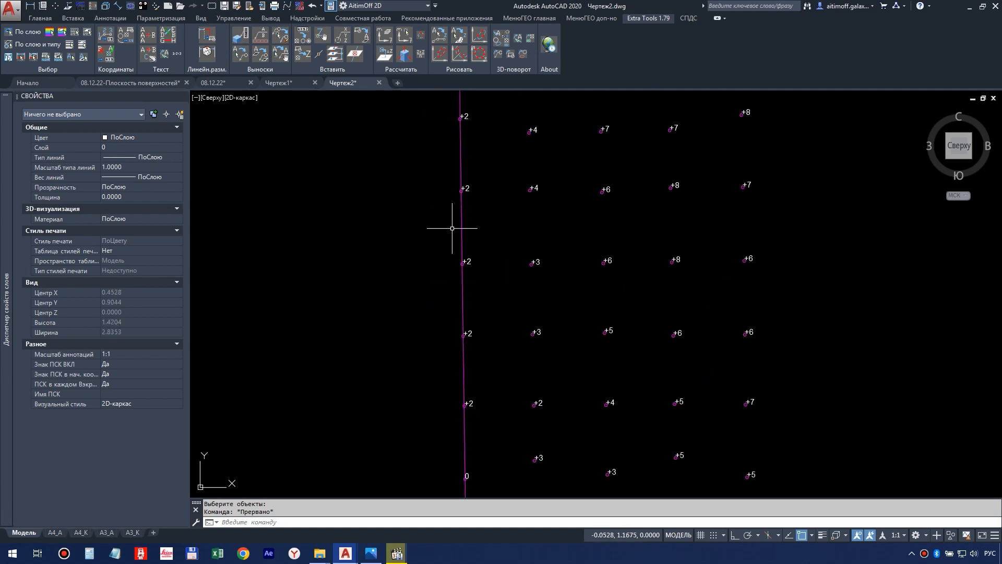
pyautogui.moveTo(452, 235); pyautogui.dragTo(458, 317, button='middle')
pyautogui.scroll(-2, 457, 317)
pyautogui.moveTo(470, 175); pyautogui.dragTo(455, 106, button='middle')
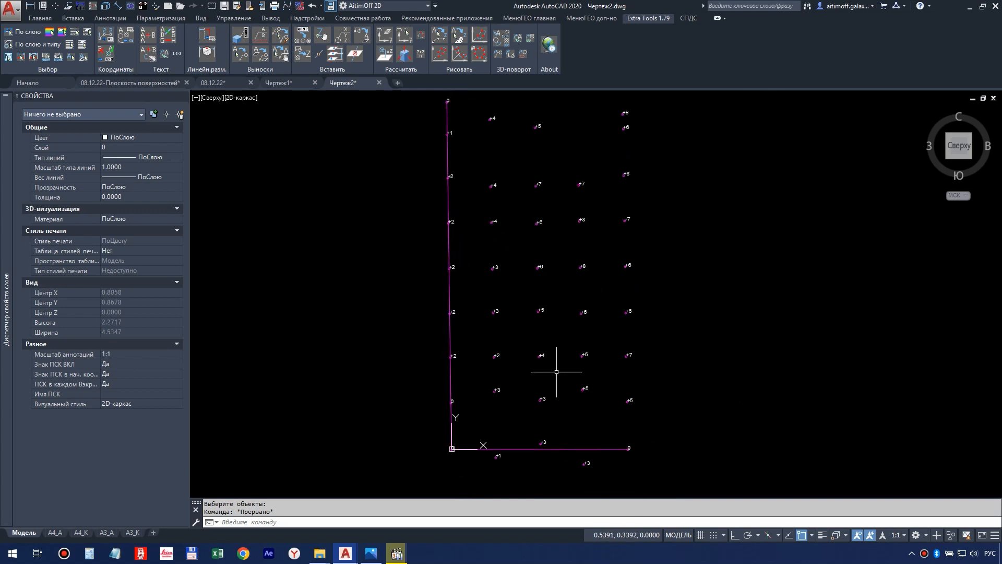
pyautogui.scroll(6, 544, 318)
pyautogui.scroll(-4, 544, 316)
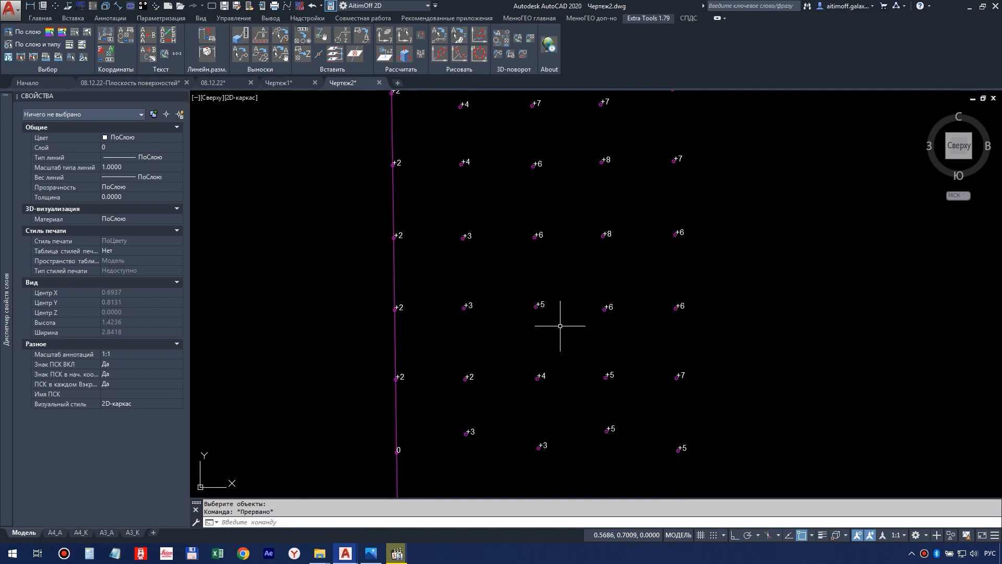
pyautogui.scroll(4, 557, 321)
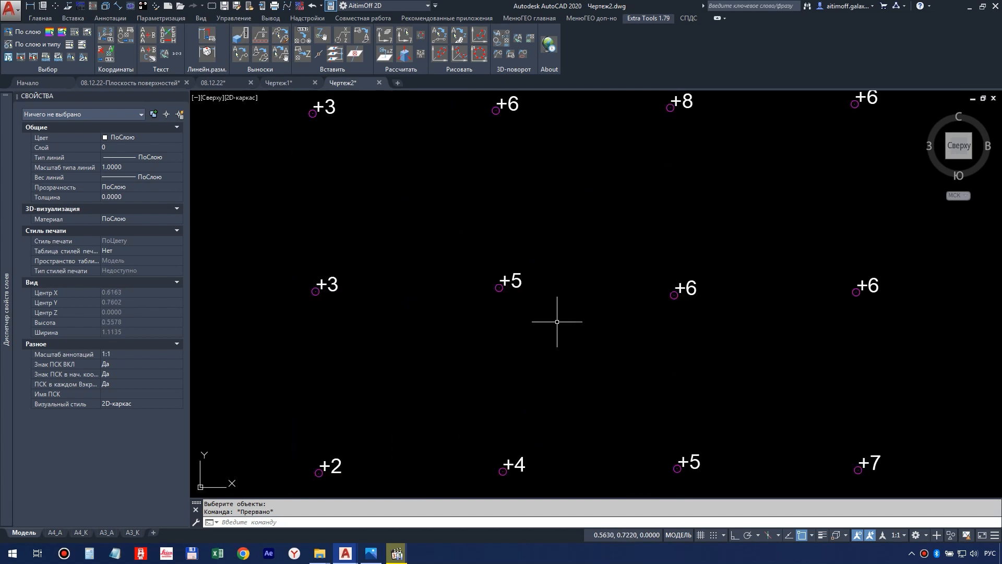
pyautogui.scroll(2, 500, 299)
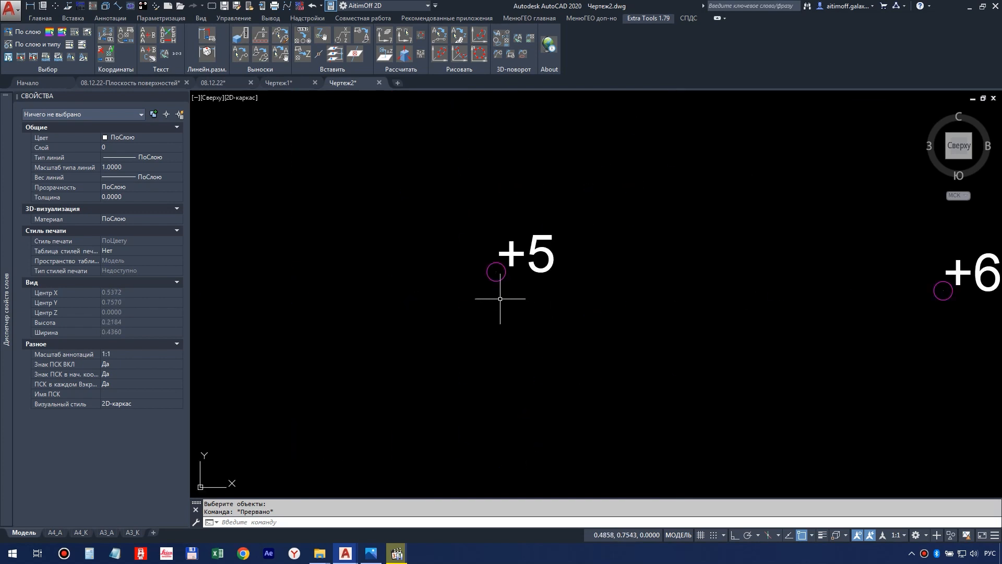
pyautogui.scroll(-8, 501, 299)
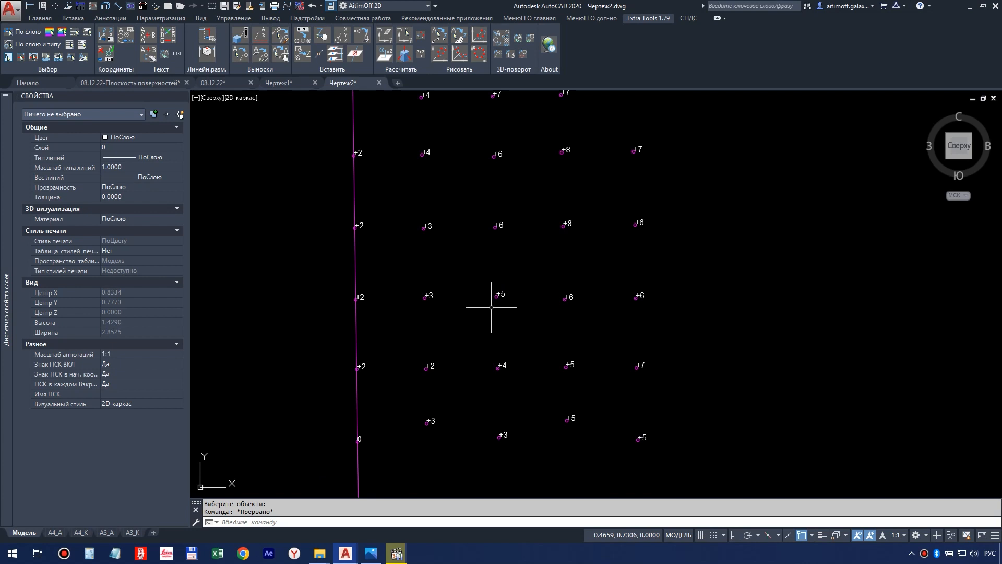
pyautogui.scroll(-2, 494, 313)
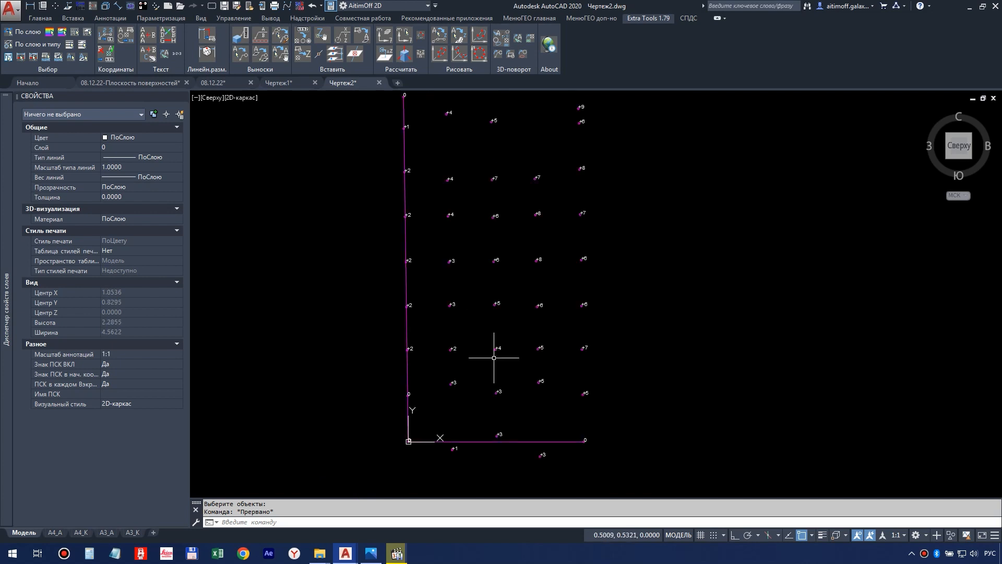
pyautogui.moveTo(484, 306); pyautogui.dragTo(496, 355, button='middle')
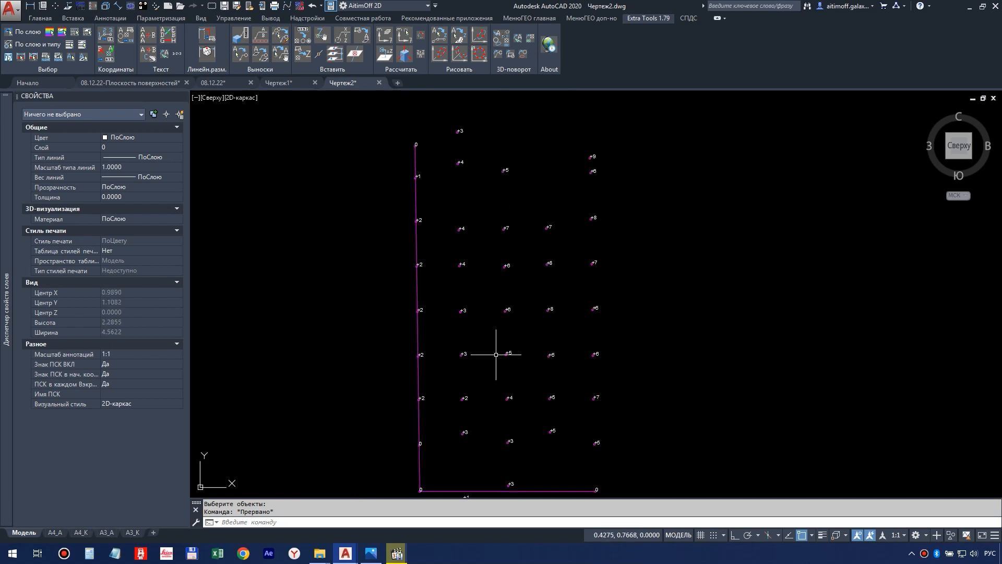
pyautogui.scroll(-1, 474, 328)
# Select all of the plate's height labels as objects similar to one +4 label and copy them to the clipboard
pyautogui.scroll(6, 476, 280)
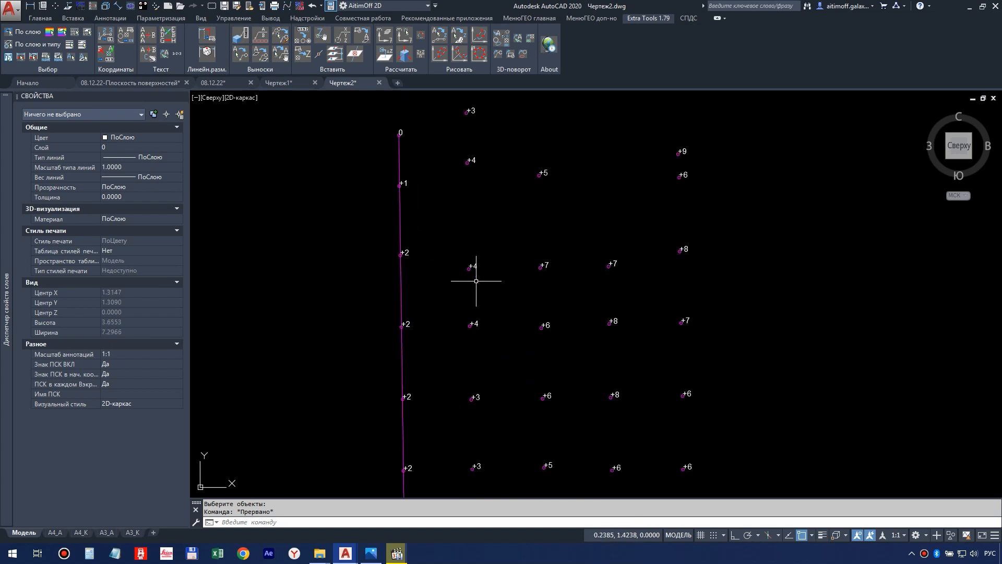
pyautogui.click(503, 272)
pyautogui.click(472, 233)
pyautogui.scroll(-3, 470, 225)
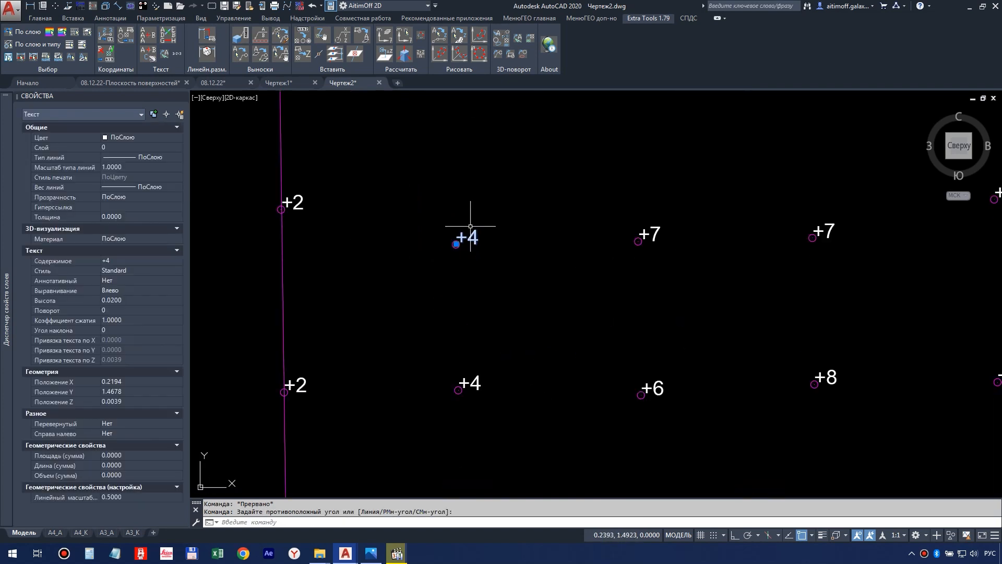
pyautogui.write('ВВ')
pyautogui.press('space')
pyautogui.scroll(-6, 491, 230)
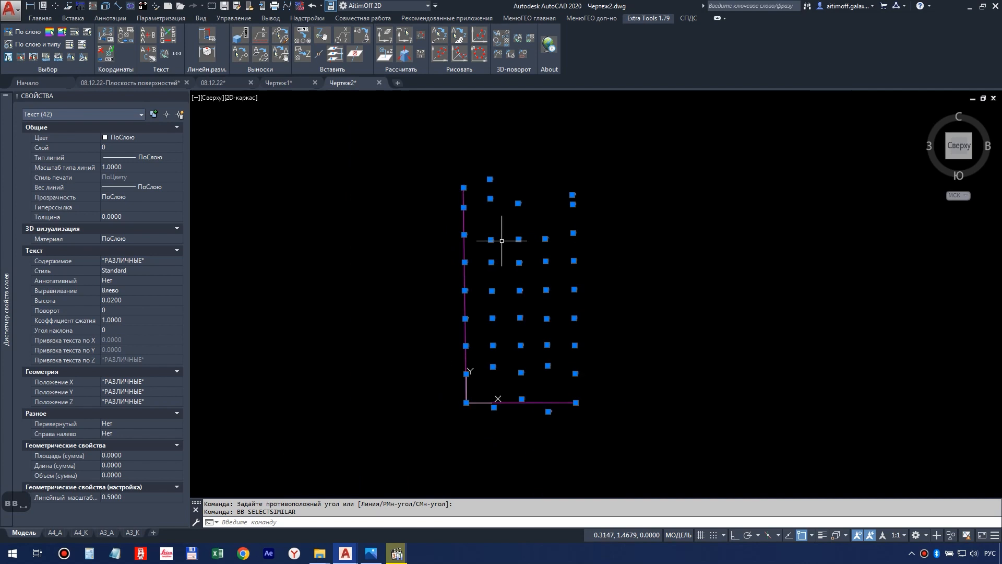
pyautogui.hotkey('ctrl', 'c')
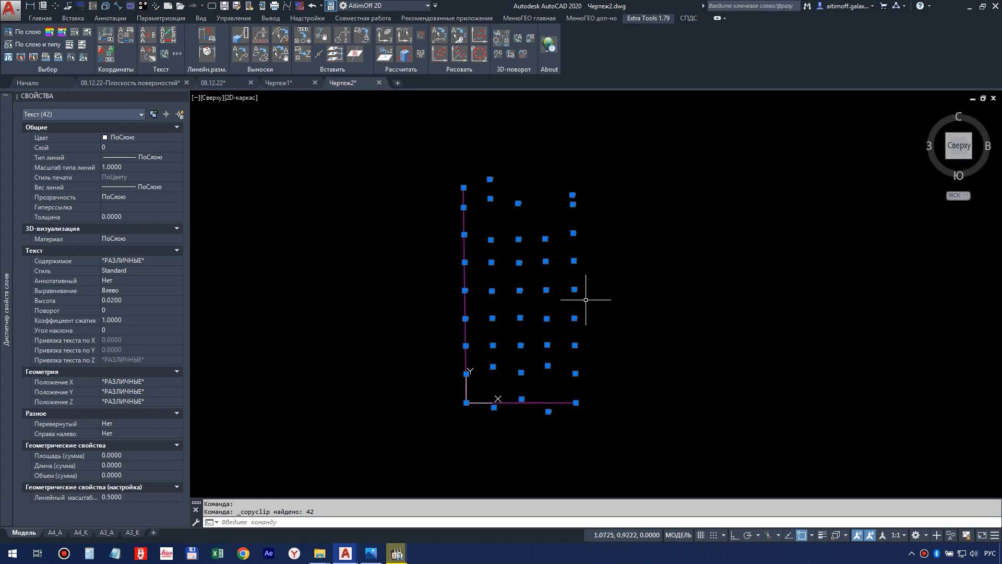
pyautogui.press('shift')
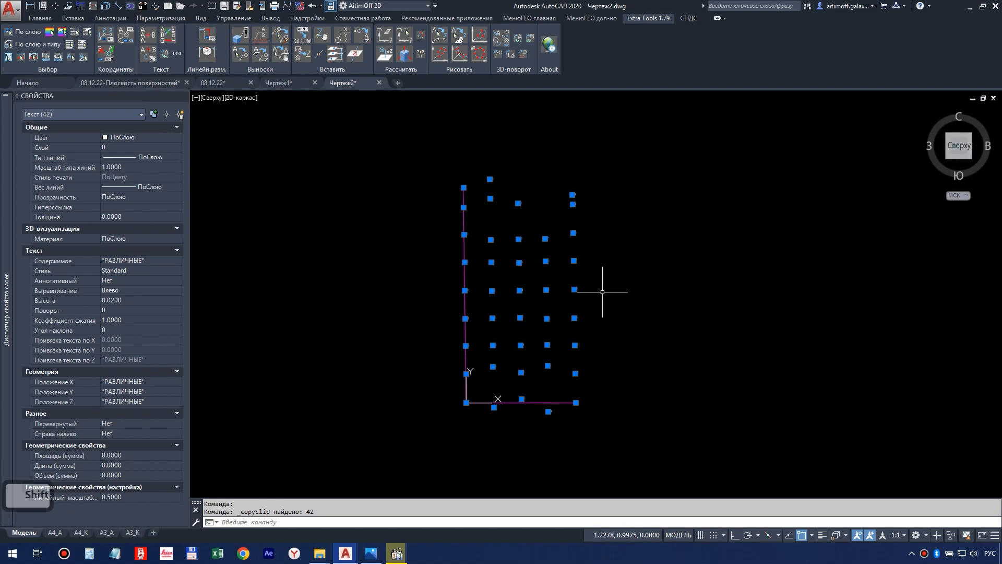
pyautogui.hotkey('ctrl', 'shift', 'c')
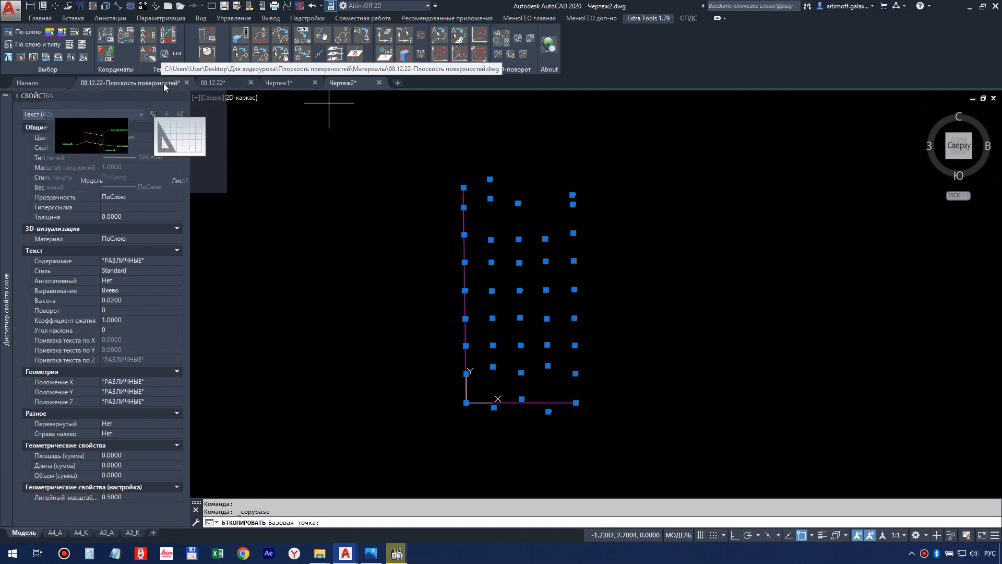
# Switch to 08.12.22.dwg, restore the Пл-1 UCS and paste the copied height labels at 0,0
pyautogui.click(230, 80)
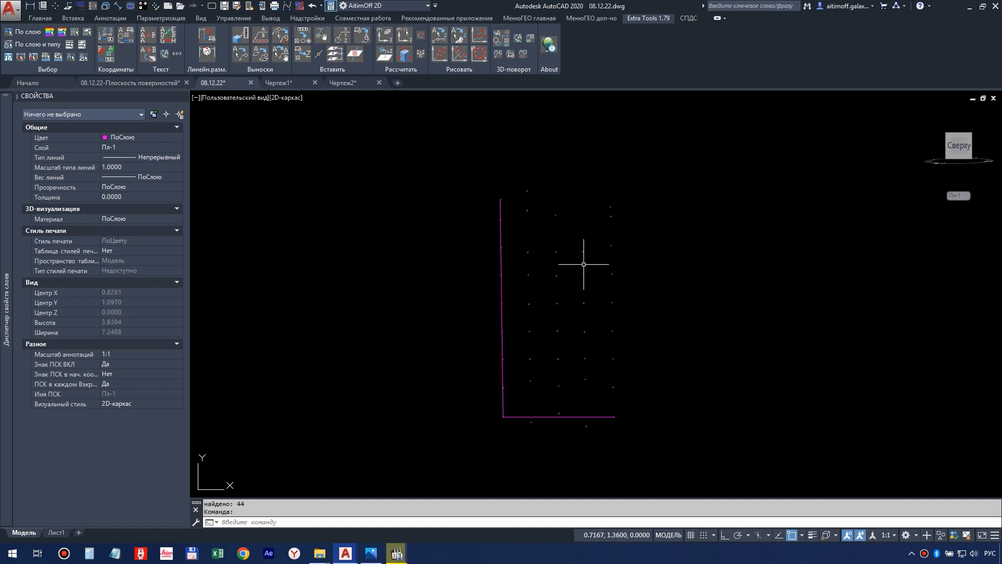
pyautogui.click(960, 196)
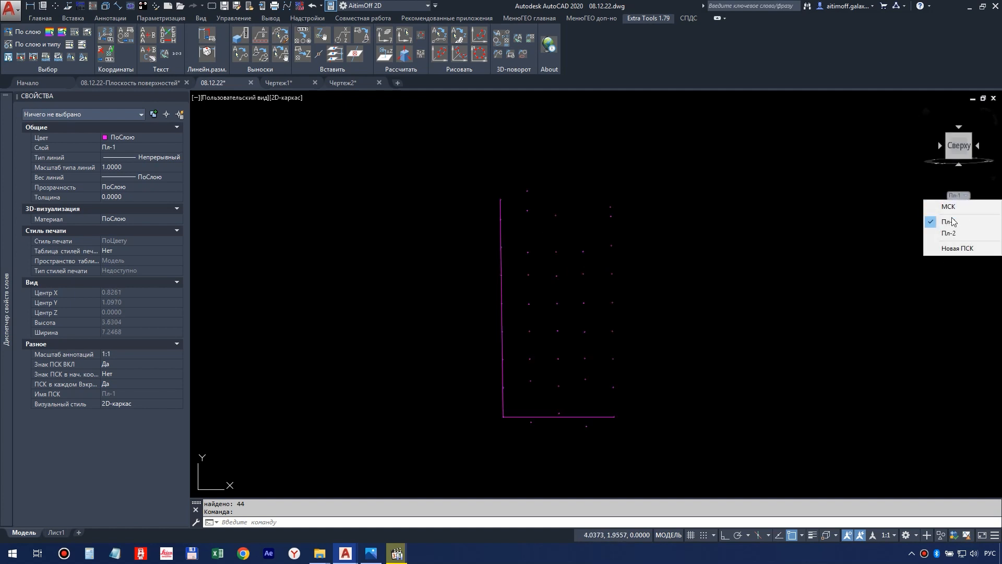
pyautogui.click(950, 222)
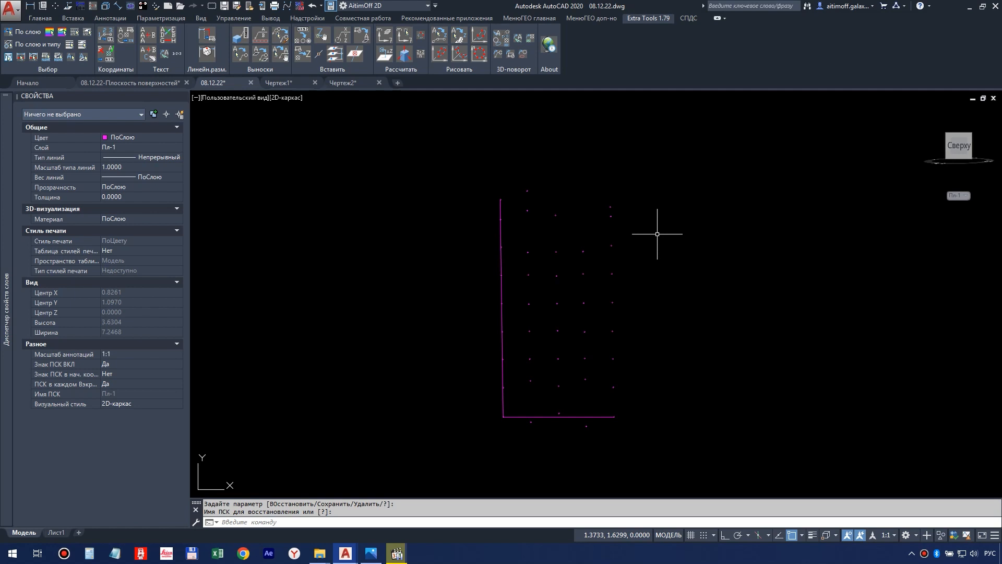
pyautogui.press('ctrl')
pyautogui.hotkey('ctrl', 'v')
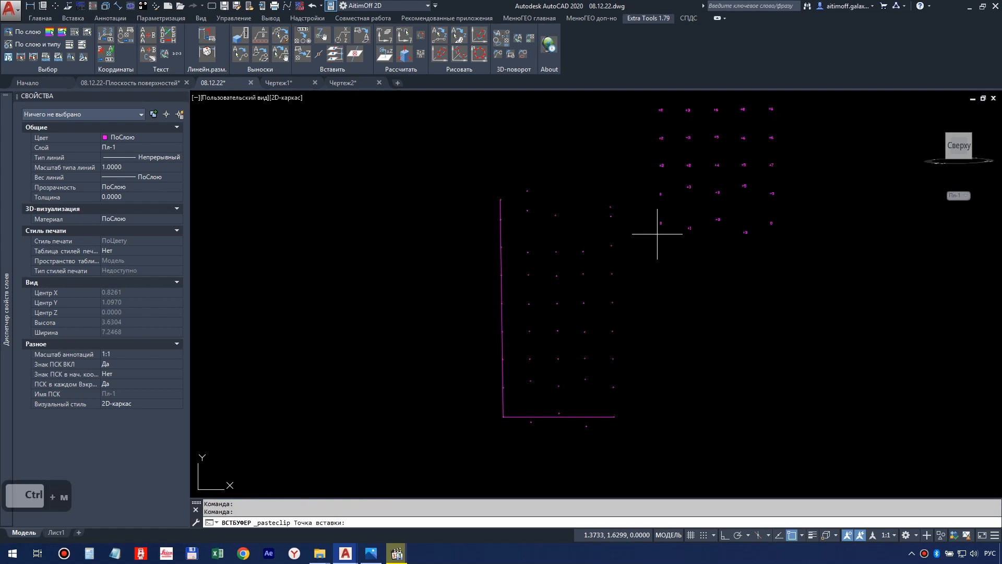
pyautogui.write('0,0')
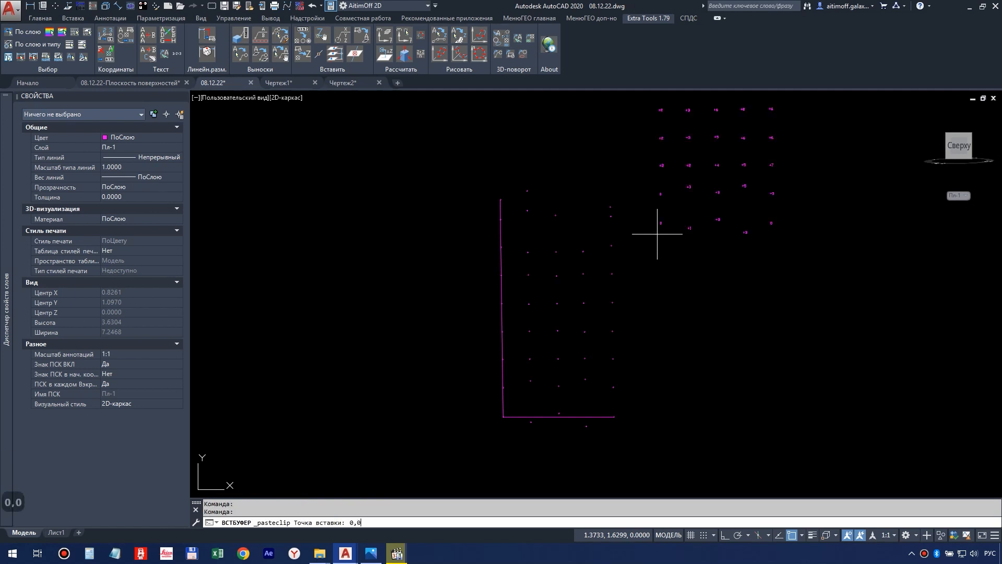
pyautogui.press('Return')
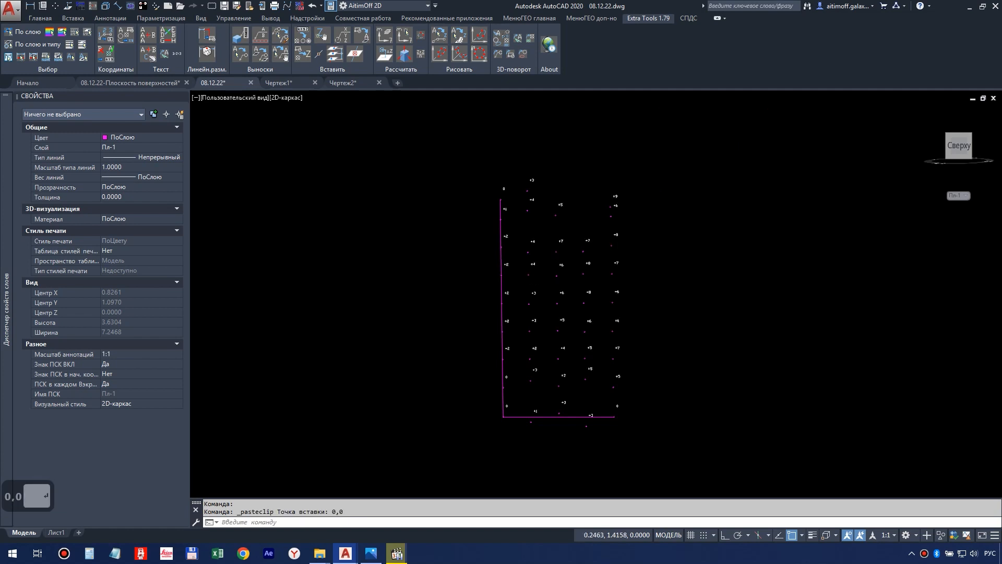
# Make the saved Пл-2 UCS current for the second plate
pyautogui.hotkey('ctrl', 'F12')
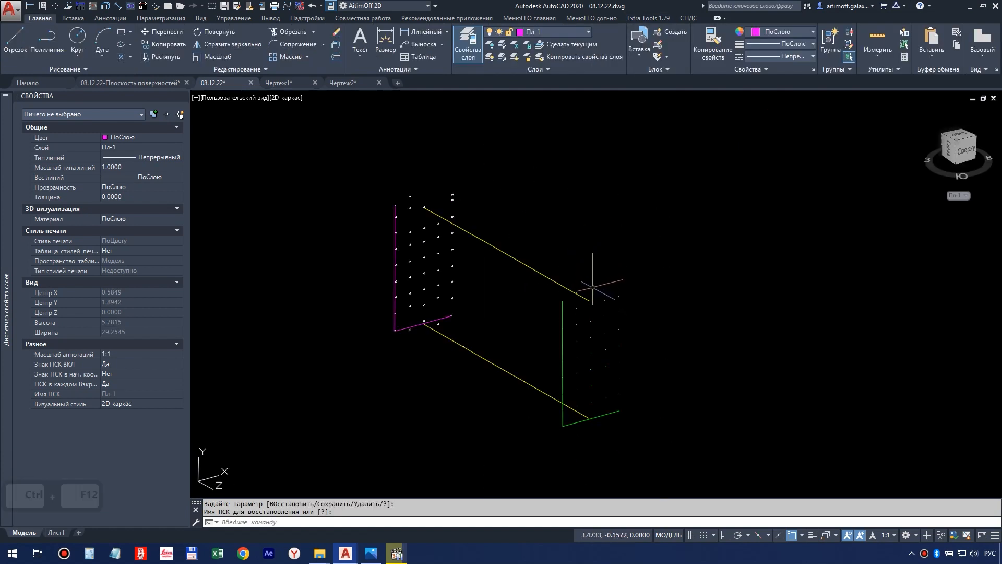
pyautogui.click(965, 194)
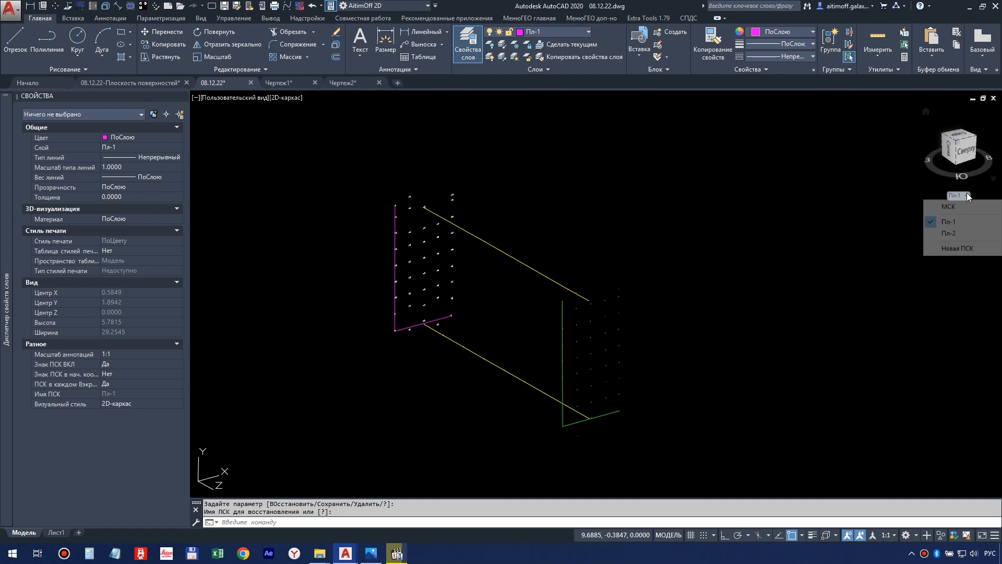
pyautogui.click(953, 235)
# Select one point and the lower border line of the green Пл-2 plate and extend the selection to all similar objects
pyautogui.scroll(4, 541, 365)
pyautogui.click(649, 312)
pyautogui.click(604, 291)
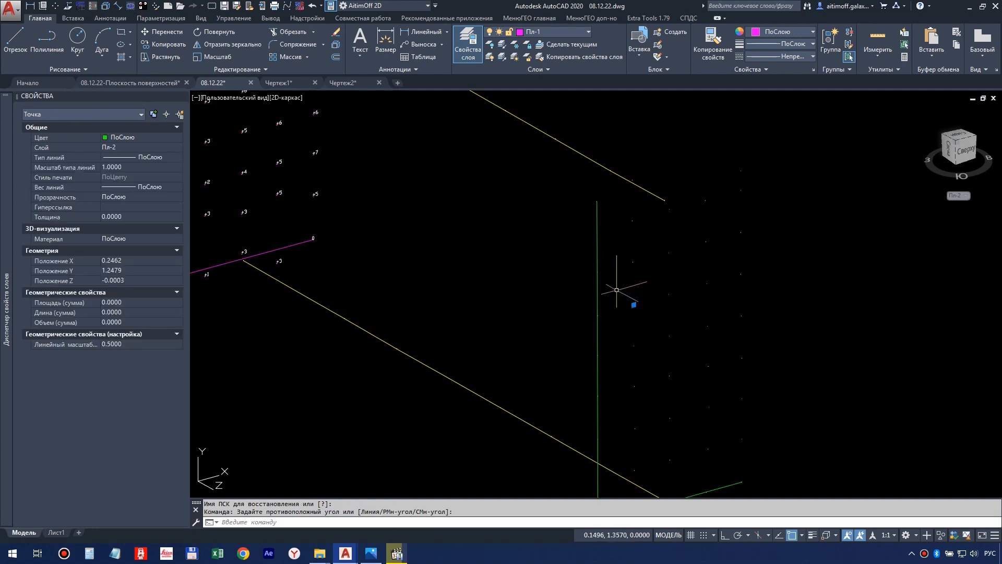
pyautogui.moveTo(614, 296); pyautogui.dragTo(386, 224, button='middle')
pyautogui.moveTo(489, 321); pyautogui.dragTo(508, 246, button='middle')
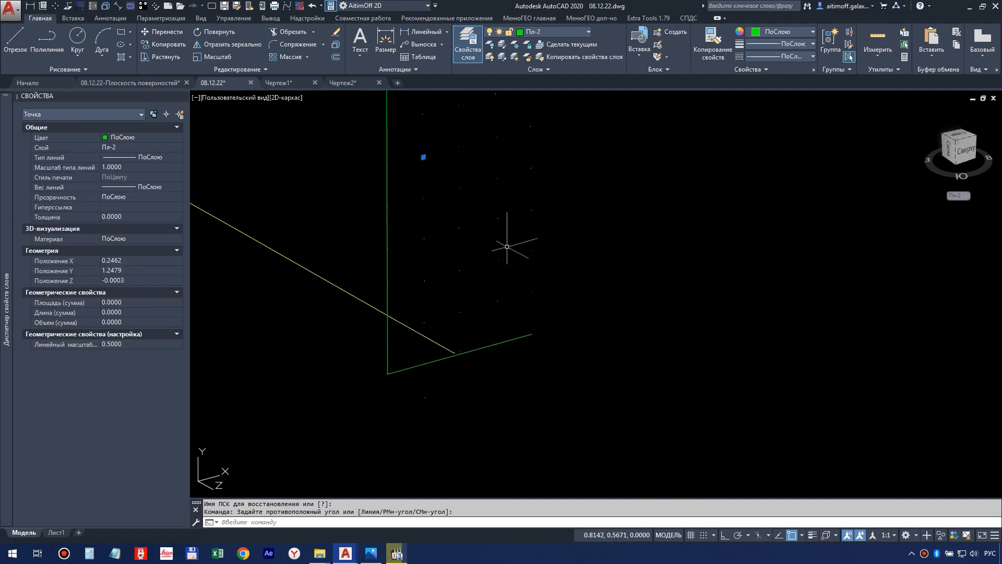
pyautogui.scroll(4, 534, 351)
pyautogui.click(562, 361)
pyautogui.click(440, 272)
pyautogui.scroll(-3, 491, 298)
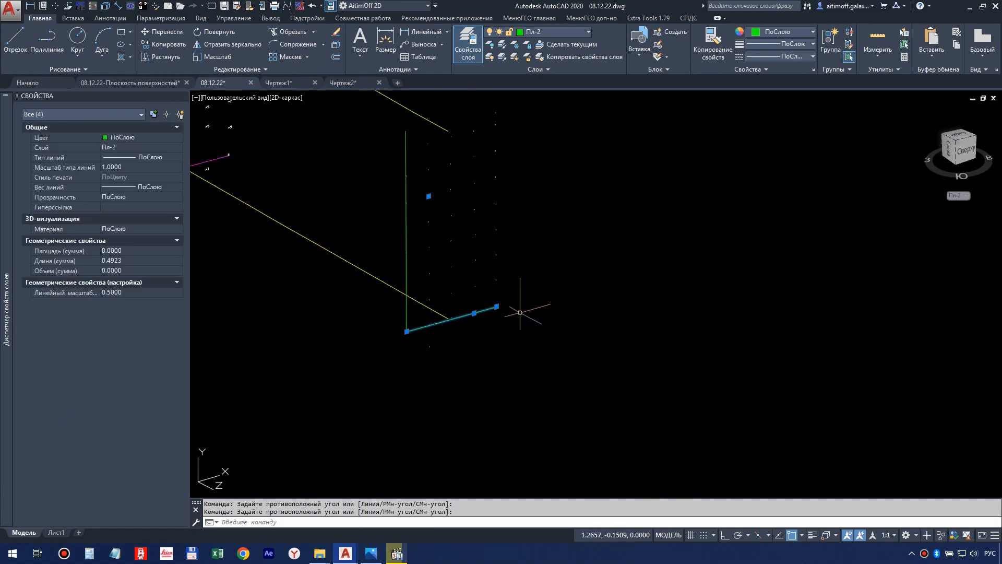
pyautogui.moveTo(522, 307); pyautogui.dragTo(537, 352, button='middle')
pyautogui.write('вв')
pyautogui.press('Return')
pyautogui.moveTo(574, 271); pyautogui.dragTo(633, 316, button='middle')
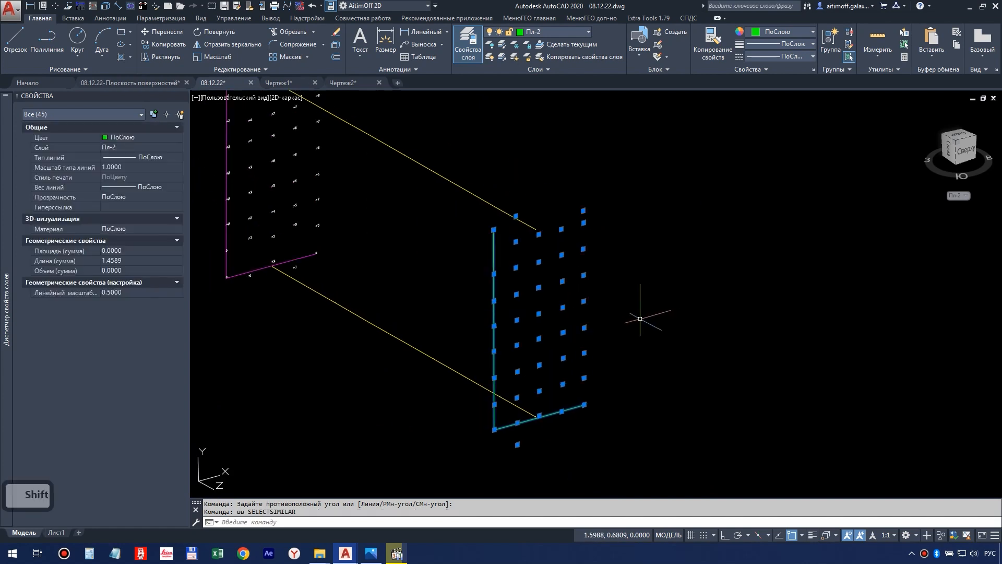
# Copy the selected Пл-2 plate objects with base point 0,0 and paste them at 0,0 in the model space of Чертеж1
pyautogui.hotkey('ctrl', 'shift', 'c')
pyautogui.write('0')
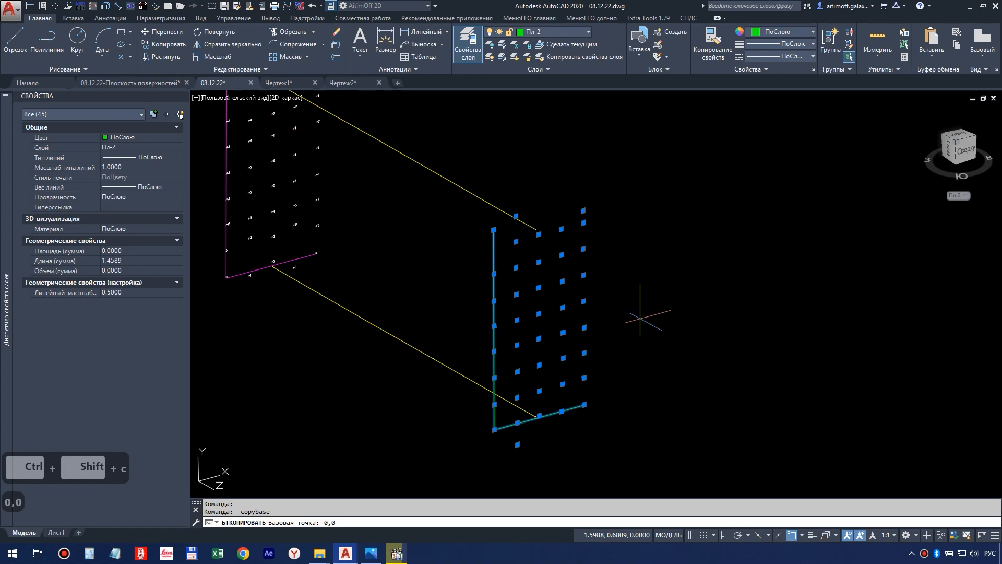
pyautogui.write(',0')
pyautogui.press('Return')
pyautogui.click(296, 79)
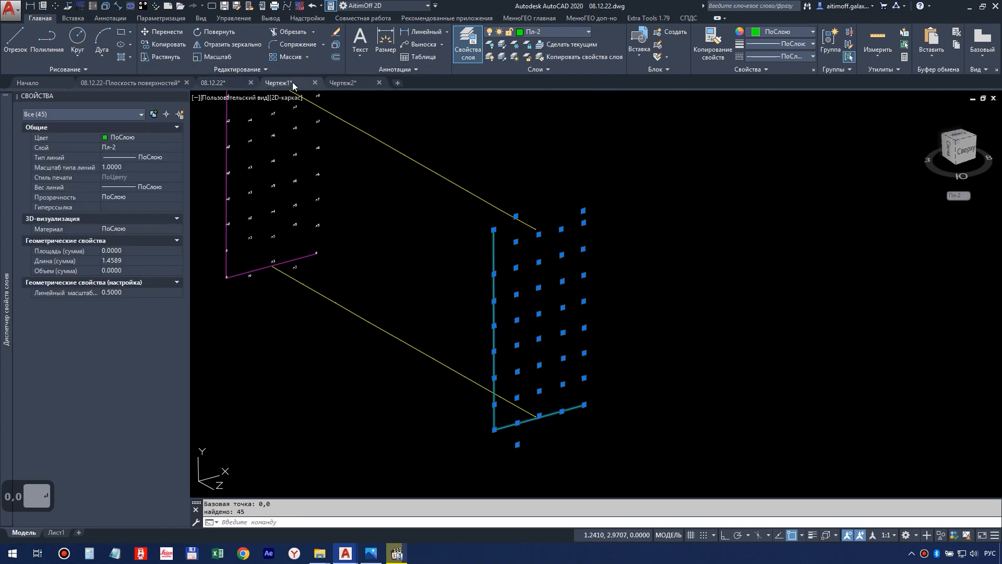
pyautogui.click(23, 532)
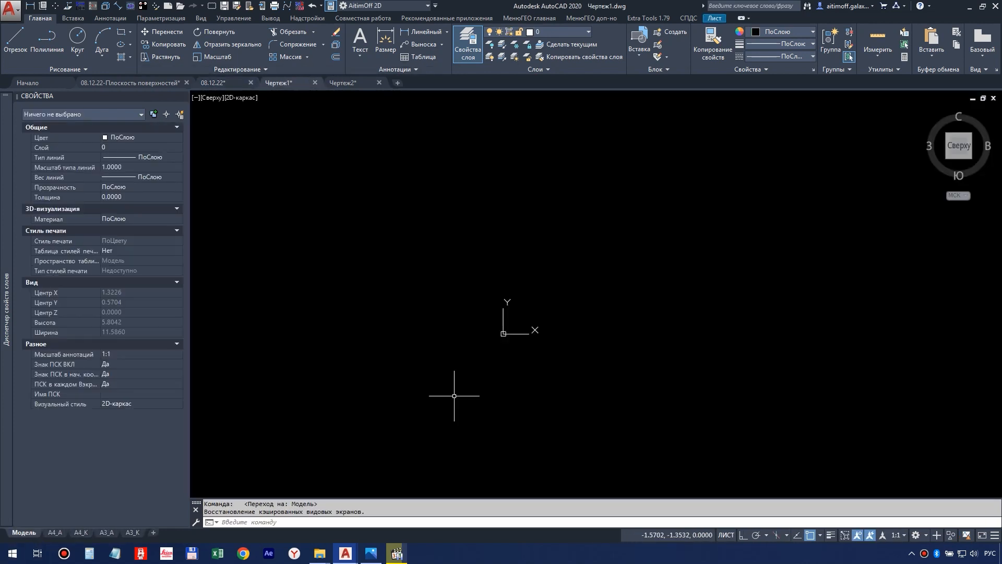
pyautogui.hotkey('ctrl', 'v')
pyautogui.write('0')
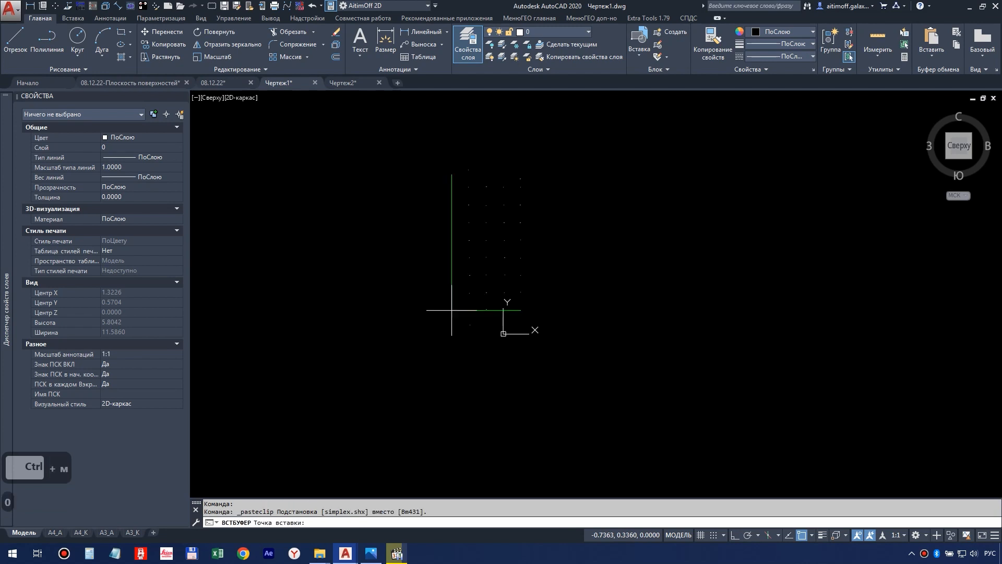
pyautogui.press('Return')
# Inspect the pasted Пл-2 points and border lines close up in Чертеж1
pyautogui.scroll(5, 549, 284)
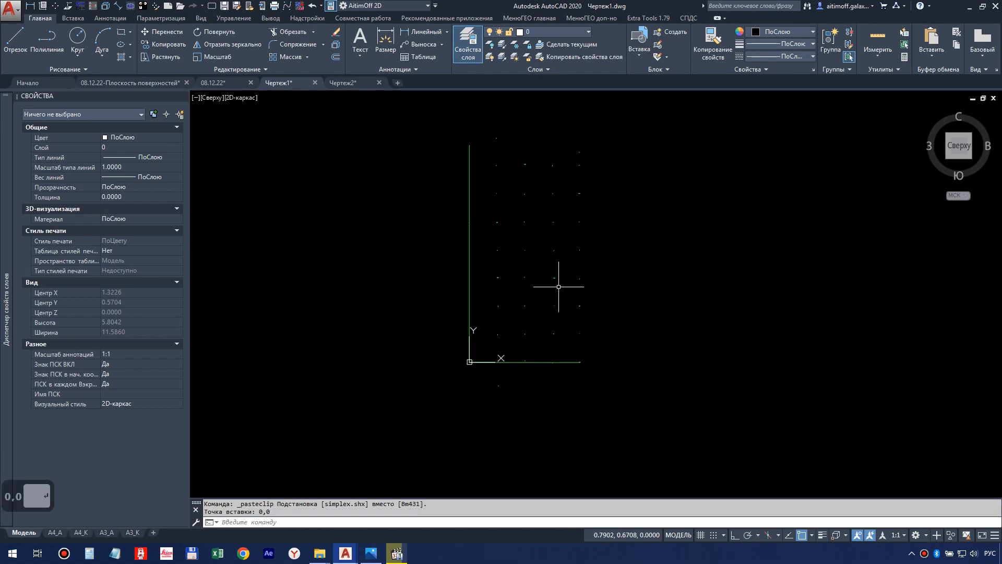
pyautogui.scroll(2, 439, 261)
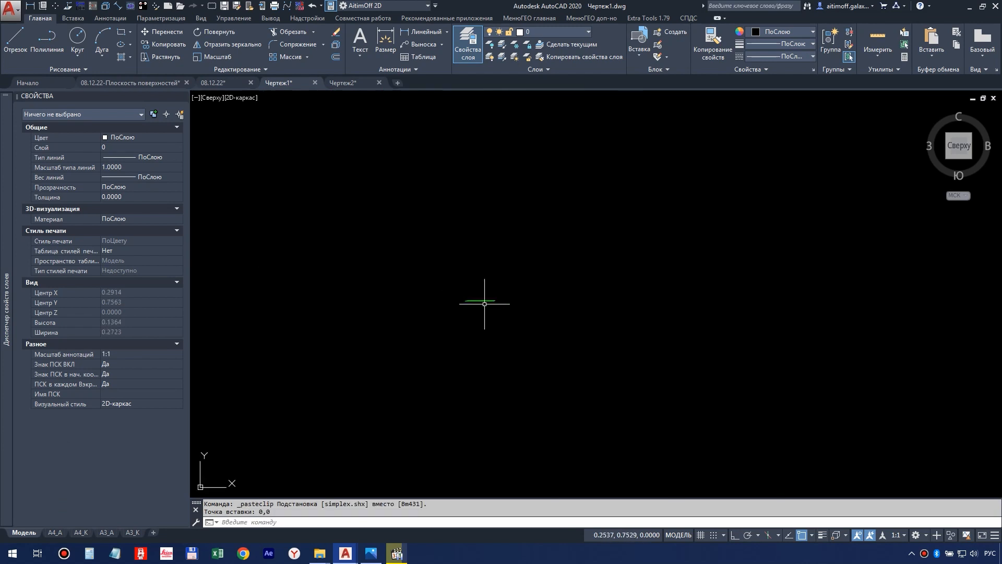
pyautogui.press('Escape')
pyautogui.click(414, 253)
pyautogui.click(519, 324)
pyautogui.press('Escape')
pyautogui.scroll(-4, 520, 323)
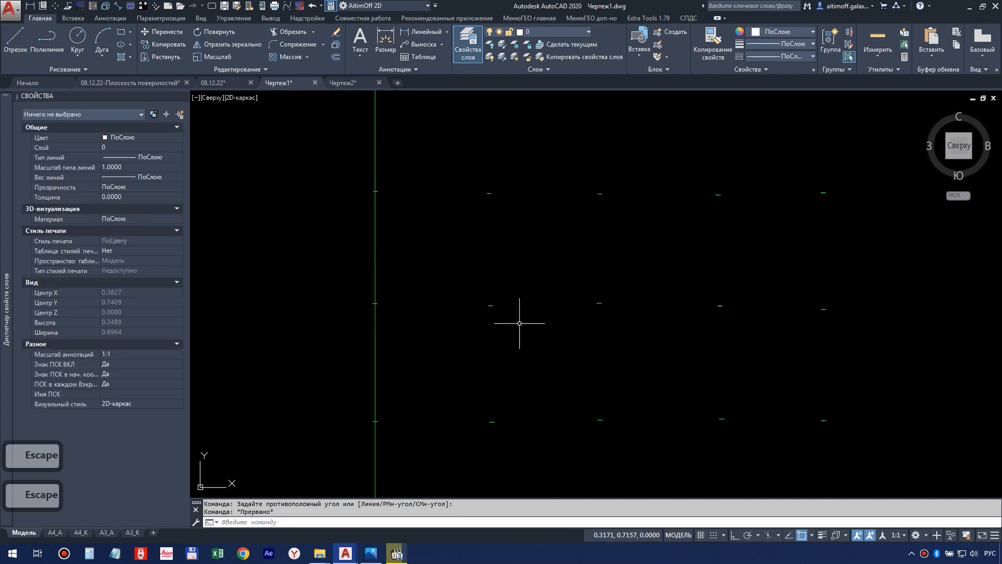
pyautogui.scroll(-8, 520, 323)
# Rotate all the Пл-2 points into the drawing plane with the Extra Tools 3D point rotation, selecting them by window
pyautogui.click(649, 18)
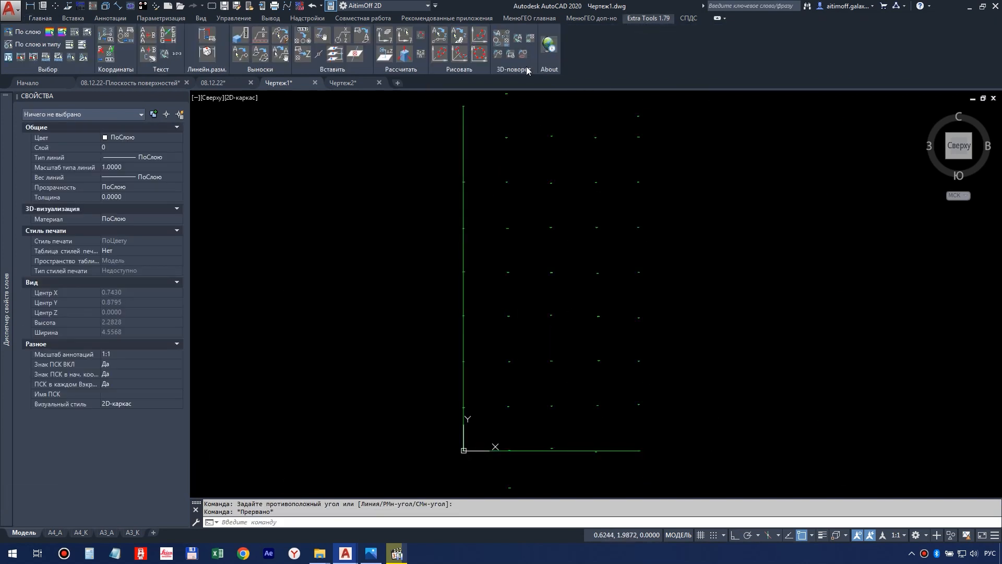
pyautogui.click(531, 39)
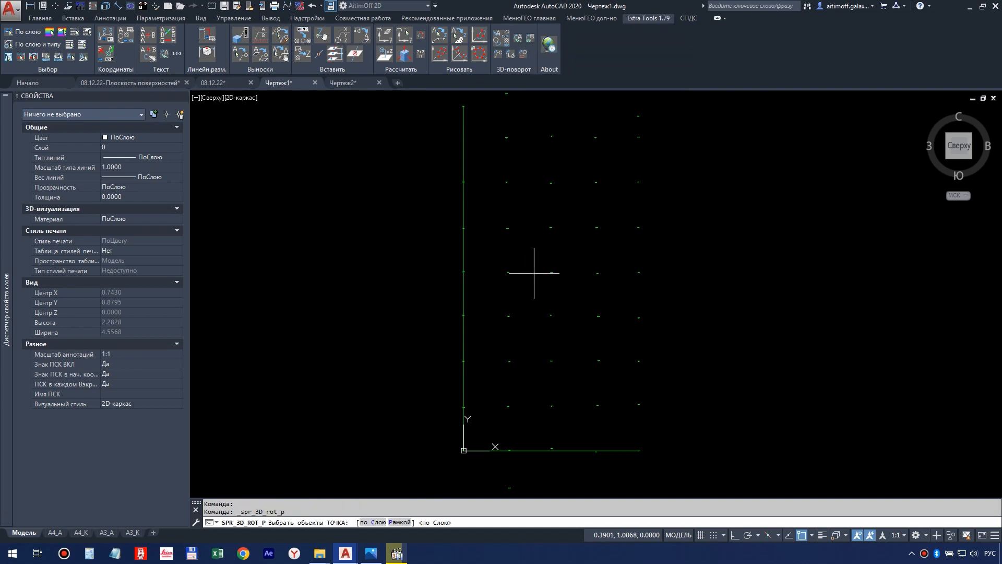
pyautogui.click(398, 522)
pyautogui.scroll(-6, 451, 442)
pyautogui.click(412, 288)
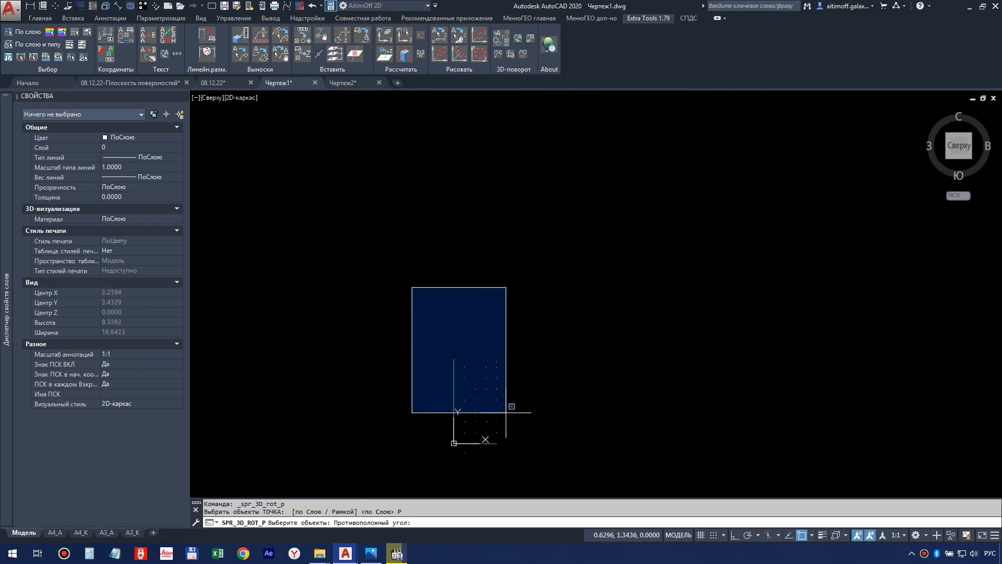
pyautogui.click(579, 496)
pyautogui.press('Return')
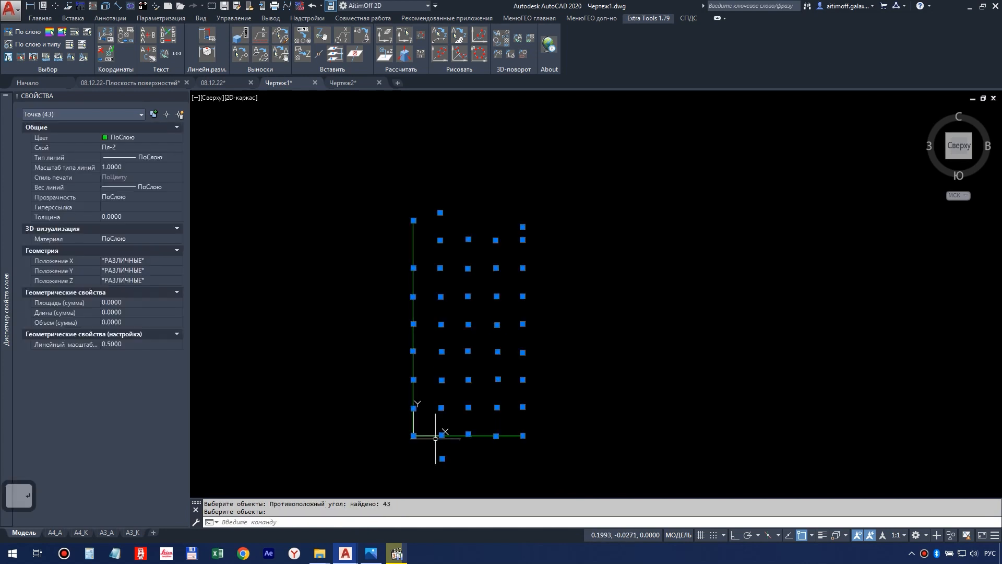
pyautogui.scroll(5, 432, 384)
pyautogui.press('Escape')
pyautogui.scroll(-8, 448, 218)
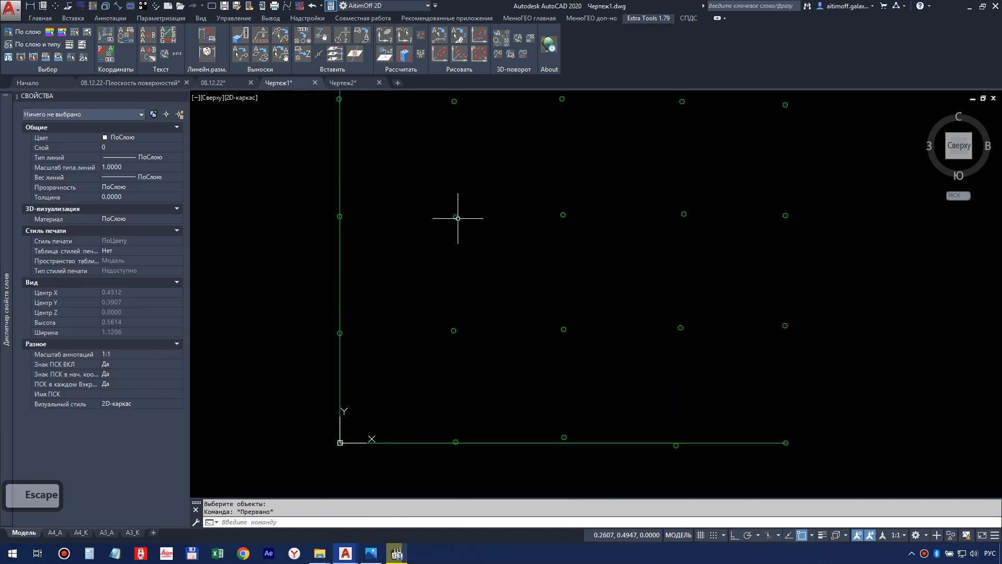
pyautogui.press('Escape')
pyautogui.moveTo(425, 82); pyautogui.dragTo(391, 147, button='middle')
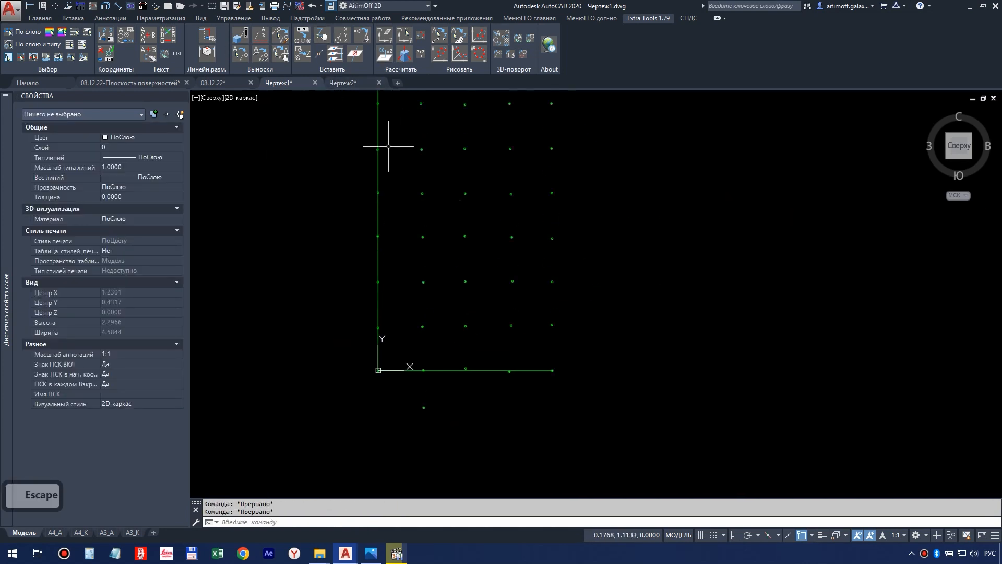
# Generate elevation labels for all the Пл-2 points selected by window, with text size 0.01 and 3 decimal places
pyautogui.click(308, 56)
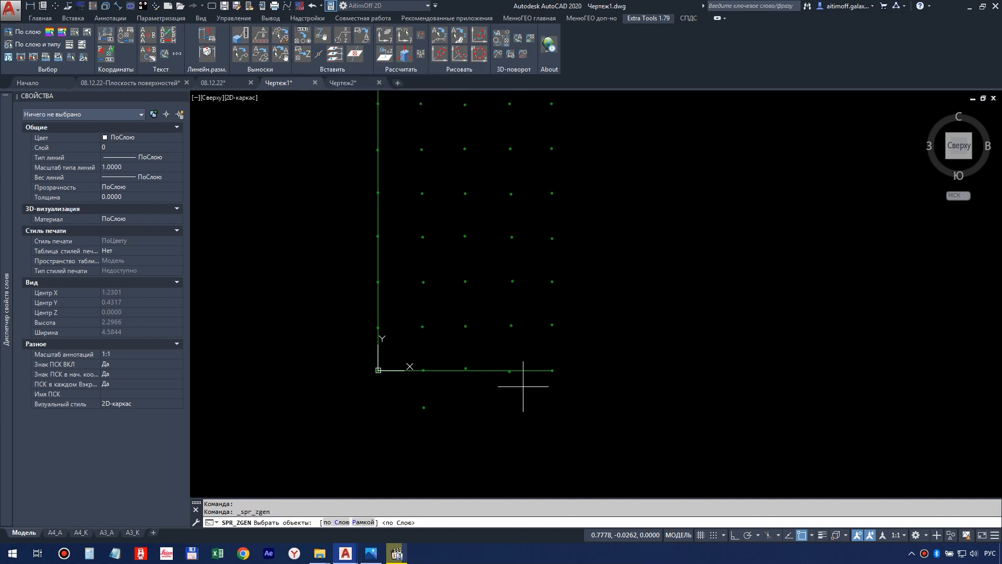
pyautogui.click(364, 522)
pyautogui.click(350, 523)
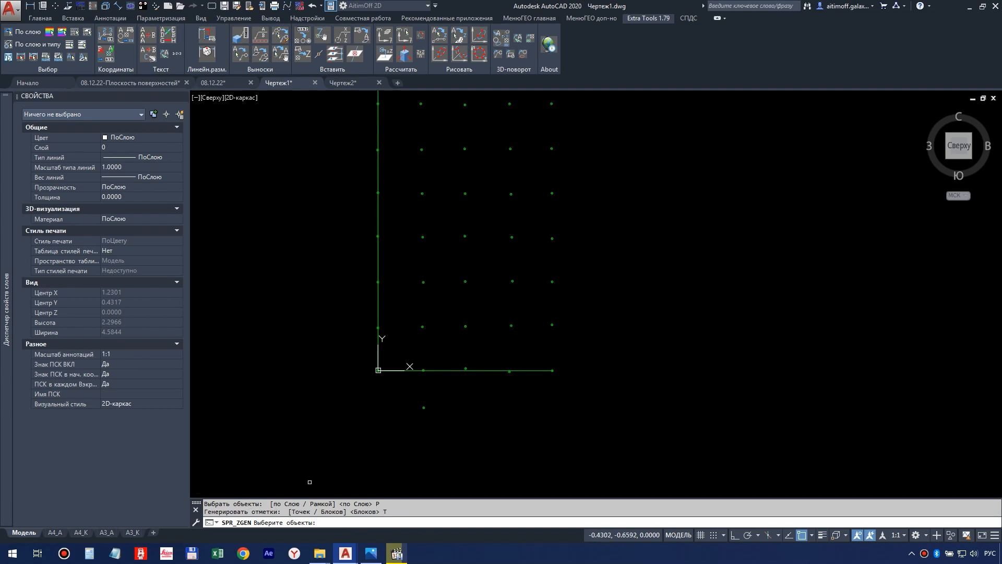
pyautogui.scroll(-3, 417, 434)
pyautogui.click(351, 233)
pyautogui.click(525, 480)
pyautogui.scroll(2, 445, 443)
pyautogui.press('space')
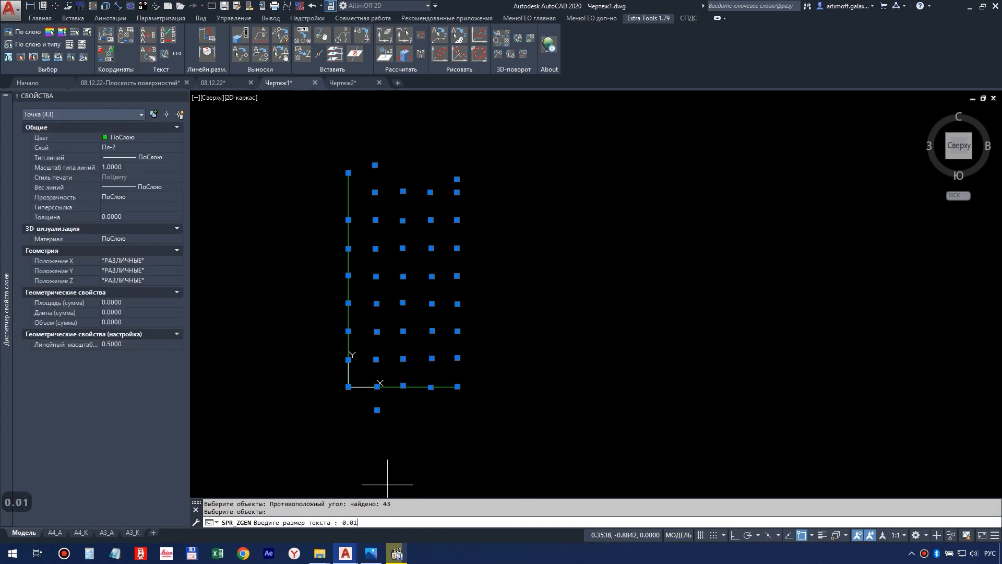
pyautogui.press('Return')
pyautogui.write('3')
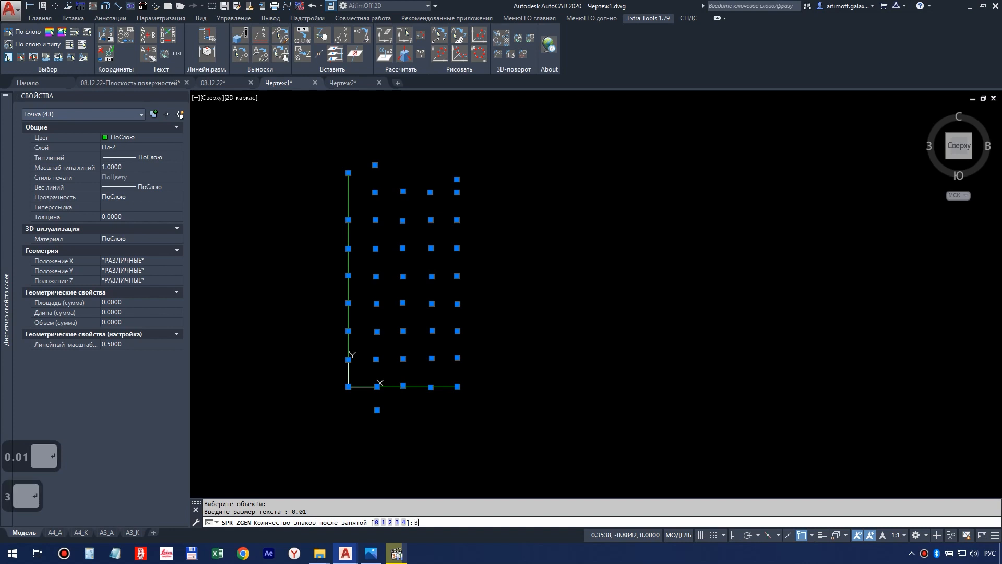
pyautogui.press('Return')
pyautogui.scroll(10, 369, 379)
pyautogui.press('Escape')
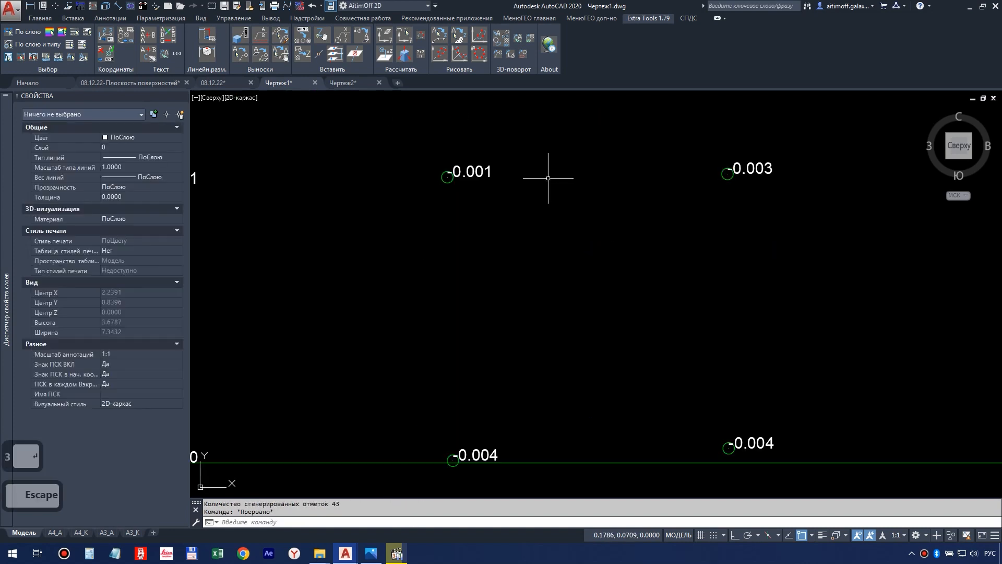
# Examine the generated elevation labels across the whole Пл-2 point grid
pyautogui.moveTo(509, 168); pyautogui.dragTo(410, 329, button='middle')
pyautogui.scroll(-5, 470, 335)
pyautogui.scroll(5, 677, 300)
pyautogui.scroll(-2, 648, 261)
pyautogui.moveTo(649, 261); pyautogui.dragTo(480, 402, button='middle')
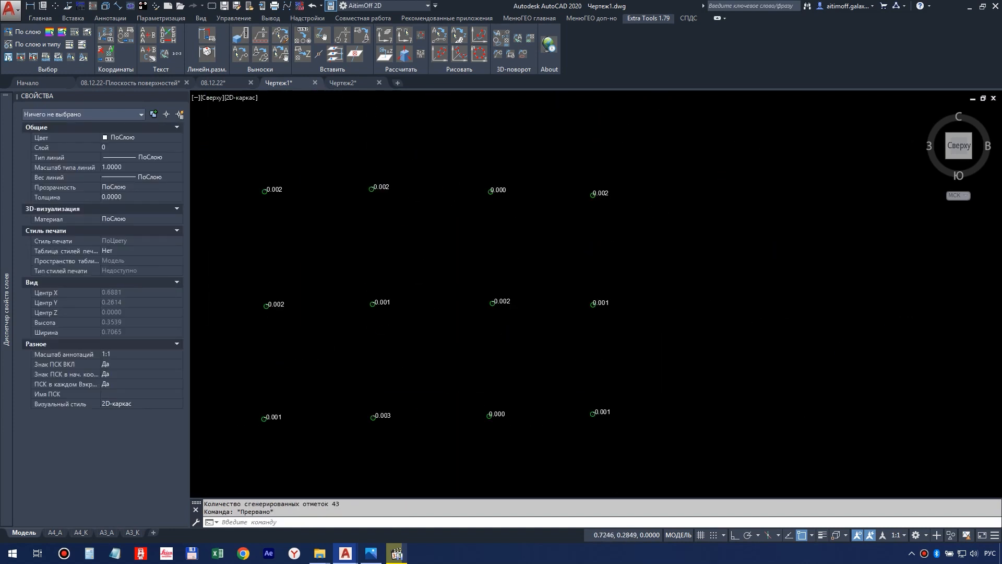
pyautogui.scroll(-2, 480, 402)
pyautogui.moveTo(431, 236); pyautogui.dragTo(469, 334, button='middle')
pyautogui.moveTo(428, 289); pyautogui.dragTo(429, 138, button='middle')
# Multiply all the elevation labels by 1000, with 0 decimal places and a plus sign on positive values
pyautogui.press('Escape')
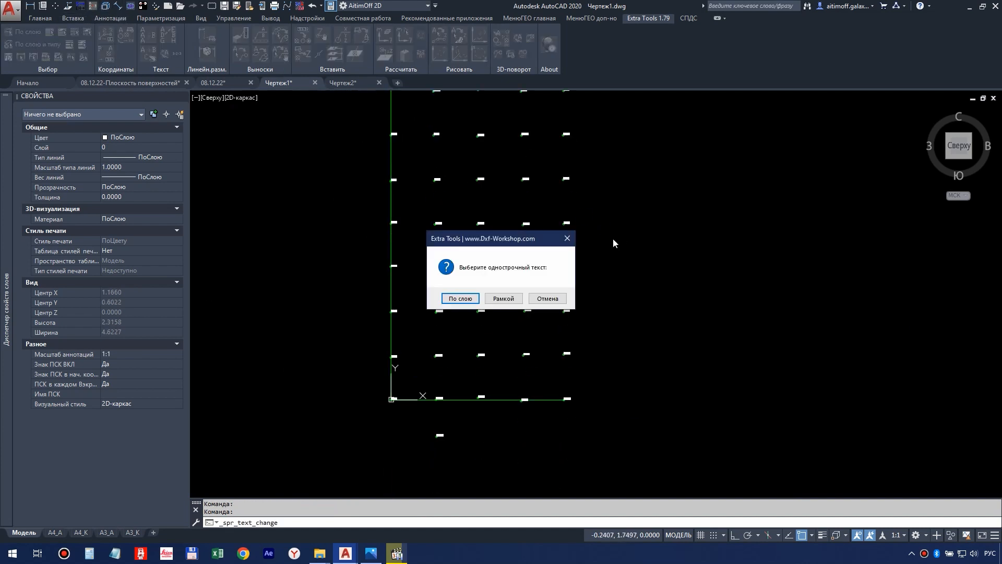
pyautogui.click(503, 298)
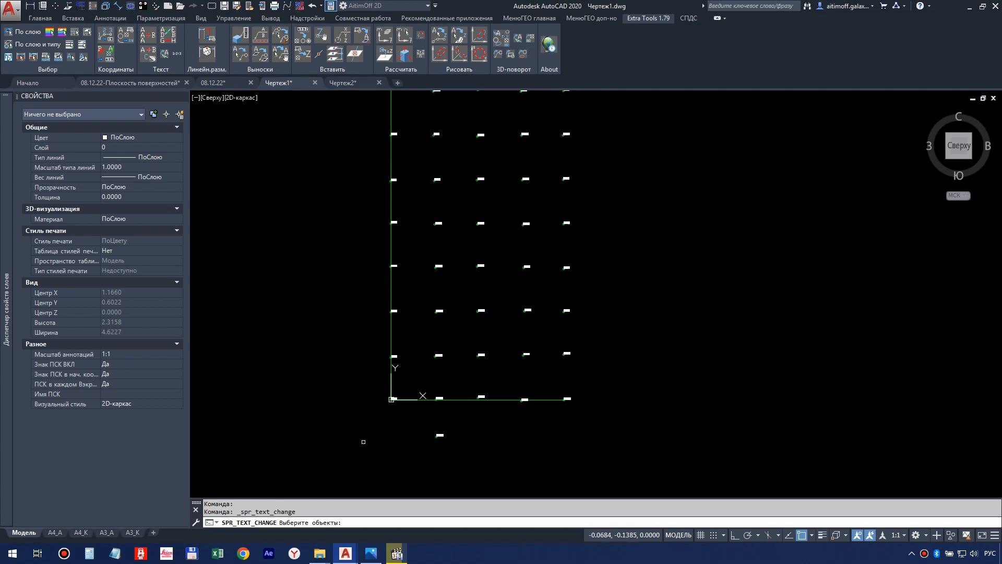
pyautogui.scroll(-1, 385, 403)
pyautogui.click(329, 148)
pyautogui.click(611, 493)
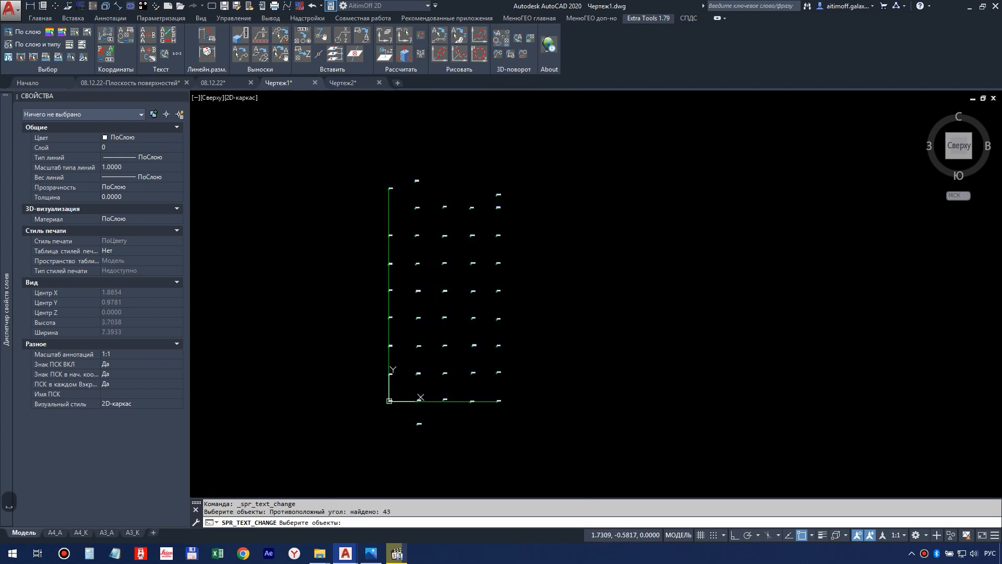
pyautogui.press('Return')
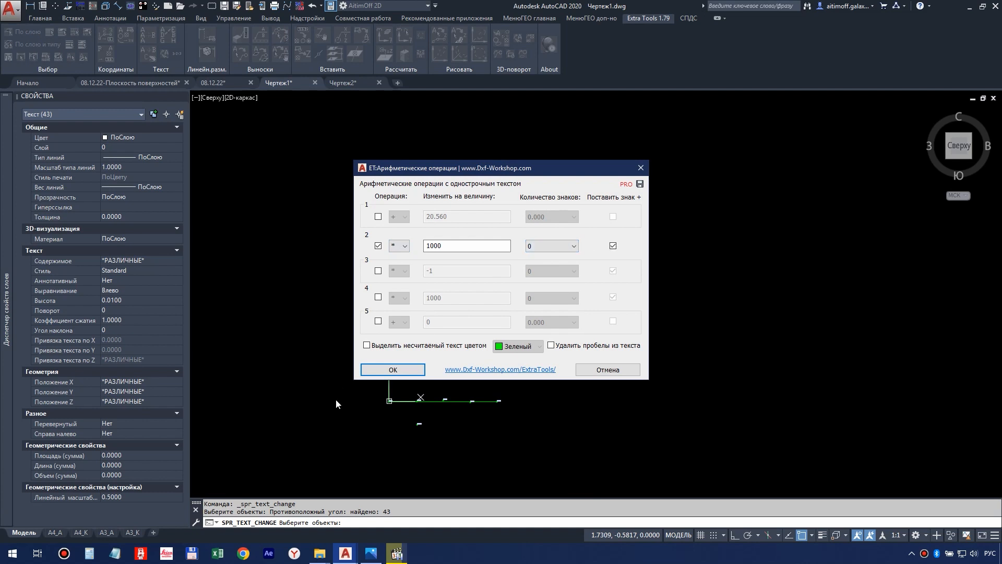
pyautogui.click(393, 370)
pyautogui.scroll(6, 371, 383)
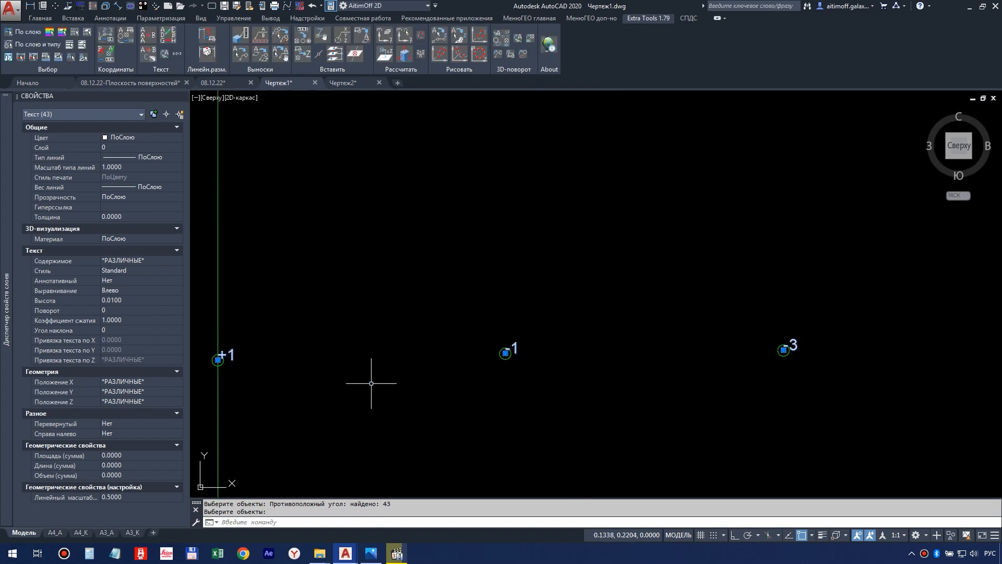
pyautogui.press('Escape')
pyautogui.scroll(-6, 513, 340)
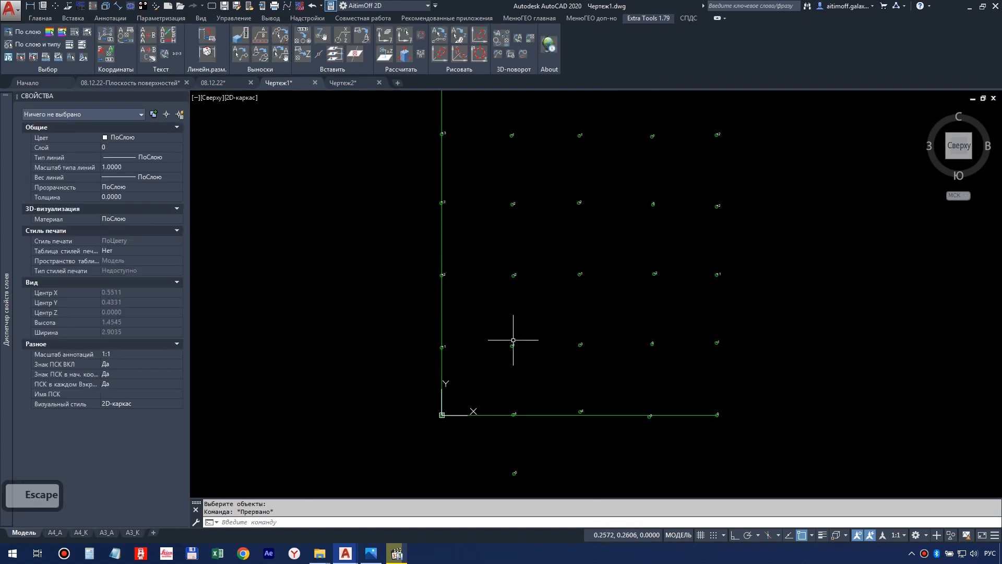
pyautogui.scroll(-4, 514, 340)
pyautogui.press('Escape')
pyautogui.click(391, 179)
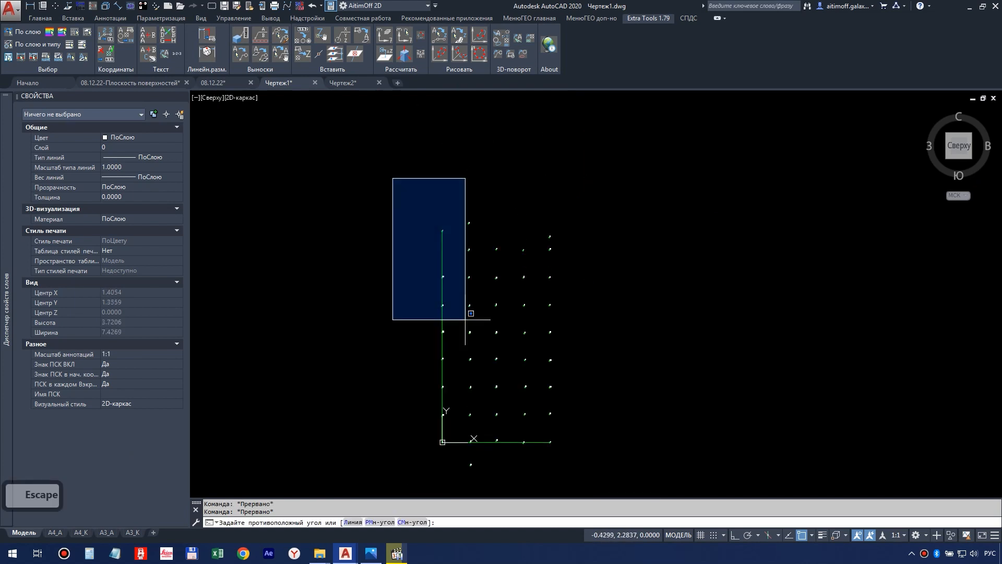
pyautogui.click(652, 497)
pyautogui.scroll(2, 559, 459)
pyautogui.scroll(8, 510, 447)
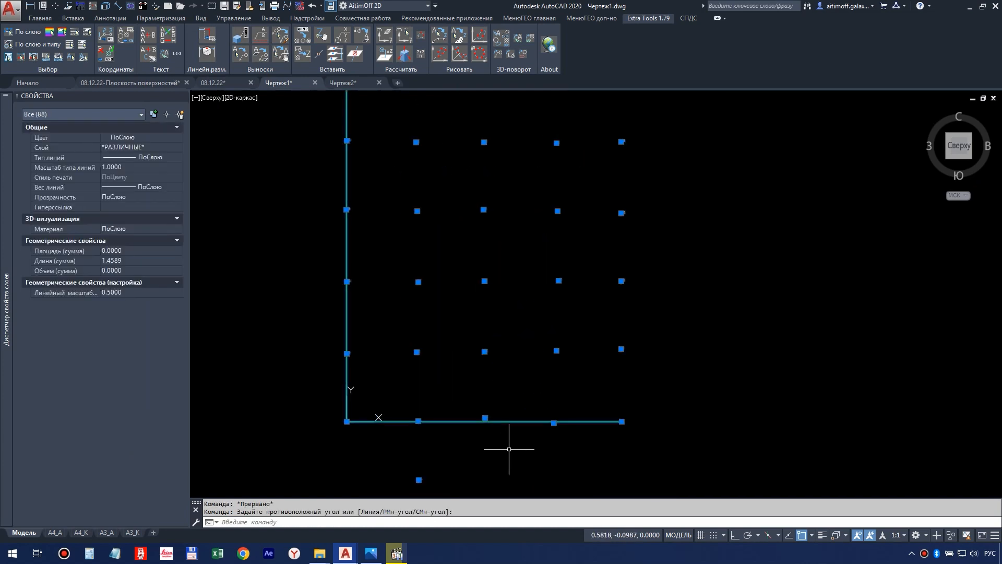
pyautogui.press('Escape')
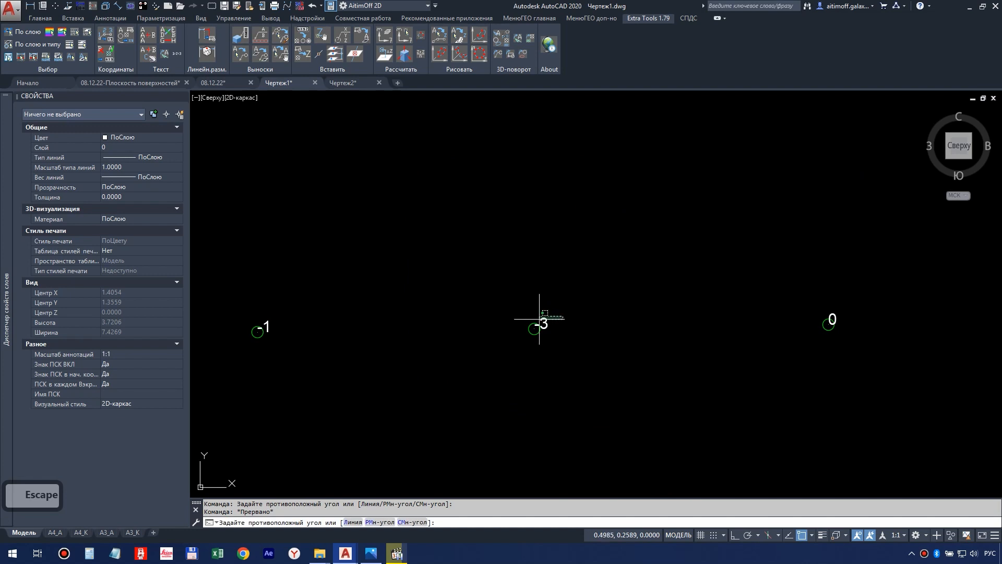
# Select one deviation label, extend the selection to all similar texts and copy them without a base point
pyautogui.click(537, 323)
pyautogui.rightClick(367, 249)
pyautogui.click(412, 438)
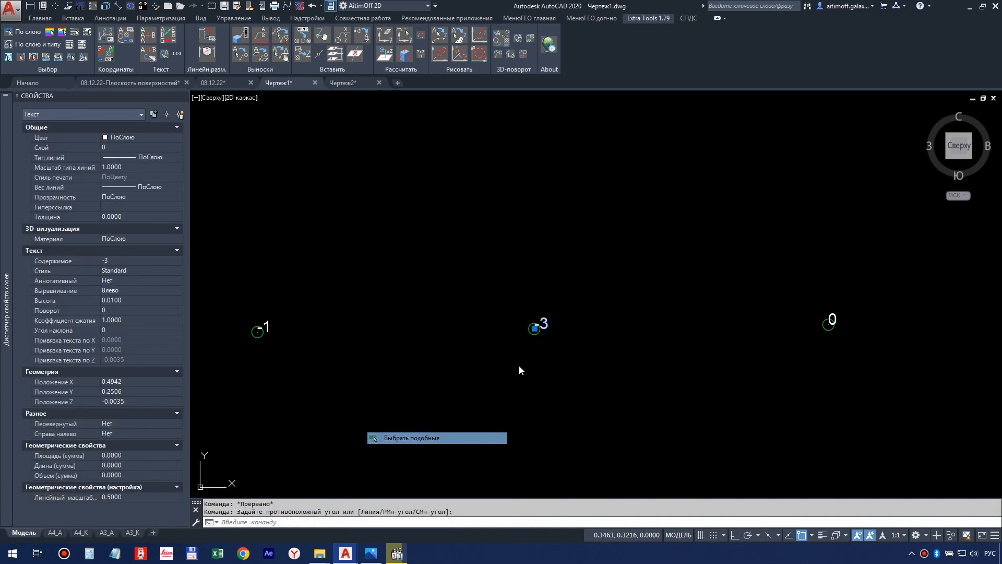
pyautogui.moveTo(570, 256); pyautogui.dragTo(543, 355, button='middle')
pyautogui.hotkey('ctrl', 'c')
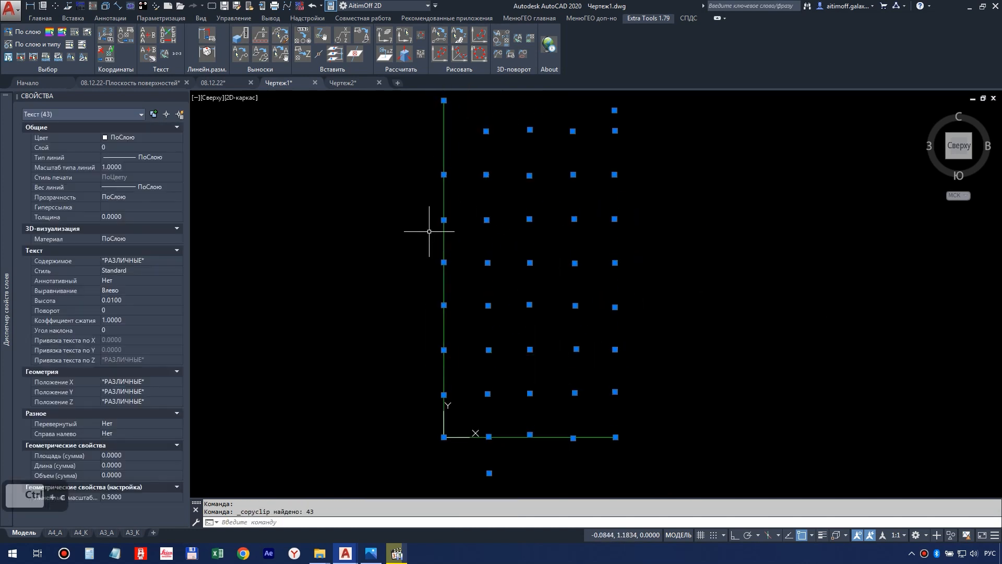
pyautogui.click(130, 82)
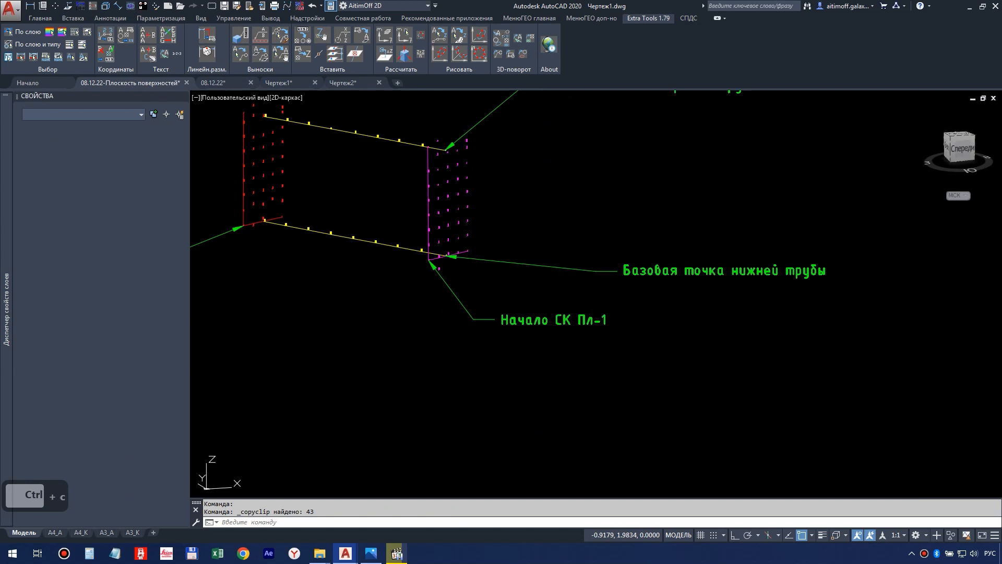
pyautogui.click(214, 83)
pyautogui.rightClick(615, 255)
pyautogui.press('Escape')
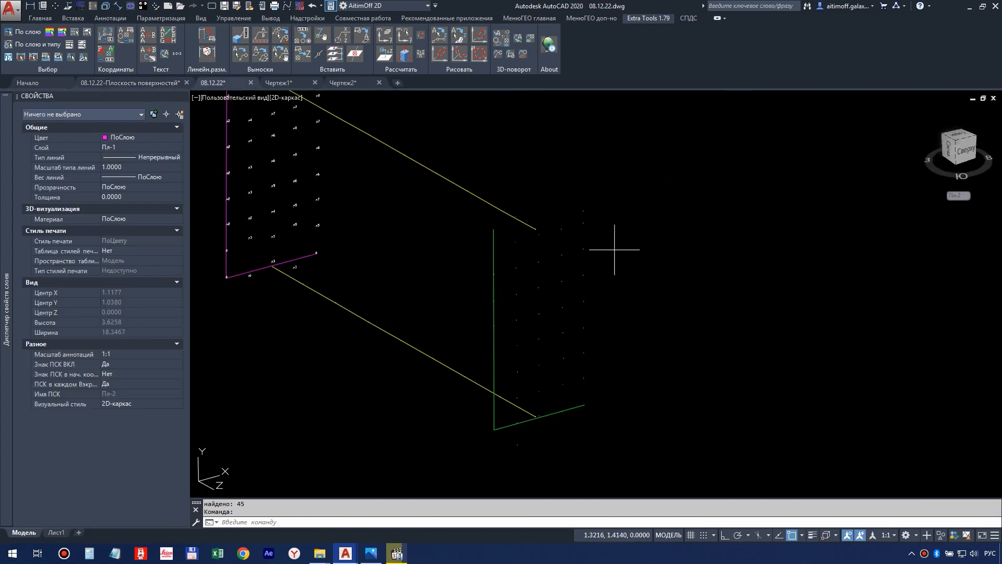
pyautogui.click(670, 193)
pyautogui.click(732, 266)
pyautogui.rightClick(629, 276)
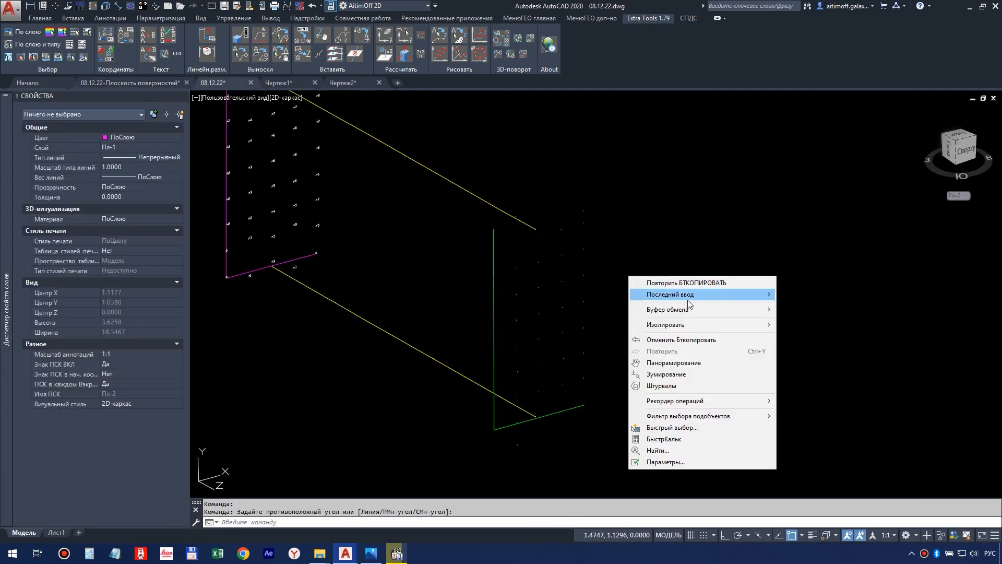
pyautogui.moveTo(694, 310)
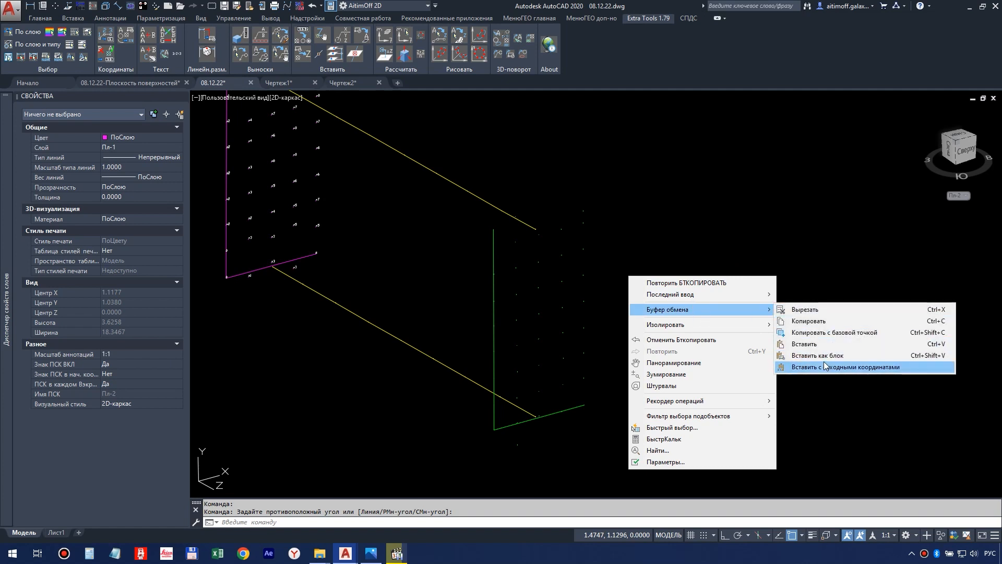
pyautogui.click(785, 232)
pyautogui.press('Escape')
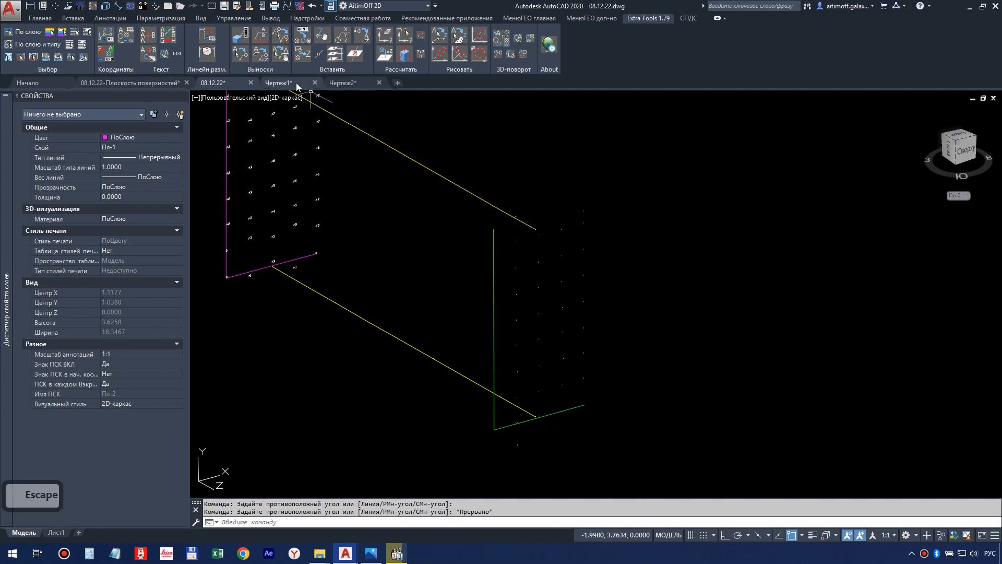
# In Чертеж1, select all the deviation labels by similarity and copy them with base point 0,0
pyautogui.click(279, 83)
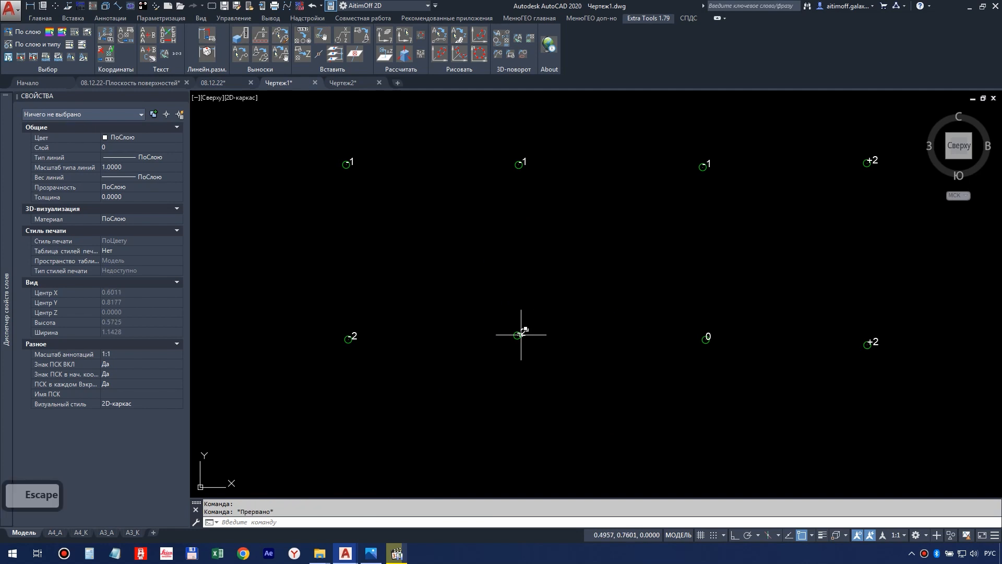
pyautogui.click(523, 332)
pyautogui.write('BB')
pyautogui.press('Return')
pyautogui.hotkey('ctrl', 'shift', 'c')
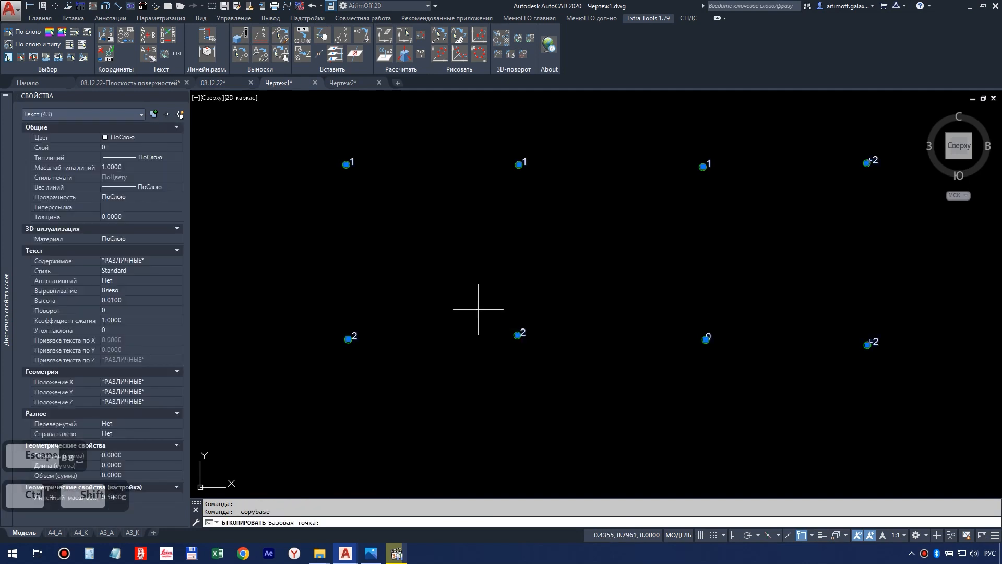
pyautogui.write('0,0')
pyautogui.press('Return')
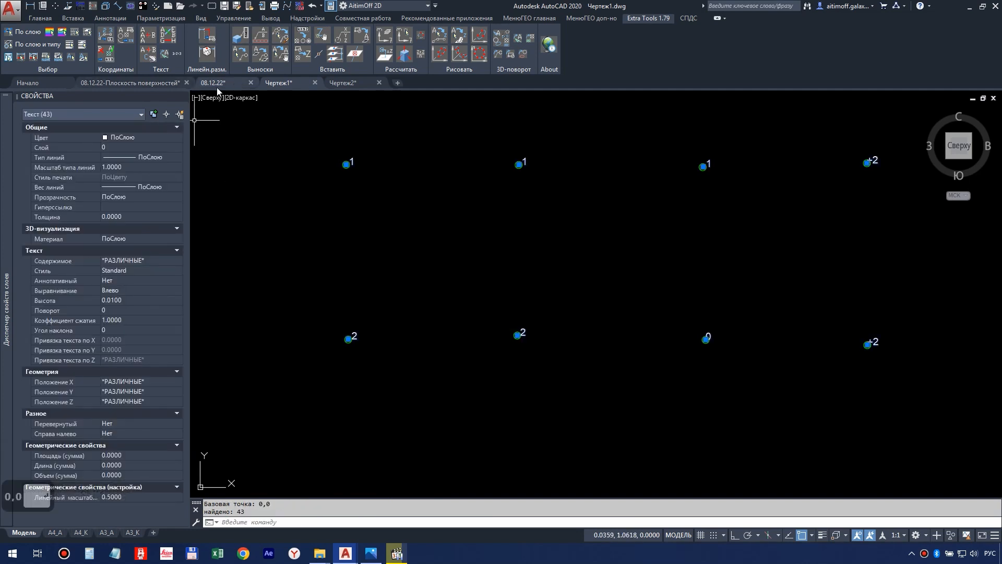
# Paste the copied deviation labels at 0,0 onto the green Пл-2 plate in 08.12.22.dwg
pyautogui.click(214, 83)
pyautogui.hotkey('ctrl', 'v')
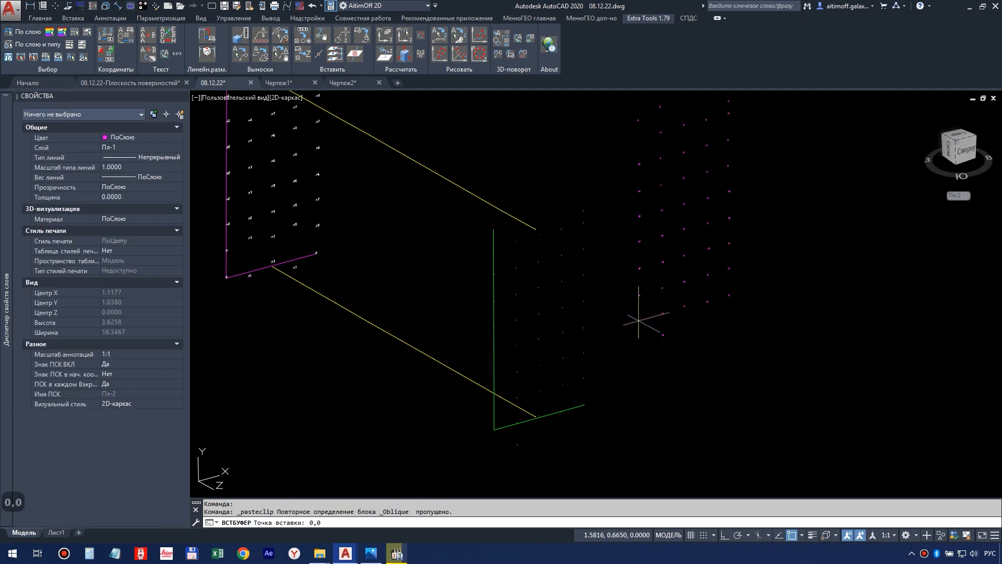
pyautogui.press('Return')
pyautogui.scroll(6, 505, 258)
pyautogui.scroll(4, 504, 257)
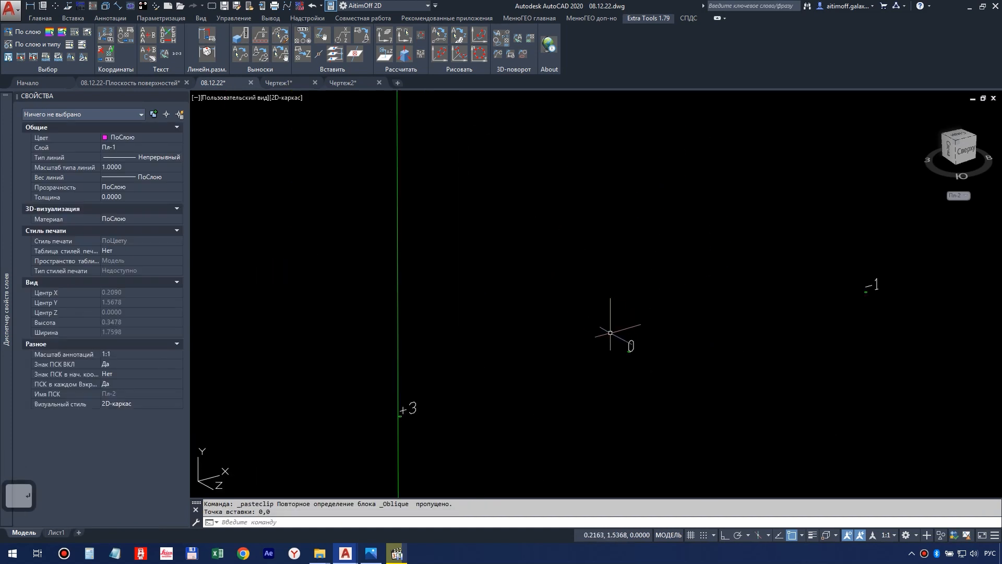
pyautogui.scroll(-8, 638, 344)
pyautogui.moveTo(645, 358); pyautogui.dragTo(637, 260, button='middle')
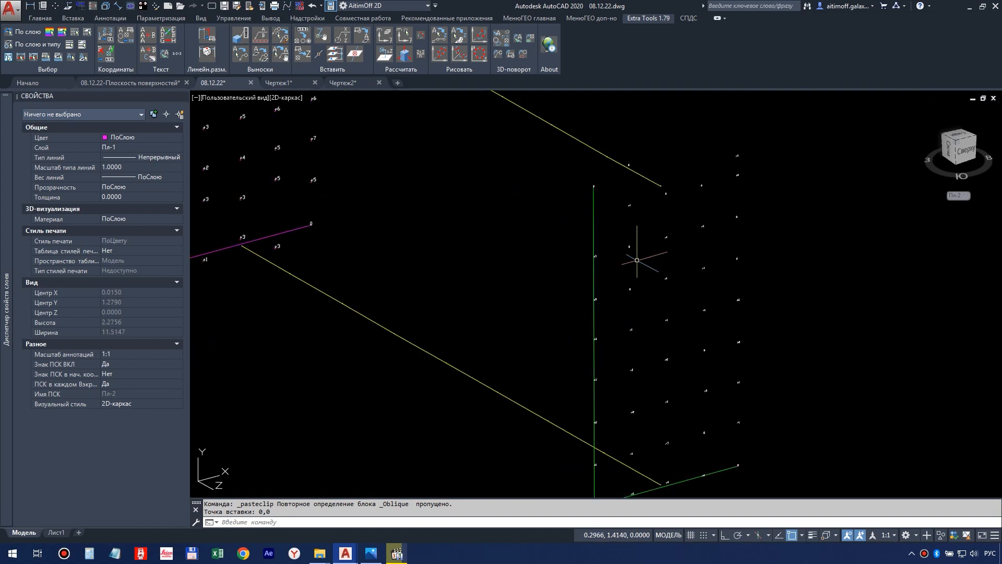
pyautogui.scroll(3, 402, 224)
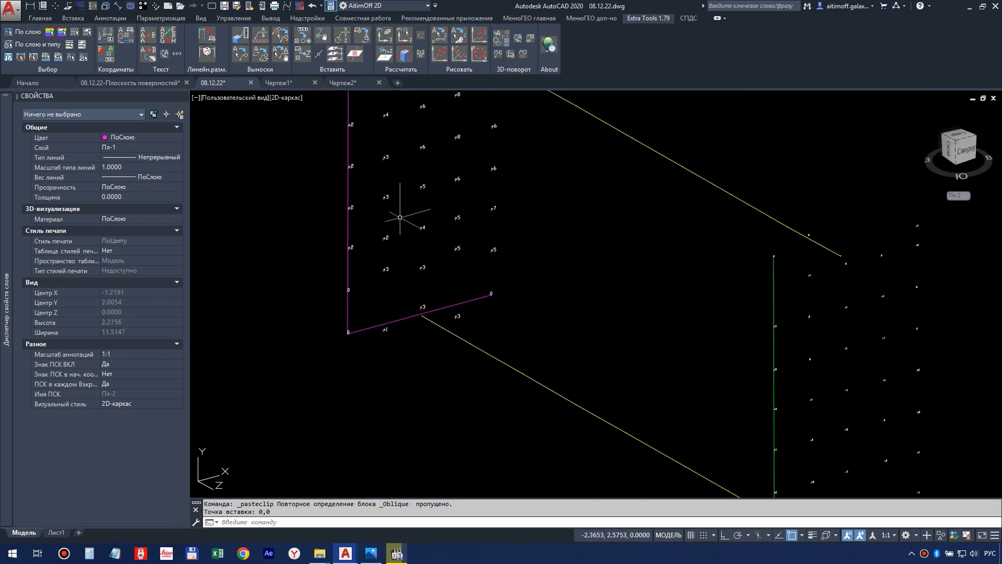
# Select one deviation label on each of the magenta and green plates and extend the selection to all similar texts
pyautogui.scroll(3, 447, 246)
pyautogui.press('Escape')
pyautogui.click(490, 263)
pyautogui.click(483, 258)
pyautogui.scroll(-6, 485, 257)
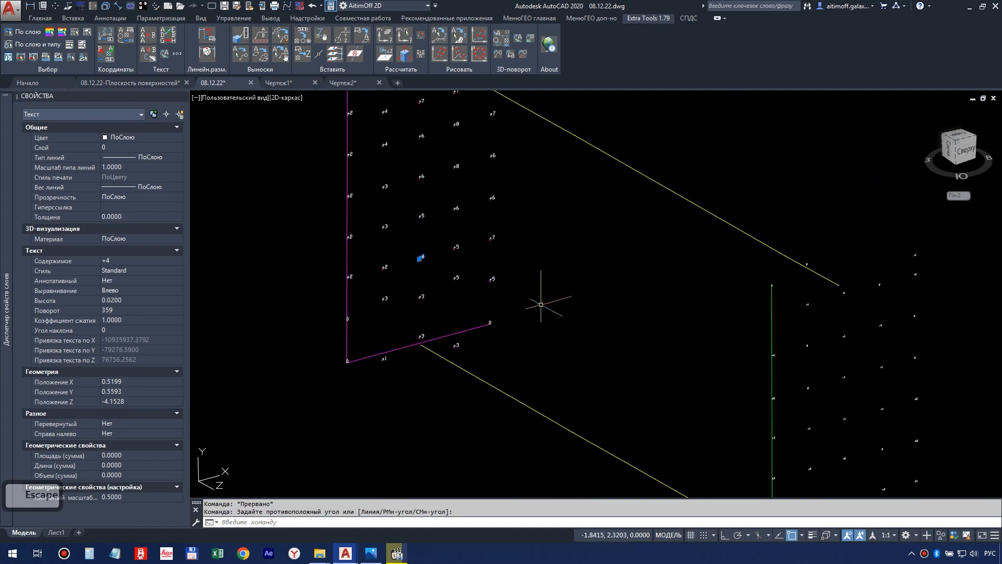
pyautogui.moveTo(539, 302); pyautogui.dragTo(358, 179, button='middle')
pyautogui.scroll(6, 590, 228)
pyautogui.scroll(2, 761, 239)
pyautogui.click(719, 233)
pyautogui.click(671, 238)
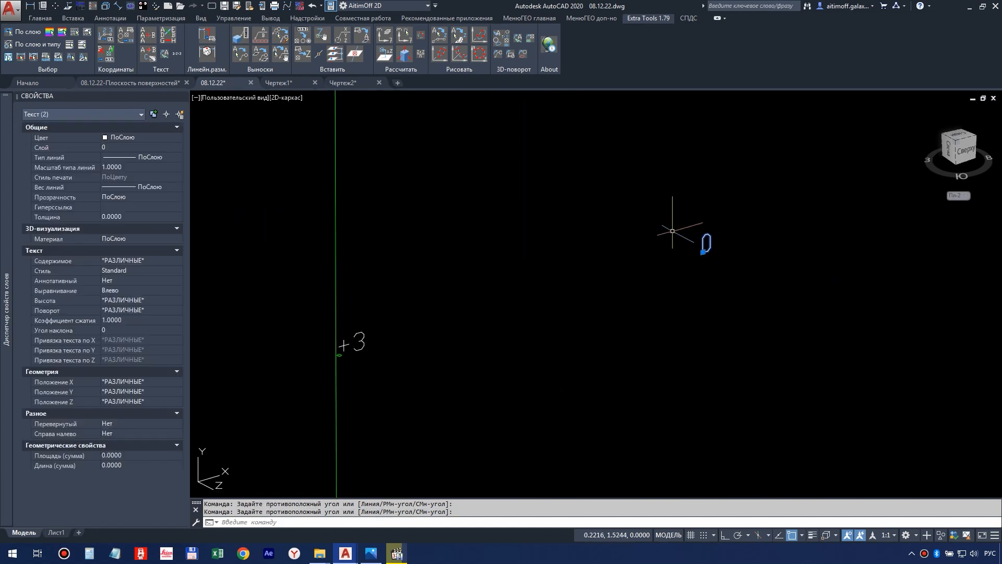
pyautogui.scroll(-5, 689, 246)
pyautogui.write('вв')
pyautogui.press('space')
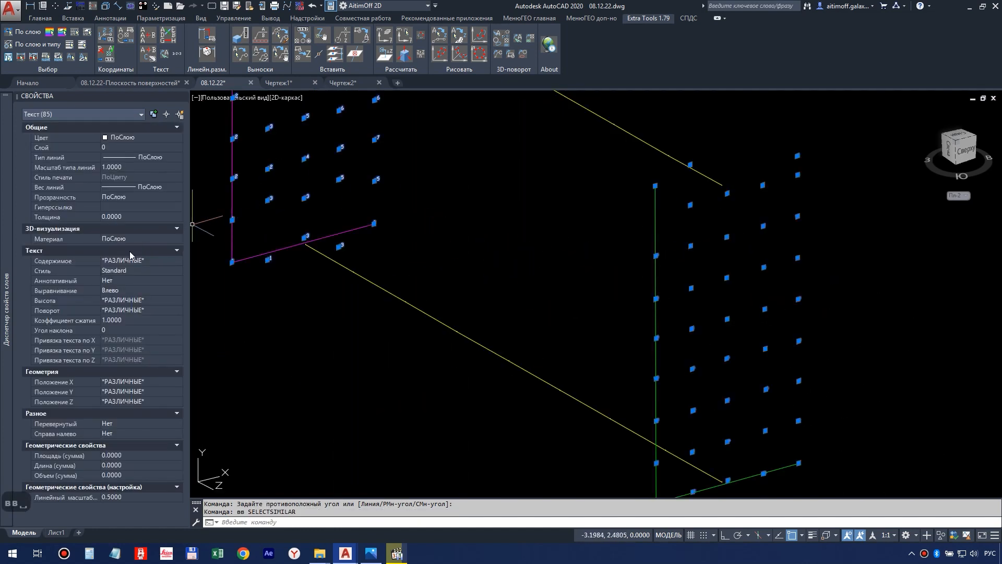
# Set the selected deviation labels' text style to GOST Common_I_6 and their height to 0.025
pyautogui.click(140, 269)
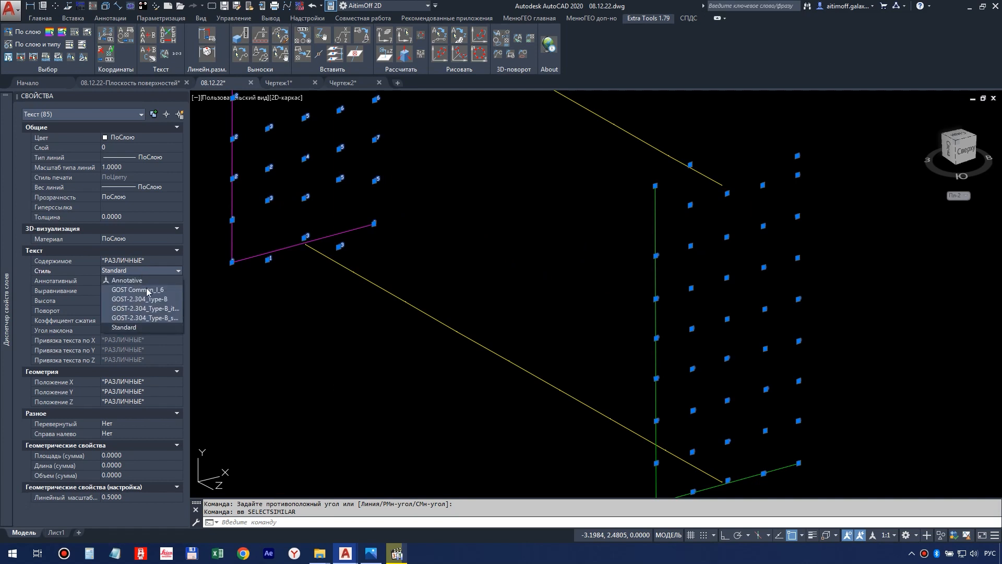
pyautogui.click(146, 289)
pyautogui.click(132, 300)
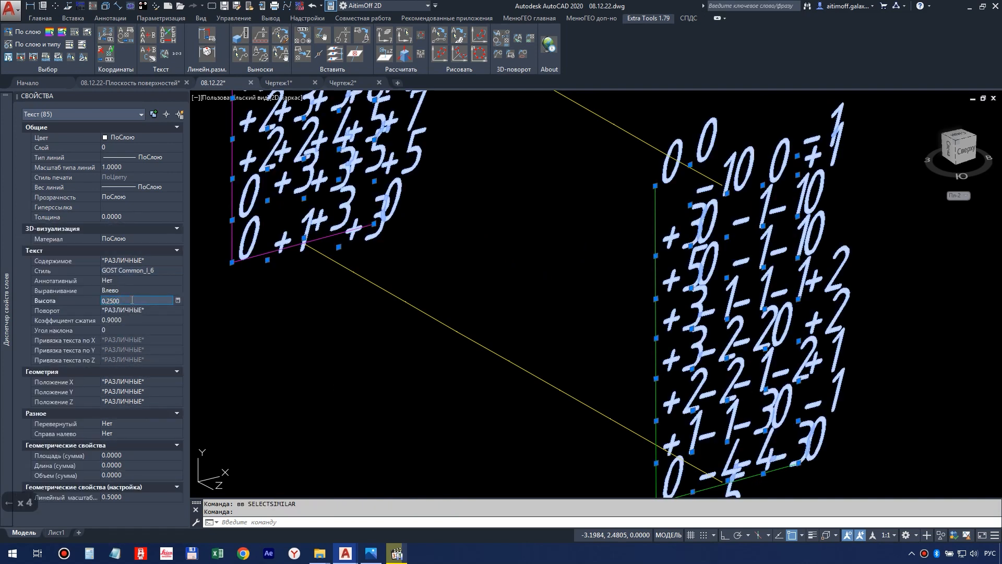
pyautogui.press('Return')
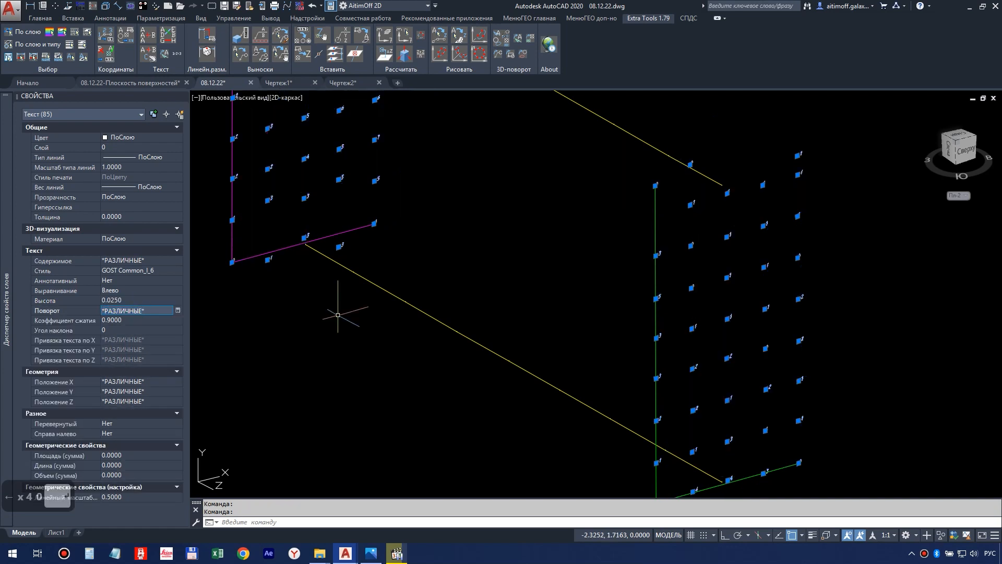
pyautogui.press('Escape')
# Examine the restyled deviation labels across the magenta and green plates
pyautogui.scroll(4, 426, 269)
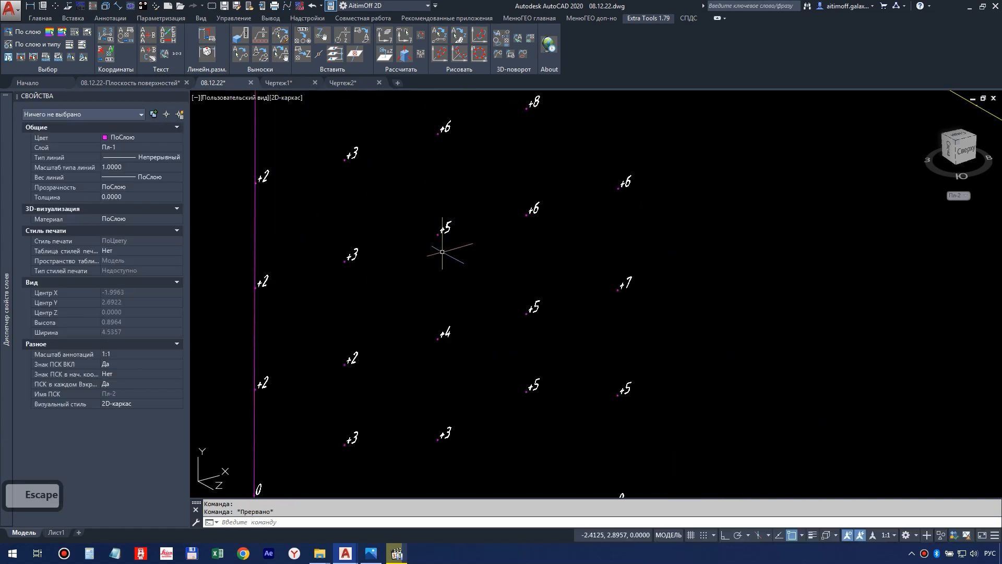
pyautogui.scroll(-2, 447, 268)
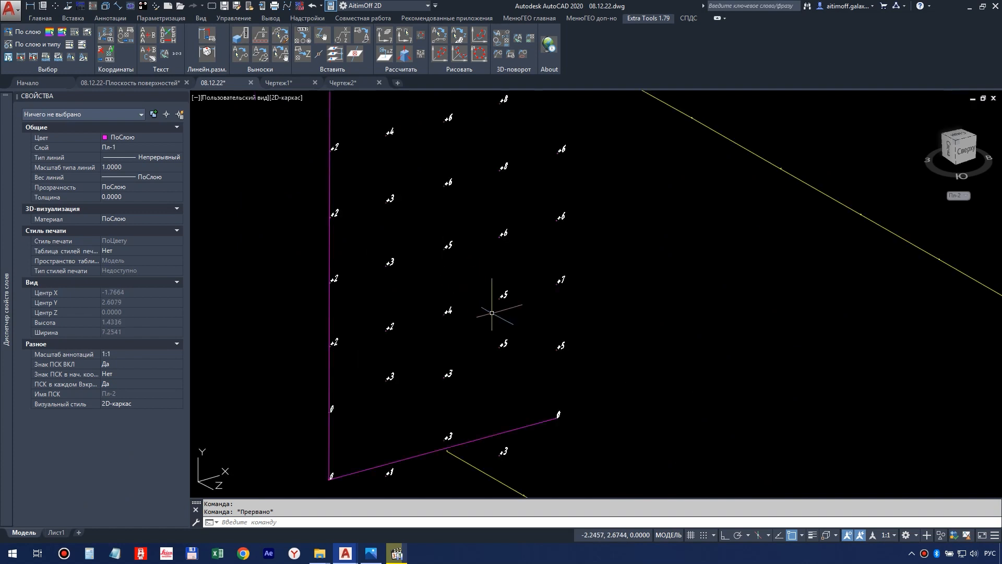
pyautogui.moveTo(505, 342); pyautogui.dragTo(378, 169, button='middle')
pyautogui.moveTo(588, 374); pyautogui.dragTo(308, 194, button='middle')
pyautogui.moveTo(674, 244); pyautogui.dragTo(640, 306, button='middle')
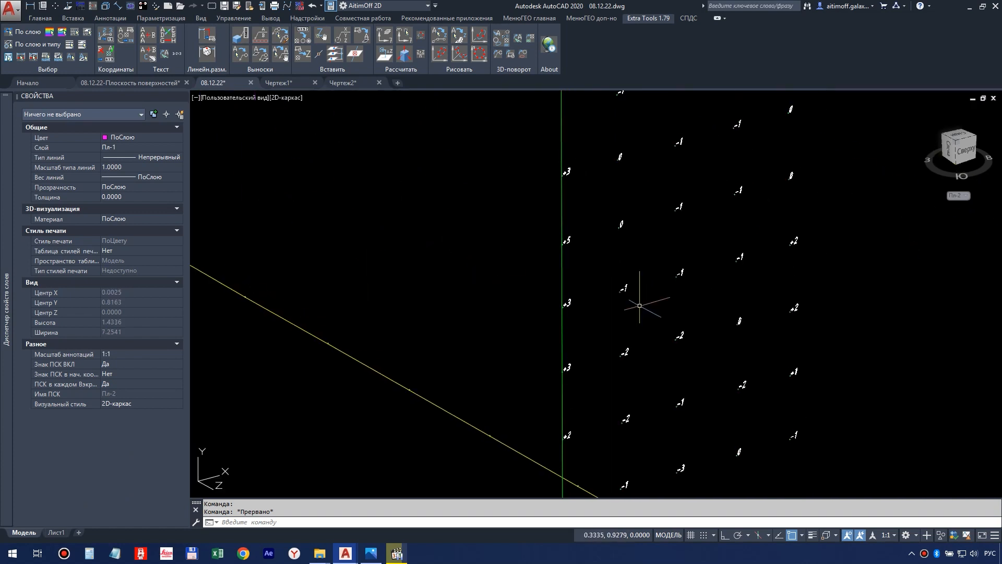
pyautogui.moveTo(622, 235); pyautogui.dragTo(642, 376, button='middle')
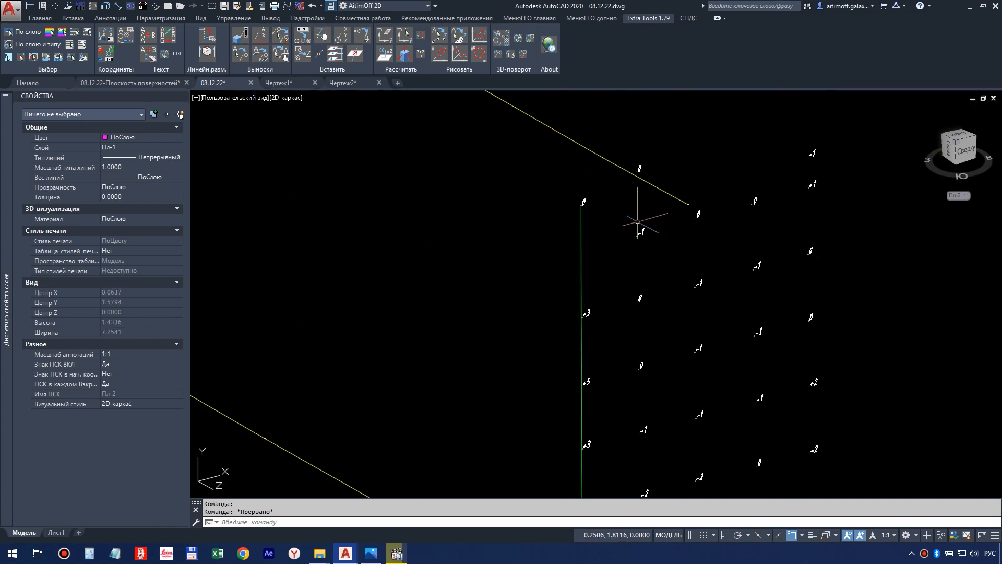
pyautogui.scroll(-2, 644, 219)
pyautogui.moveTo(469, 181); pyautogui.dragTo(596, 274, button='middle')
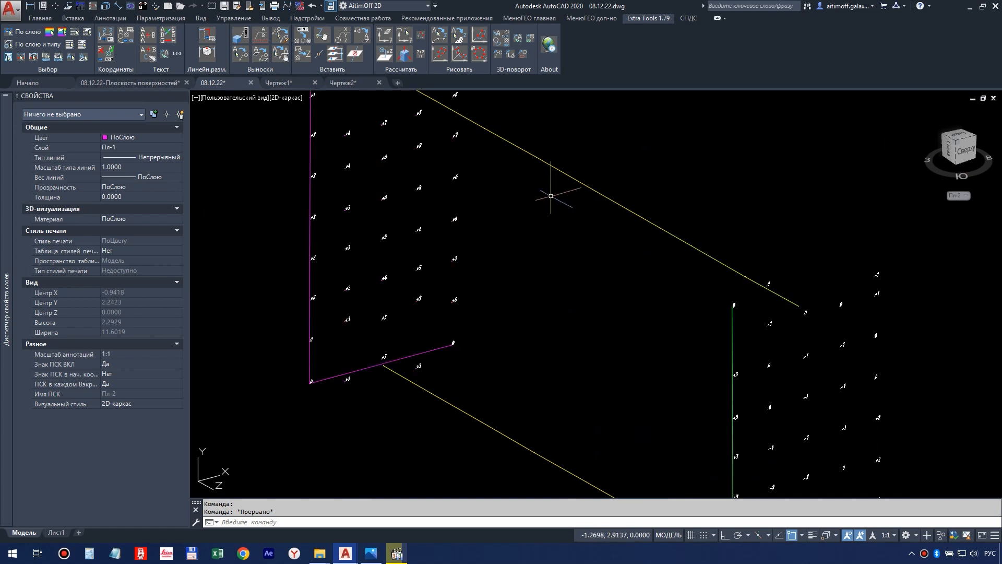
# Switch the current coordinate system to the world UCS (МСК)
pyautogui.press('Escape')
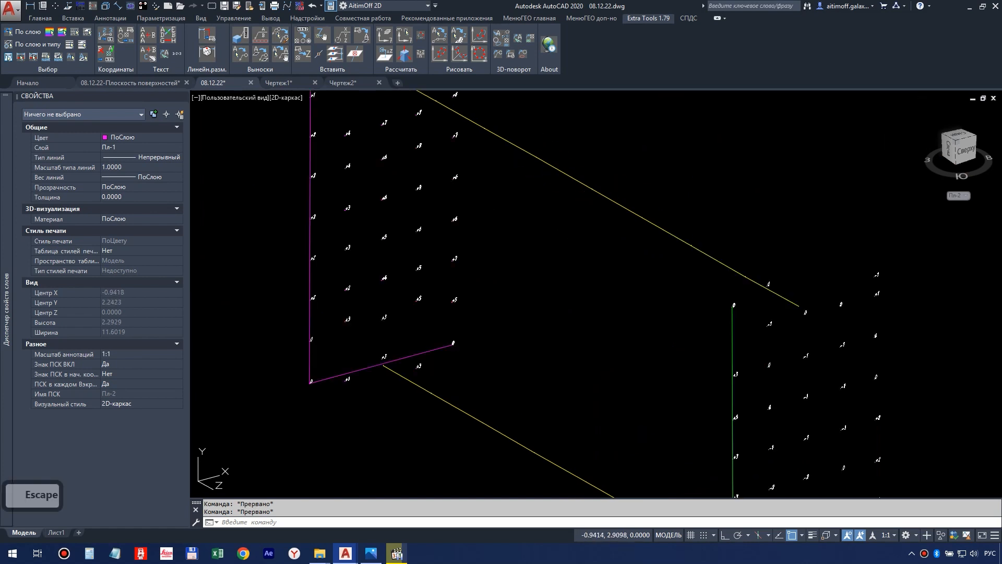
pyautogui.click(597, 185)
pyautogui.click(517, 196)
pyautogui.press('Escape')
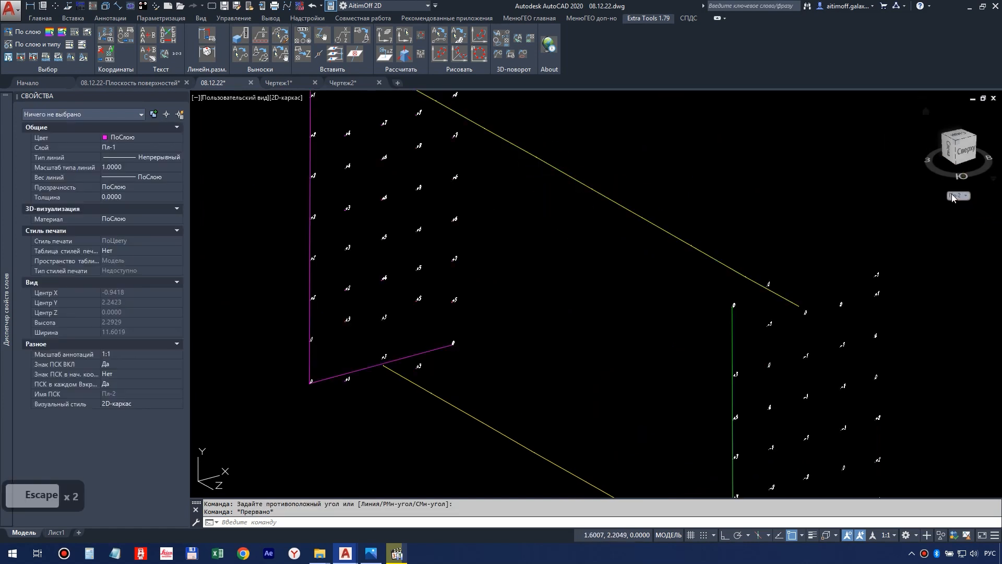
pyautogui.click(959, 195)
pyautogui.click(956, 207)
pyautogui.press('Escape')
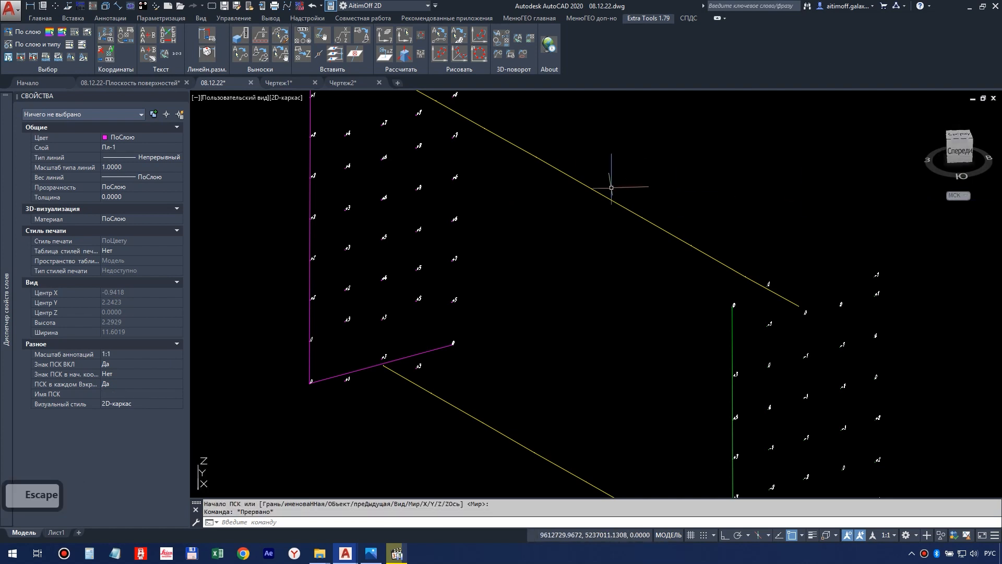
# Isolate the Труба layer using the upper yellow 3D polyline
pyautogui.click(537, 185)
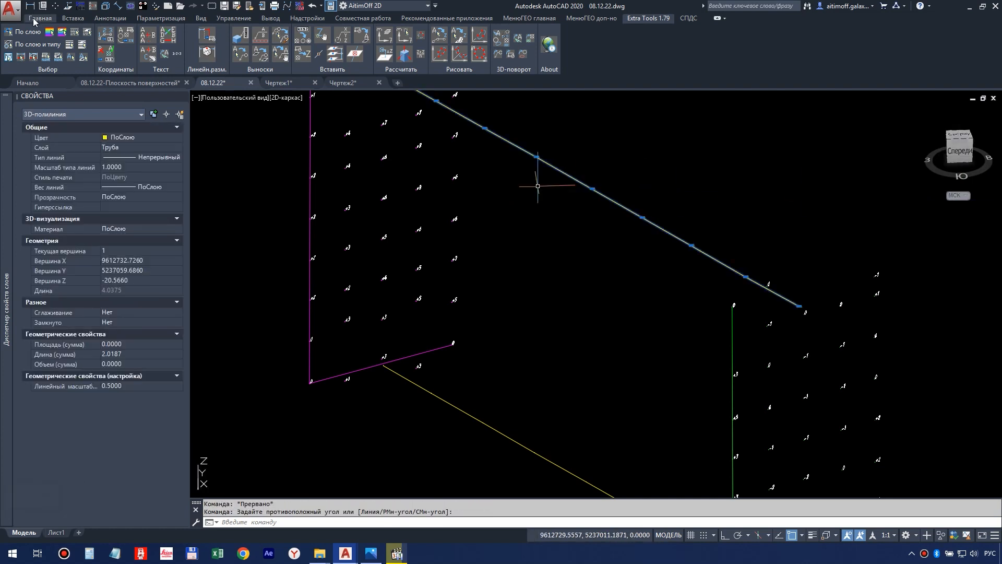
pyautogui.click(504, 47)
pyautogui.scroll(-4, 491, 232)
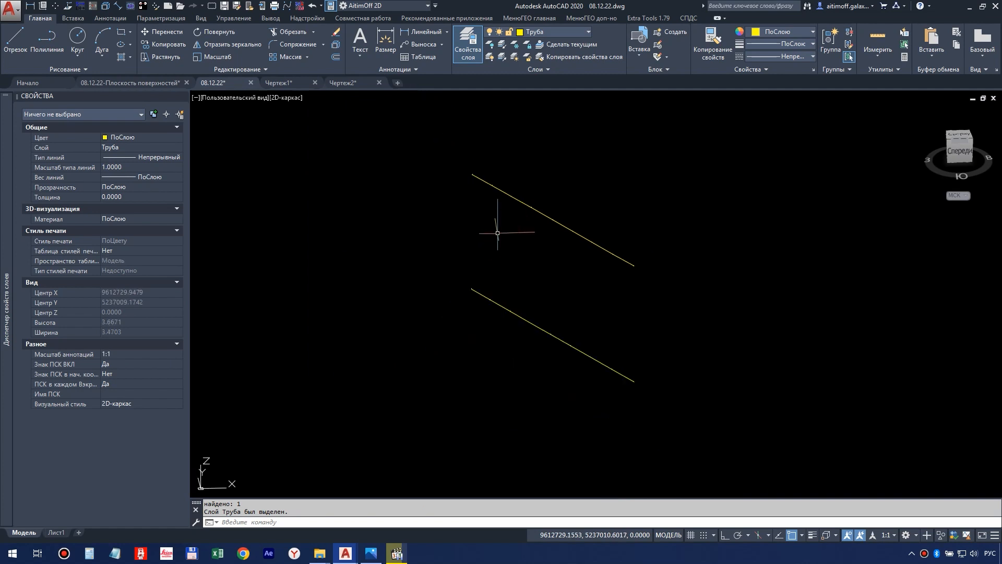
pyautogui.press('Escape')
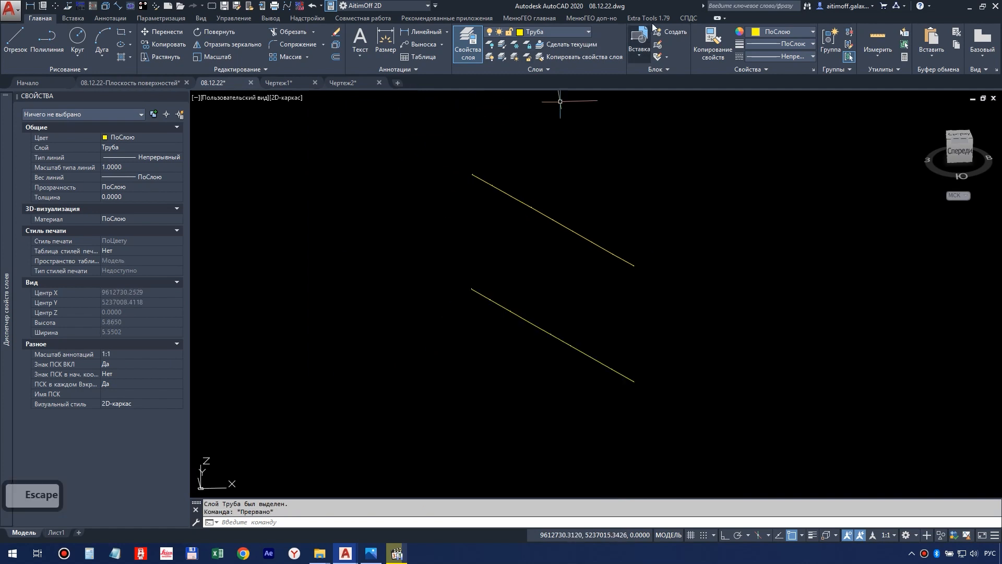
# Run the Extra Tools elevation label generator for points, window-selecting the points along both yellow pipe lines
pyautogui.click(636, 20)
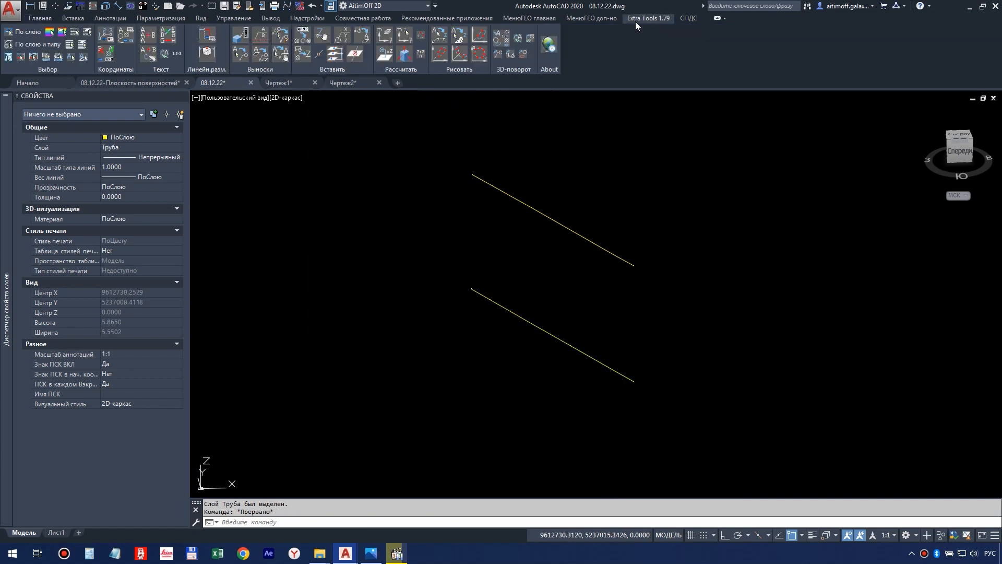
pyautogui.click(307, 56)
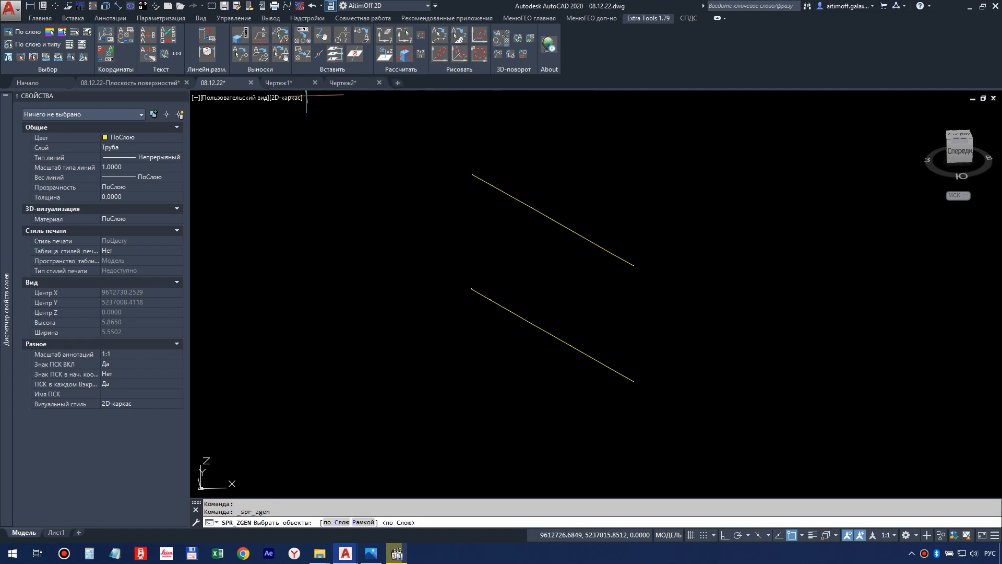
pyautogui.click(364, 522)
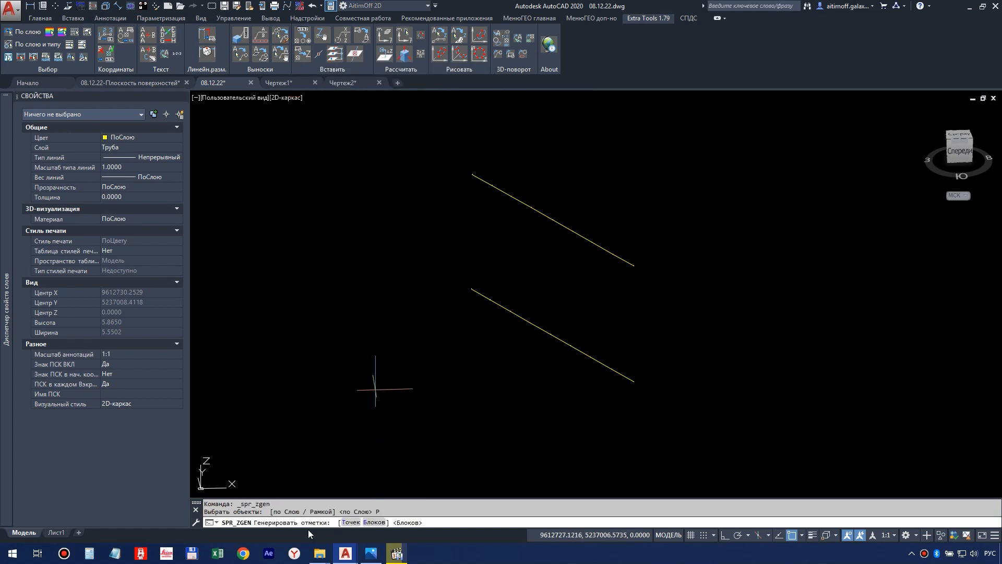
pyautogui.click(343, 522)
pyautogui.click(434, 138)
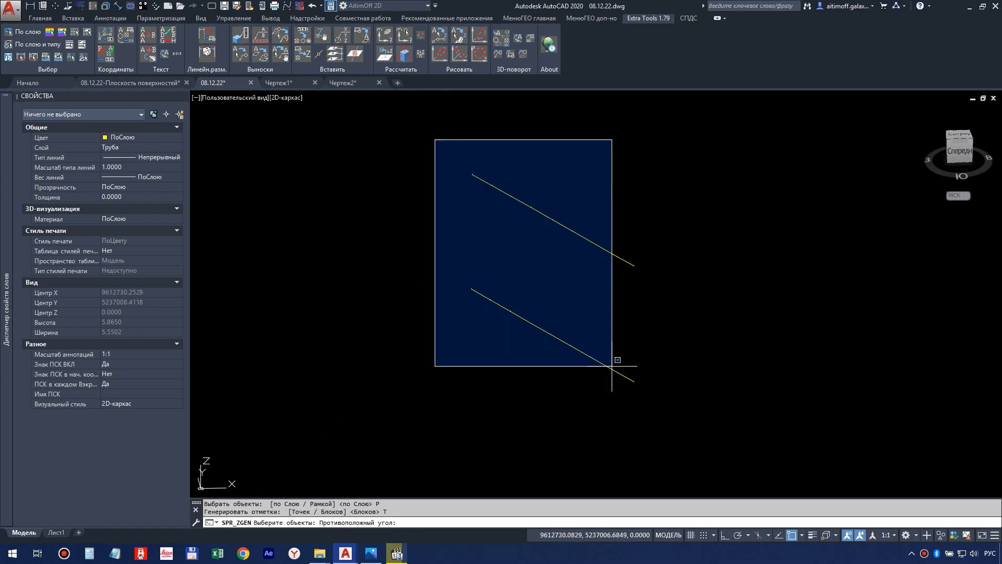
pyautogui.click(820, 496)
pyautogui.press('Return')
# Generate the pipe points' elevation labels with text size 0.01 and 3 decimal places
pyautogui.scroll(5, 634, 247)
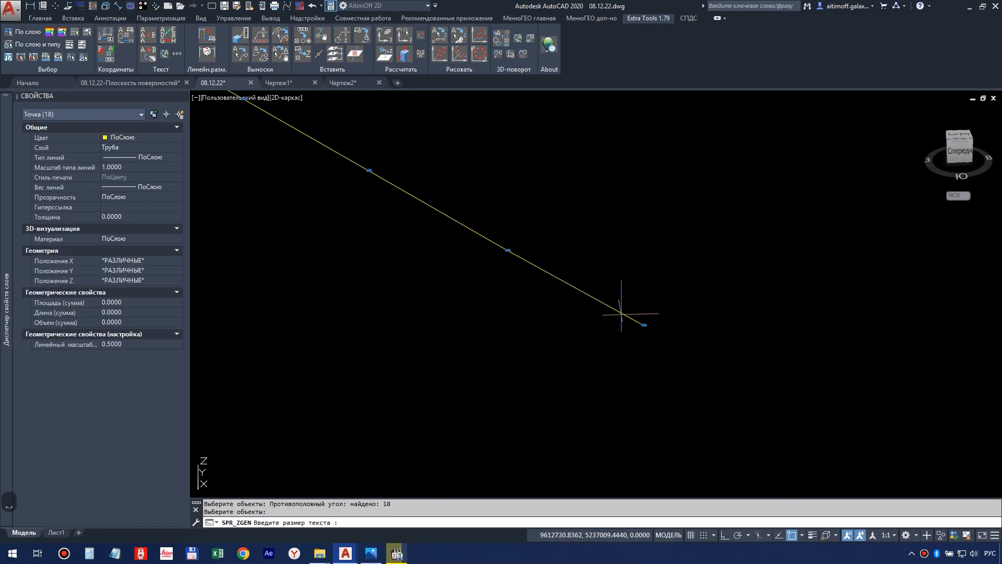
pyautogui.scroll(-5, 714, 319)
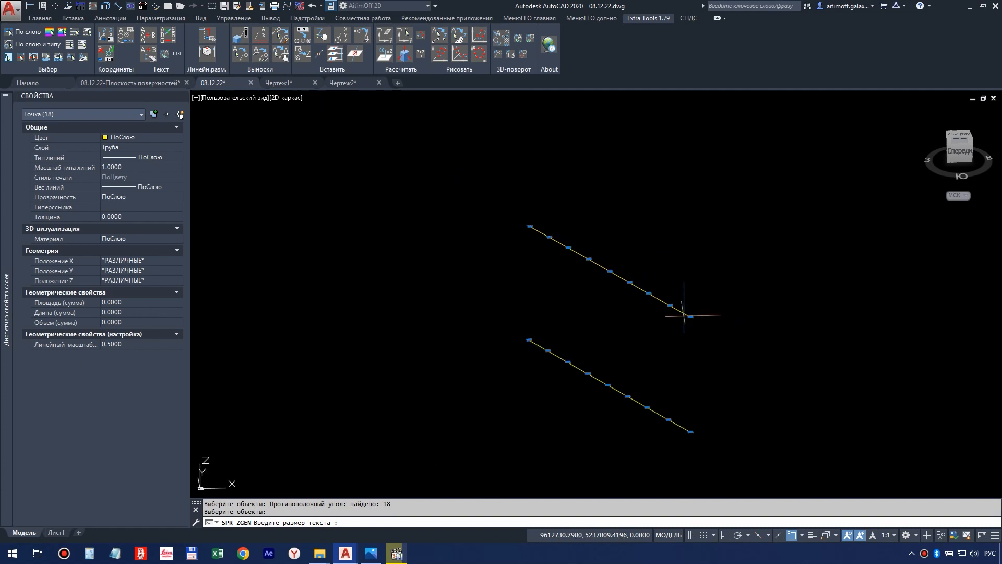
pyautogui.scroll(4, 672, 327)
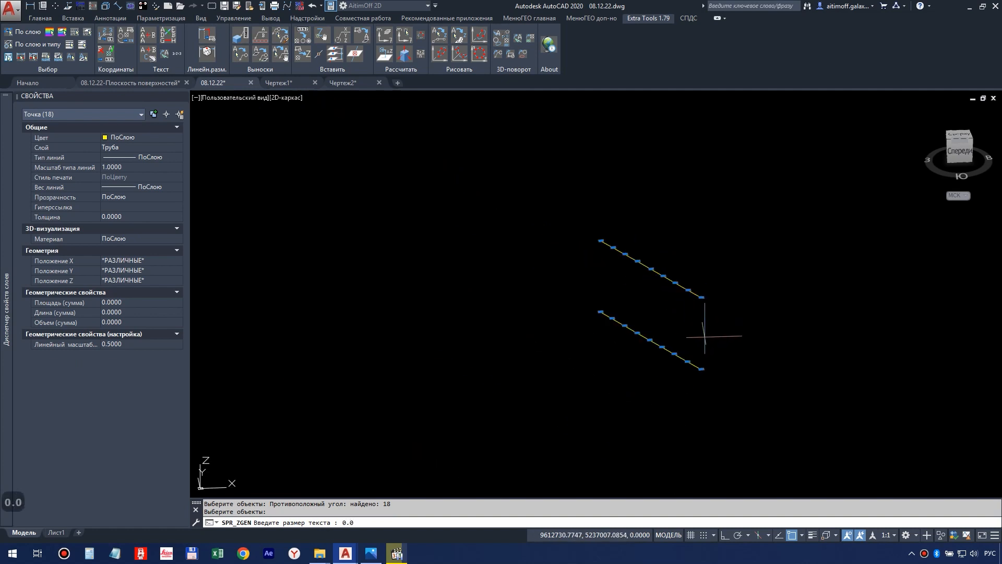
pyautogui.press('Return')
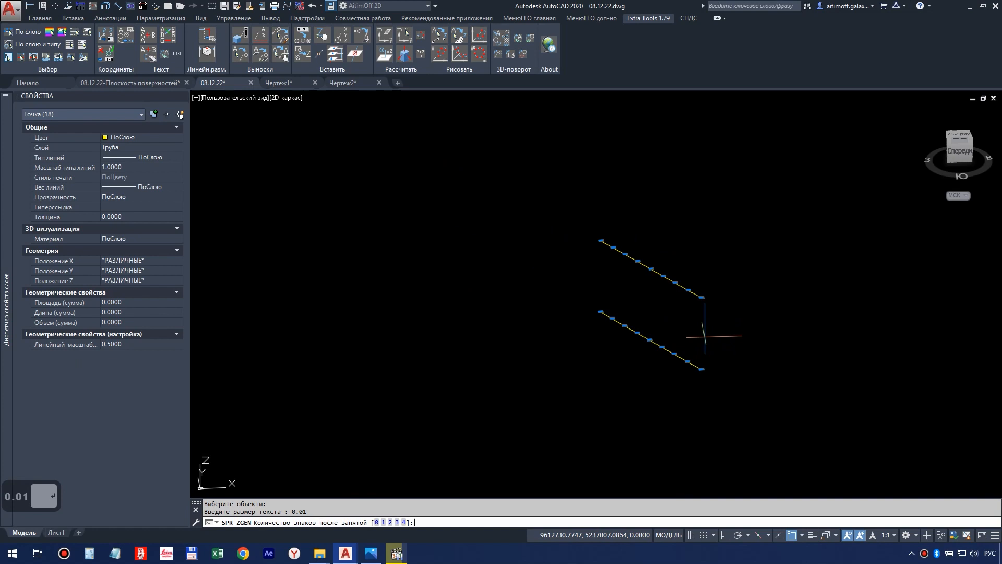
pyautogui.write('3')
pyautogui.press('Return')
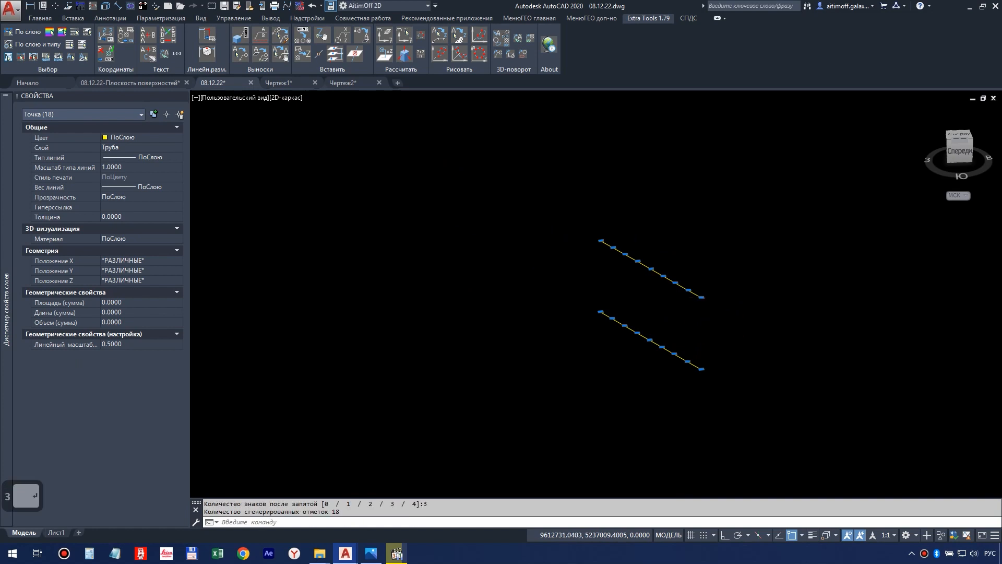
# Examine the elevation labels at the points along the upper yellow pipe line from a slightly rotated view
pyautogui.scroll(5, 699, 293)
pyautogui.scroll(4, 671, 298)
pyautogui.press('Escape')
pyautogui.press('Escape')
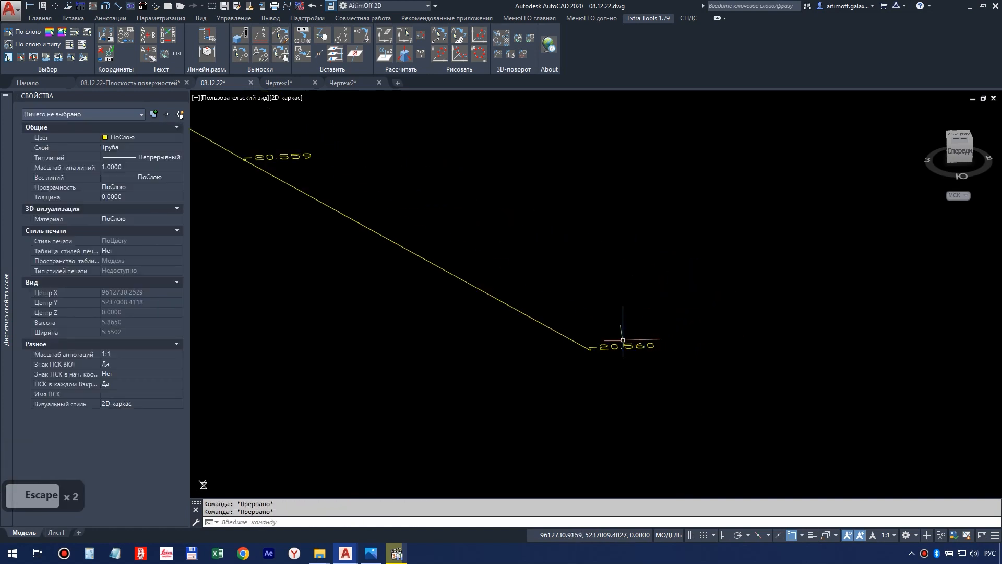
pyautogui.scroll(-4, 615, 342)
pyautogui.press('shift')
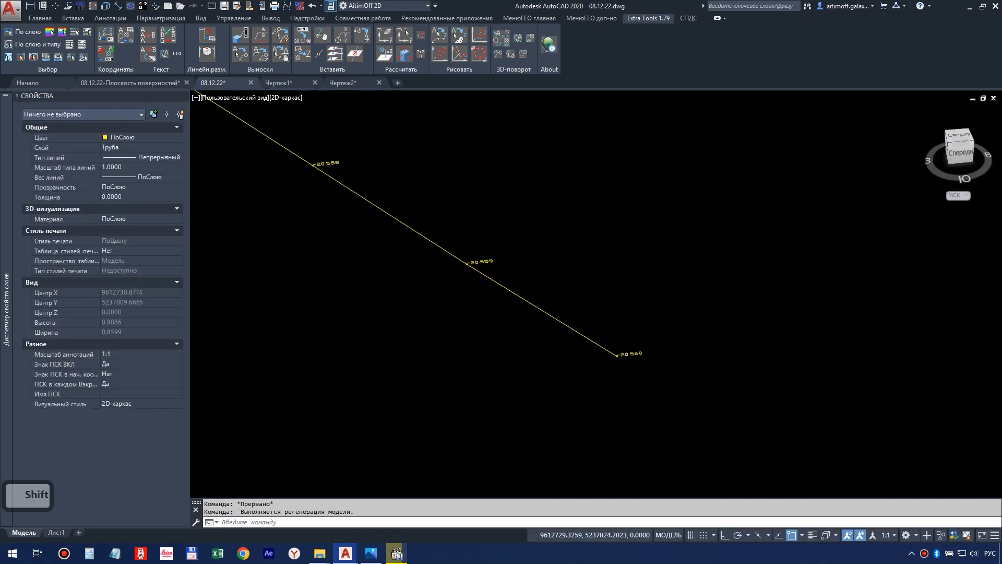
pyautogui.scroll(3, 481, 270)
pyautogui.moveTo(502, 382); pyautogui.dragTo(613, 375, button='middle')
pyautogui.scroll(4, 745, 397)
pyautogui.moveTo(745, 397); pyautogui.dragTo(512, 382, button='middle')
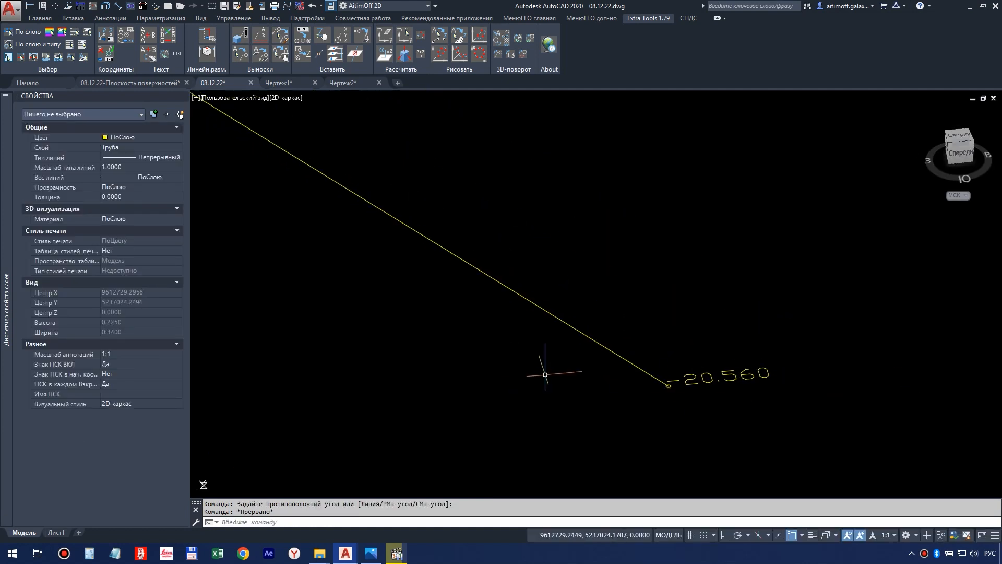
pyautogui.scroll(-2, 660, 378)
pyautogui.scroll(-2, 660, 386)
pyautogui.moveTo(637, 383); pyautogui.dragTo(864, 485, button='middle')
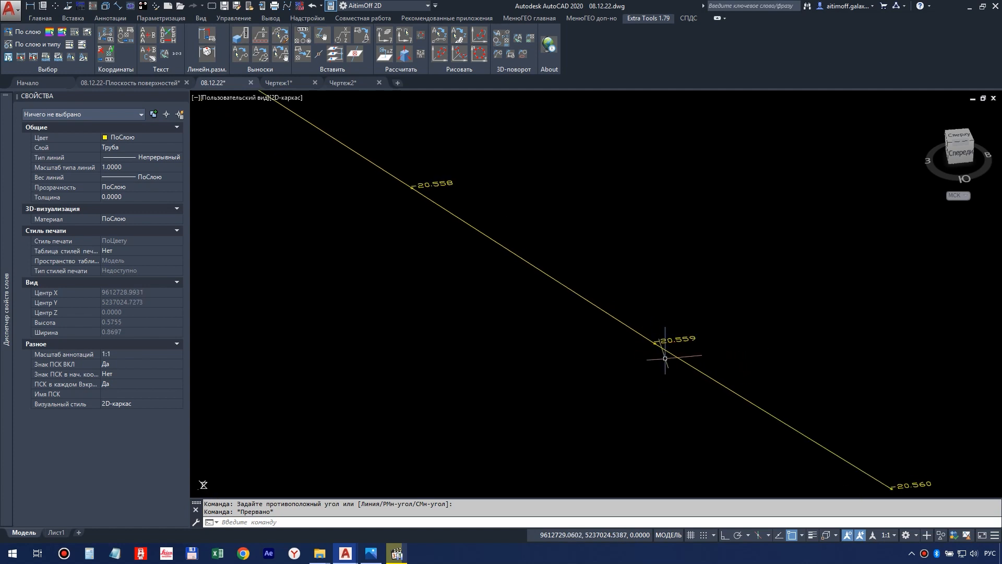
pyautogui.moveTo(887, 462); pyautogui.dragTo(779, 399, button='middle')
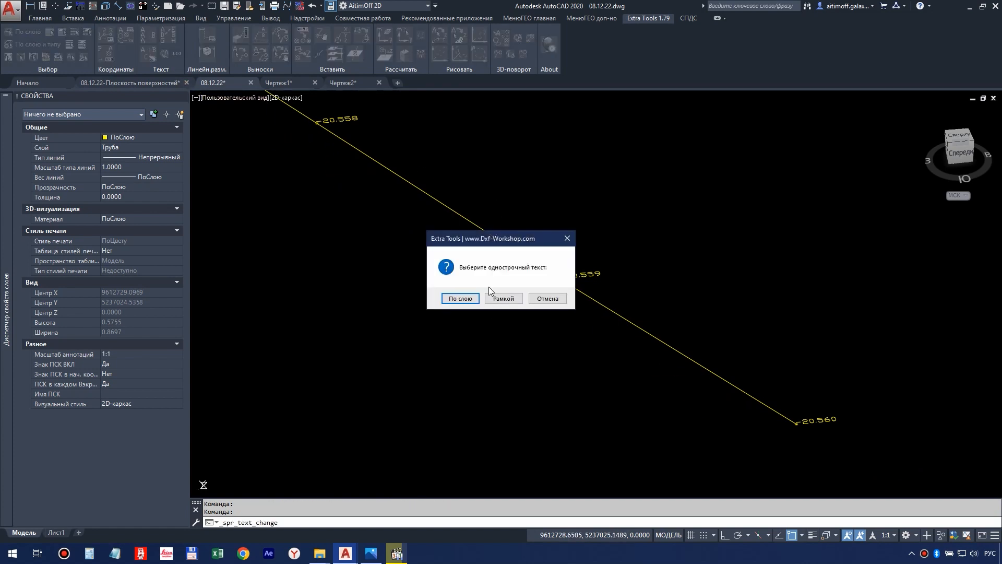
# Run the Extra Tools text arithmetic on the elevation labels along the upper yellow pipe line, window-selecting all of them
pyautogui.click(504, 303)
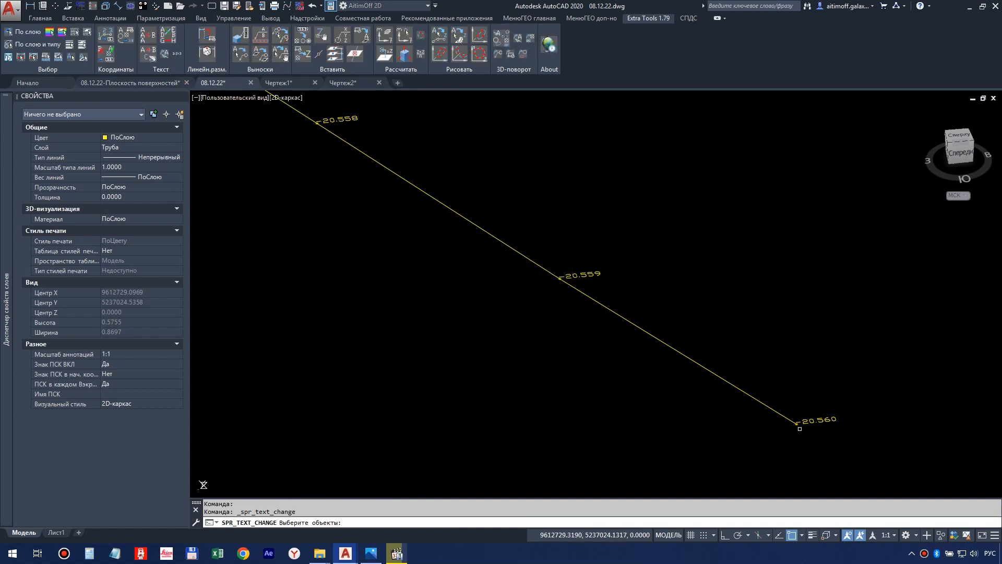
pyautogui.click(852, 446)
pyautogui.scroll(-3, 678, 313)
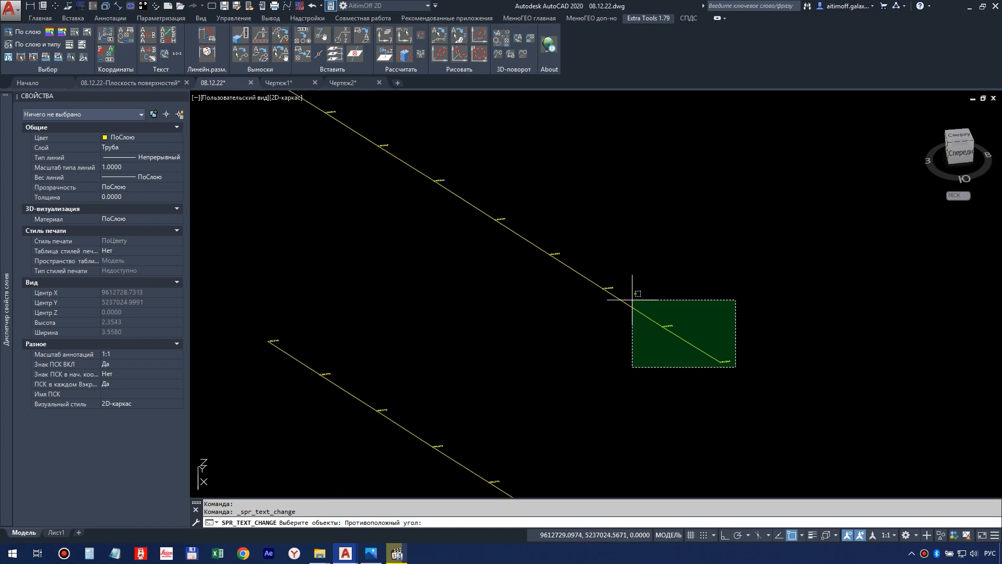
pyautogui.click(476, 111)
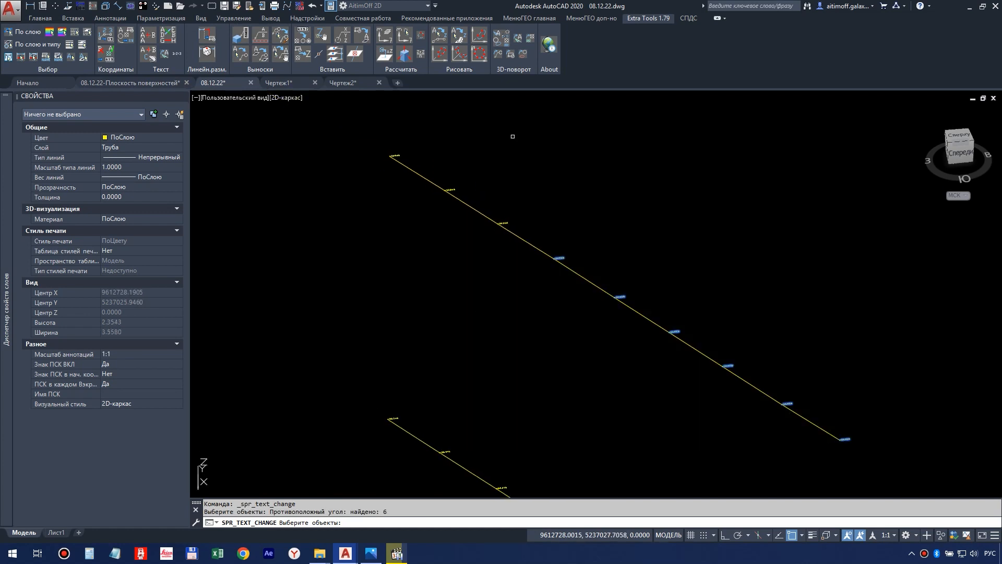
pyautogui.click(528, 135)
pyautogui.click(335, 258)
pyautogui.scroll(4, 836, 429)
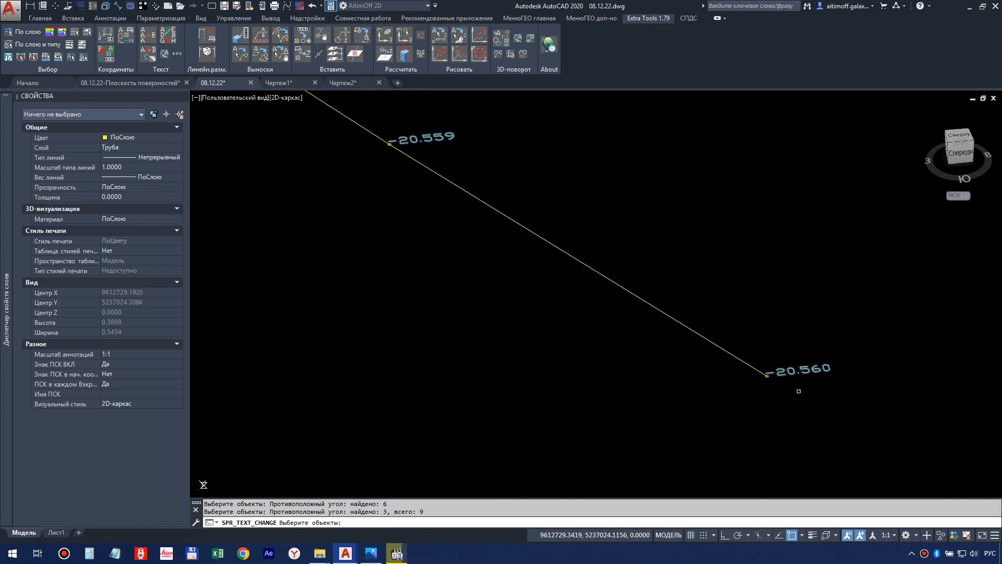
pyautogui.press('Return')
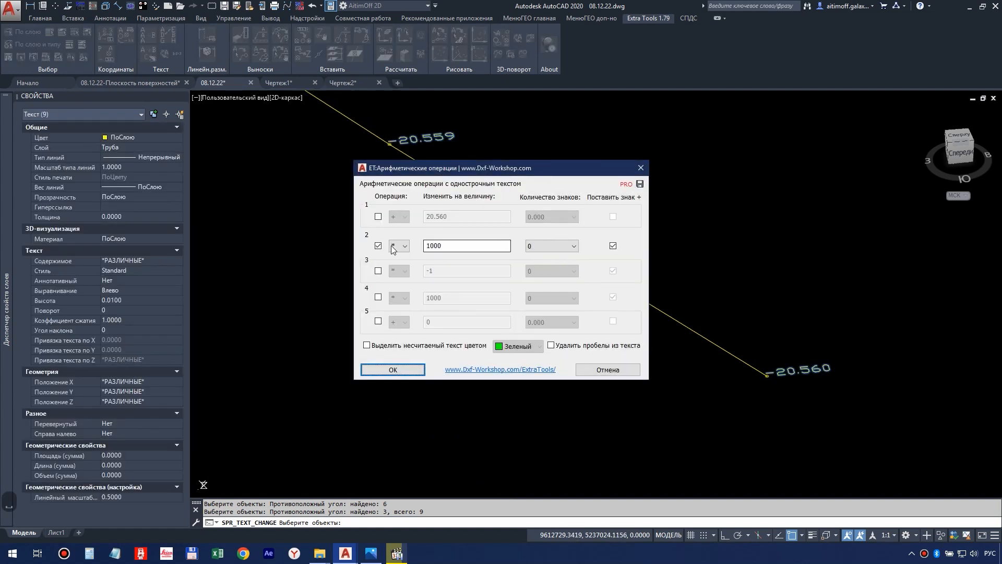
# Convert the upper line's labels by adding 20.560 with three decimals, then multiplying by 1000 with no decimals and a plus sign
pyautogui.click(378, 245)
pyautogui.click(378, 217)
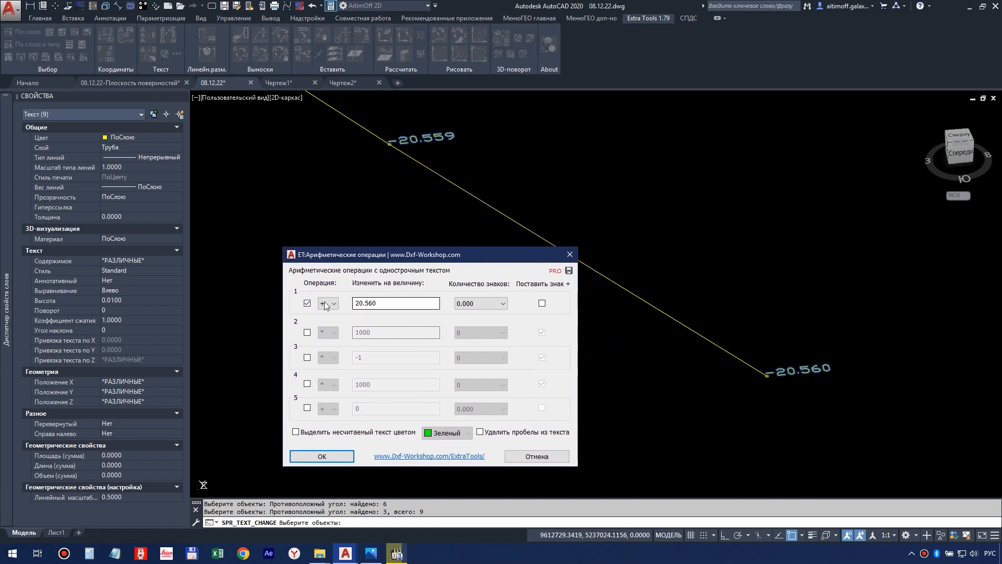
pyautogui.click(325, 303)
pyautogui.click(325, 304)
pyautogui.click(379, 306)
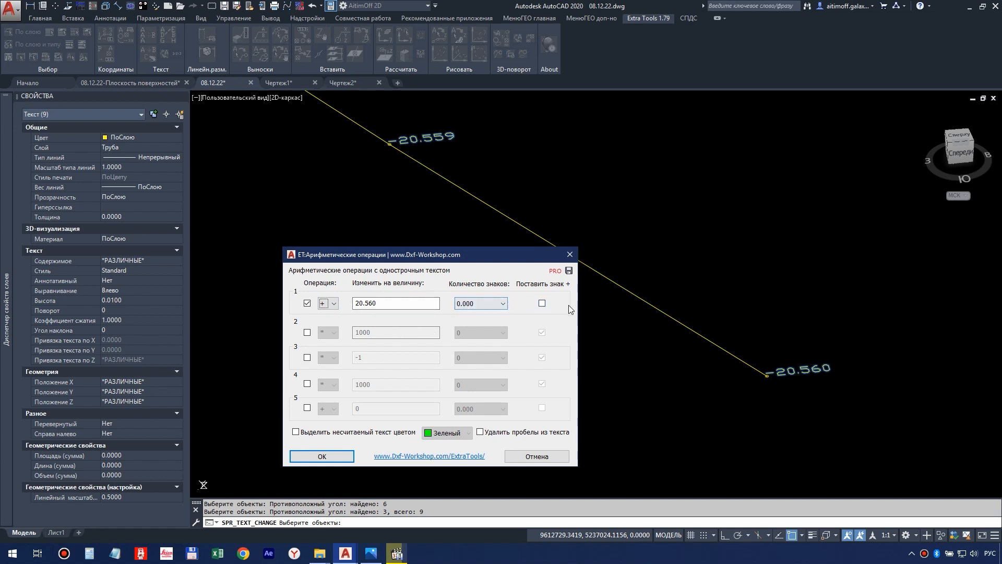
pyautogui.click(307, 333)
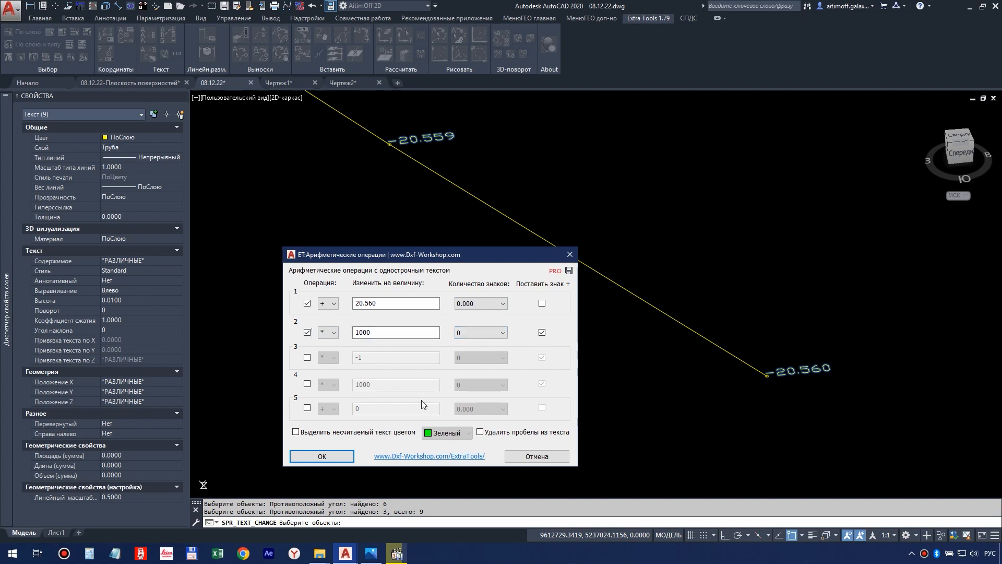
pyautogui.click(322, 457)
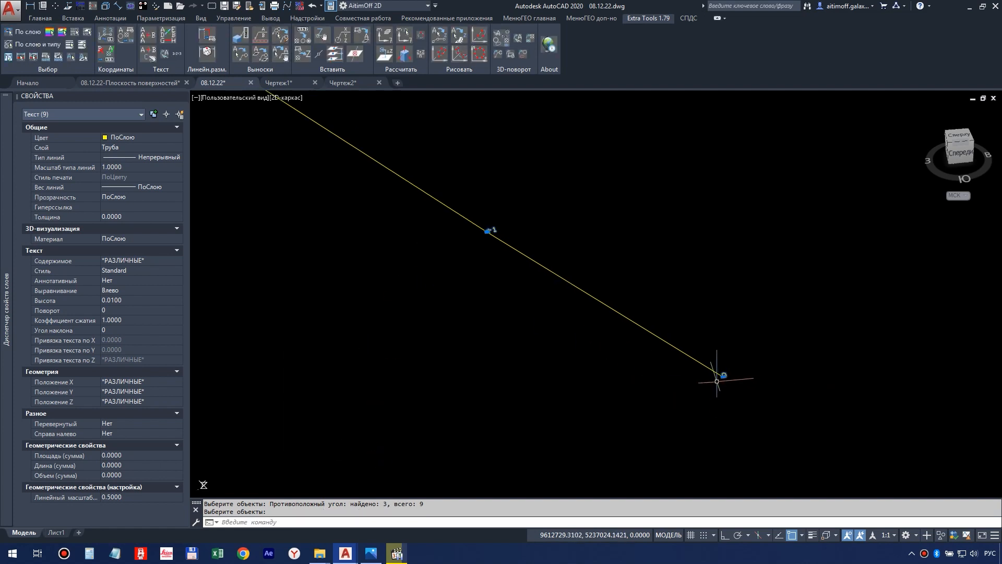
# Examine the converted millimetre labels along the upper yellow pipe line and clear the selection
pyautogui.moveTo(716, 376); pyautogui.dragTo(768, 418, button='middle')
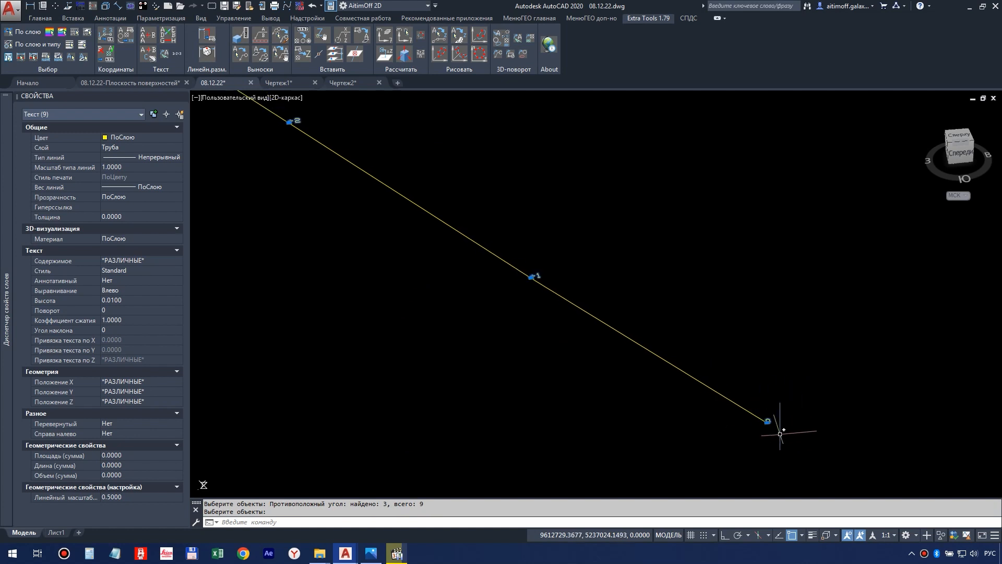
pyautogui.moveTo(554, 296)
pyautogui.mouseDown(button='middle')
pyautogui.moveTo(688, 402)
pyautogui.moveTo(711, 406)
pyautogui.mouseUp(button='middle')
pyautogui.scroll(-2, 622, 328)
pyautogui.moveTo(506, 270); pyautogui.dragTo(778, 452, button='middle')
pyautogui.moveTo(544, 301); pyautogui.dragTo(758, 439, button='middle')
pyautogui.scroll(-5, 570, 320)
pyautogui.moveTo(635, 387); pyautogui.dragTo(506, 199, button='middle')
pyautogui.press('Escape')
# Run the text arithmetic on the elevation labels along the lower yellow pipe line, window-selecting them from end to end
pyautogui.scroll(5, 505, 199)
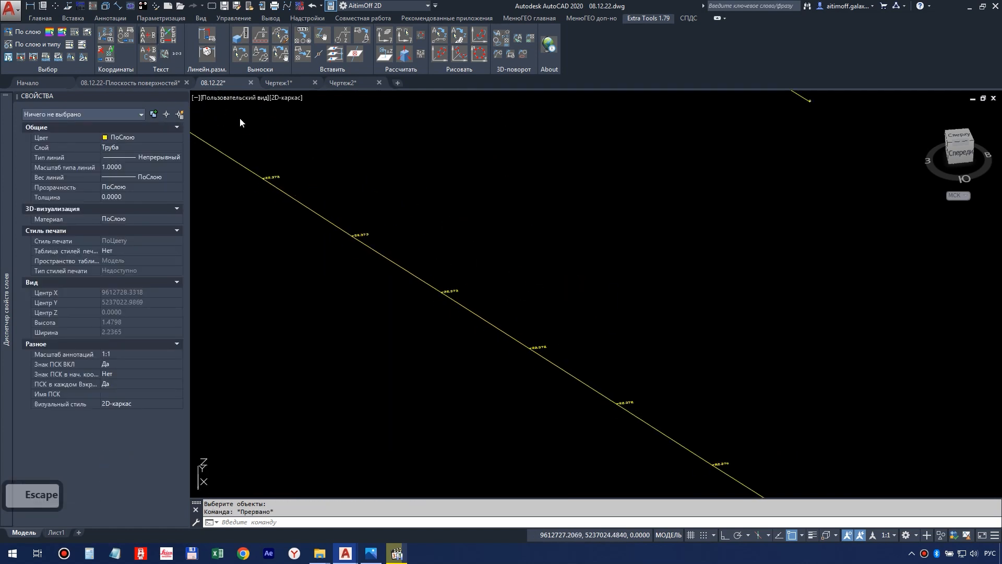
pyautogui.click(503, 298)
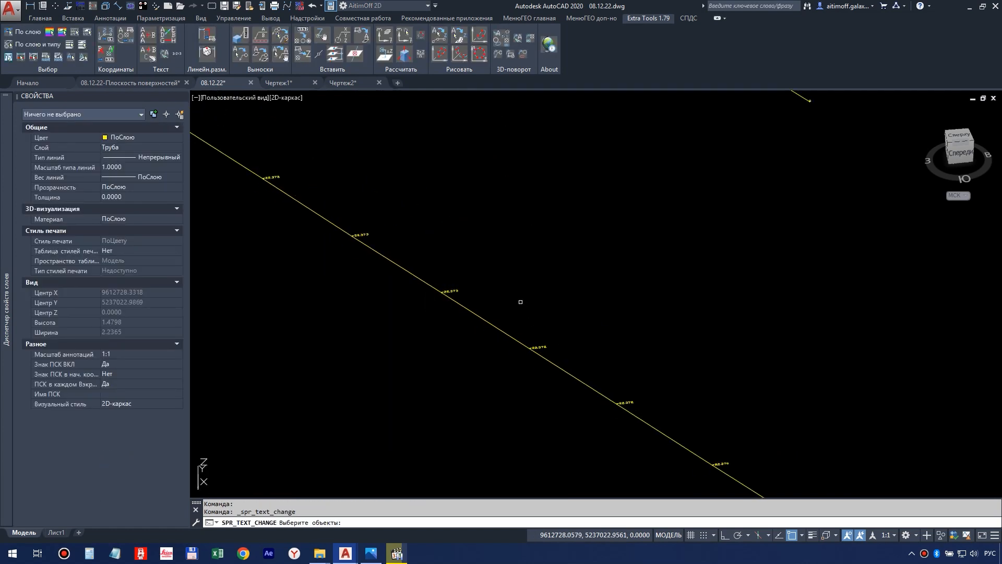
pyautogui.scroll(-4, 499, 296)
pyautogui.click(324, 191)
pyautogui.click(491, 345)
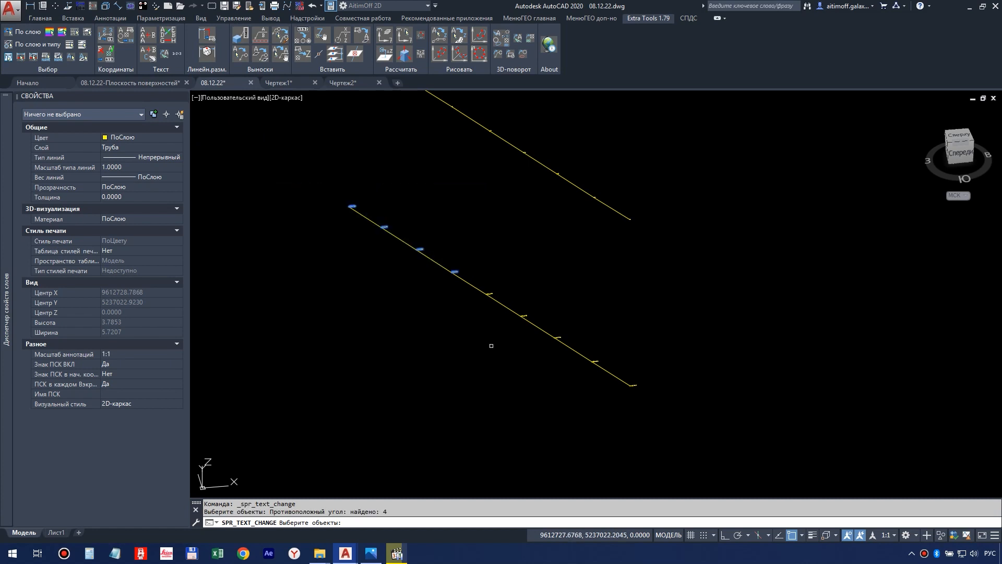
pyautogui.click(484, 288)
pyautogui.click(732, 487)
pyautogui.scroll(8, 614, 397)
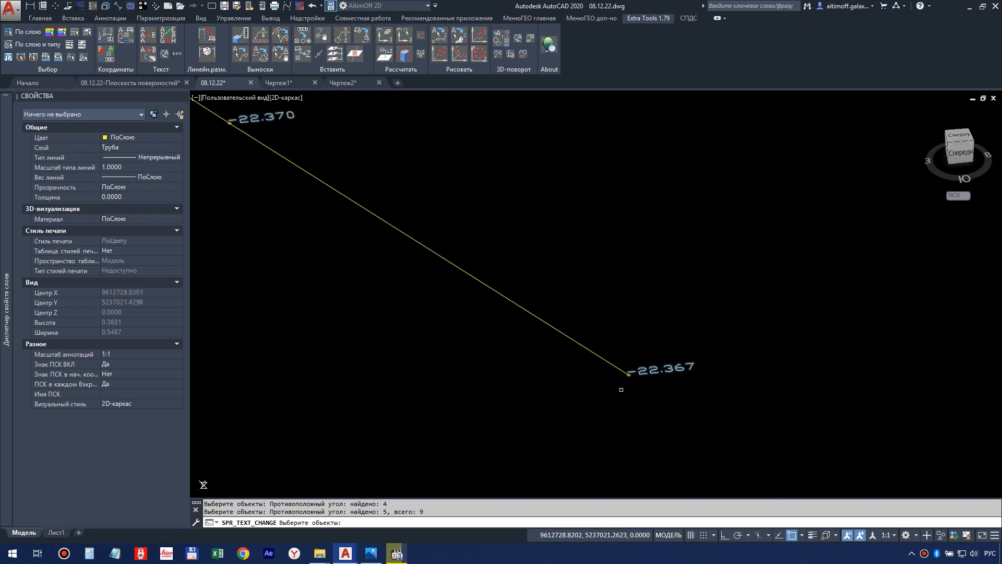
pyautogui.scroll(4, 631, 384)
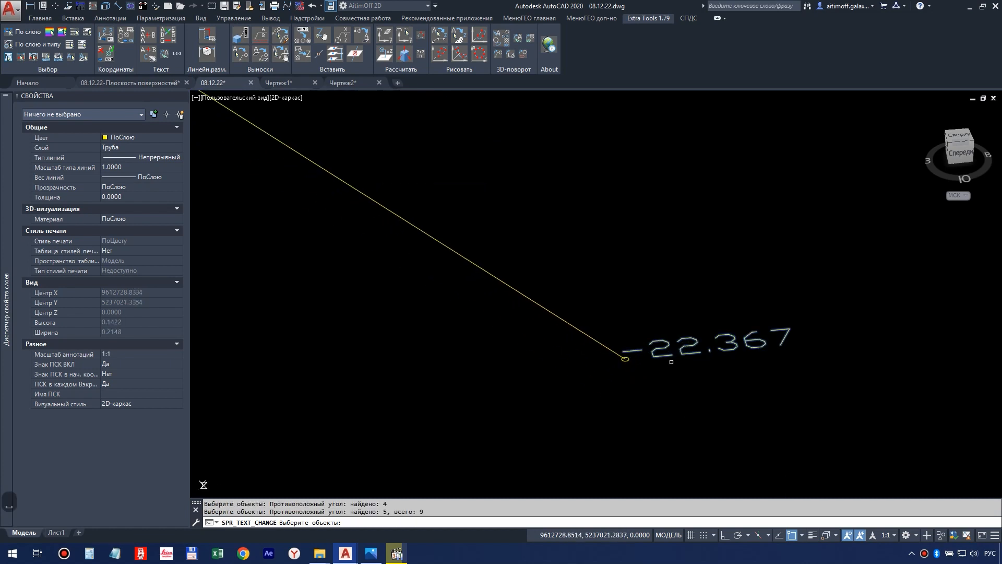
# Convert the lower line's labels by adding 22.367, keeping the multiplication by 1000, and check the converted labels
pyautogui.press('Return')
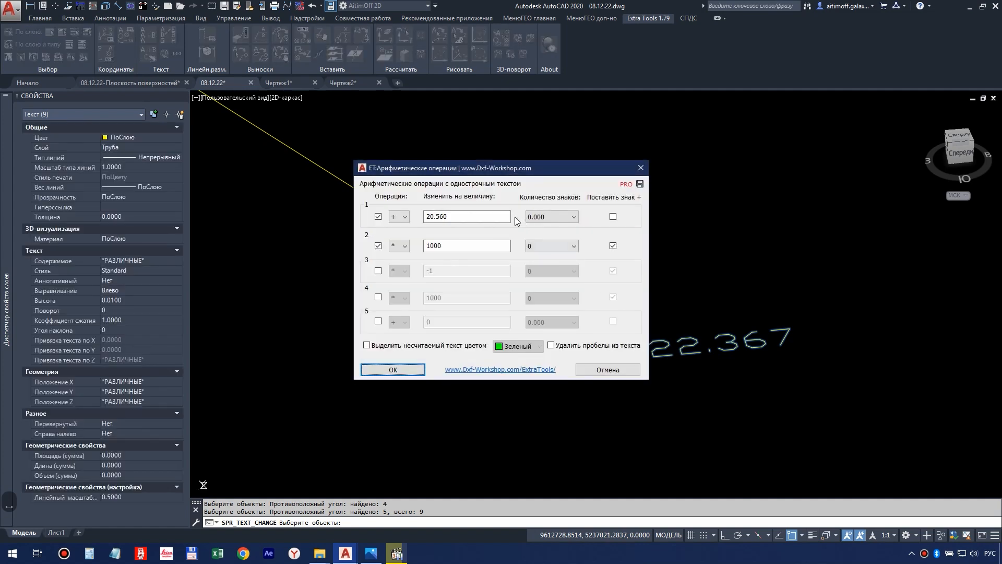
pyautogui.doubleClick(439, 216)
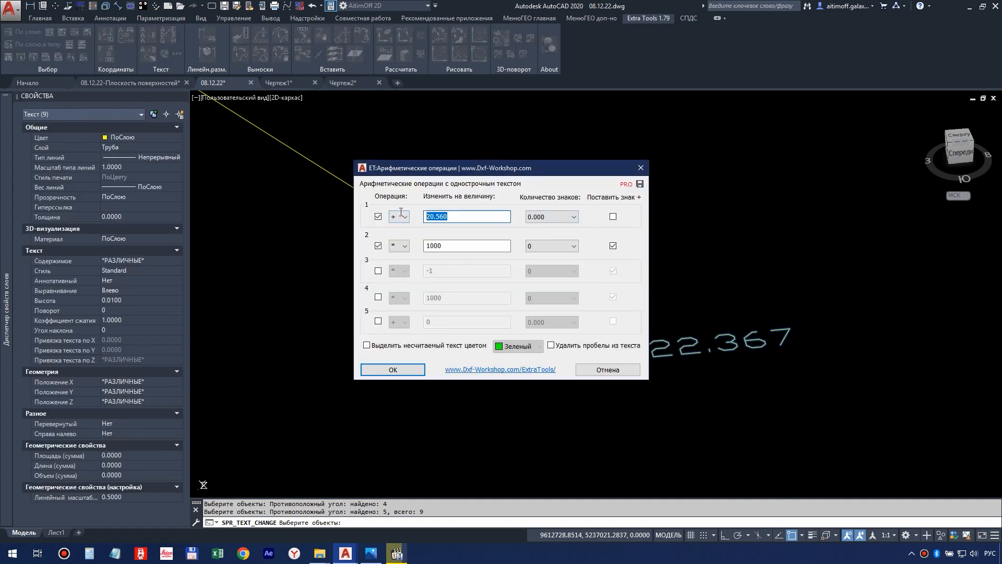
pyautogui.write('22')
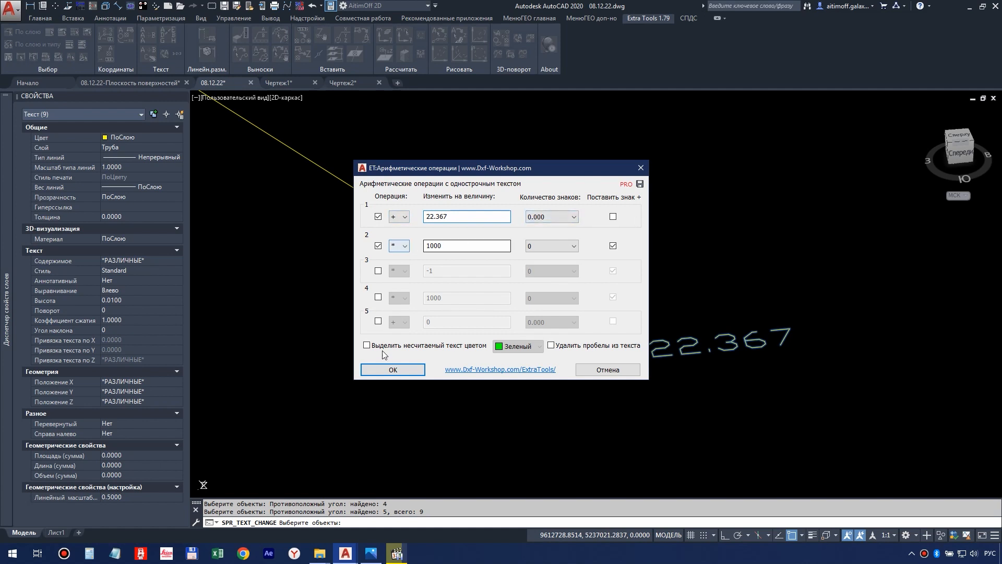
pyautogui.click(392, 369)
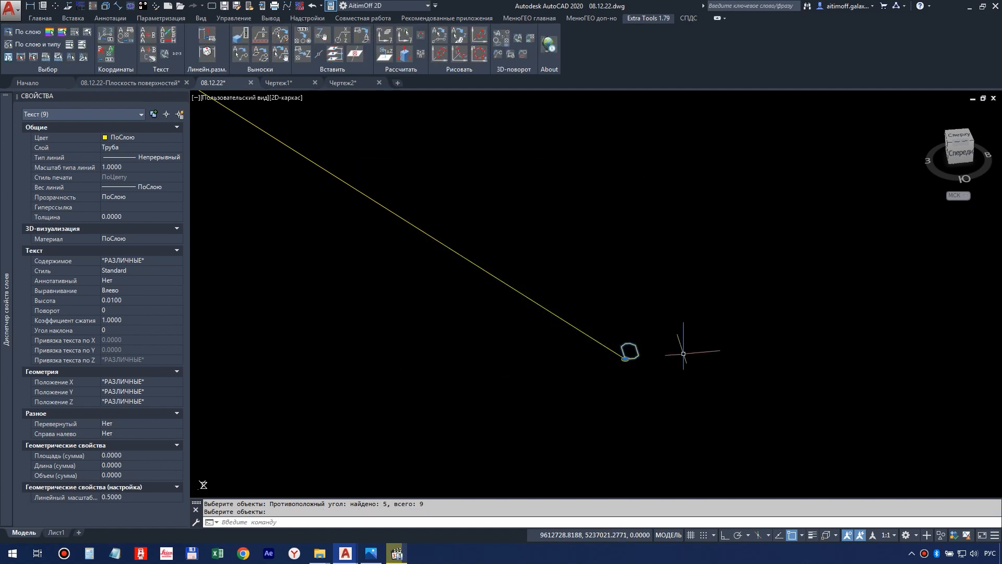
pyautogui.moveTo(515, 257); pyautogui.dragTo(615, 390, button='middle')
pyautogui.scroll(-5, 550, 317)
pyautogui.moveTo(463, 253); pyautogui.dragTo(578, 358, button='middle')
pyautogui.press('Escape')
pyautogui.scroll(5, 704, 437)
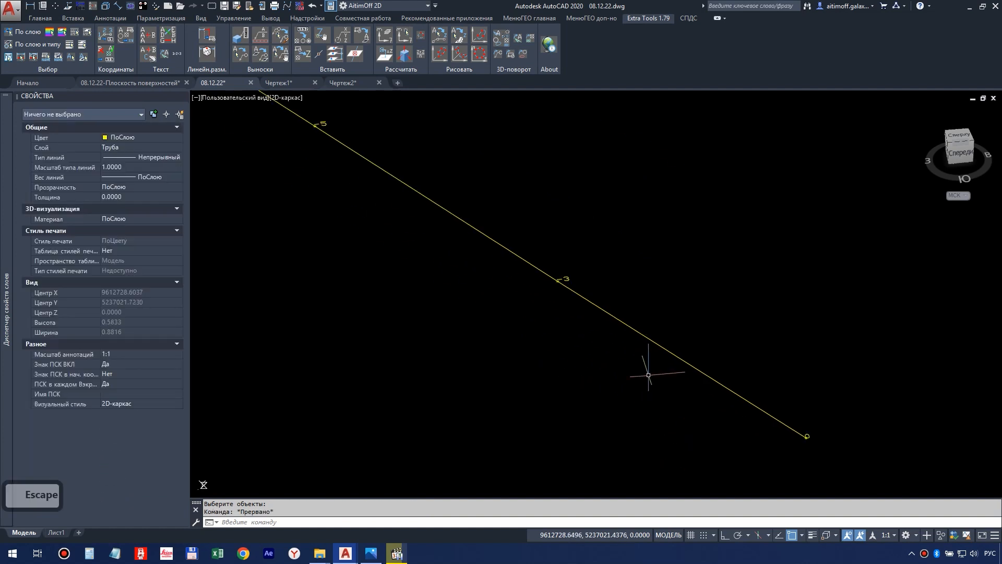
pyautogui.press('Escape')
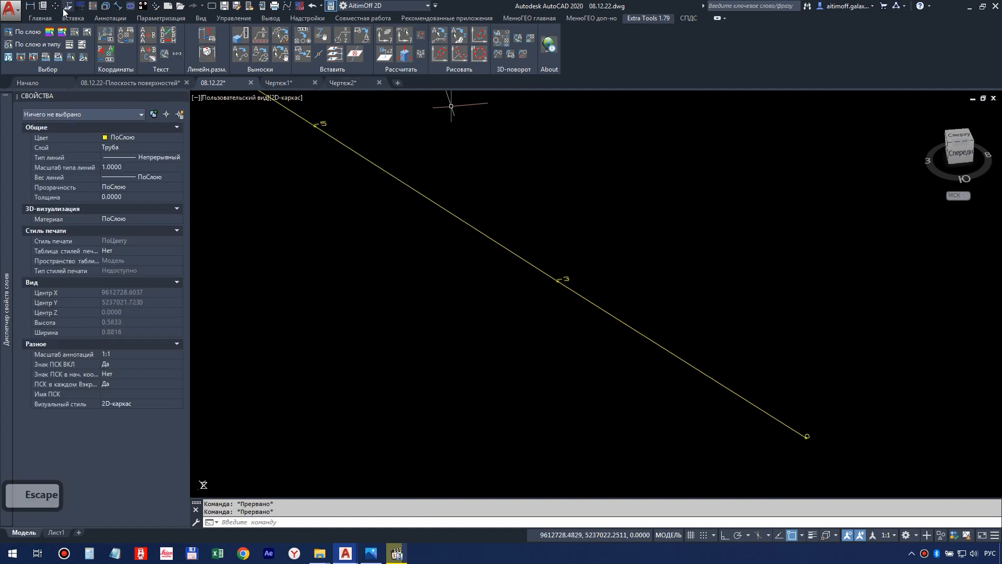
# Restore the layers hidden by the isolation and orbit to a view showing both plates and both pipe lines
pyautogui.click(41, 18)
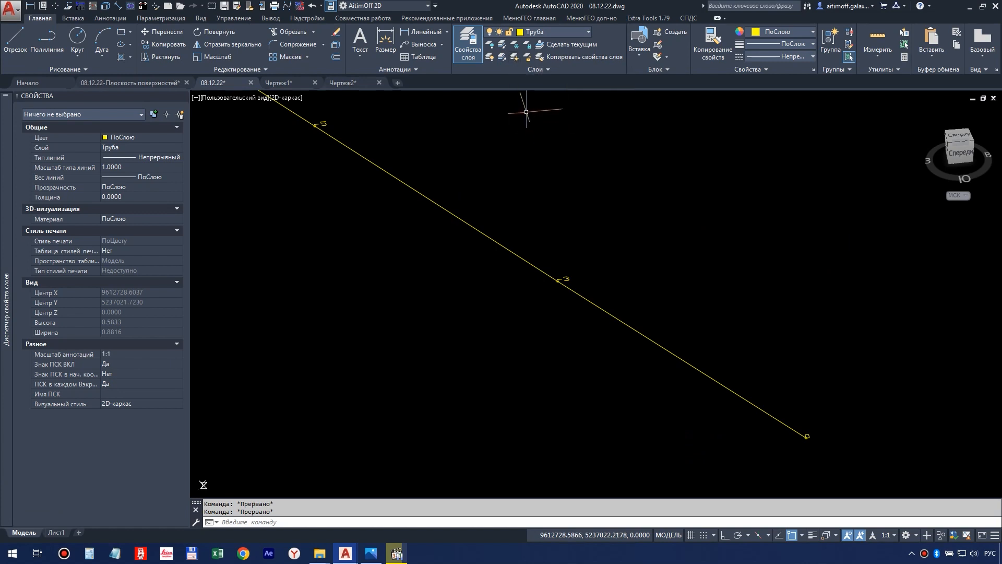
pyautogui.press('F2')
pyautogui.press('F2')
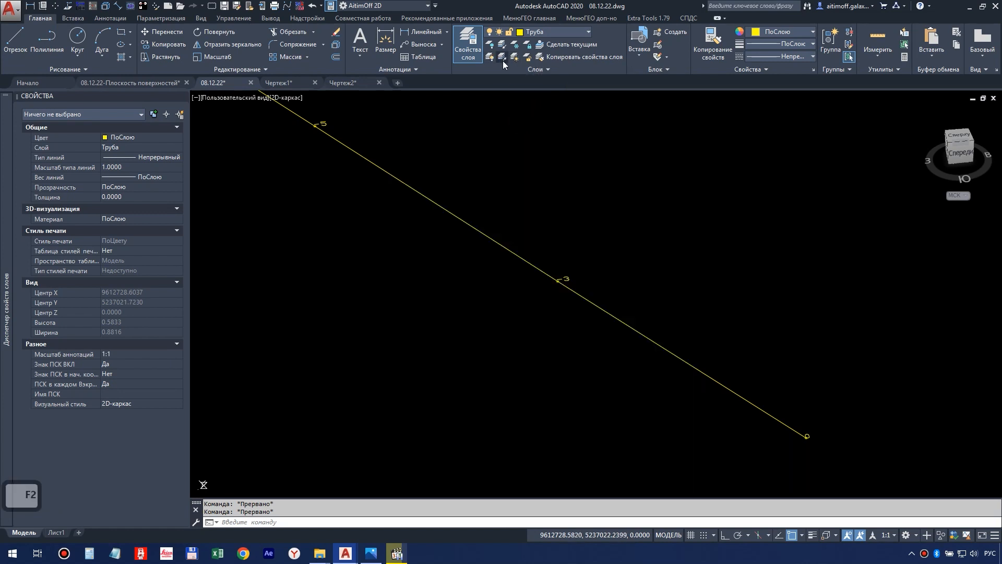
pyautogui.click(504, 60)
pyautogui.scroll(5, 647, 295)
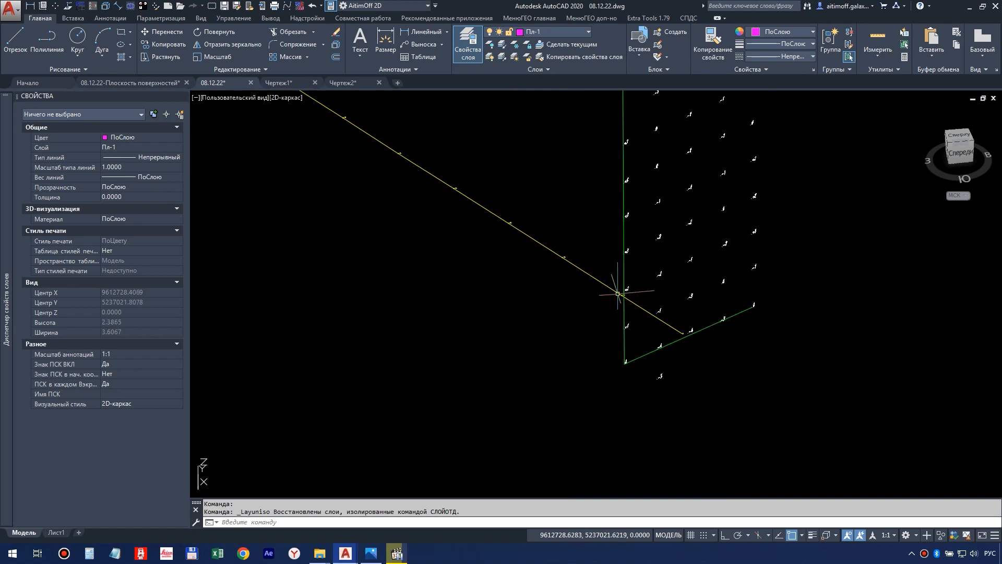
pyautogui.scroll(-5, 674, 371)
pyautogui.keyDown('shift'); pyautogui.moveTo(593, 307); pyautogui.dragTo(603, 267, button='middle'); pyautogui.keyUp('shift')
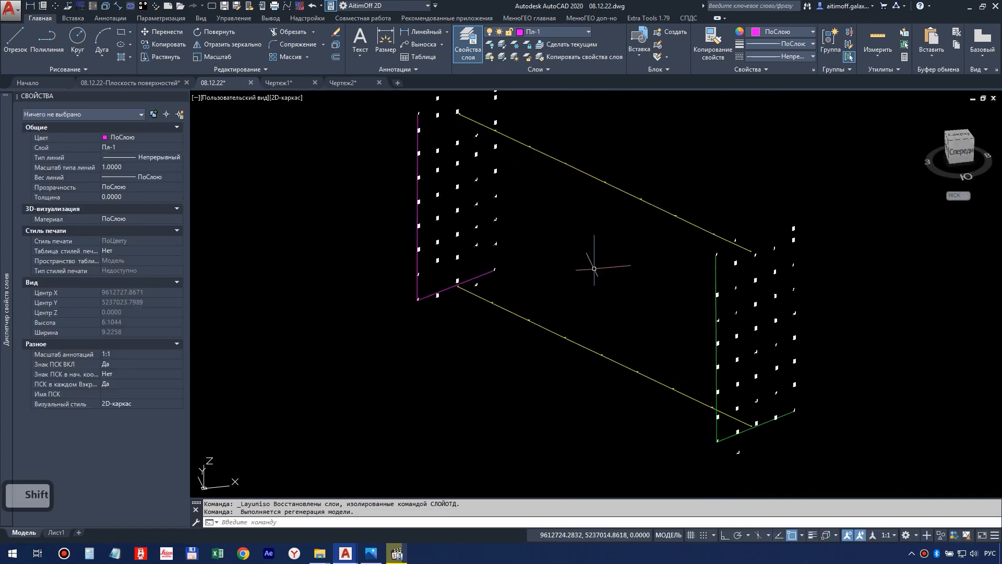
pyautogui.scroll(3, 593, 262)
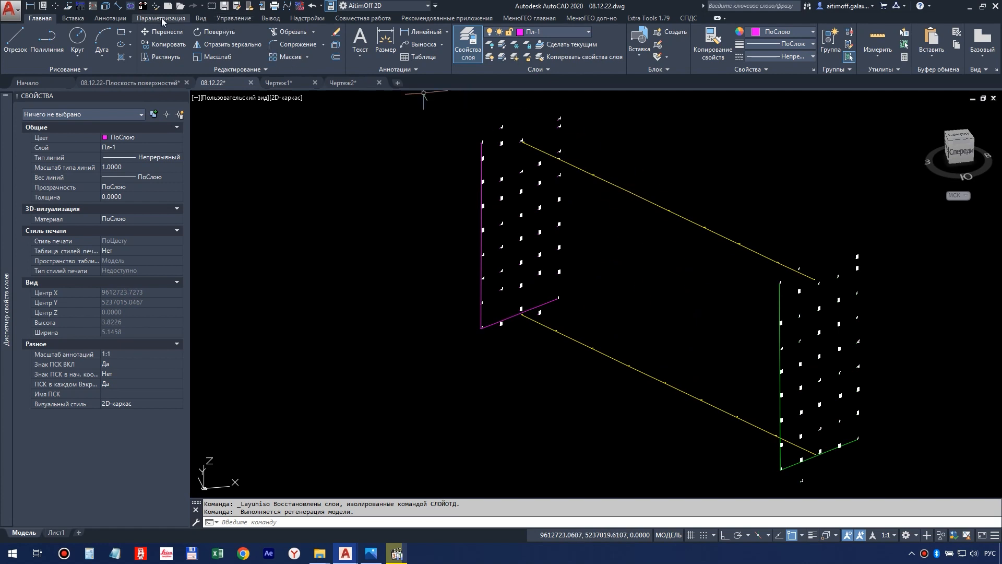
# Align the user coordinate system's XY plane with the current view
pyautogui.click(234, 18)
pyautogui.click(123, 19)
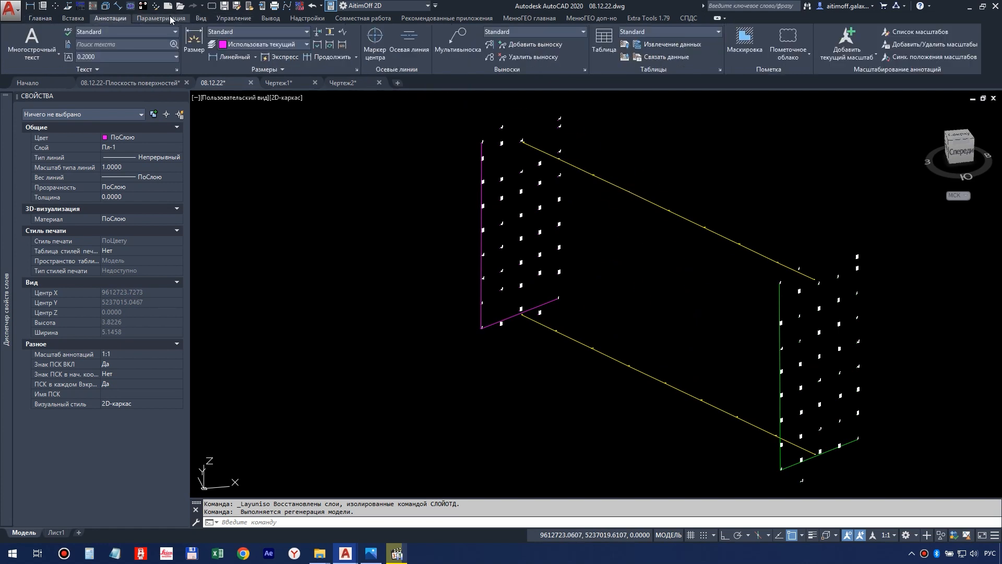
pyautogui.click(200, 18)
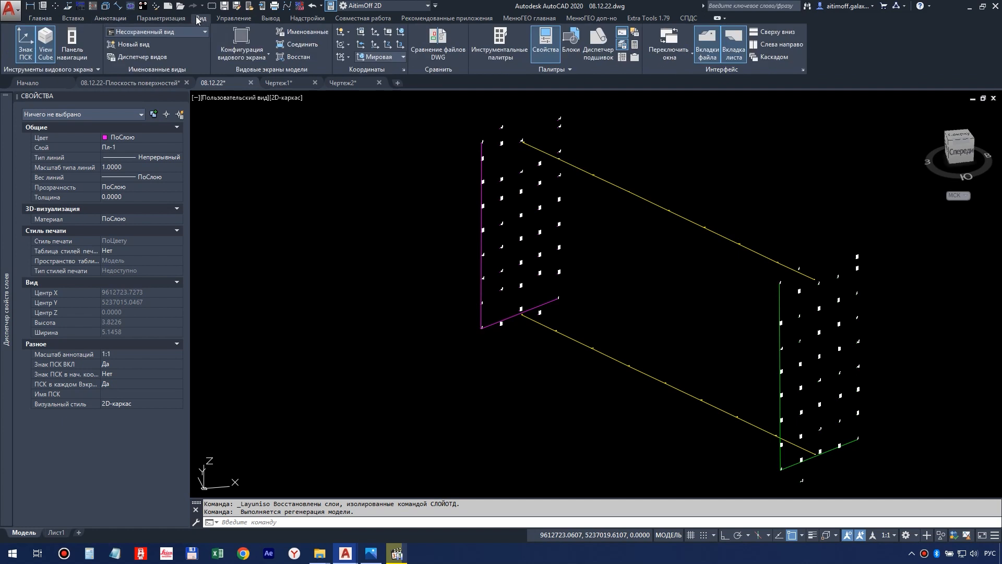
pyautogui.click(346, 57)
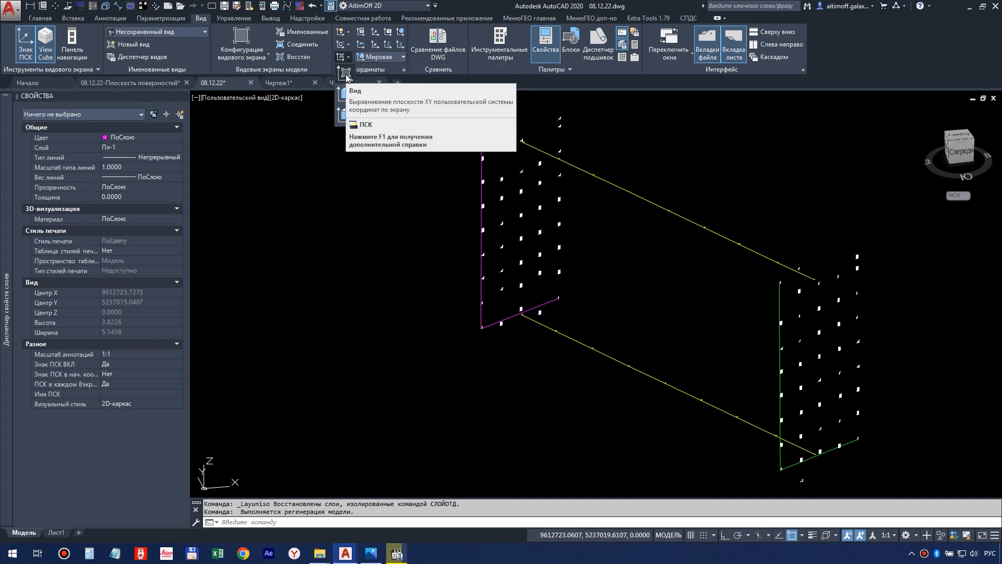
pyautogui.click(346, 74)
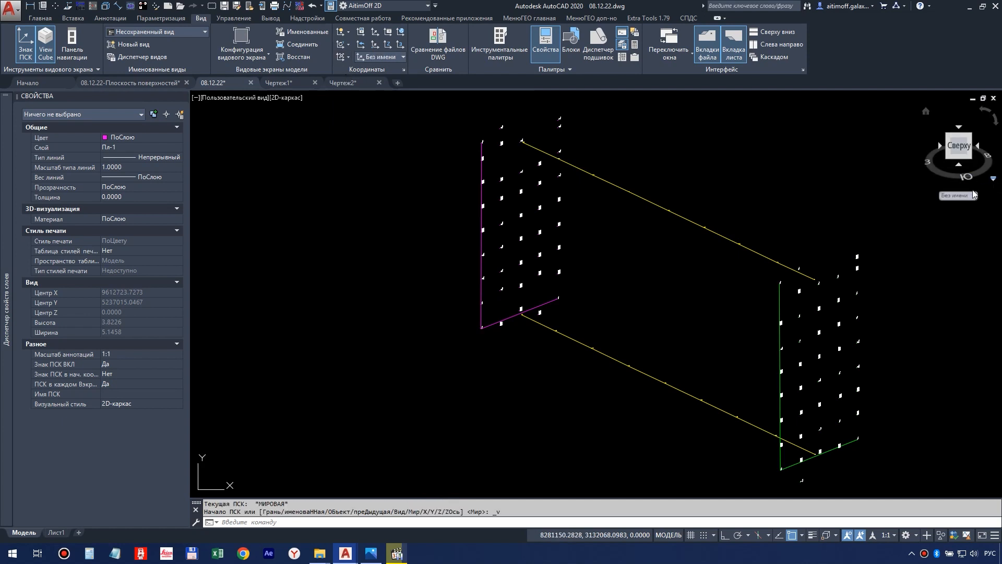
# Save the unnamed coordinate system under the name Для отчета
pyautogui.click(403, 71)
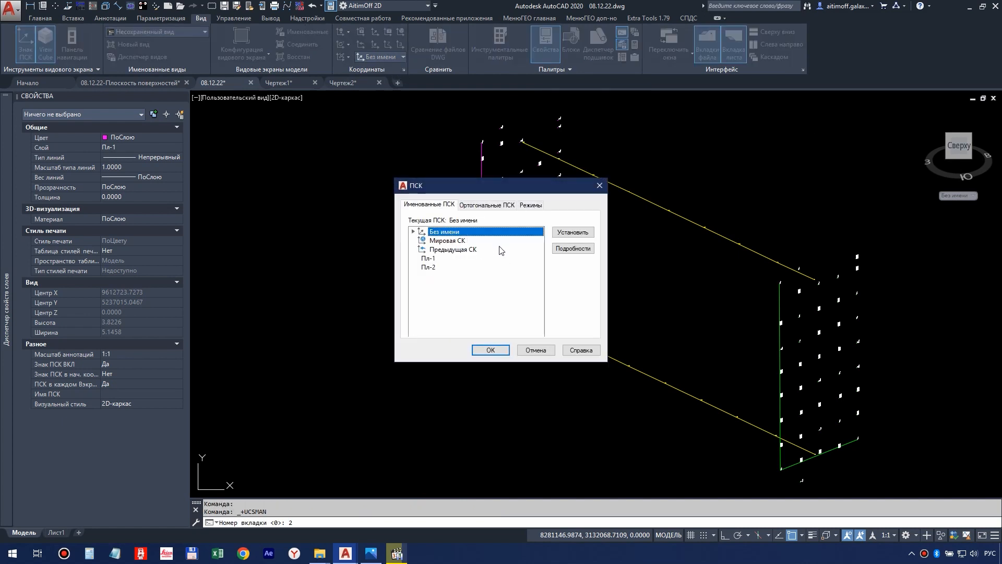
pyautogui.write('Для')
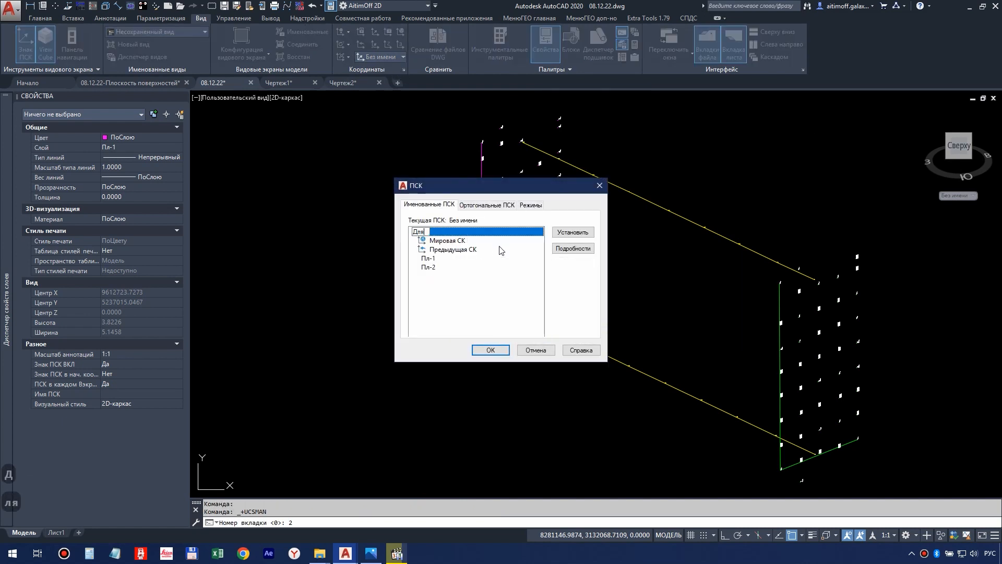
pyautogui.write(' отчета')
pyautogui.press('Return')
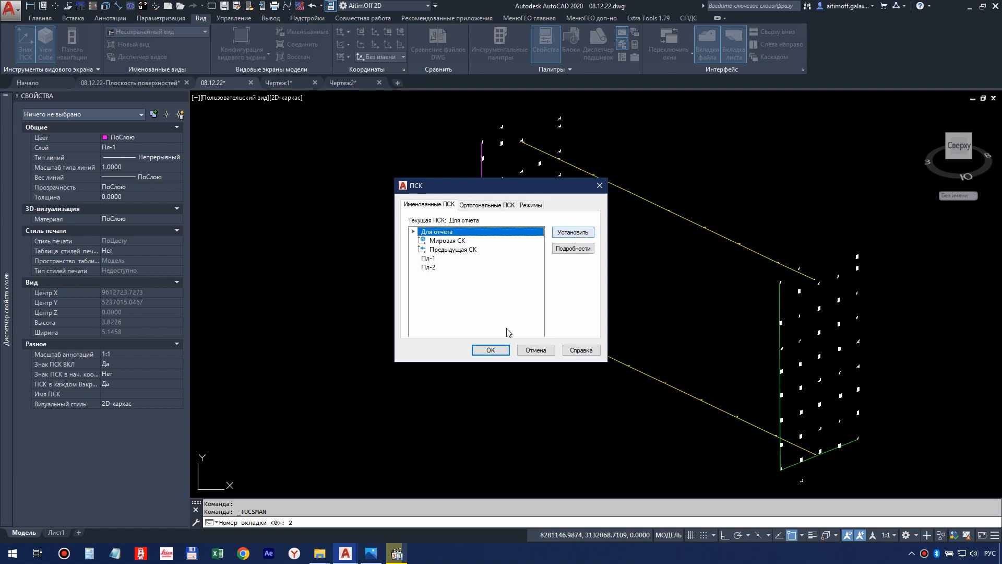
pyautogui.click(491, 349)
# Select all the yellow elevation deviation labels on both pipe lines with Select Similar
pyautogui.scroll(8, 603, 322)
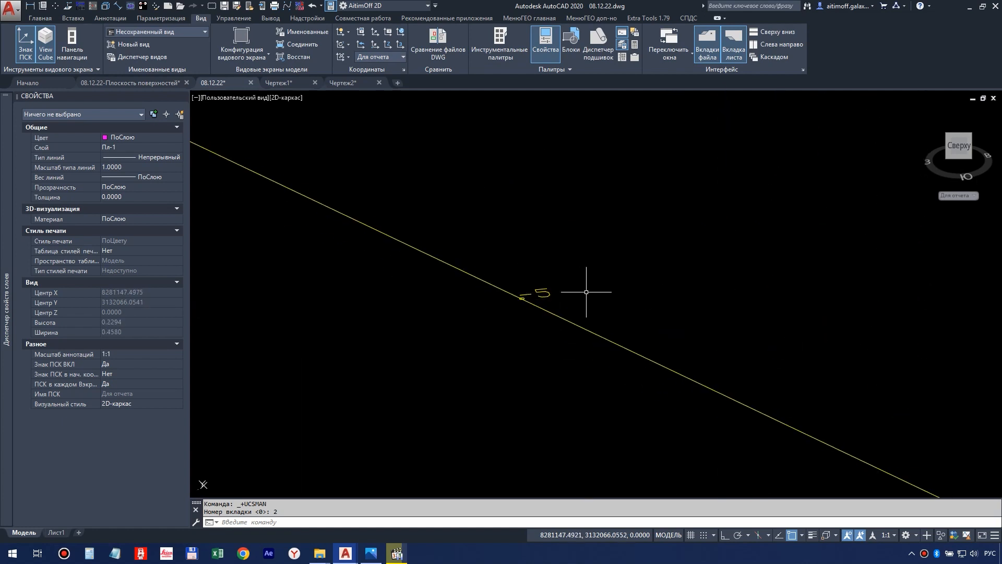
pyautogui.press('Escape')
pyautogui.click(540, 293)
pyautogui.scroll(-4, 543, 297)
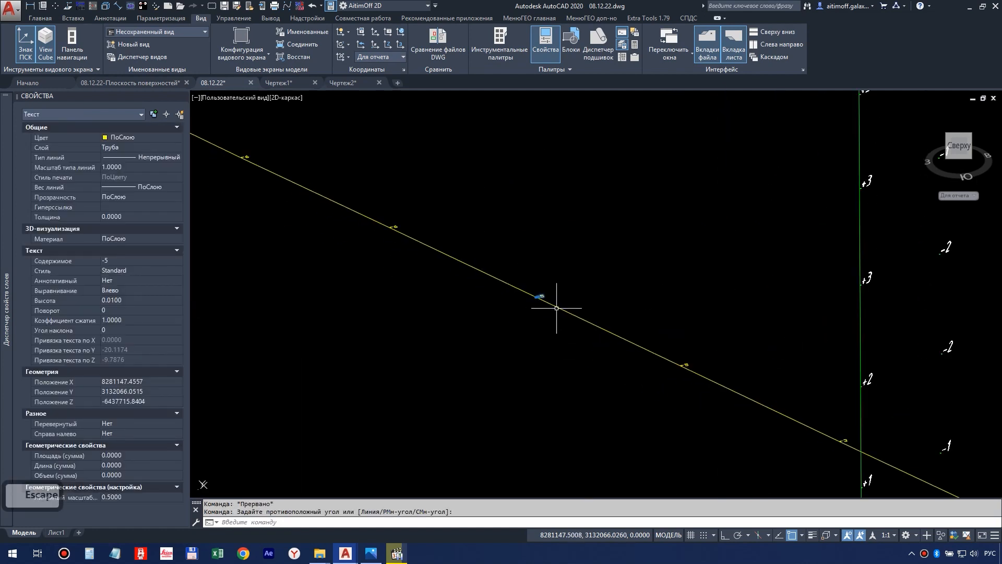
pyautogui.write('BB')
pyautogui.press('Return')
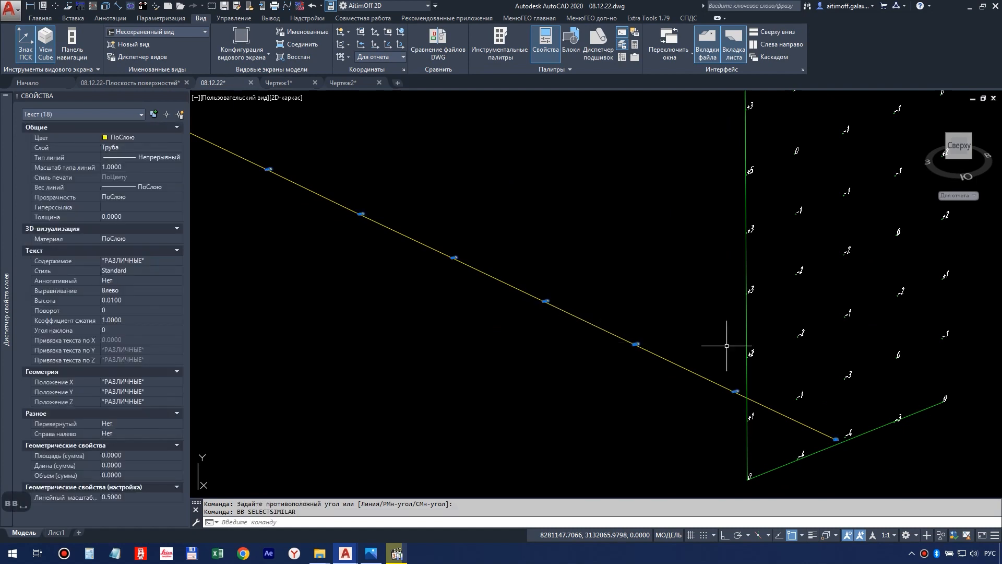
# Extend the selection to the flatness labels of both plates using one plate label and Select Similar
pyautogui.scroll(2, 757, 292)
pyautogui.write('вв')
pyautogui.press('Return')
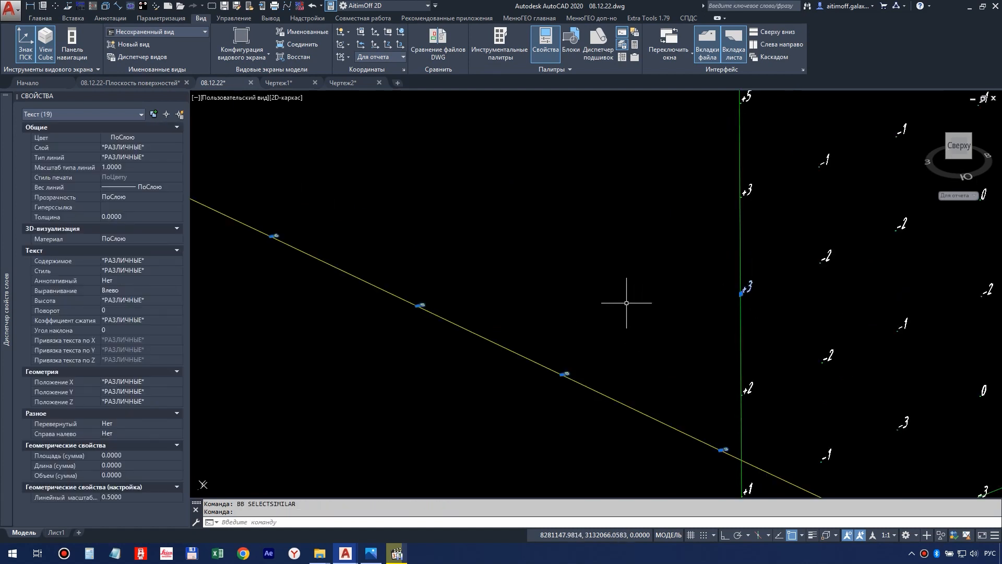
pyautogui.scroll(-3, 633, 302)
pyautogui.scroll(-3, 580, 285)
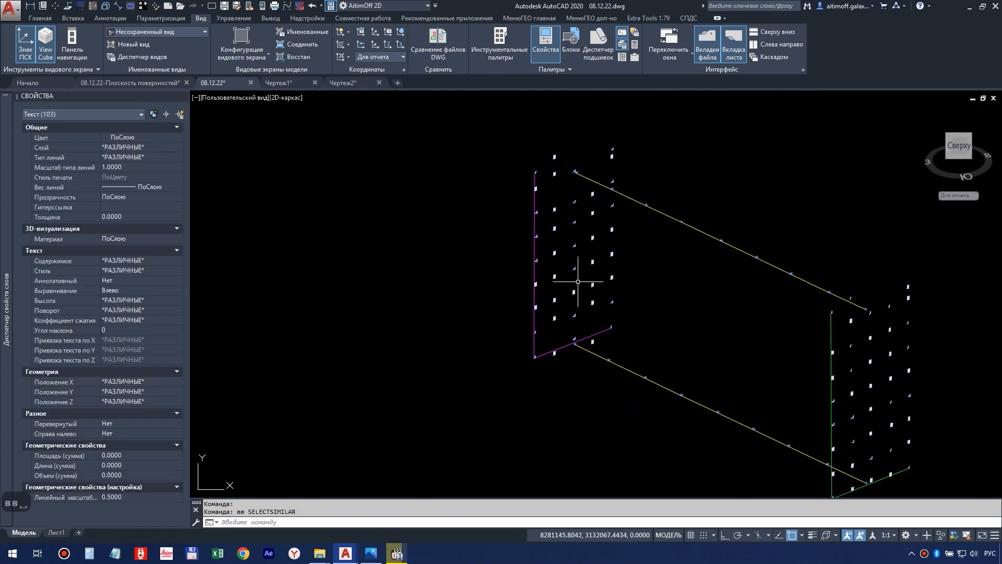
pyautogui.scroll(2, 502, 228)
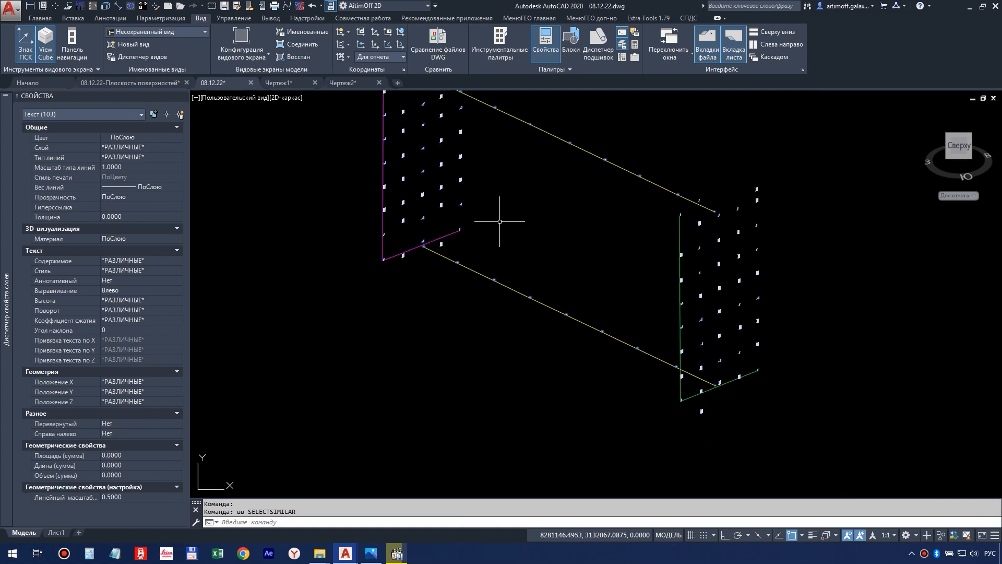
# Turn the selected labels parallel to the screen with the single-line text 3D rotation, using the Рамкой selection option
pyautogui.click(648, 18)
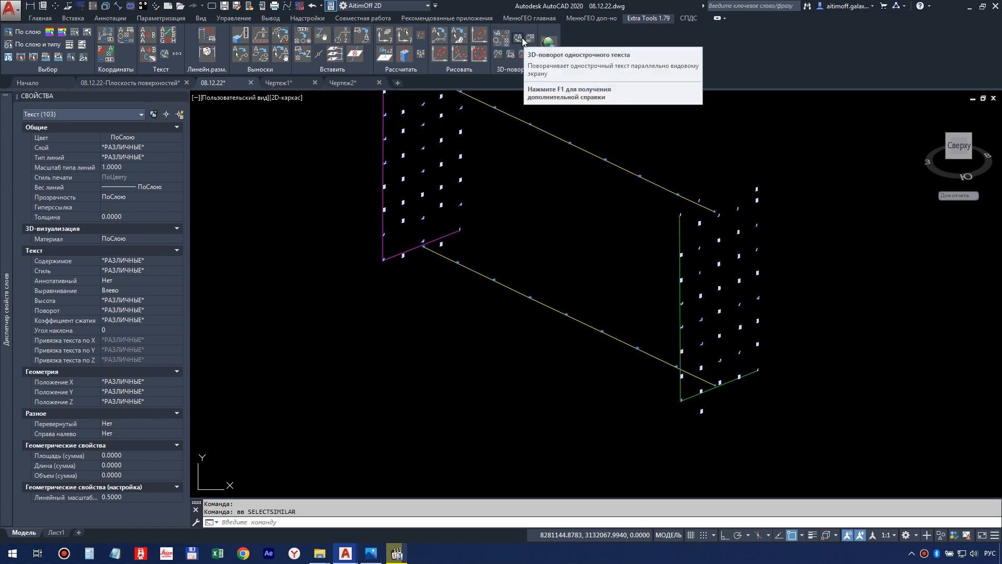
pyautogui.click(522, 38)
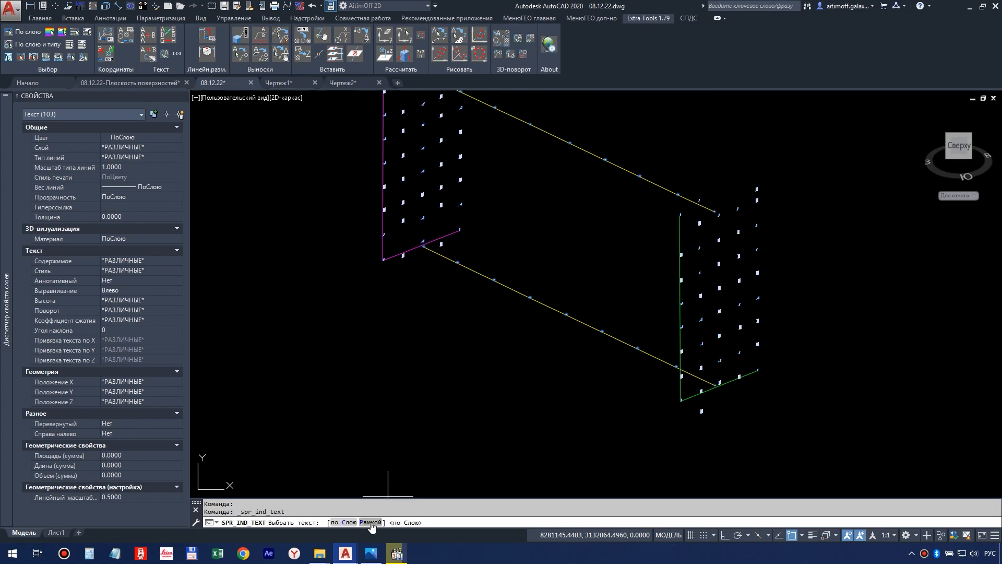
pyautogui.click(371, 523)
pyautogui.scroll(5, 687, 298)
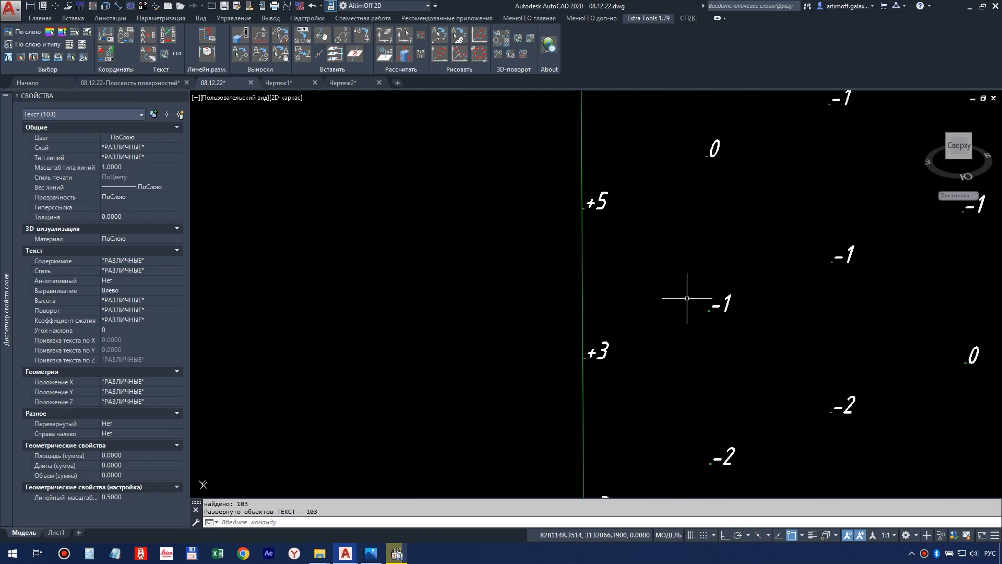
pyautogui.moveTo(499, 399); pyautogui.dragTo(615, 60, button='middle')
pyautogui.press('Escape')
# Select all the pipe line labels and set their text style to GOST Common_I_6
pyautogui.click(435, 302)
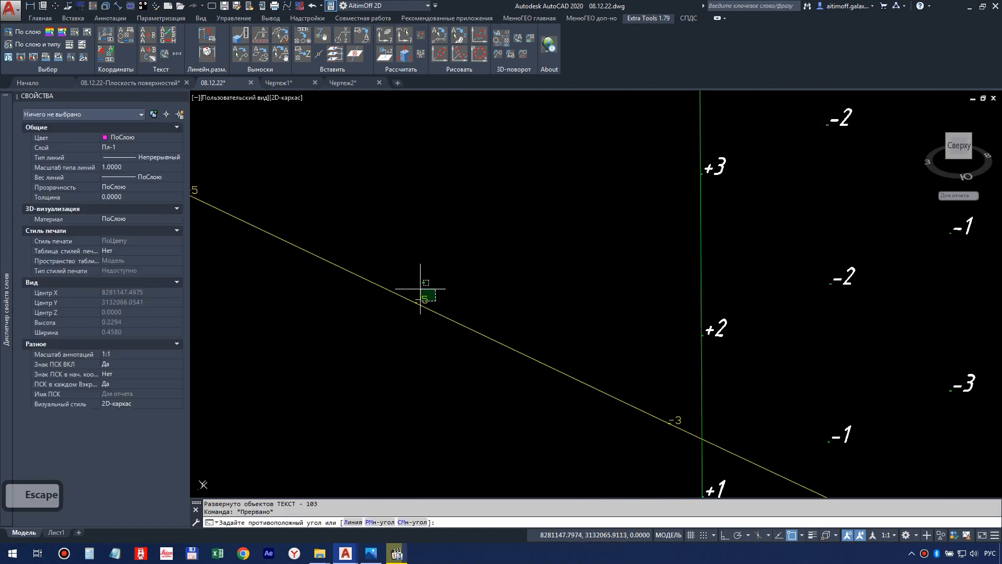
pyautogui.click(419, 291)
pyautogui.scroll(-6, 548, 287)
pyautogui.write('в')
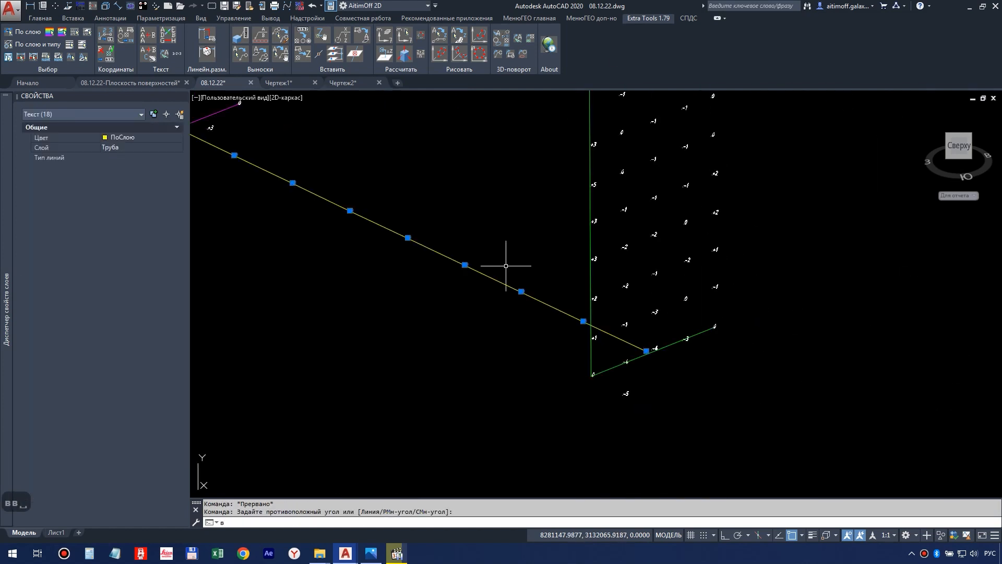
pyautogui.write('в')
pyautogui.press('Return')
pyautogui.click(134, 273)
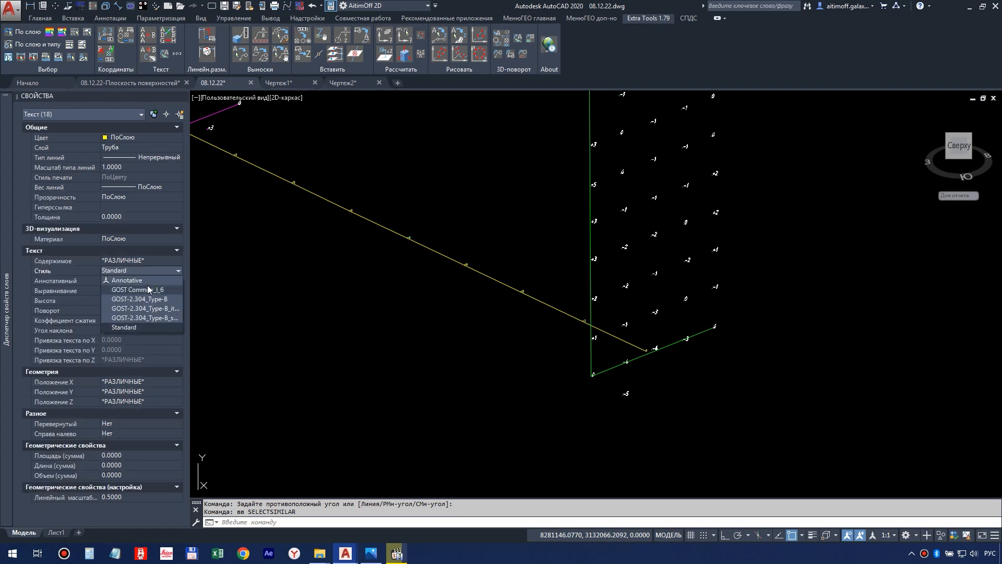
pyautogui.click(148, 287)
# Set the text height of the pipe line labels to 0.03 and clear the selection
pyautogui.click(125, 300)
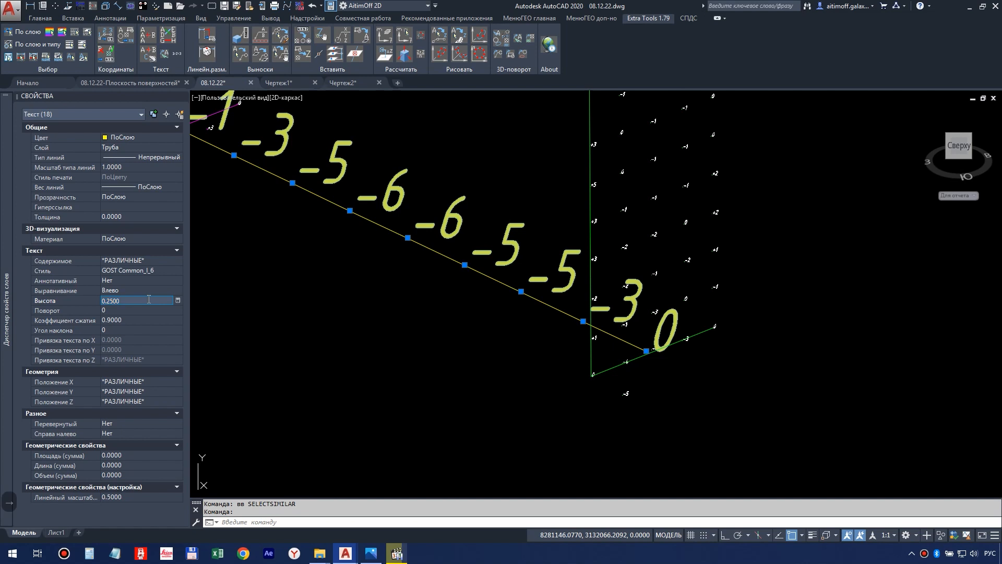
pyautogui.press('BackSpace')
pyautogui.press('BackSpace')
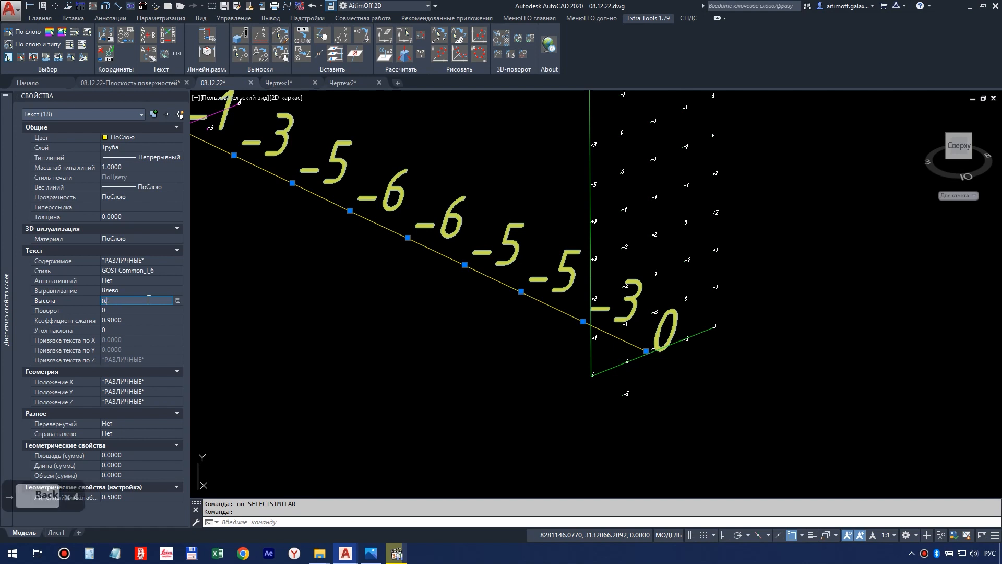
pyautogui.write('03')
pyautogui.press('Return')
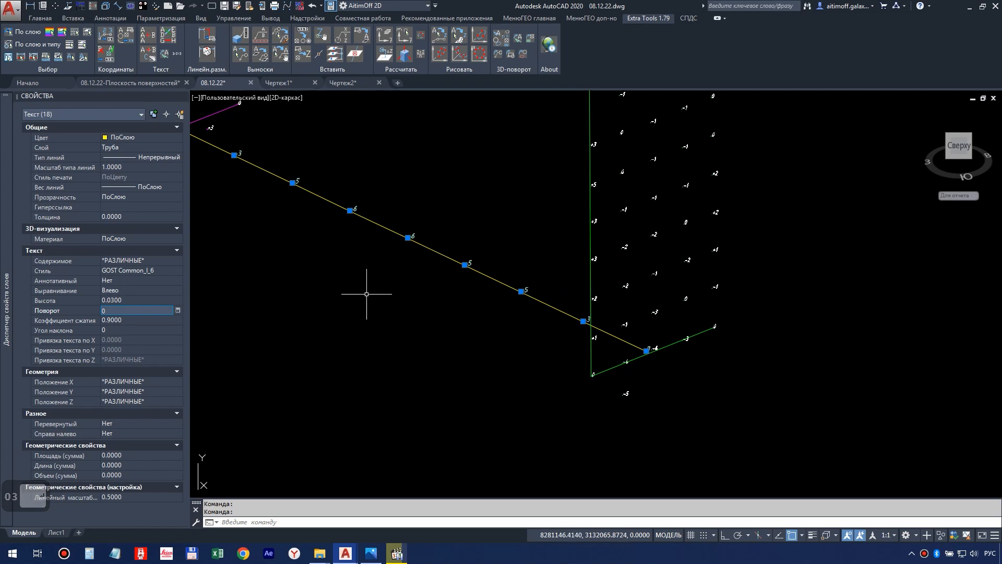
pyautogui.scroll(4, 583, 295)
pyautogui.press('Escape')
pyautogui.press('Escape')
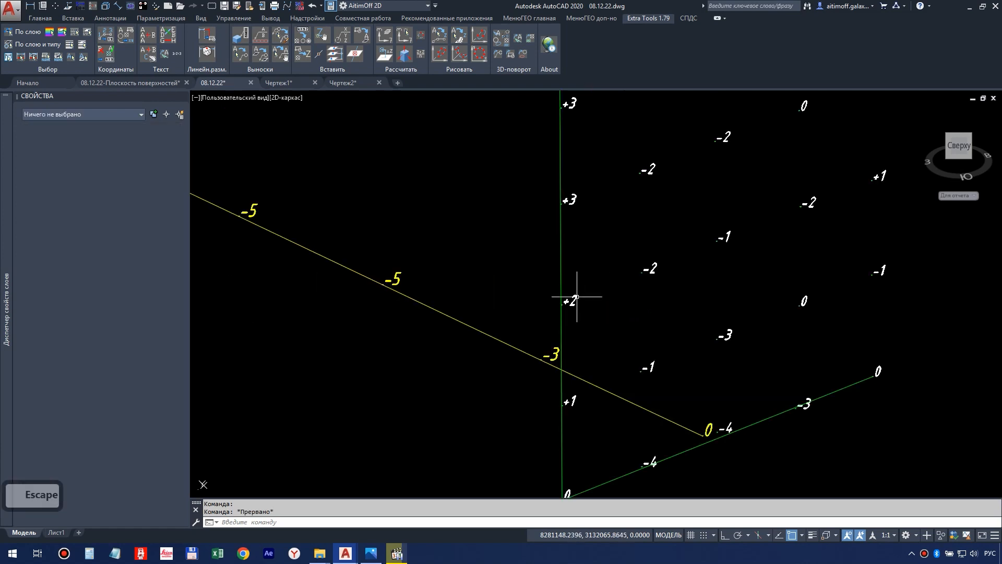
# Select all plate and pipe line labels with Select Similar and set their common text height to 0.03
pyautogui.click(573, 300)
pyautogui.click(410, 281)
pyautogui.click(393, 276)
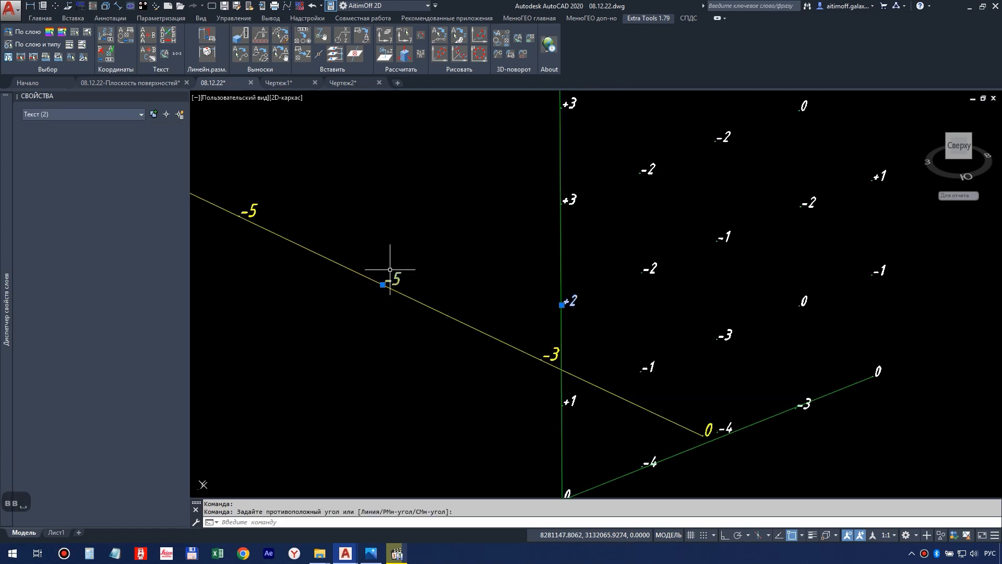
pyautogui.write('вв')
pyautogui.press('space')
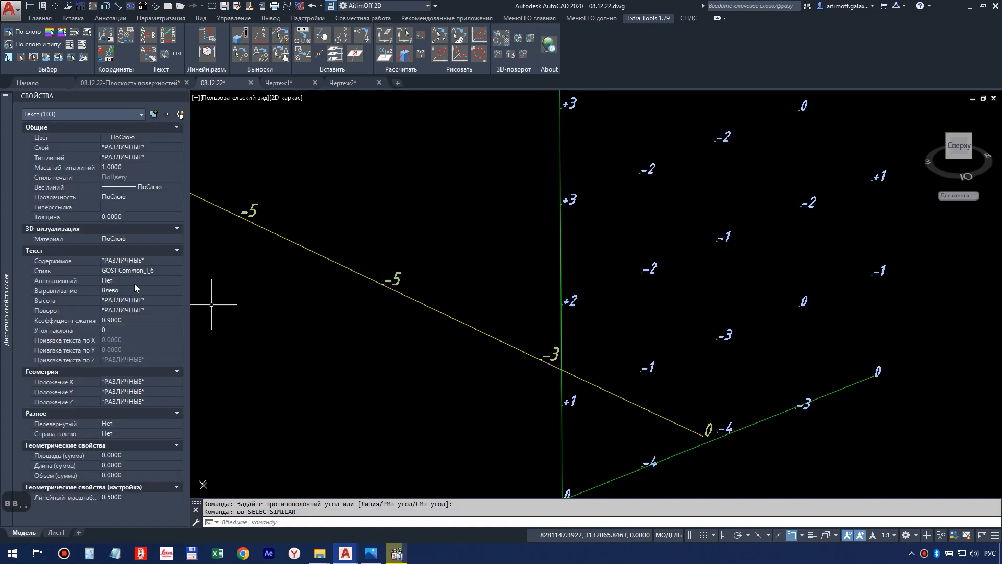
pyautogui.click(141, 301)
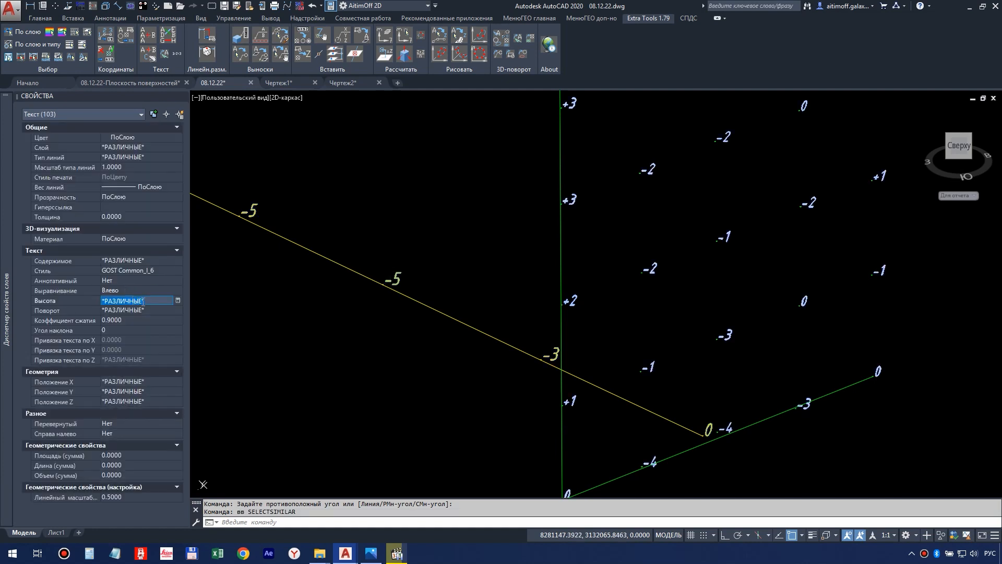
pyautogui.write('0.03')
pyautogui.press('Return')
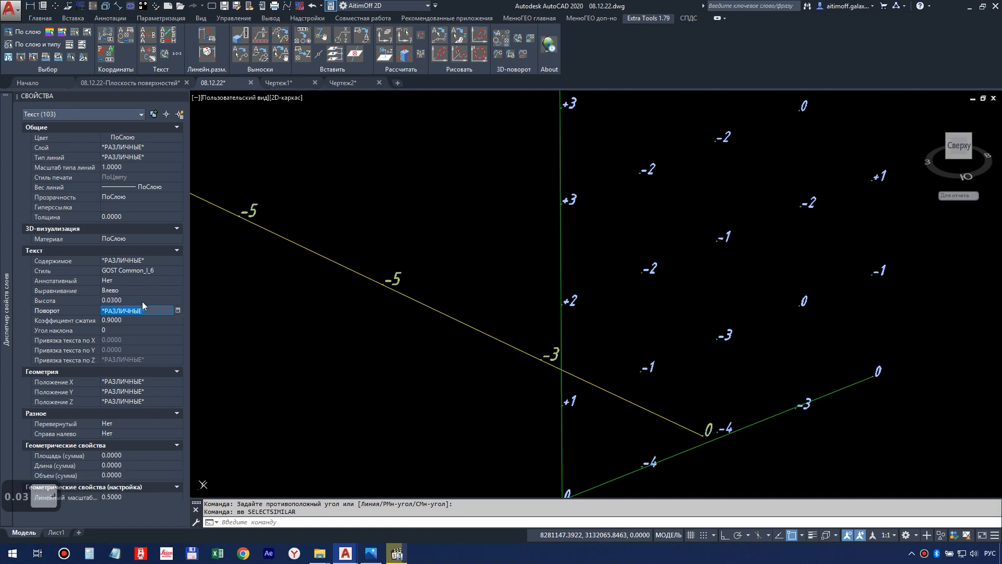
pyautogui.scroll(-3, 536, 196)
pyautogui.press('Escape')
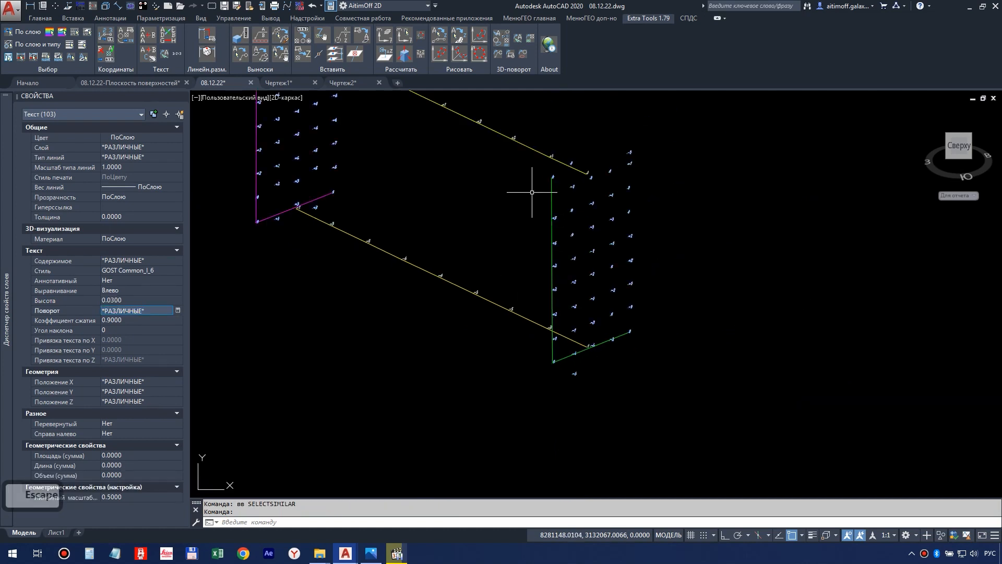
# Examine the orientation and legibility of the labels on both plates and along the pipe lines
pyautogui.moveTo(565, 190); pyautogui.dragTo(712, 272, button='middle')
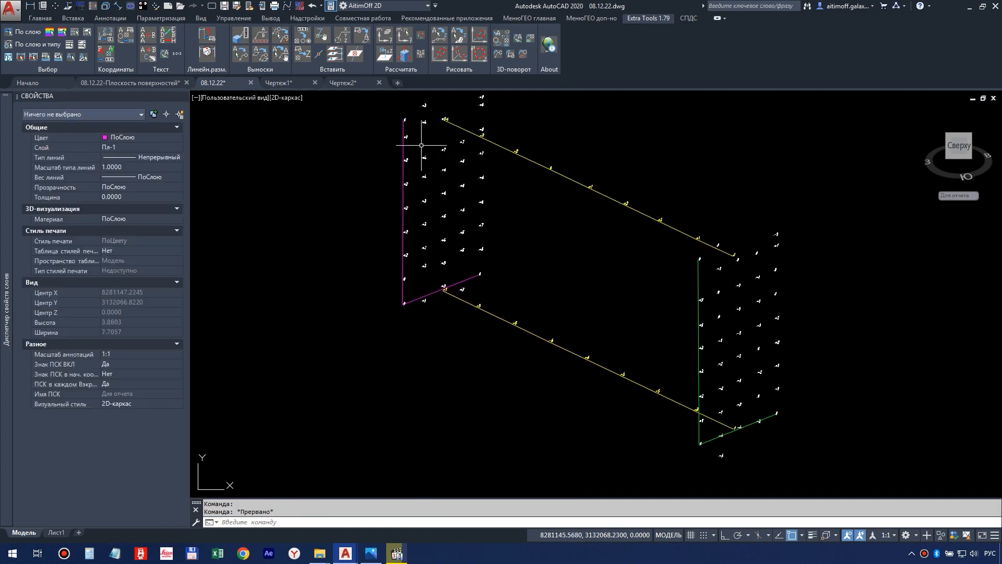
pyautogui.scroll(6, 450, 172)
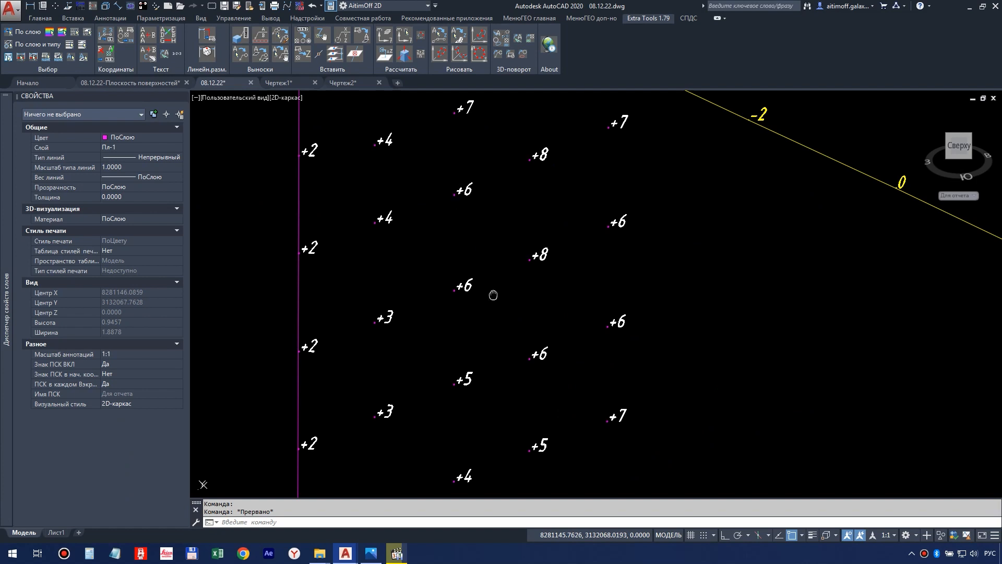
pyautogui.moveTo(493, 295); pyautogui.dragTo(488, 324, button='middle')
pyautogui.scroll(-7, 414, 197)
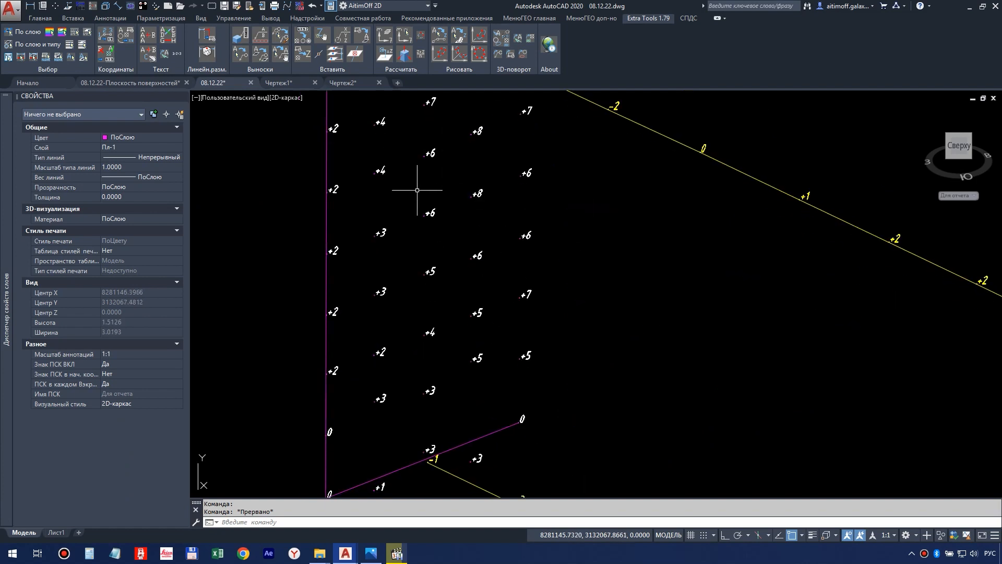
pyautogui.scroll(4, 550, 287)
pyautogui.scroll(4, 584, 309)
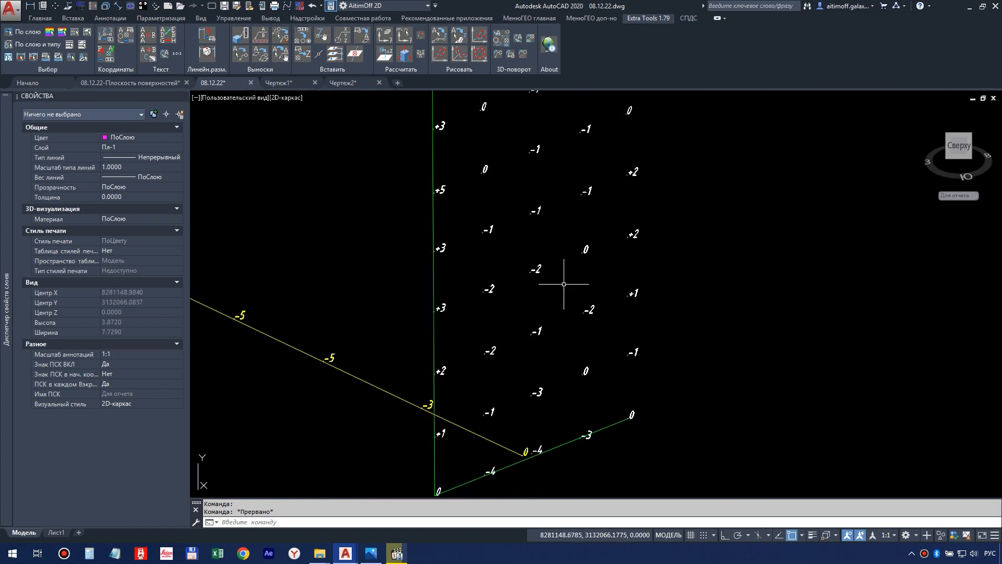